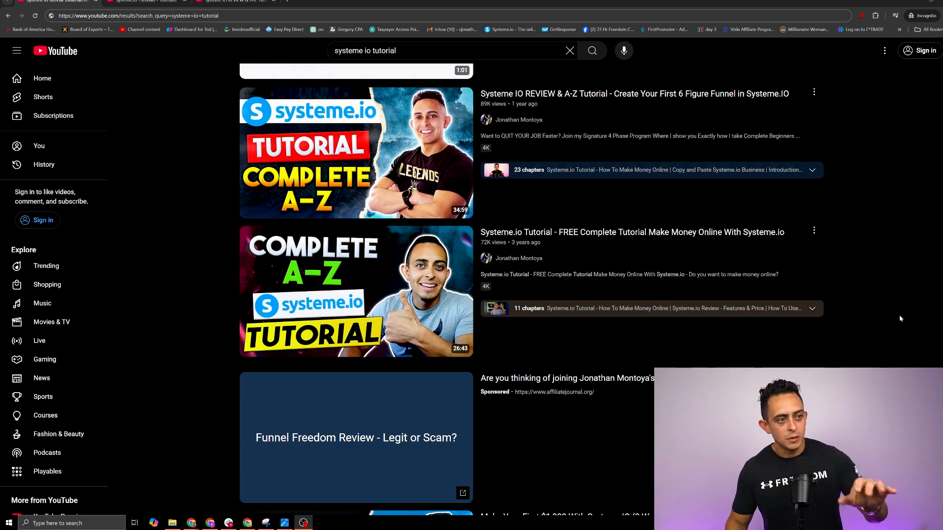
Look through the search results for "systeme io tutorial", examining the tutorial and make-money video titles
scroll(898, 319, "up", 1)
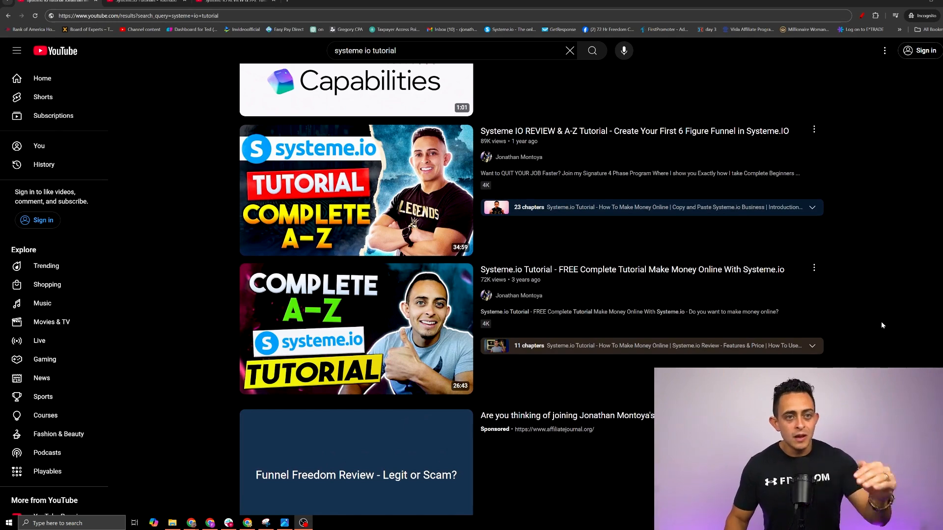
mouse_move(523, 294)
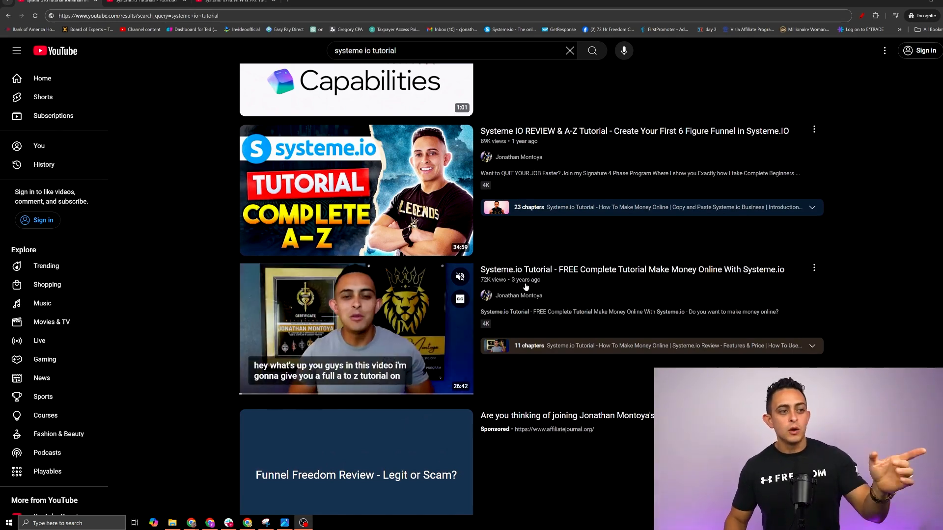
scroll(534, 245, "down", 5)
scroll(535, 246, "down", 5)
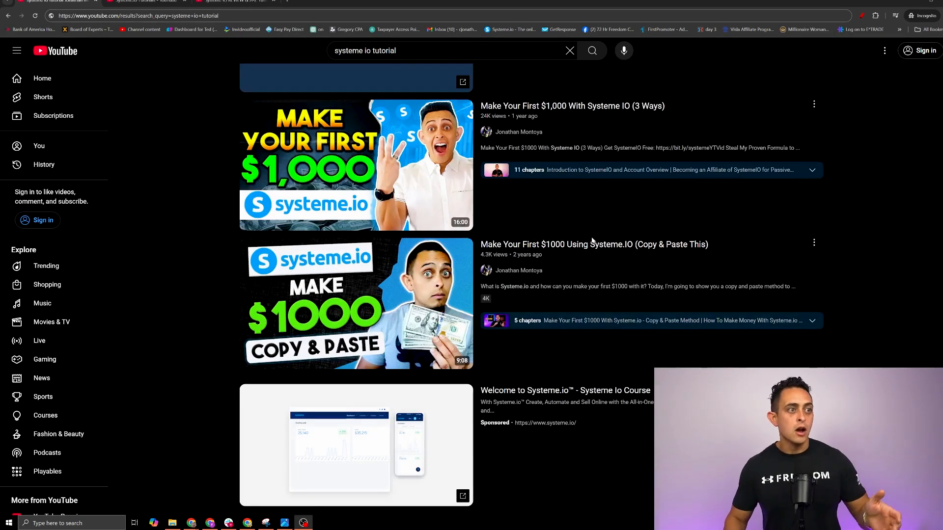
mouse_move(605, 193)
scroll(583, 231, "down", 4)
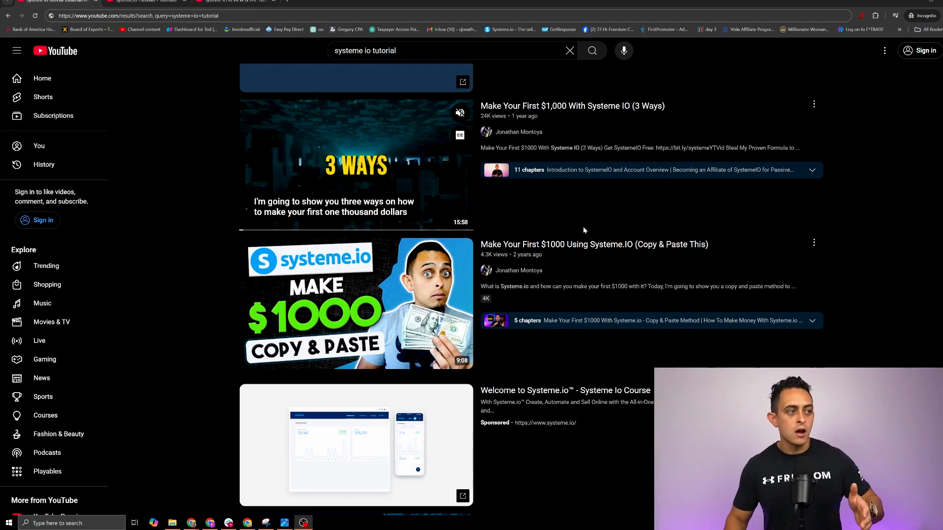
scroll(585, 238, "down", 1)
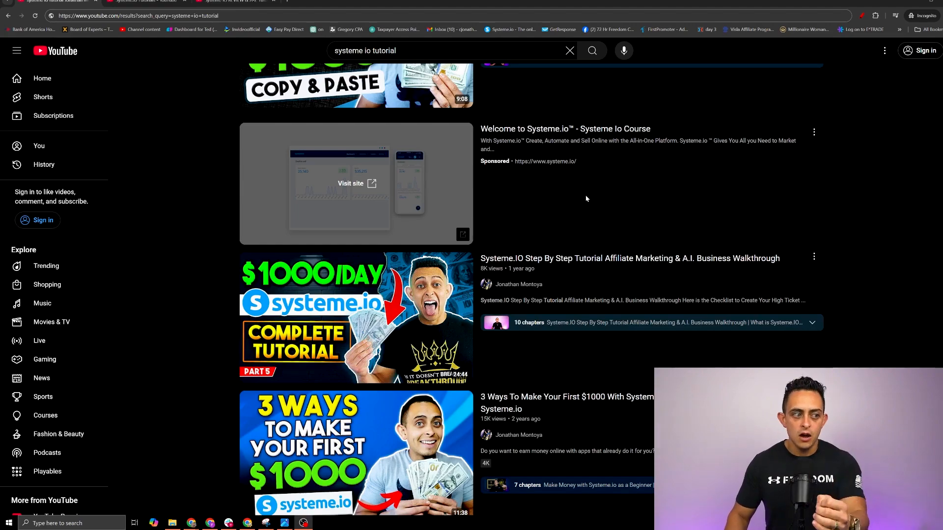
mouse_move(613, 265)
scroll(617, 263, "down", 5)
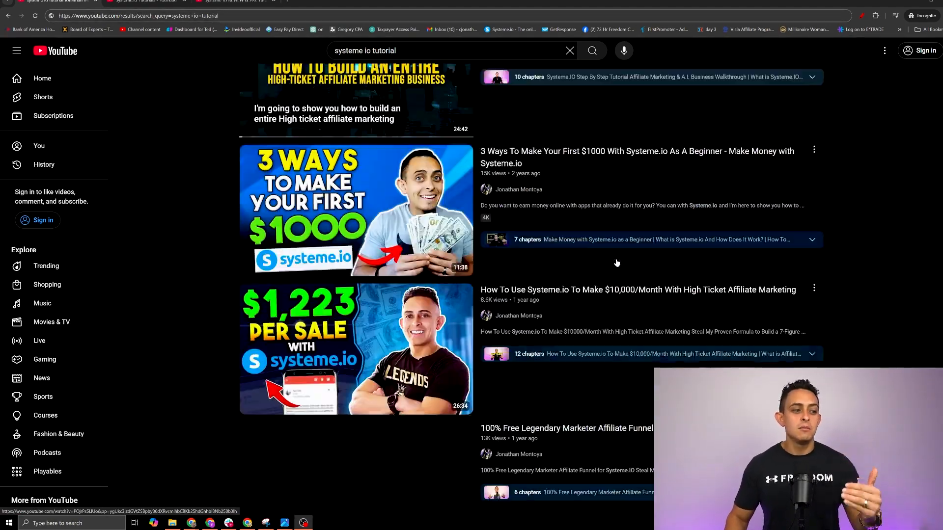
scroll(616, 263, "down", 3)
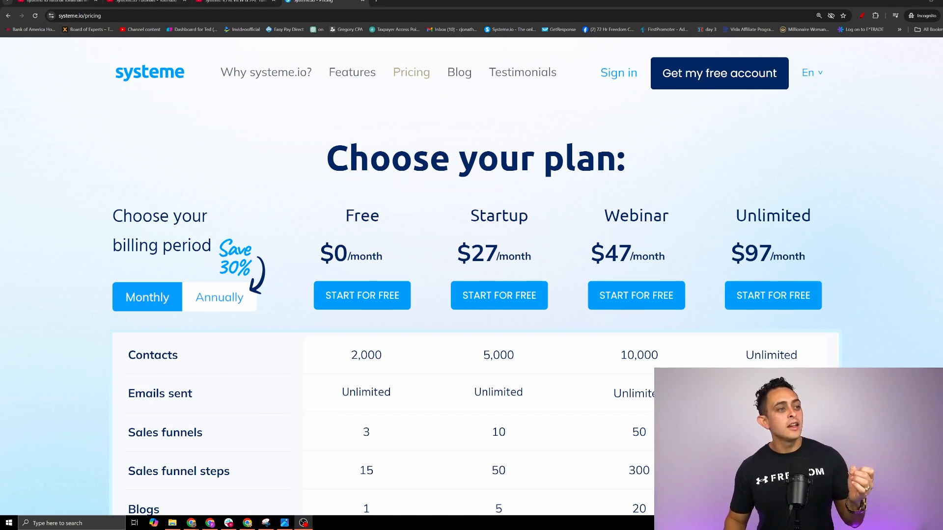
On the Systeme.io pricing page, highlight the Free plan's price, contact limit and emails-sent allowance
scroll(345, 181, "down", 1)
left_click_drag(345, 179, 373, 219)
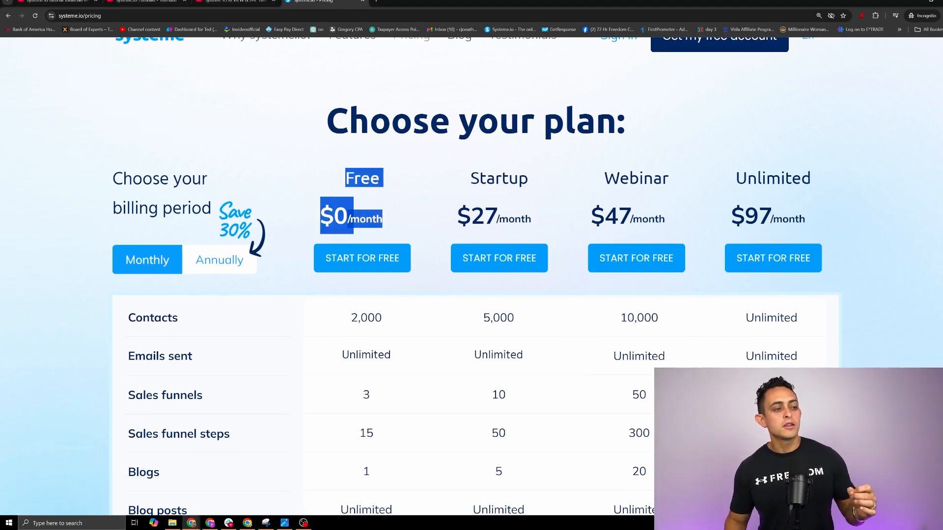
left_click(388, 221)
scroll(388, 246, "down", 2)
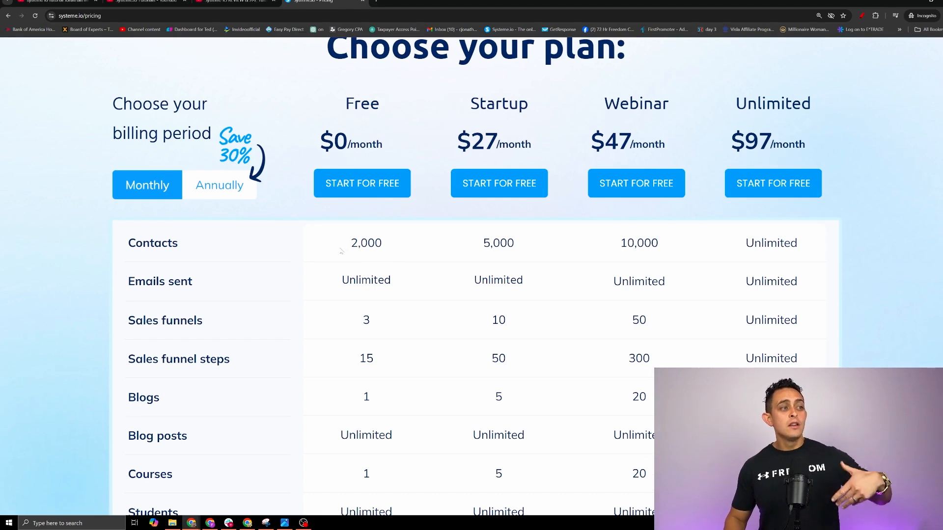
left_click_drag(341, 251, 402, 251)
scroll(402, 251, "down", 1)
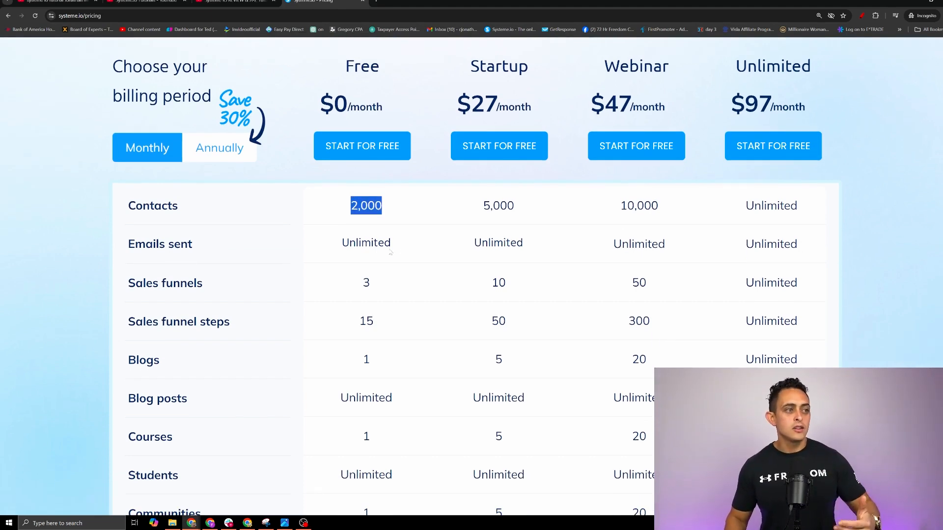
left_click_drag(337, 244, 427, 252)
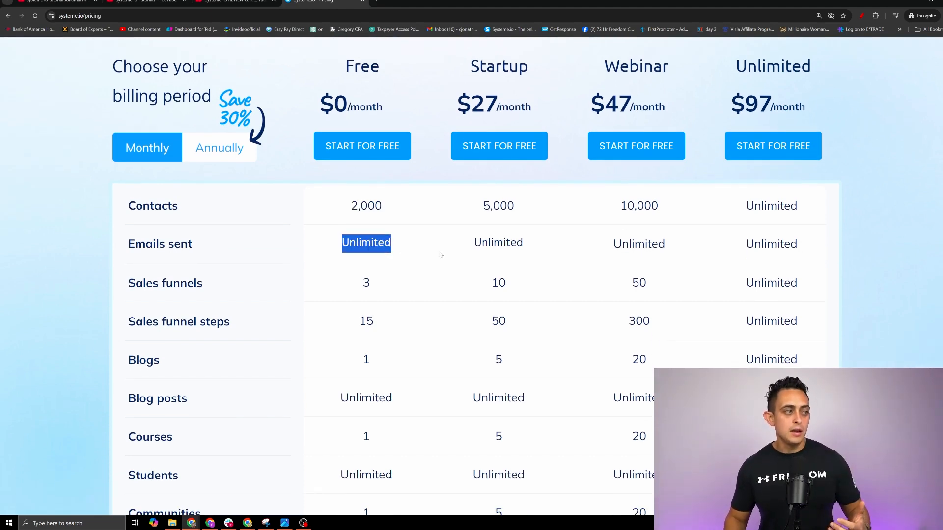
Highlight the Free plan's limits for sales funnels, sales funnel steps and courses in the pricing table
left_click(420, 268)
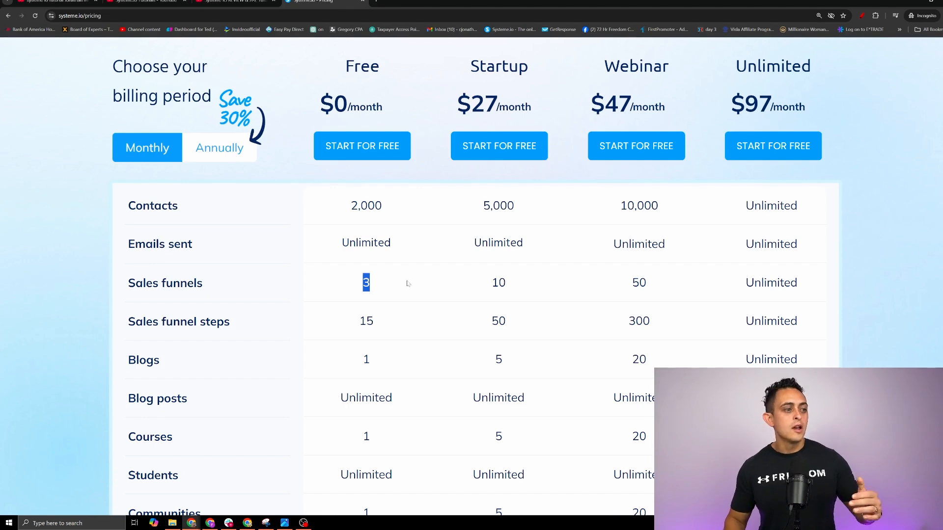
left_click_drag(399, 323, 344, 321)
scroll(382, 325, "down", 2)
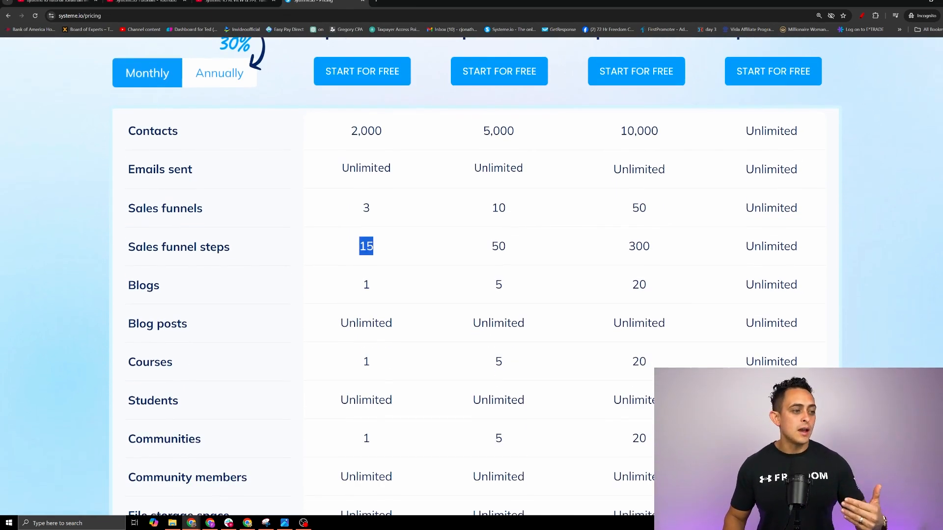
left_click_drag(372, 360, 359, 362)
scroll(360, 362, "down", 1)
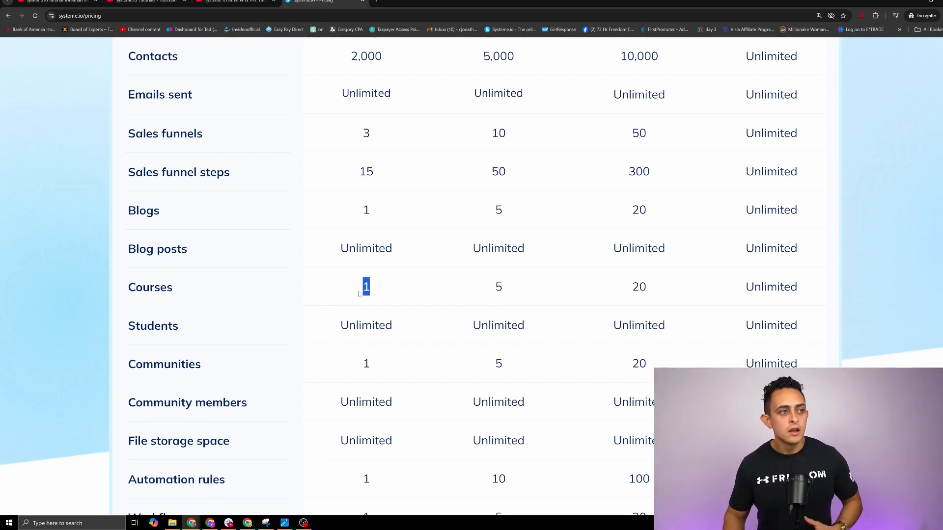
scroll(359, 294, "up", 2)
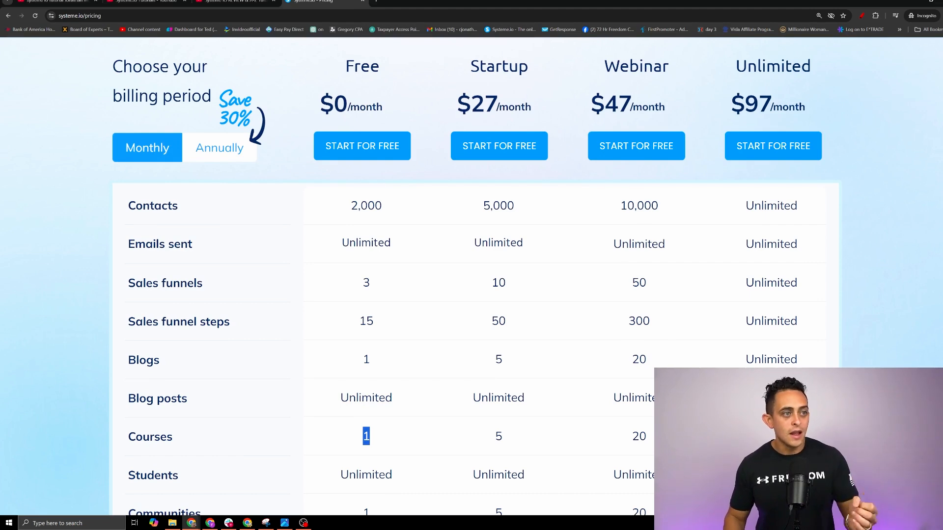
With a red page-marker pen, circle the Free plan's contact limit, box the Startup plan and mark its contact limit
left_click(864, 17)
mouse_move(375, 187)
left_mouse_down()
mouse_move(360, 185)
mouse_move(385, 223)
mouse_move(395, 201)
left_mouse_up()
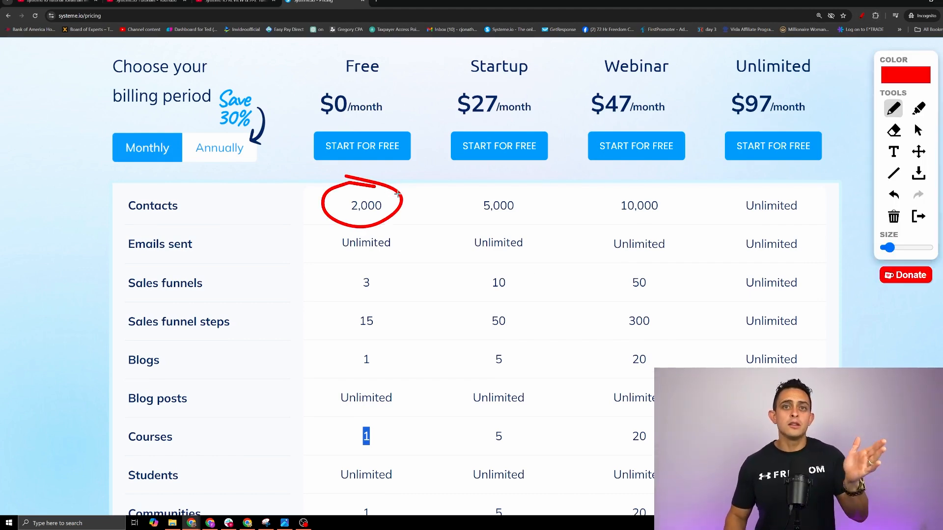
mouse_move(433, 55)
left_mouse_down()
mouse_move(481, 53)
mouse_move(582, 173)
left_mouse_up()
mouse_move(523, 184)
left_mouse_down()
mouse_move(459, 186)
mouse_move(424, 38)
left_mouse_up()
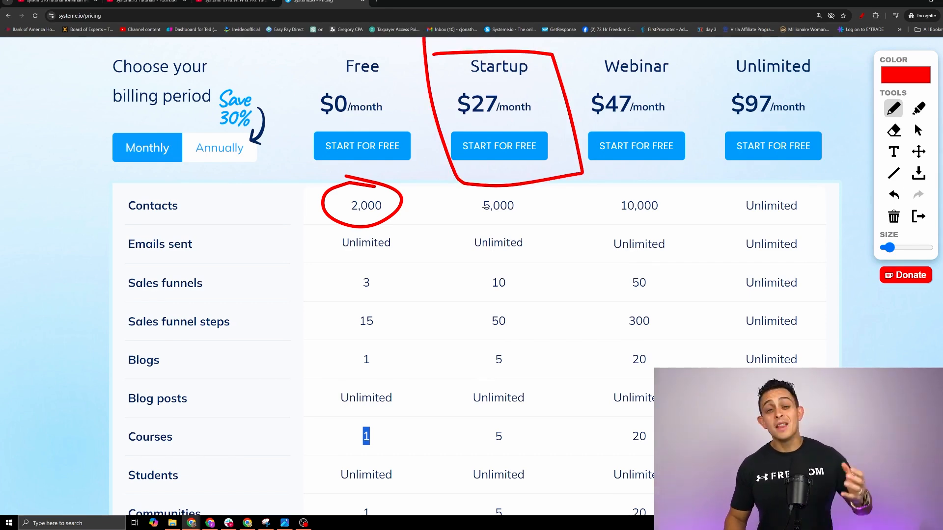
mouse_move(491, 243)
left_mouse_down()
mouse_move(538, 208)
mouse_move(486, 187)
left_mouse_up()
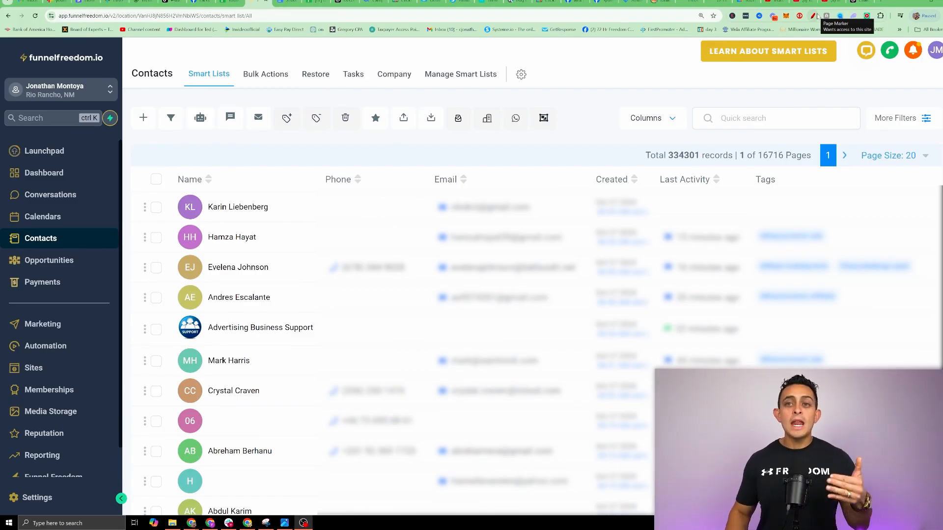
In the Funnel Freedom contacts list, circle the total record count in red and sketch an envelope beside it
left_click(812, 16)
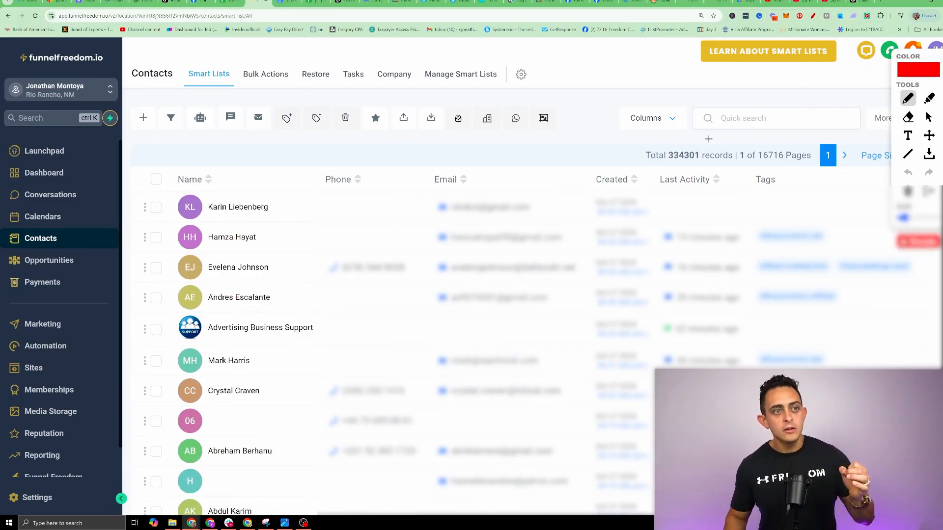
mouse_move(641, 133)
left_mouse_down()
mouse_move(679, 172)
mouse_move(701, 130)
left_mouse_up()
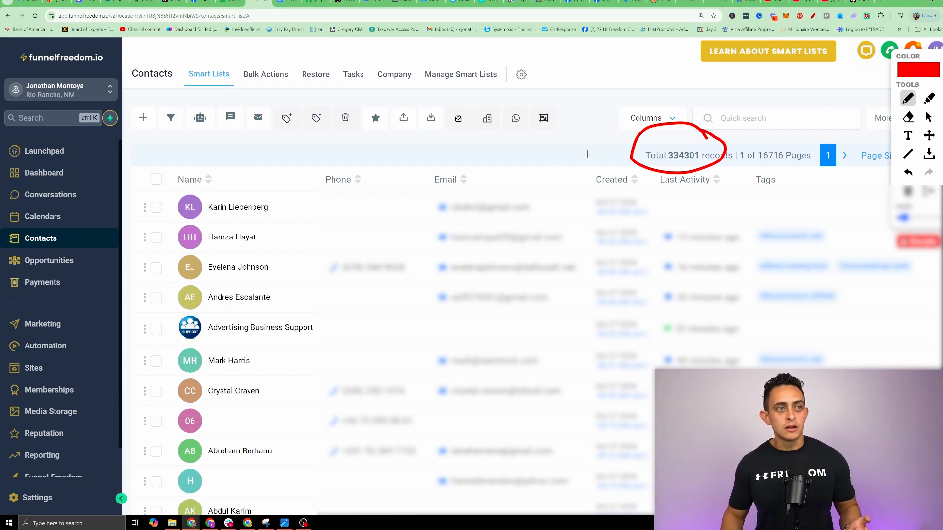
mouse_move(528, 172)
left_mouse_down()
mouse_move(563, 134)
mouse_move(518, 159)
mouse_move(567, 136)
left_mouse_up()
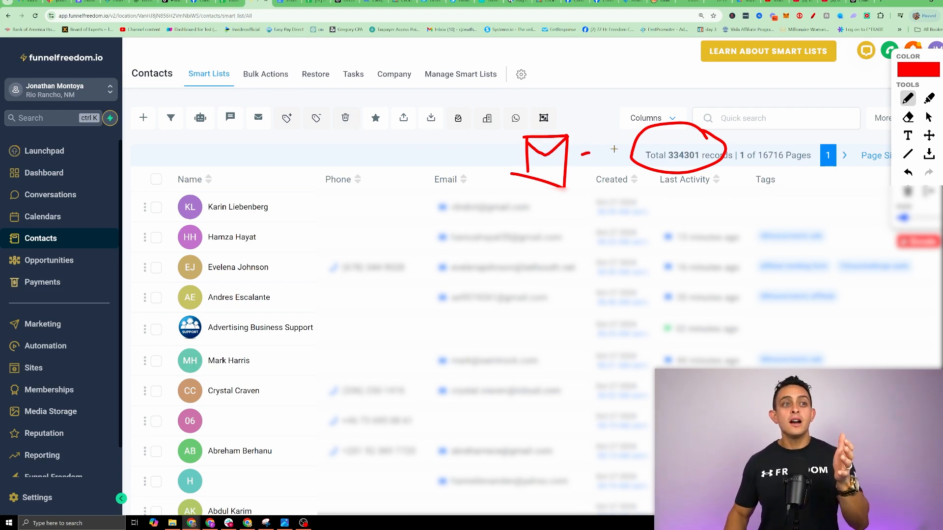
mouse_move(733, 140)
left_mouse_down()
mouse_move(774, 114)
mouse_move(779, 138)
mouse_move(795, 117)
left_mouse_up()
mouse_move(807, 90)
left_mouse_down()
mouse_move(809, 131)
mouse_move(829, 115)
left_mouse_up()
left_click_drag(840, 83, 824, 129)
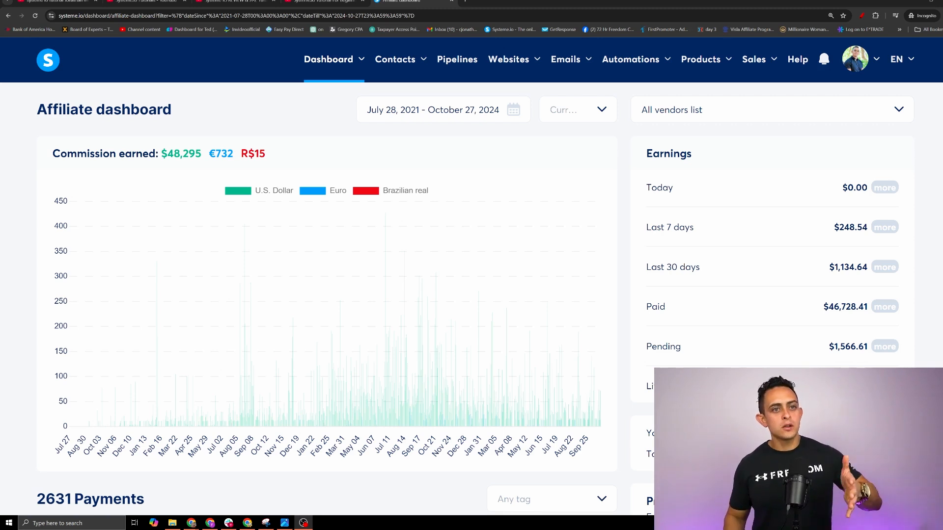
On the Systeme.io affiliate dashboard, highlight the US dollar commission earned and the lifetime commission rate for promoting Systeme.io
mouse_move(337, 59)
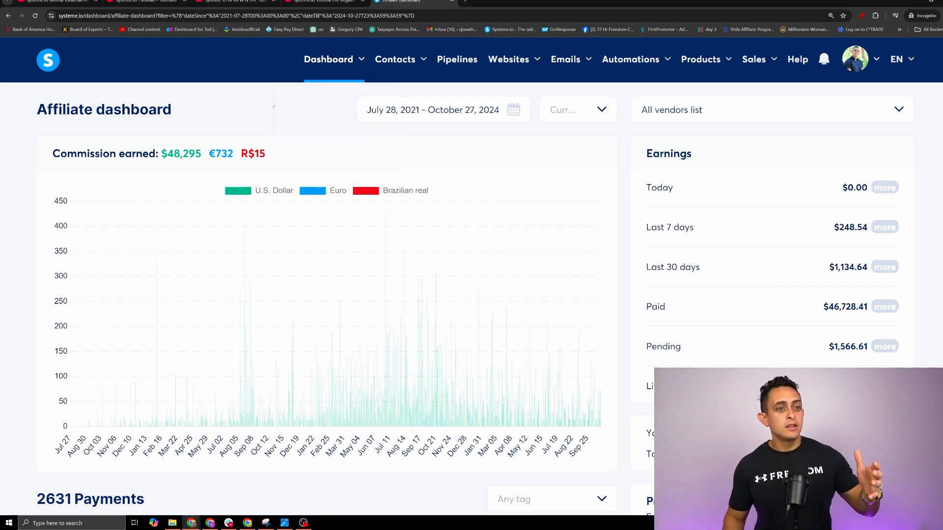
left_click_drag(161, 153, 204, 166)
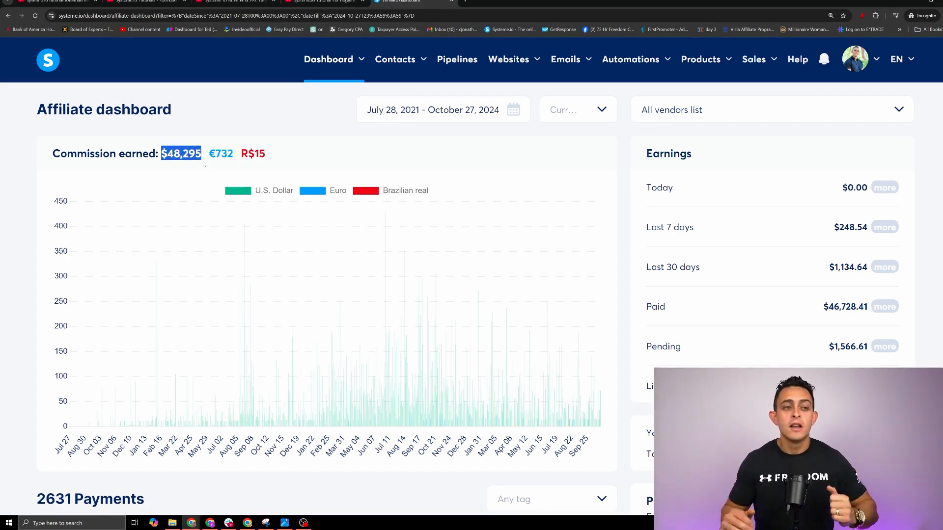
scroll(643, 226, "down", 4)
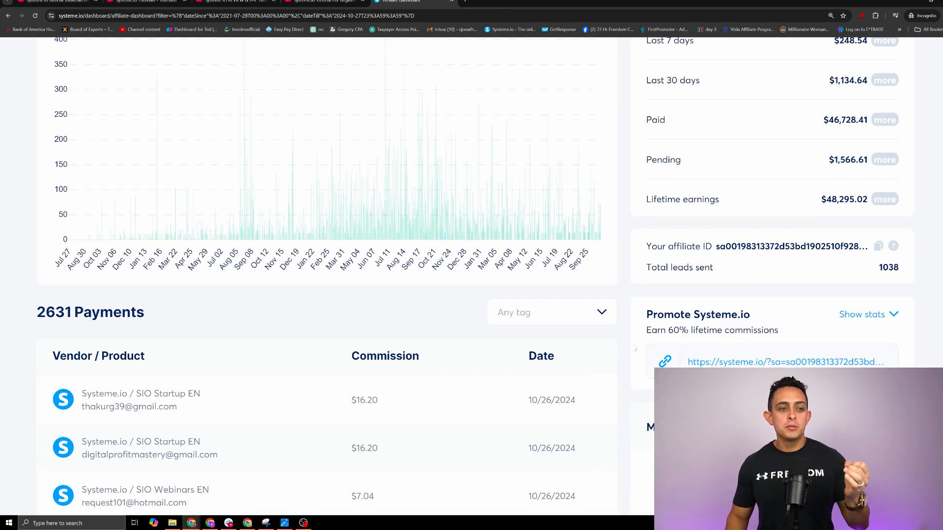
left_click_drag(644, 330, 799, 332)
scroll(796, 332, "down", 1)
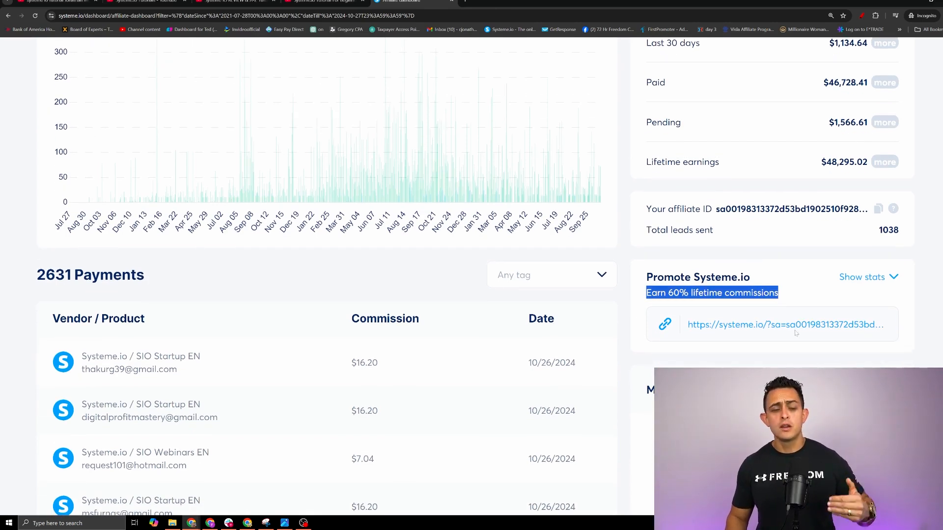
Open the student dashboard and look through the enrolled courses, highlighting the title of the email marketing course
scroll(796, 333, "up", 5)
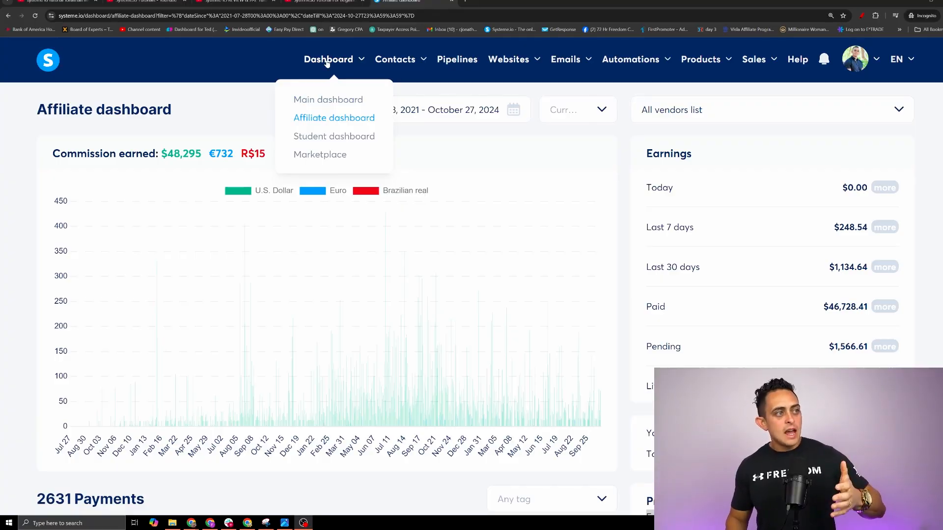
left_click(335, 136)
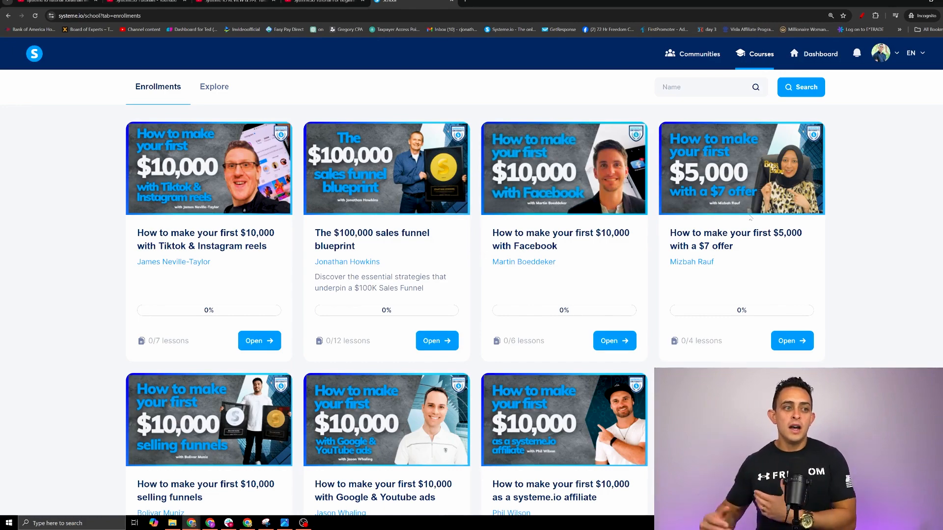
scroll(739, 334, "down", 3)
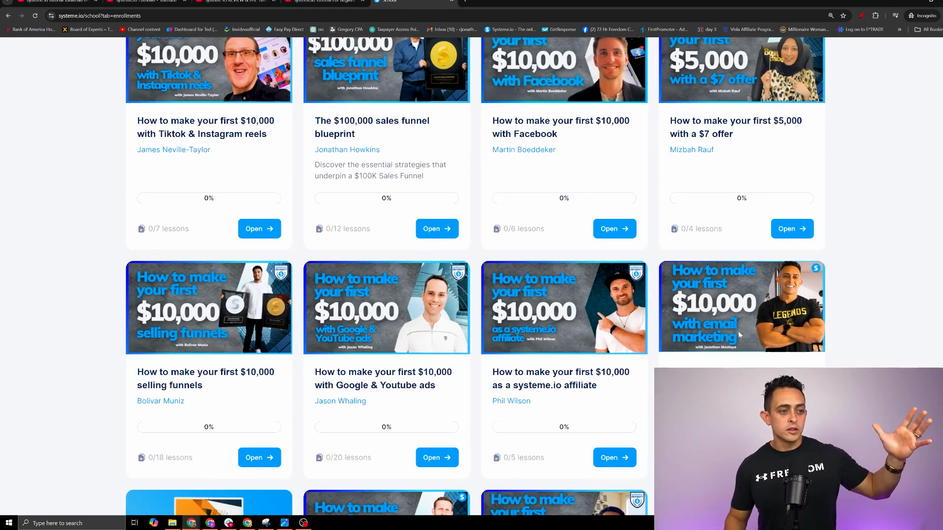
scroll(738, 332, "down", 1)
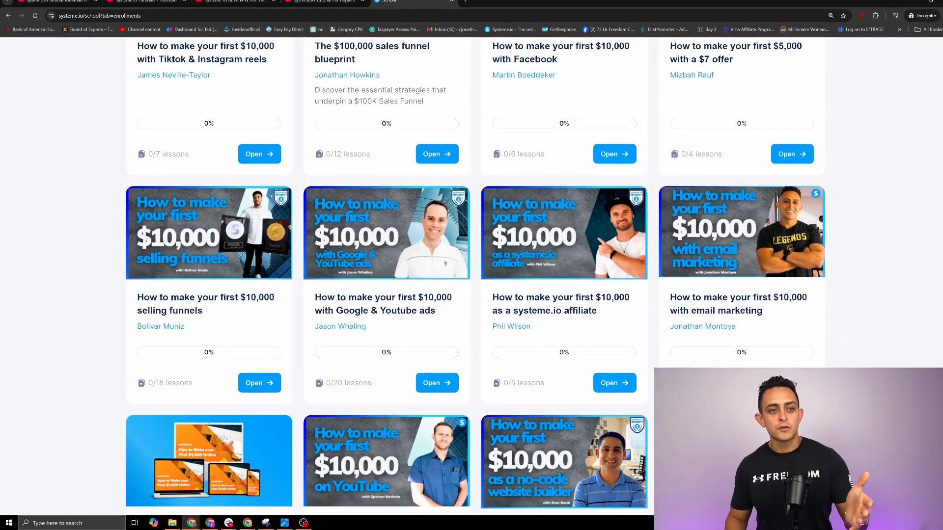
left_click_drag(762, 311, 670, 297)
scroll(475, 277, "down", 2)
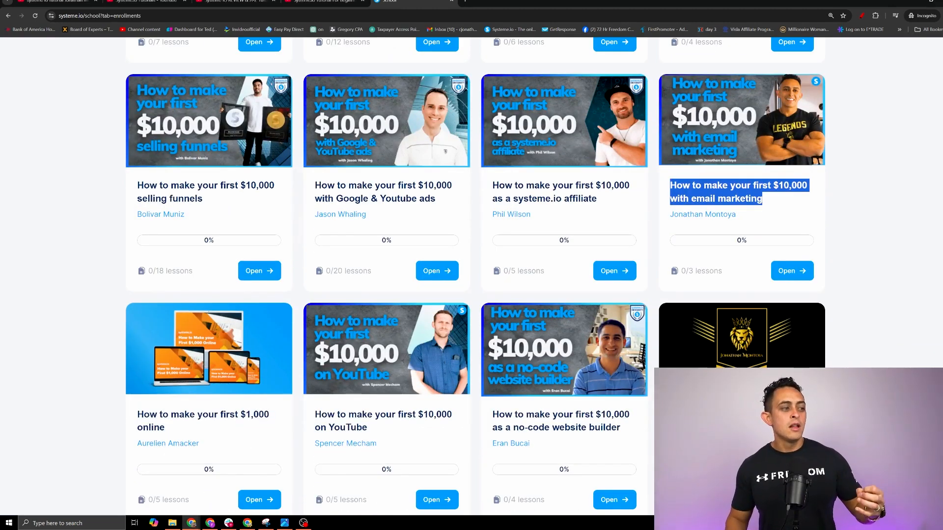
scroll(705, 278, "down", 1)
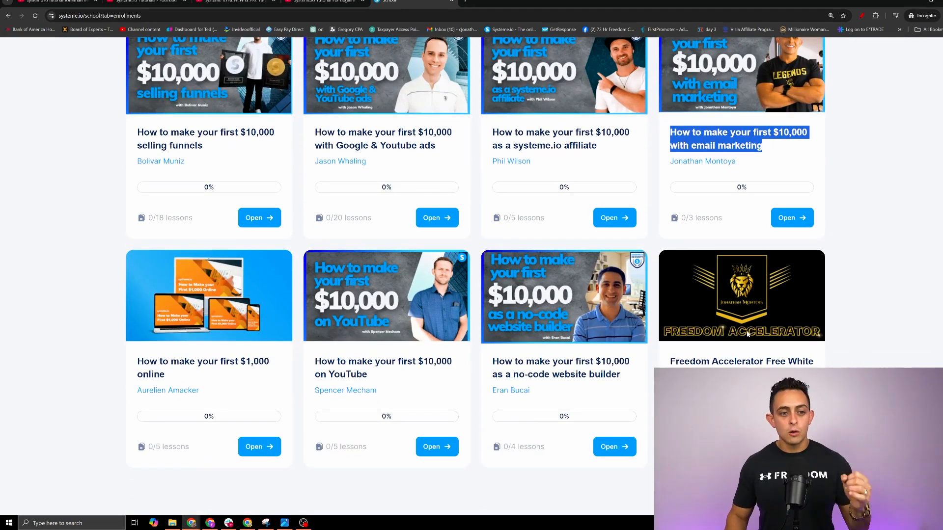
Return to the main dashboard's Contacts page and look over the contact list and its filters
scroll(747, 334, "up", 7)
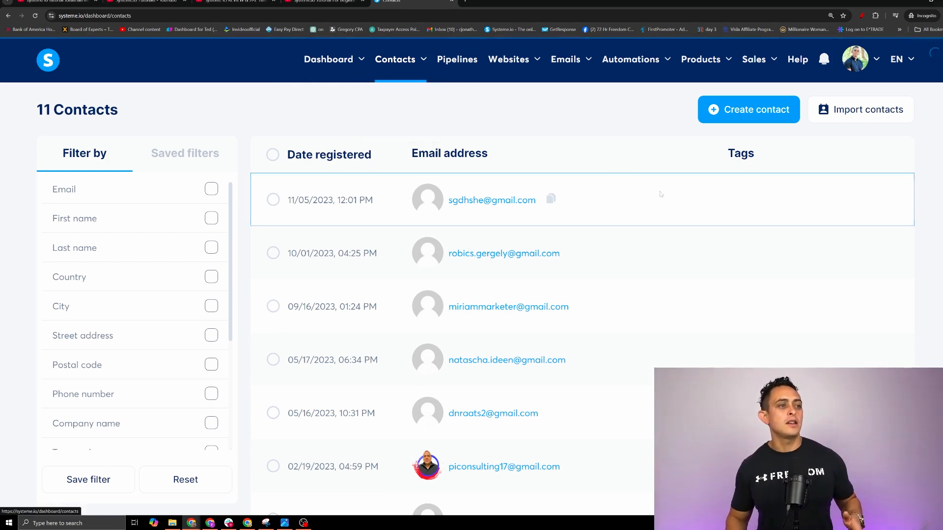
scroll(653, 194, "down", 1)
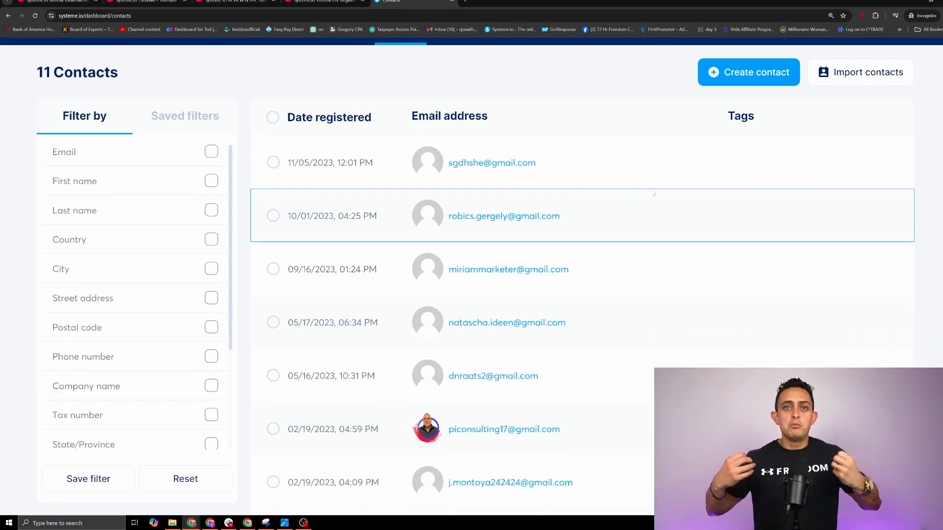
scroll(654, 194, "up", 1)
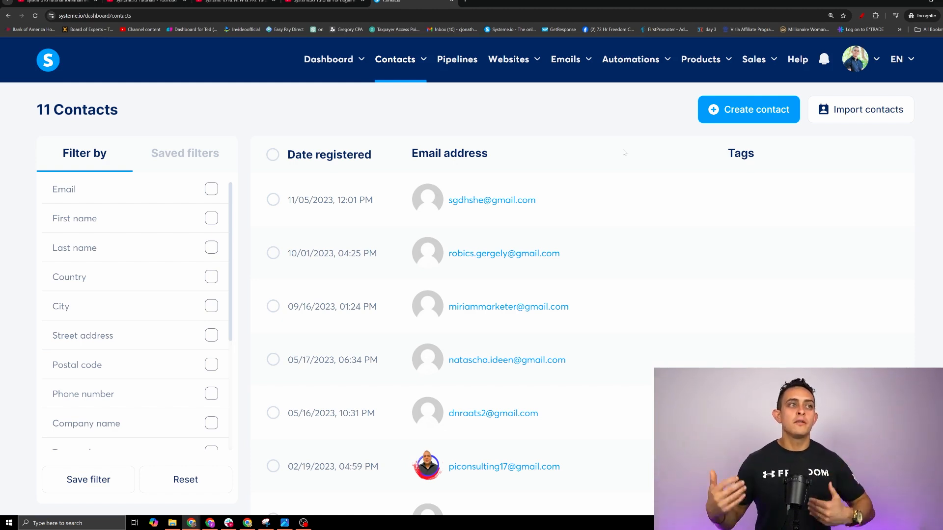
Look over the pipeline creation page and the Blogs, Sales funnels and Digital stores pages
left_click(442, 70)
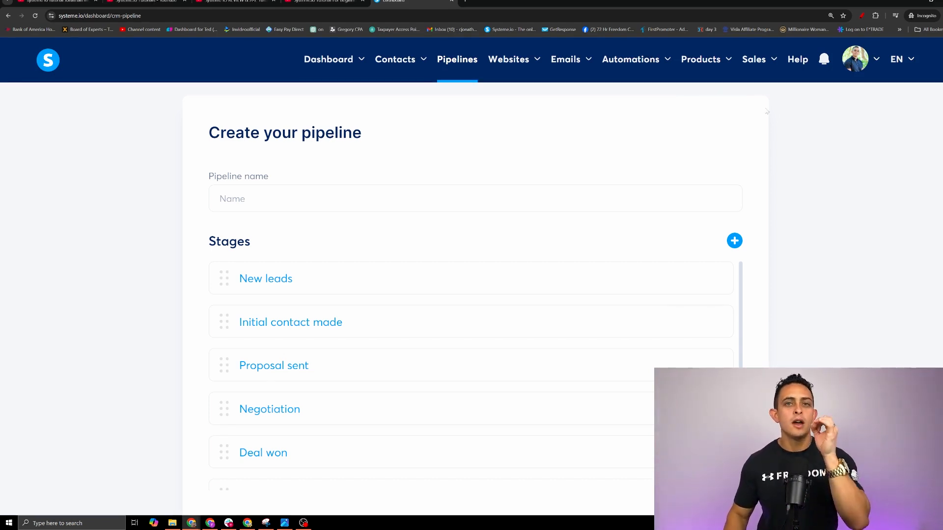
mouse_move(519, 69)
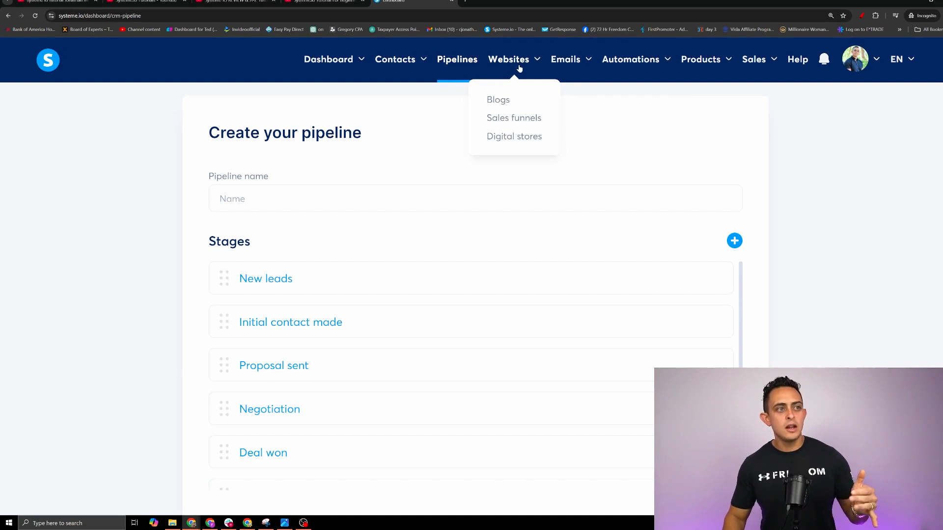
left_click(498, 99)
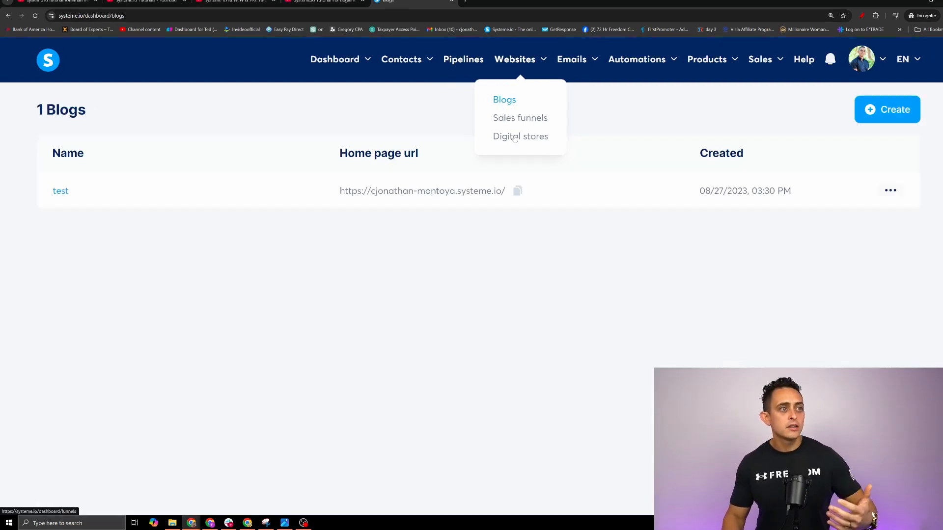
left_click(515, 118)
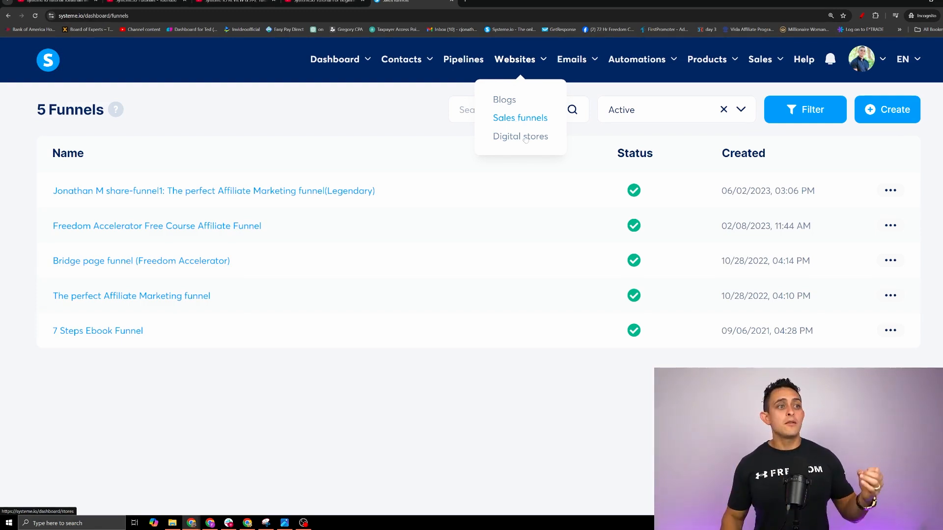
left_click(524, 138)
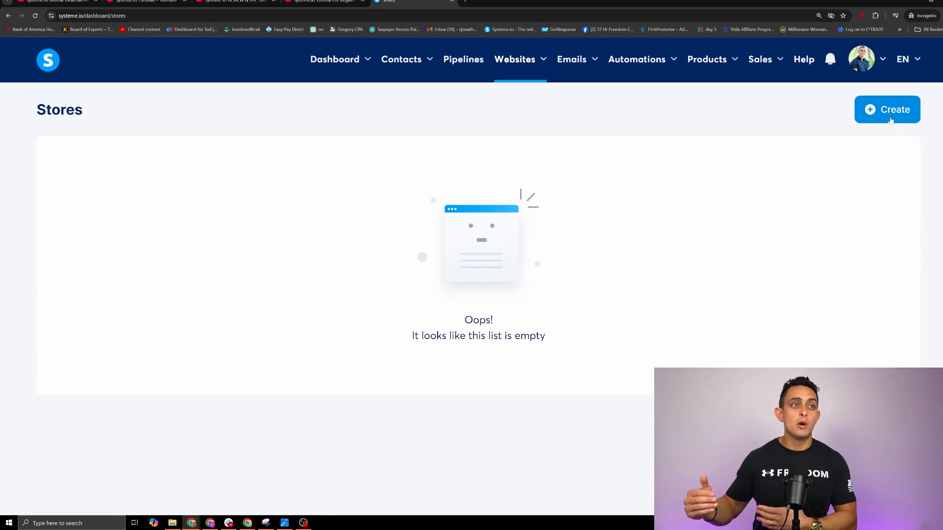
Look over the Newsletters page, the existing automation rules, and the product and sales options
mouse_move(566, 63)
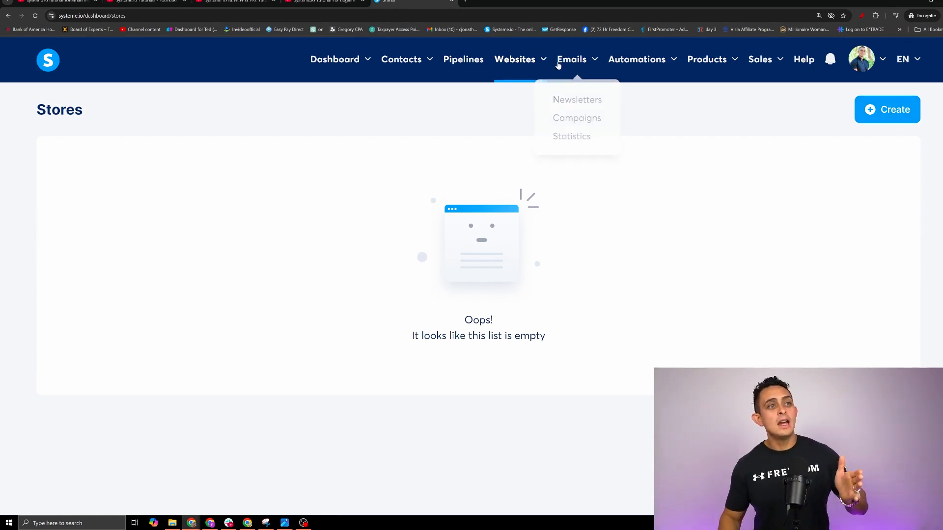
left_click(578, 99)
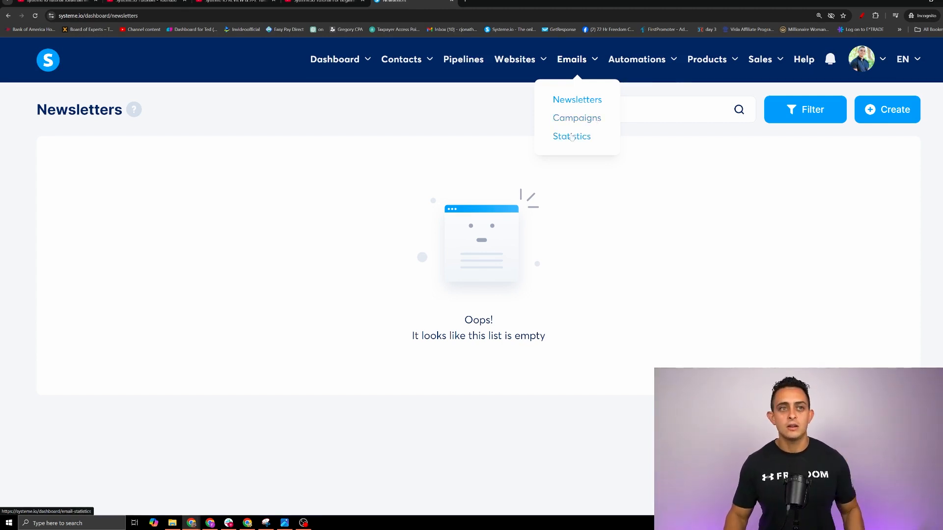
mouse_move(635, 68)
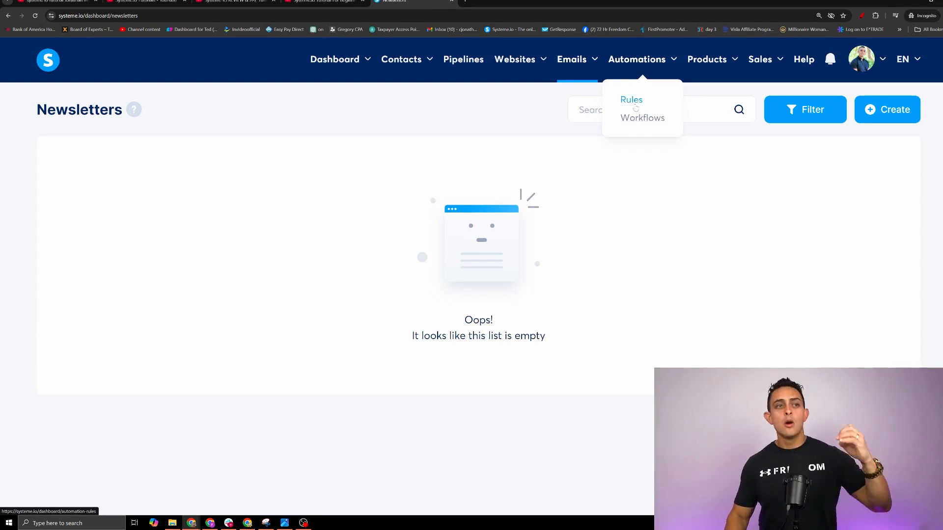
left_click(631, 100)
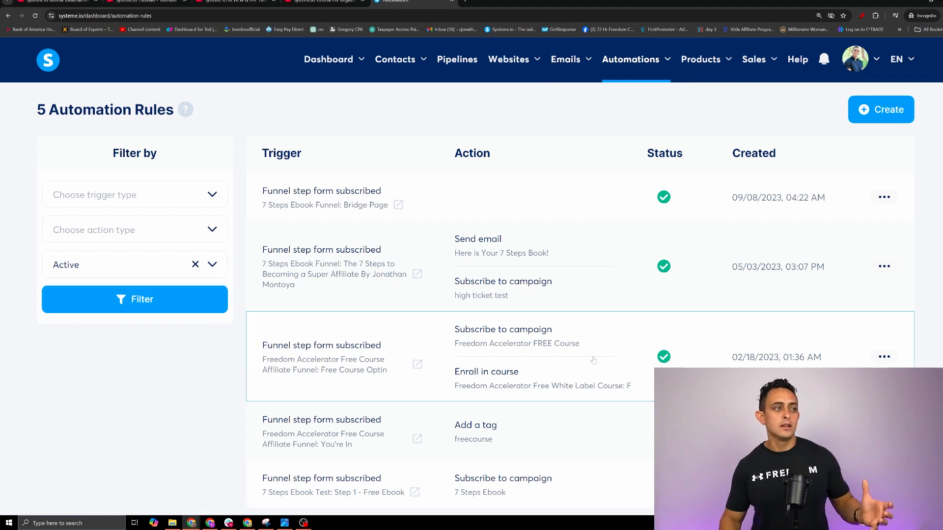
scroll(548, 351, "down", 1)
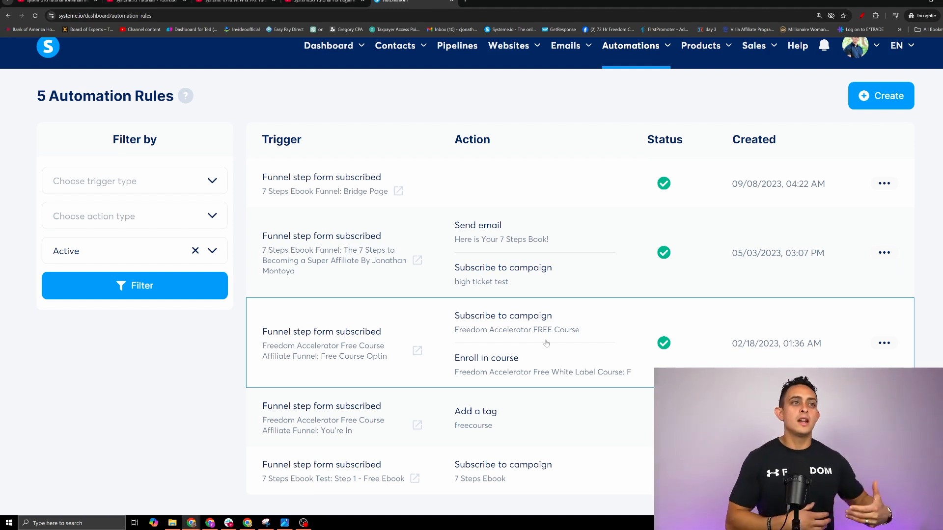
scroll(672, 336, "up", 1)
mouse_move(699, 61)
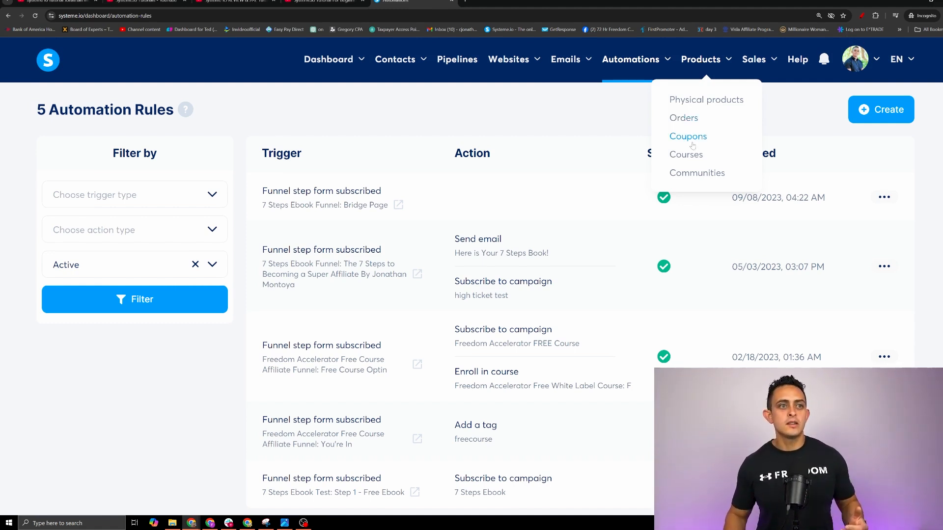
mouse_move(762, 63)
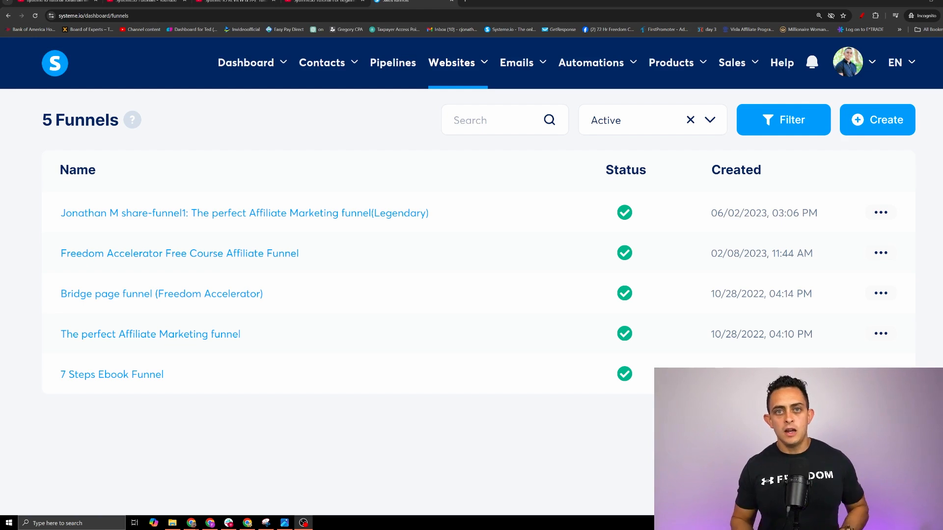
Start a new funnel from the Sales funnels page and name it "Test For YouTube Video"
mouse_move(456, 72)
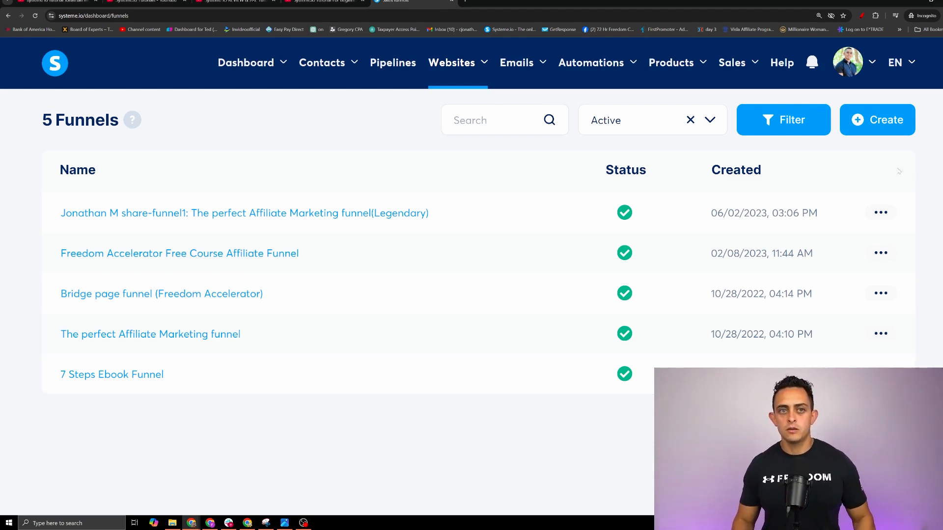
left_click(887, 125)
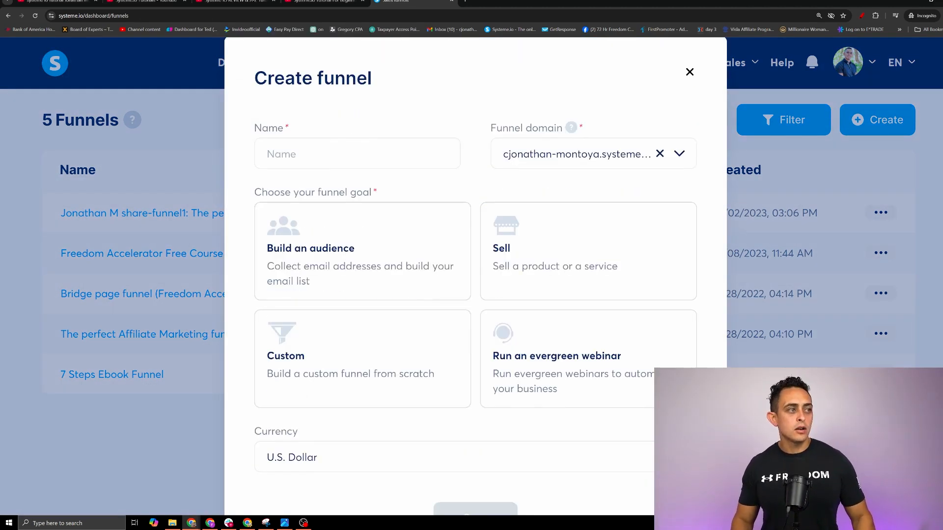
left_click(357, 154)
type("Test For")
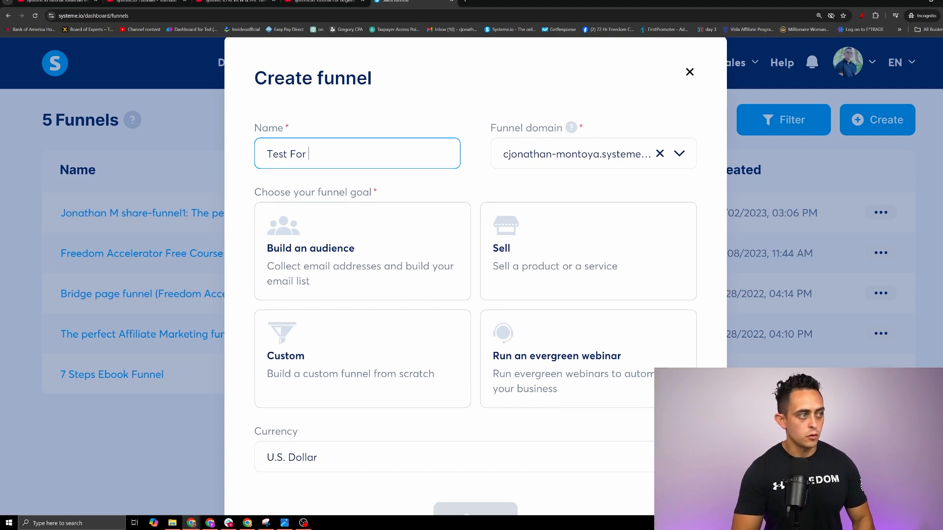
type(" YouTube Video")
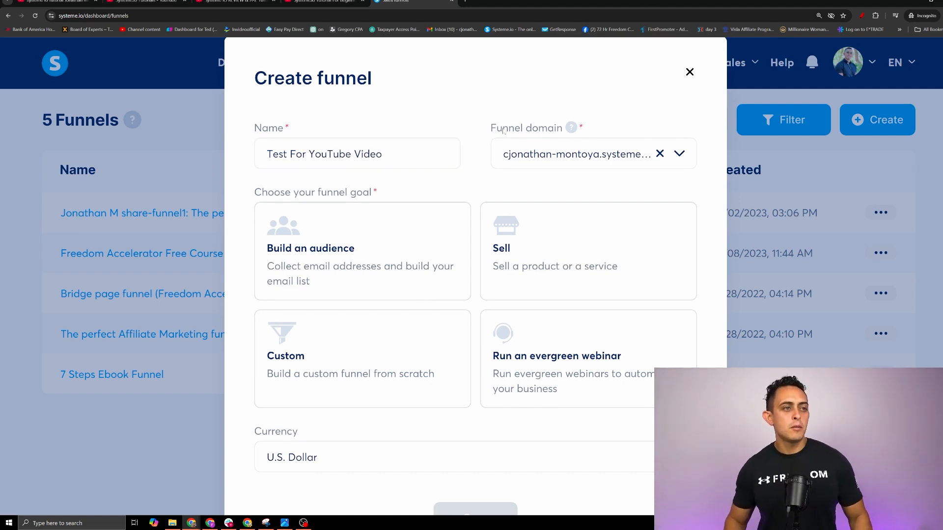
Highlight the default systeme.io subdomain of the new funnel and check which funnel domains are available
mouse_move(572, 126)
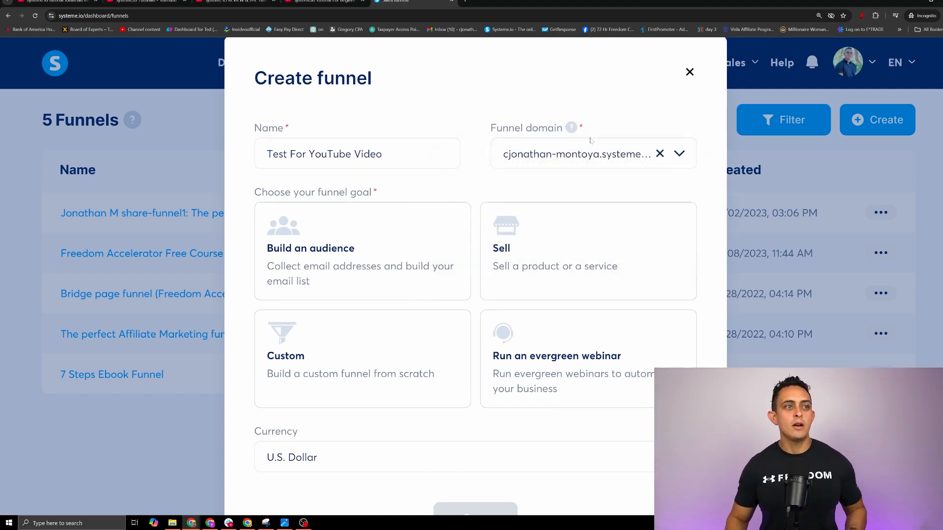
left_click_drag(533, 154, 712, 169)
left_click(644, 97)
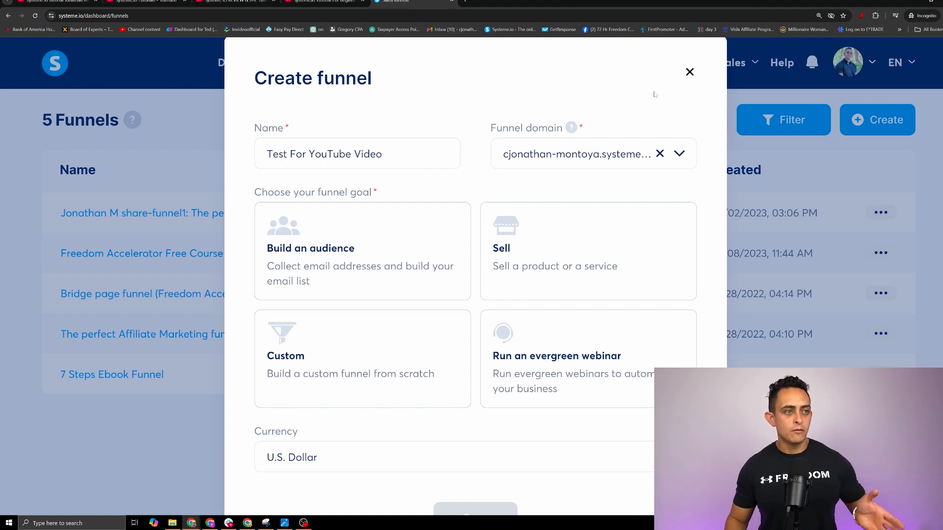
left_click_drag(500, 155, 693, 162)
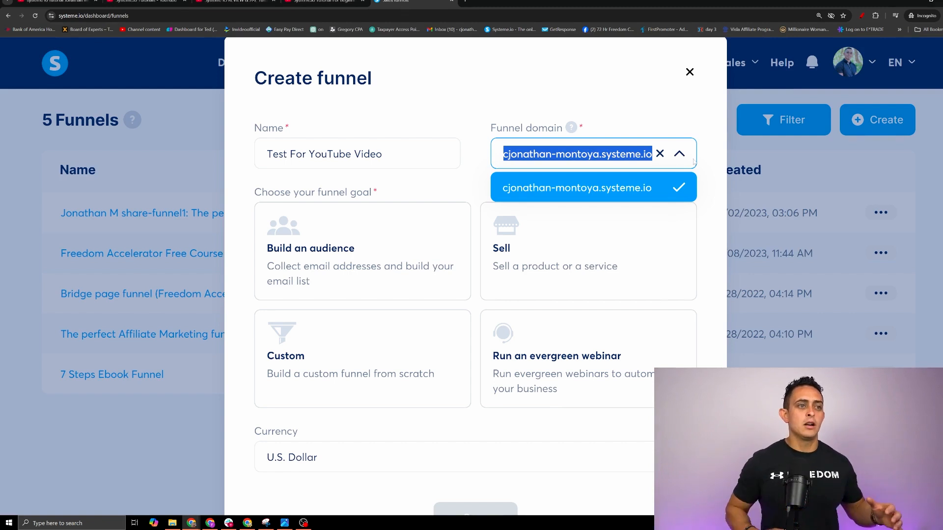
left_click(578, 151)
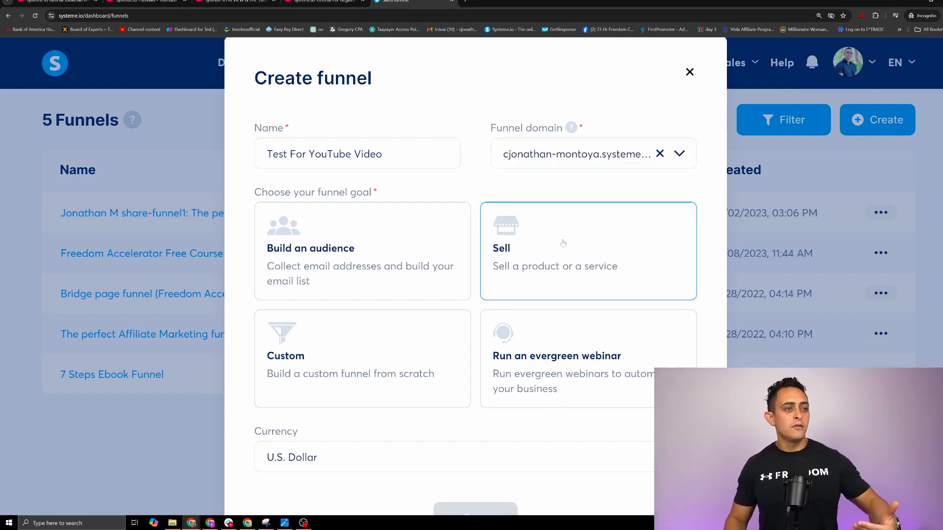
Set the funnel goal to Build an audience, save the funnel, and open "Test For YouTube Video"
scroll(556, 219, "down", 2)
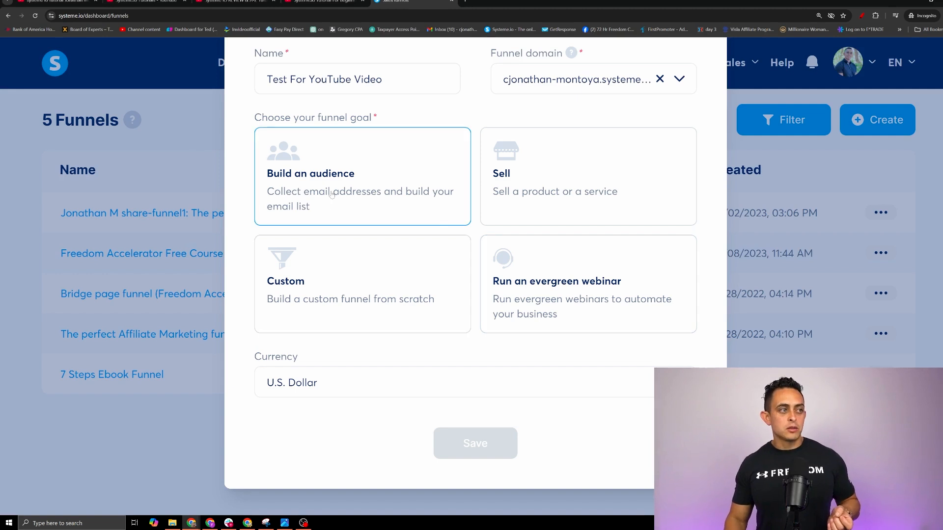
left_click(358, 196)
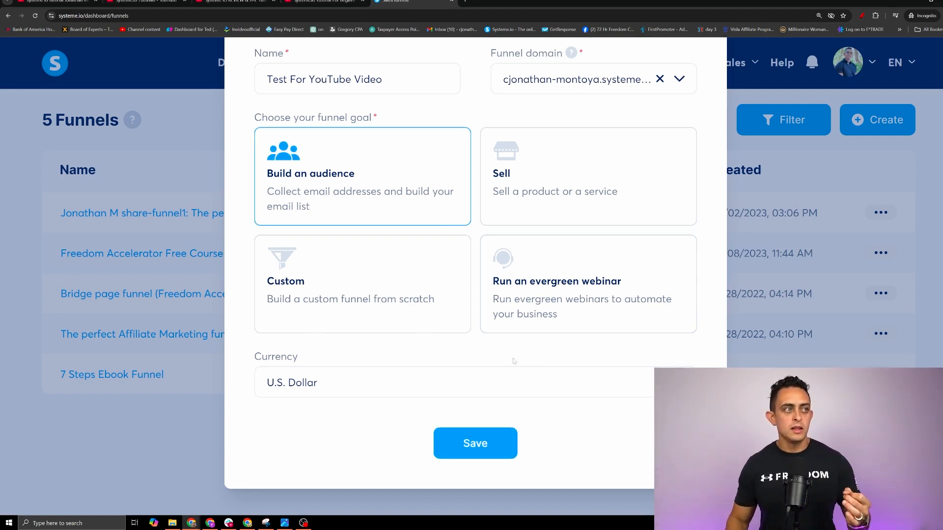
left_click(487, 445)
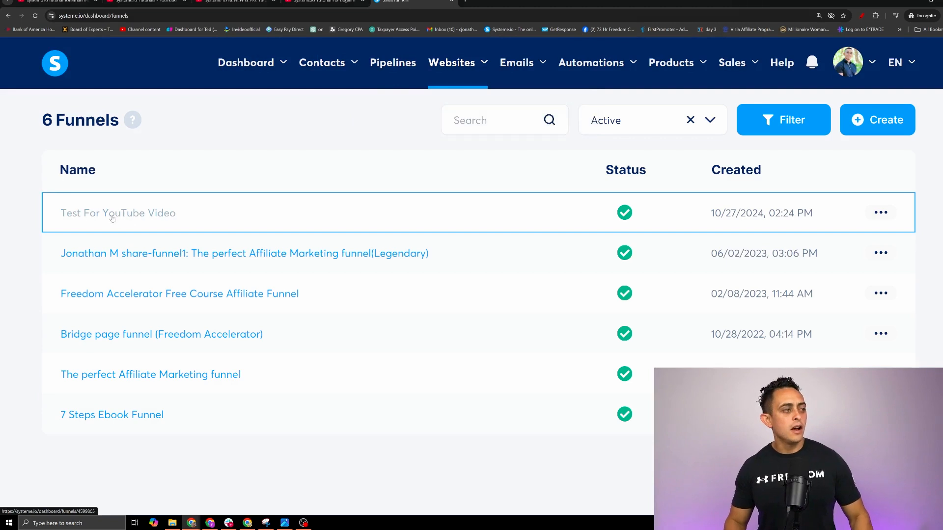
left_click(117, 221)
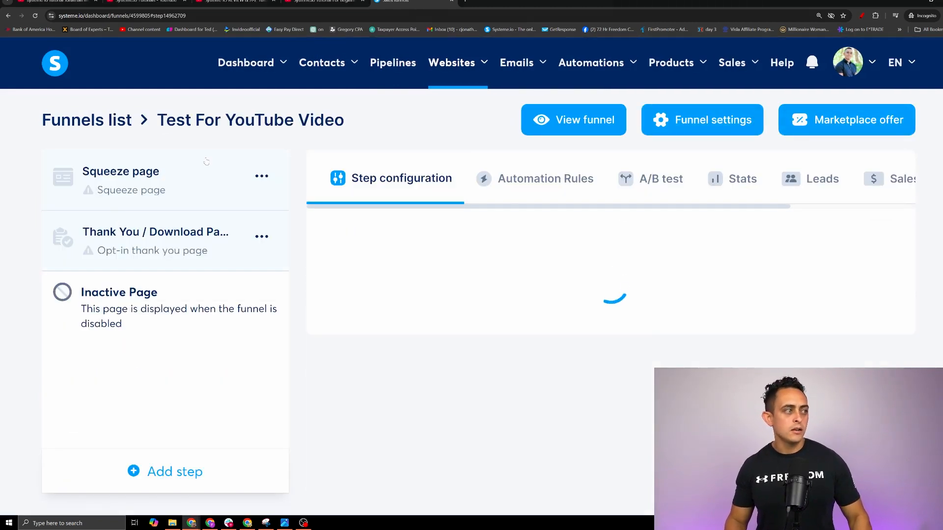
key("ctrl+minus")
key("ctrl+minus")
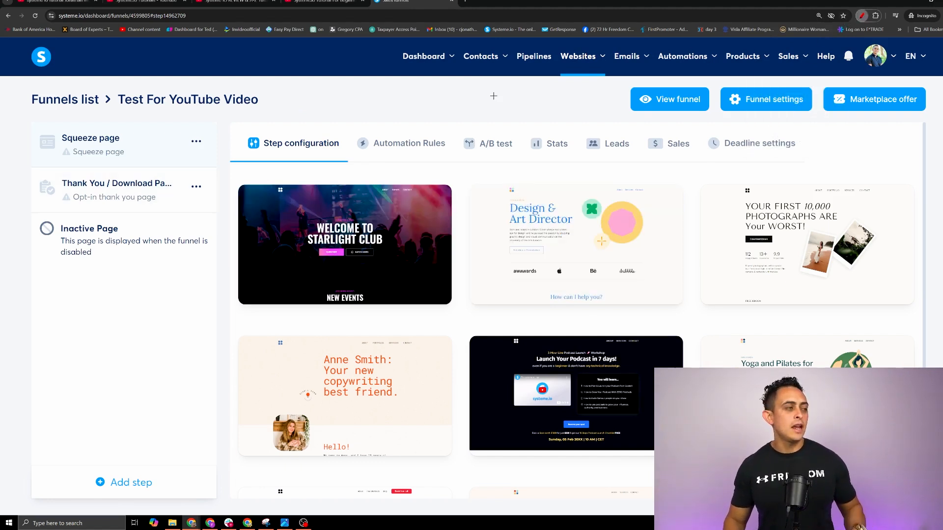
Circle the Squeeze page and Thank You / Download Page steps in red and sketch a freehand illustration below the funnel steps
left_click(861, 15)
mouse_move(116, 121)
left_mouse_down()
mouse_move(30, 118)
mouse_move(198, 112)
mouse_move(68, 105)
left_mouse_up()
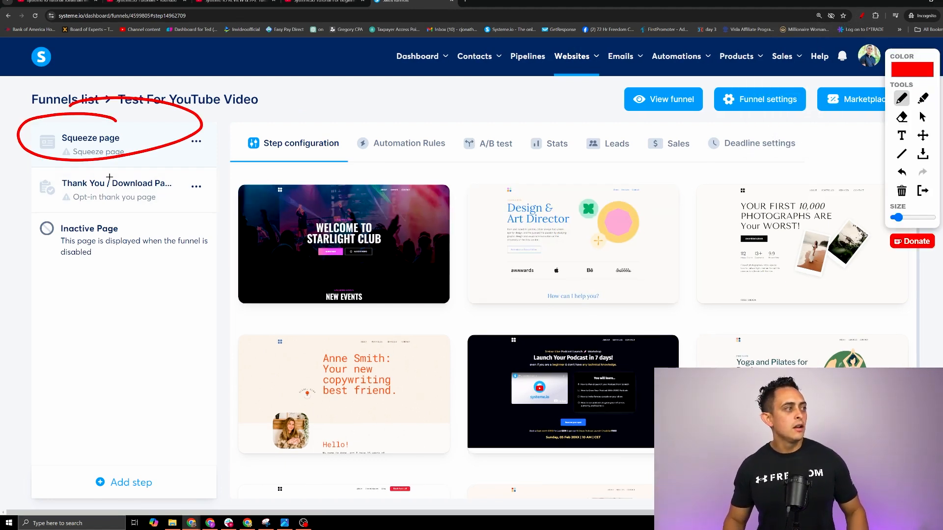
mouse_move(109, 170)
left_mouse_down()
mouse_move(62, 169)
mouse_move(184, 169)
left_mouse_up()
left_click_drag(121, 154, 24, 145)
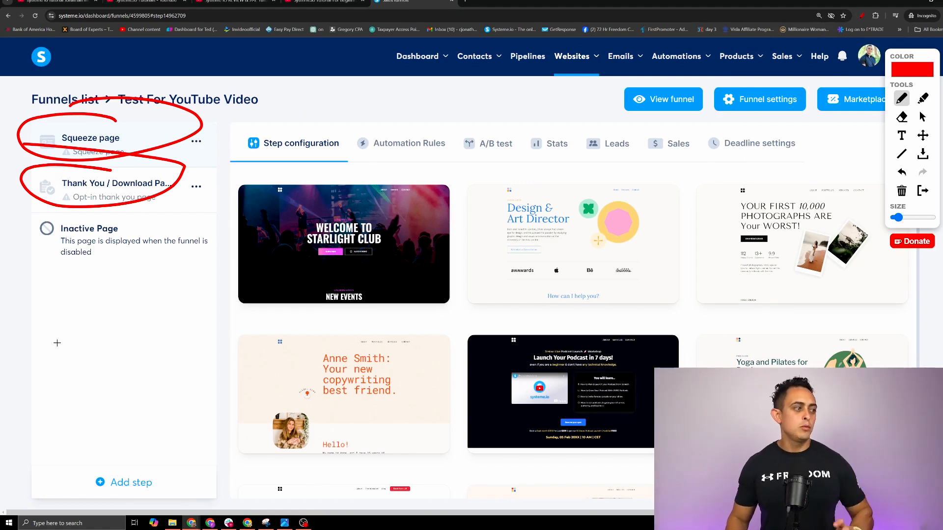
mouse_move(64, 347)
left_mouse_down()
mouse_move(56, 272)
mouse_move(111, 269)
mouse_move(123, 324)
mouse_move(66, 351)
left_mouse_up()
mouse_move(74, 315)
left_mouse_down()
mouse_move(76, 342)
mouse_move(153, 313)
left_mouse_up()
mouse_move(142, 303)
left_mouse_down()
mouse_move(166, 322)
mouse_move(159, 331)
left_mouse_up()
mouse_move(177, 342)
left_mouse_down()
mouse_move(180, 270)
mouse_move(230, 303)
left_mouse_up()
left_click_drag(229, 349, 176, 345)
mouse_move(190, 285)
left_mouse_down()
mouse_move(197, 310)
mouse_move(206, 281)
mouse_move(212, 317)
left_mouse_up()
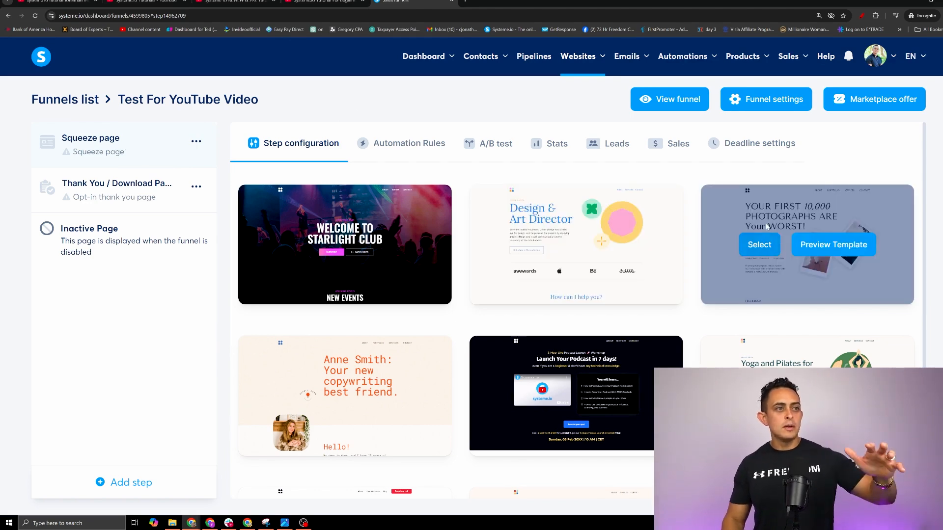
Load more squeeze page templates and browse through the extended template gallery
scroll(771, 240, "down", 2)
scroll(775, 233, "down", 2)
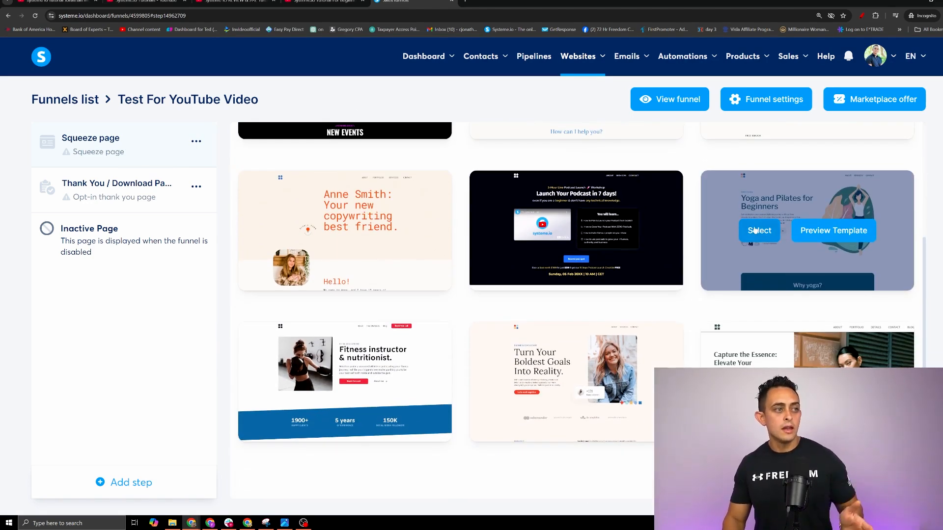
left_click(785, 469)
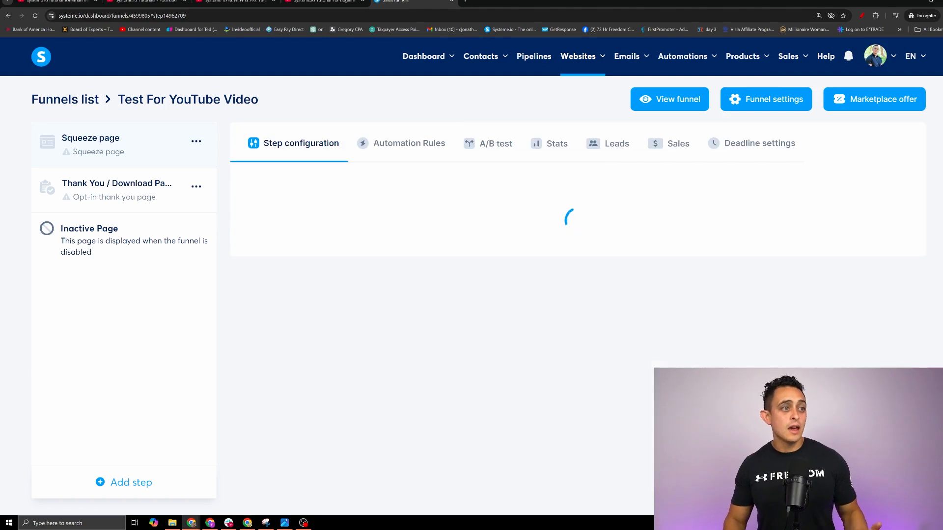
scroll(743, 319, "down", 5)
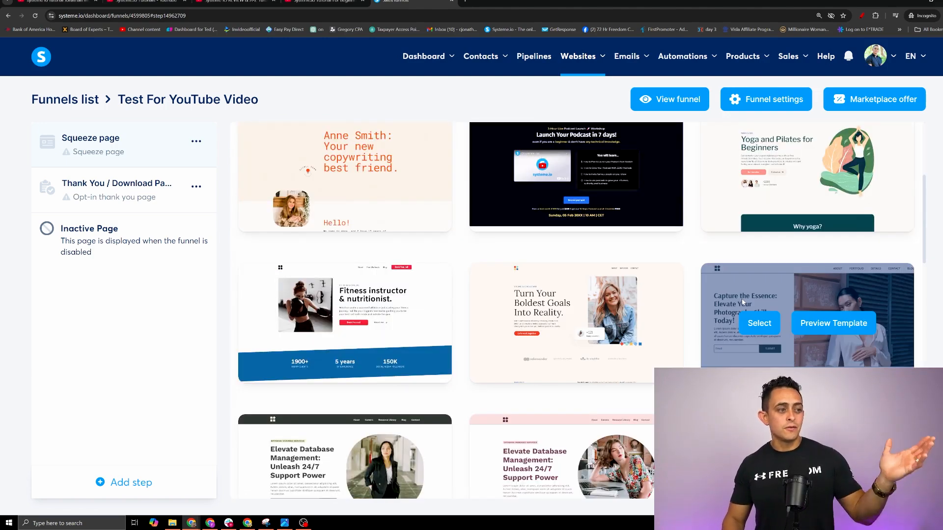
scroll(744, 295, "down", 4)
scroll(744, 295, "down", 10)
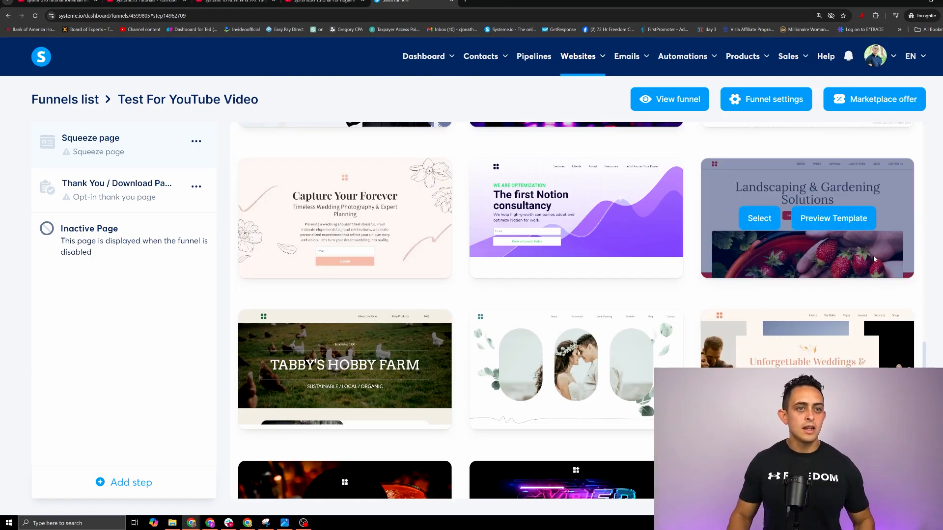
Apply the "The first Notion consultancy" template to the Squeeze page step
mouse_move(766, 58)
scroll(796, 255, "down", 5)
scroll(800, 324, "up", 6)
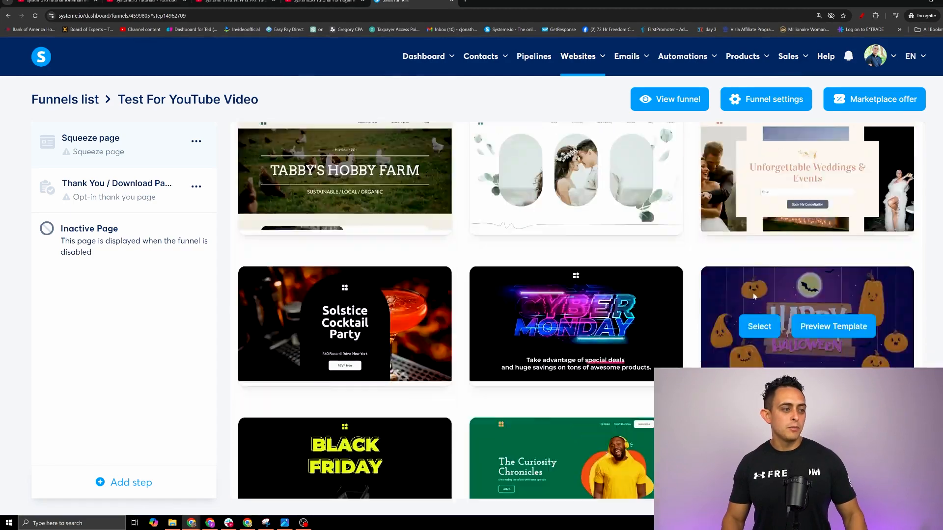
mouse_move(581, 232)
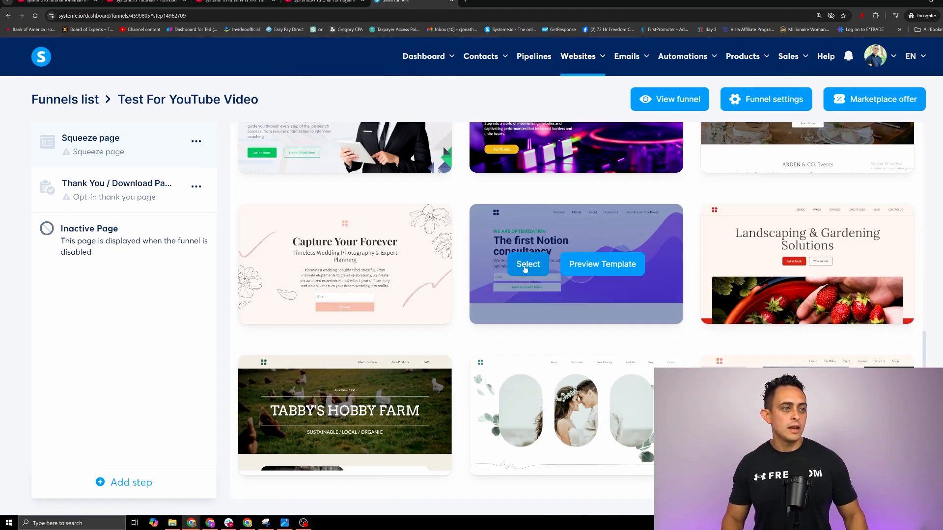
scroll(530, 275, "up", 1)
left_click(524, 300)
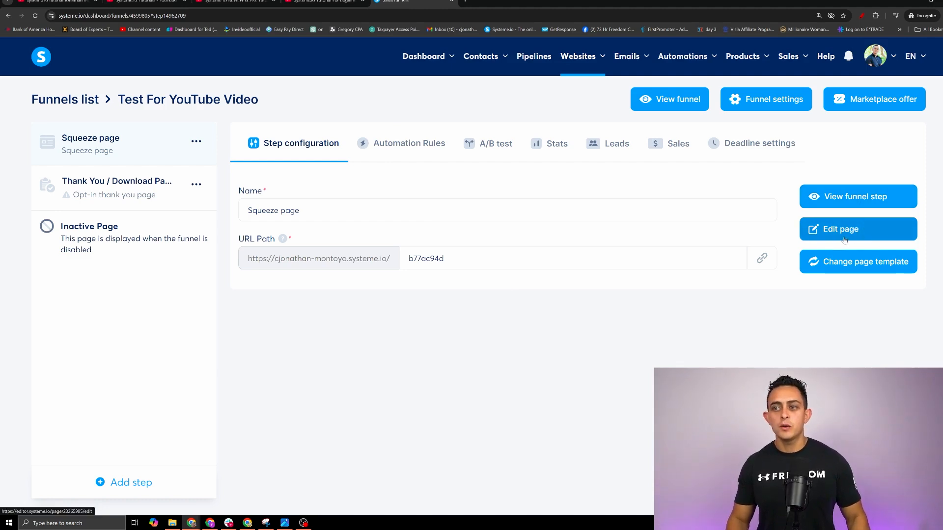
Rename the Squeeze page funnel step as "Step #1"
left_click_drag(301, 211, 54, 204)
type("Step #1")
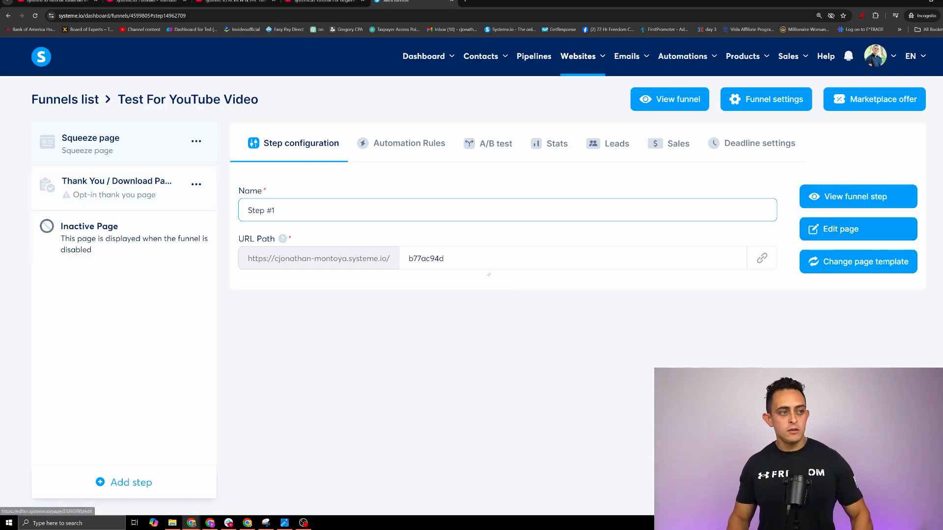
key("Tab")
Set the URL path of Step #1 to "freecourse"
left_click_drag(240, 239, 276, 241)
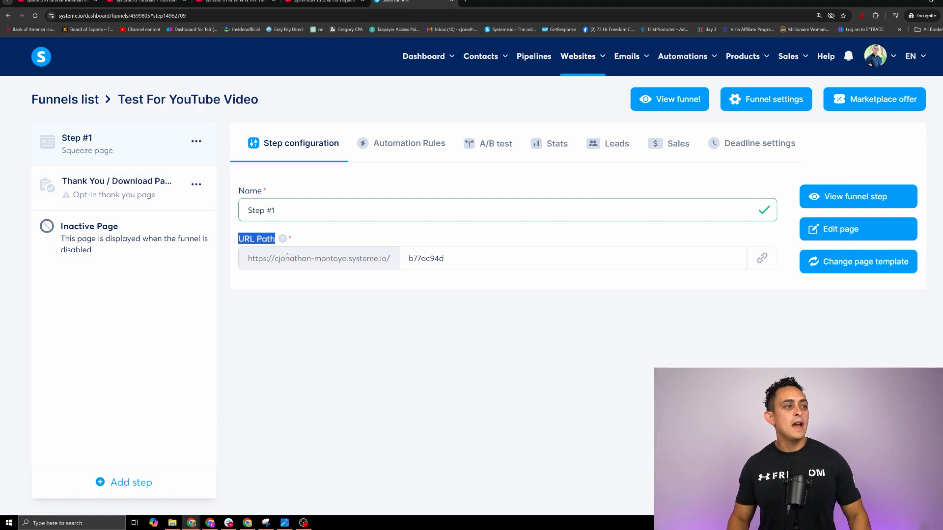
left_click(410, 319)
left_click_drag(392, 260, 244, 260)
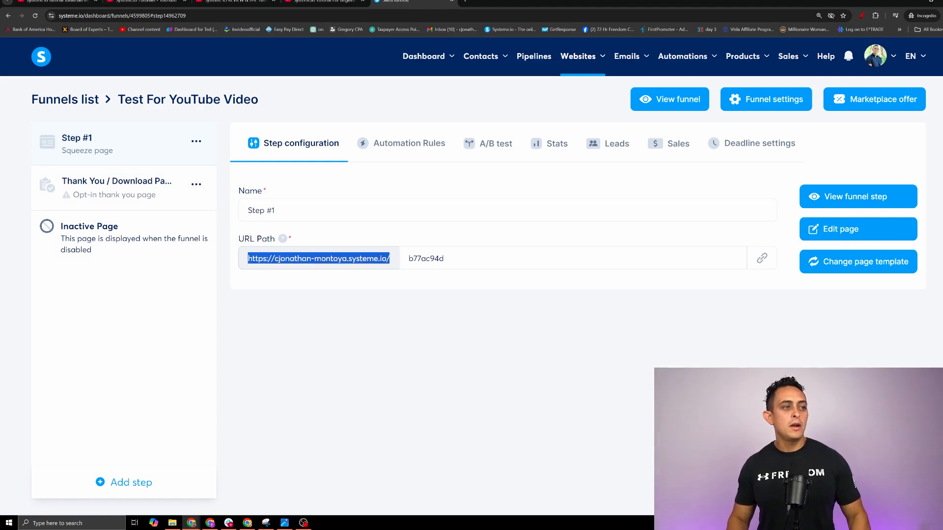
left_click_drag(449, 260, 349, 261)
type("fre")
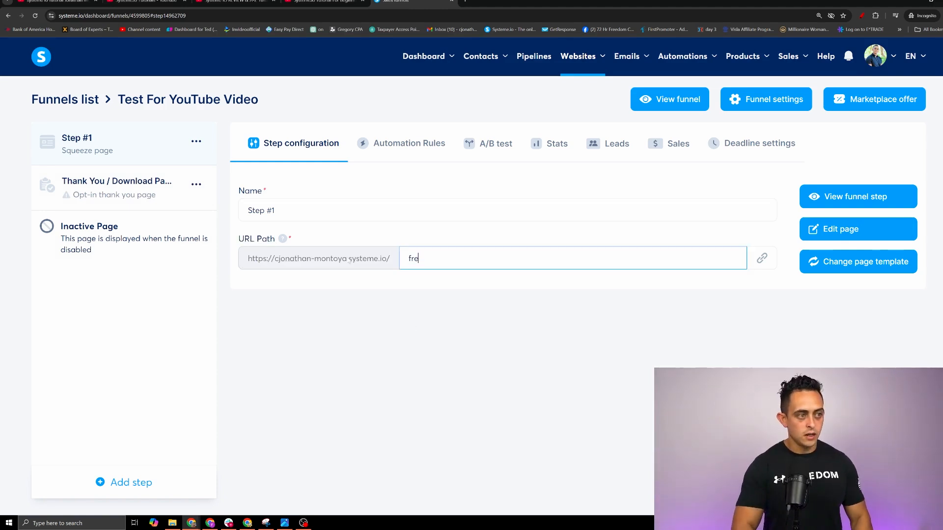
type("ecourse")
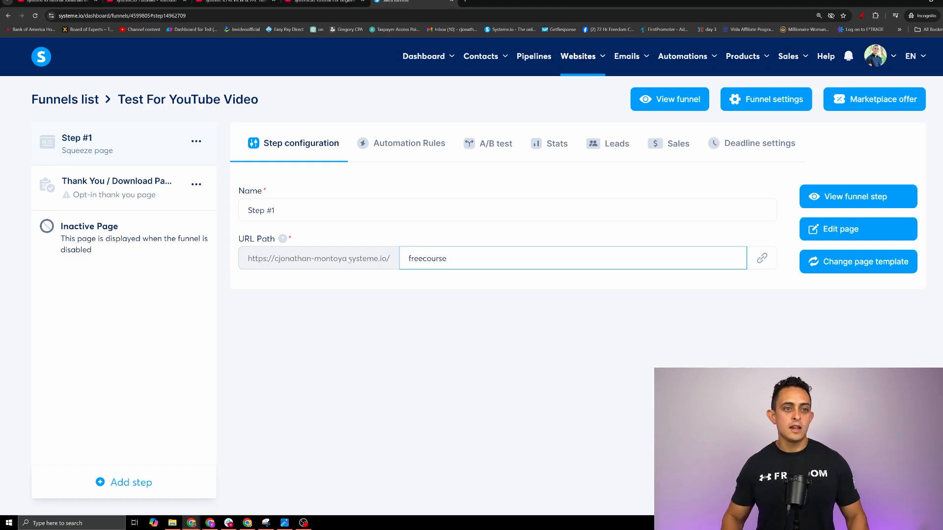
left_click_drag(448, 259, 191, 260)
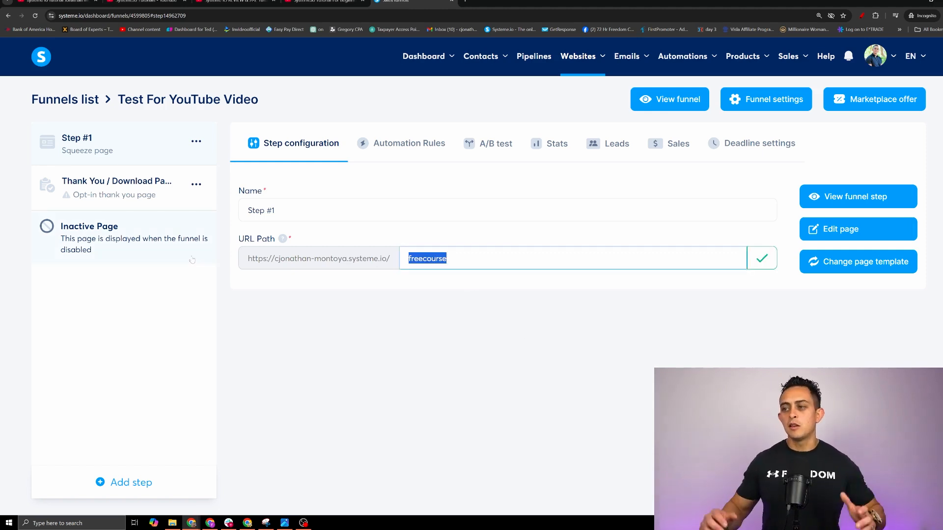
left_click(774, 236)
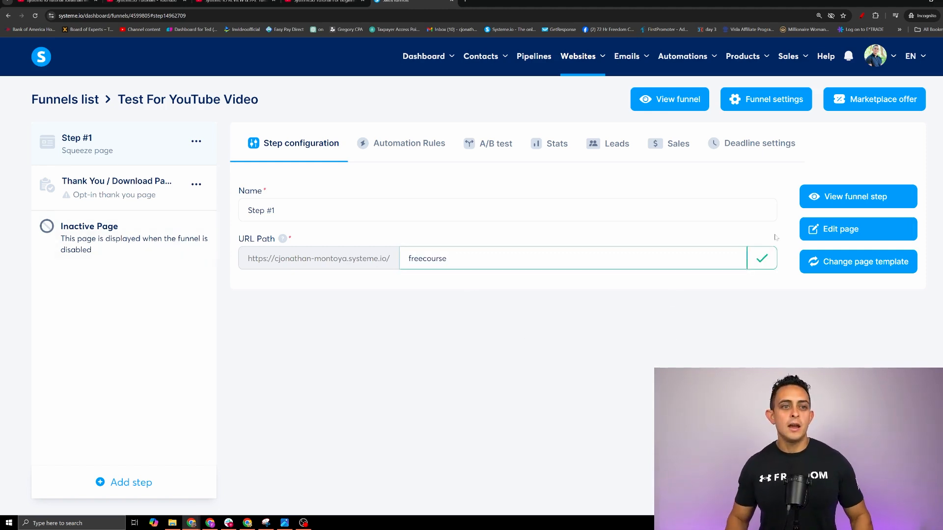
Open the Step #1 page for editing and bring up the settings of its main headline row
left_click(840, 237)
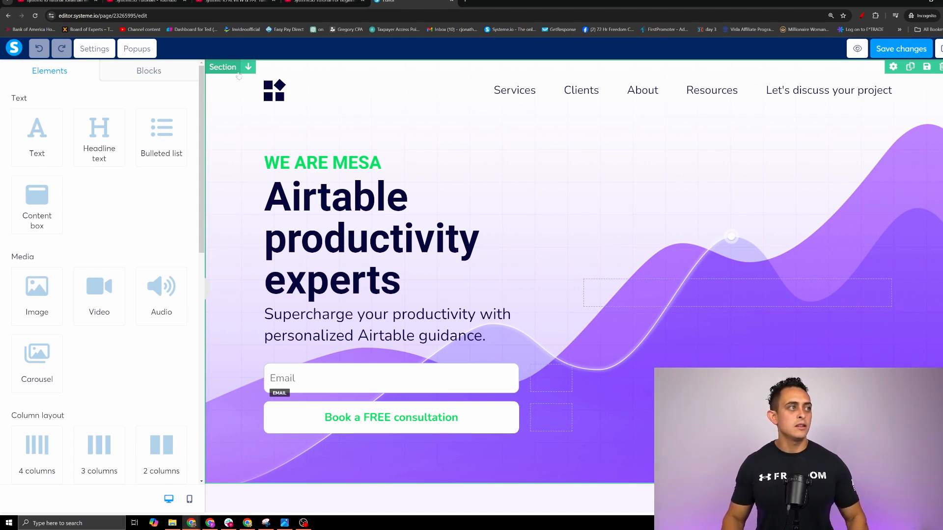
key("ctrl+plus")
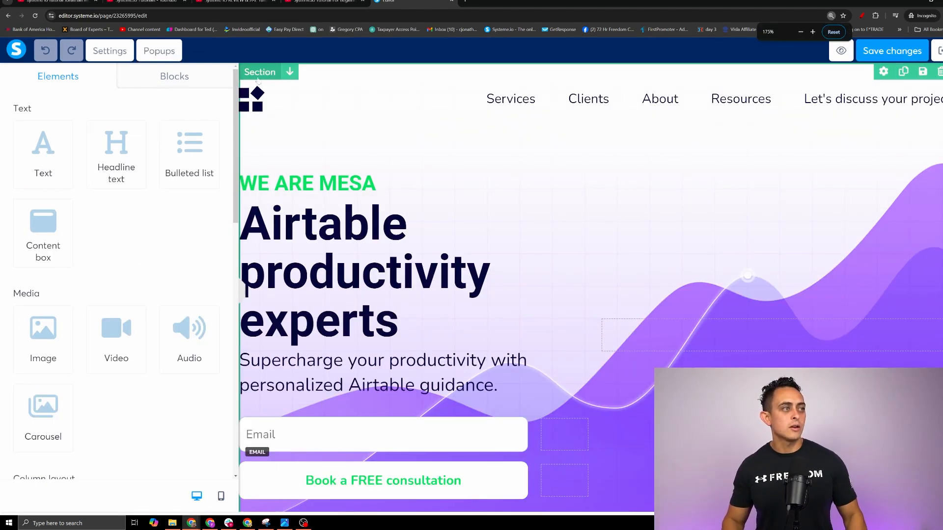
key("ctrl+minus")
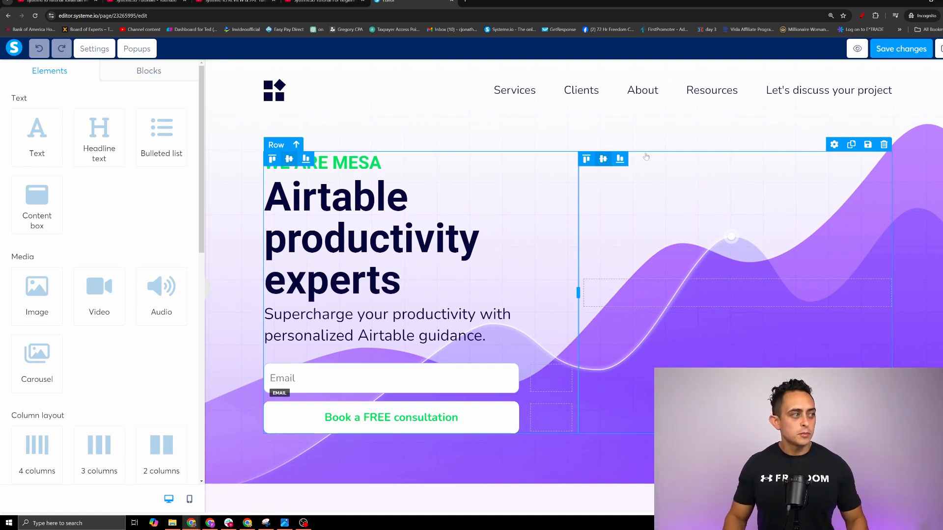
left_click(646, 157)
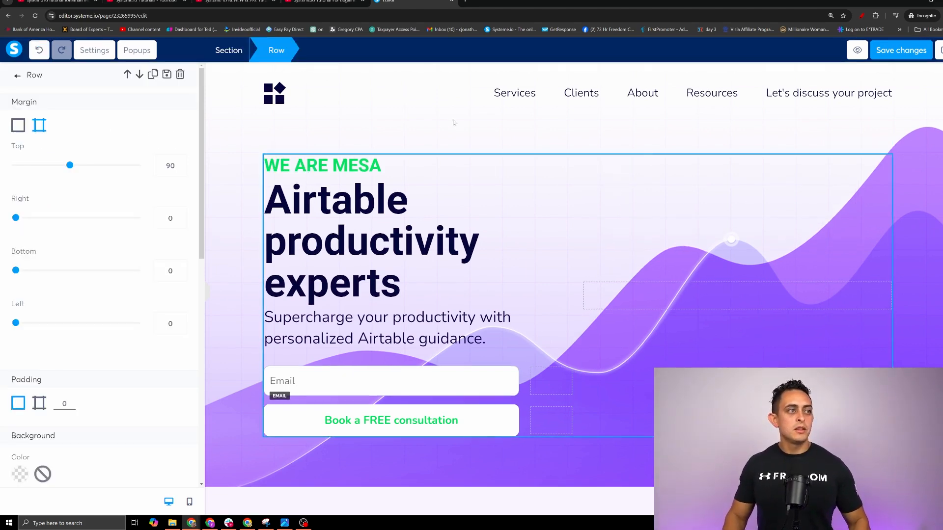
left_click(454, 123)
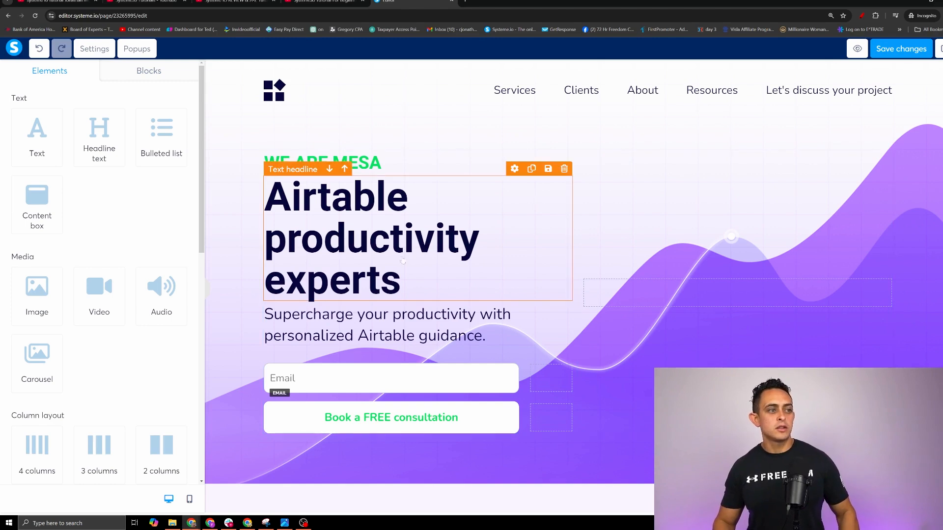
Outline the hero section's text column and its empty column in red, and clear the markup
left_click(861, 15)
mouse_move(270, 142)
left_mouse_down()
mouse_move(562, 160)
mouse_move(252, 141)
left_mouse_up()
mouse_move(575, 156)
left_mouse_down()
mouse_move(884, 147)
mouse_move(893, 368)
left_mouse_up()
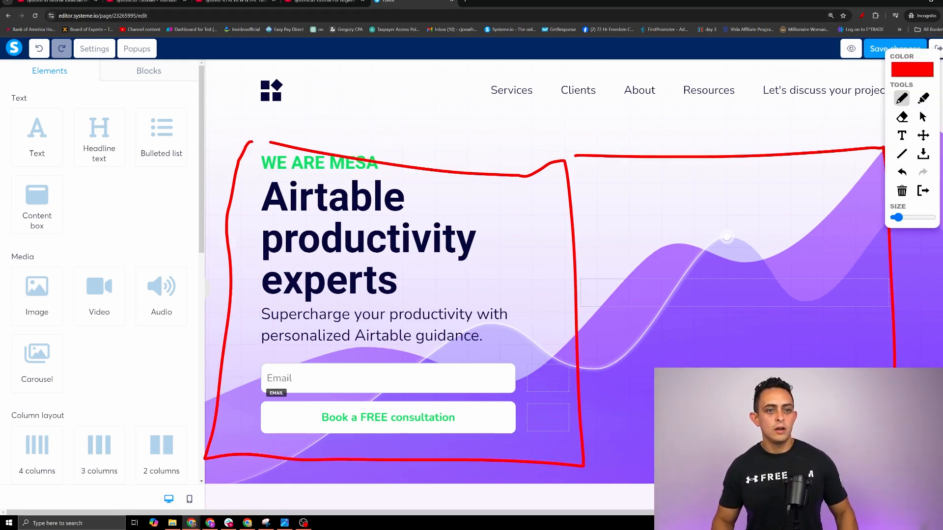
mouse_move(650, 458)
left_mouse_down()
mouse_move(617, 177)
mouse_move(602, 149)
left_mouse_up()
key("Escape")
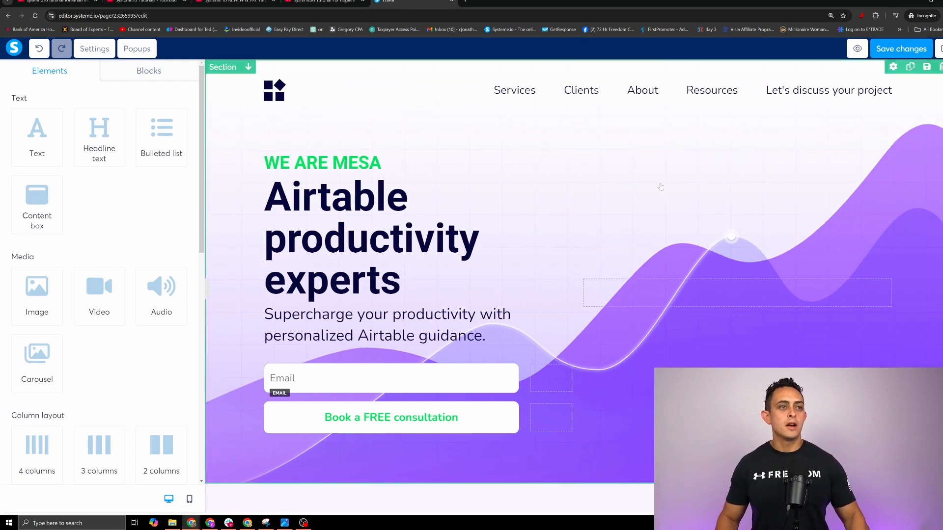
Add a row between the hero section and the client logos, and insert a 3 columns layout inside it
scroll(635, 196, "down", 4)
scroll(635, 196, "up", 1)
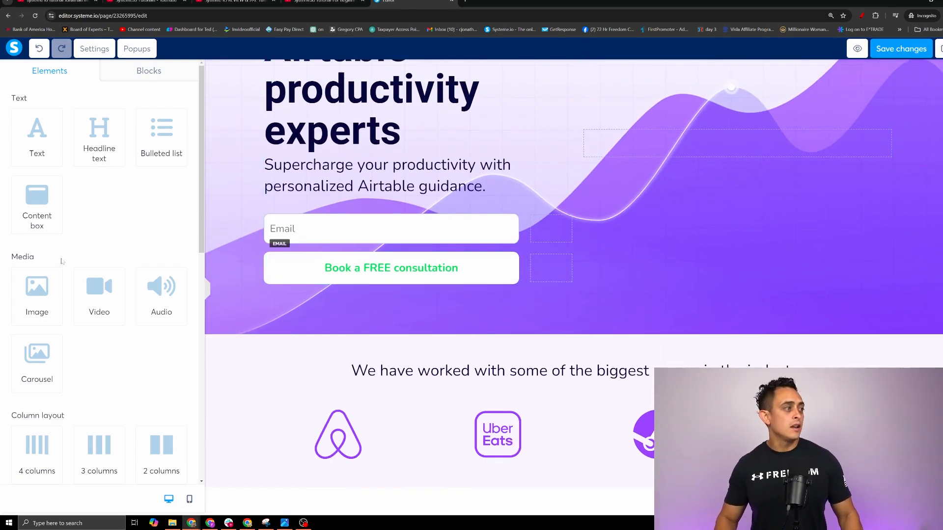
scroll(101, 285, "down", 1)
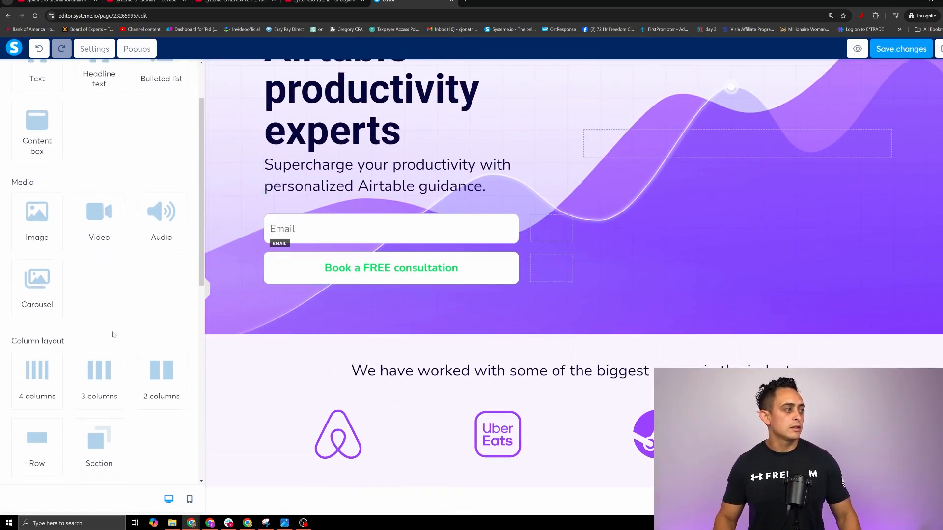
scroll(104, 303, "down", 1)
left_click_drag(38, 408, 452, 324)
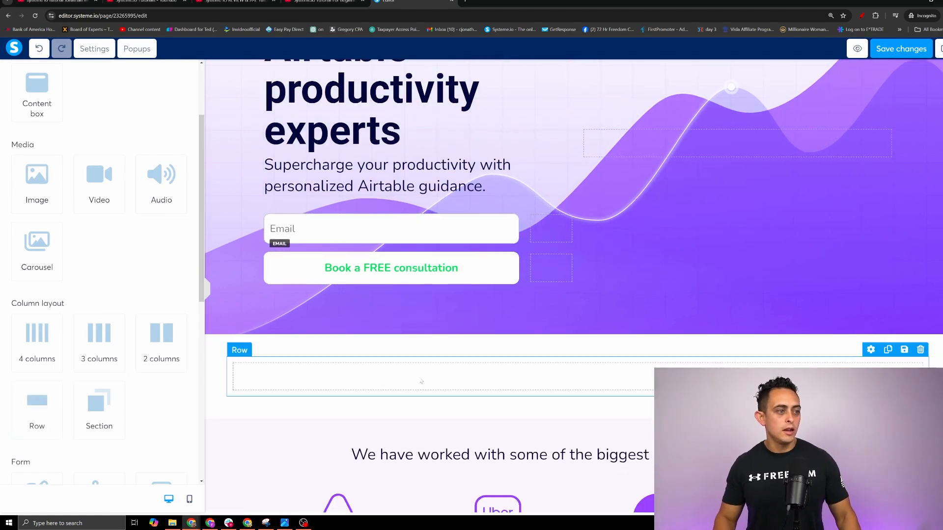
scroll(516, 398, "down", 2)
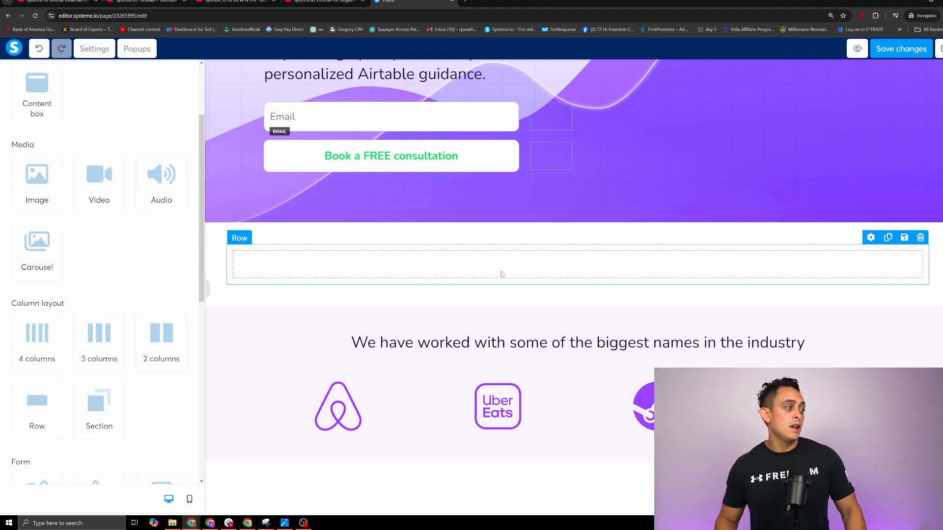
left_click_drag(99, 334, 468, 277)
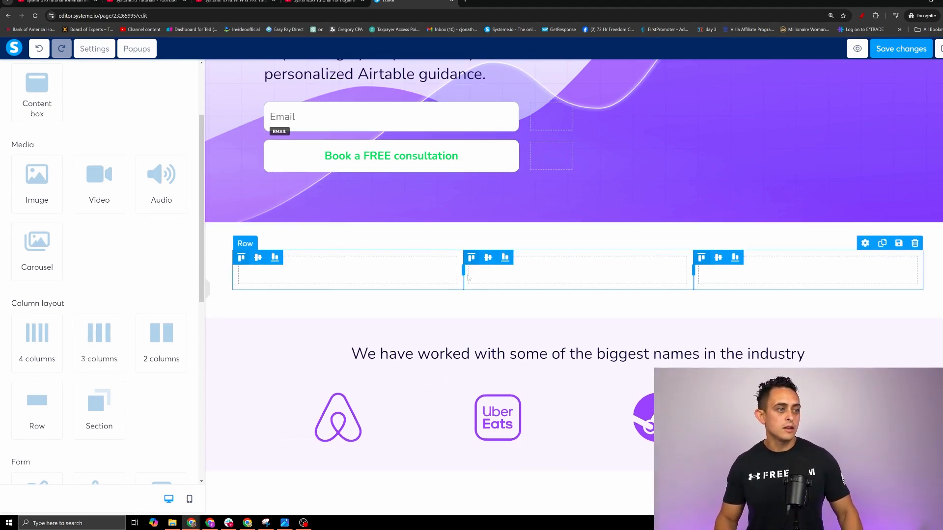
Circle each of the three empty columns in red
left_click(862, 16)
mouse_move(333, 259)
left_mouse_down()
mouse_move(445, 278)
mouse_move(285, 259)
left_mouse_up()
mouse_move(588, 260)
left_mouse_down()
mouse_move(669, 267)
mouse_move(583, 249)
left_mouse_up()
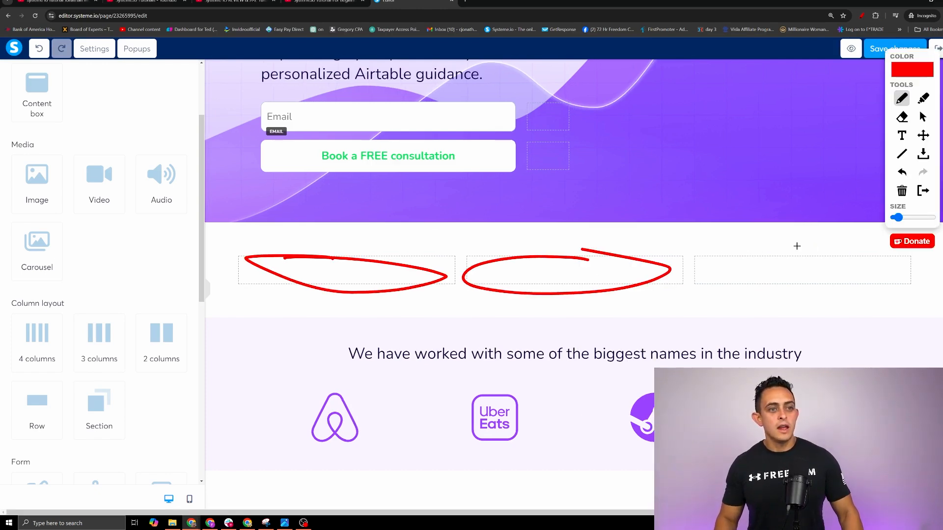
mouse_move(812, 244)
left_mouse_down()
mouse_move(911, 270)
mouse_move(797, 240)
left_mouse_up()
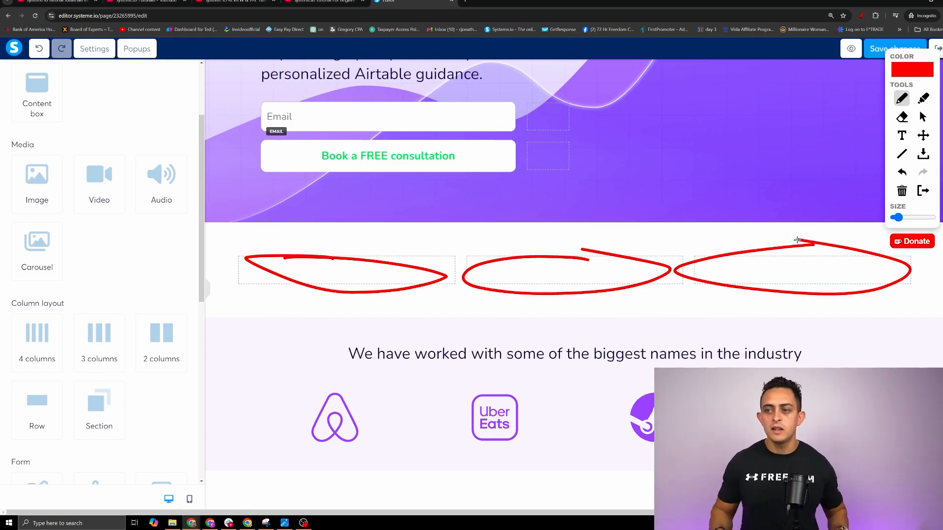
Add an Image element to the first of the three empty columns
scroll(640, 338, "down", 2)
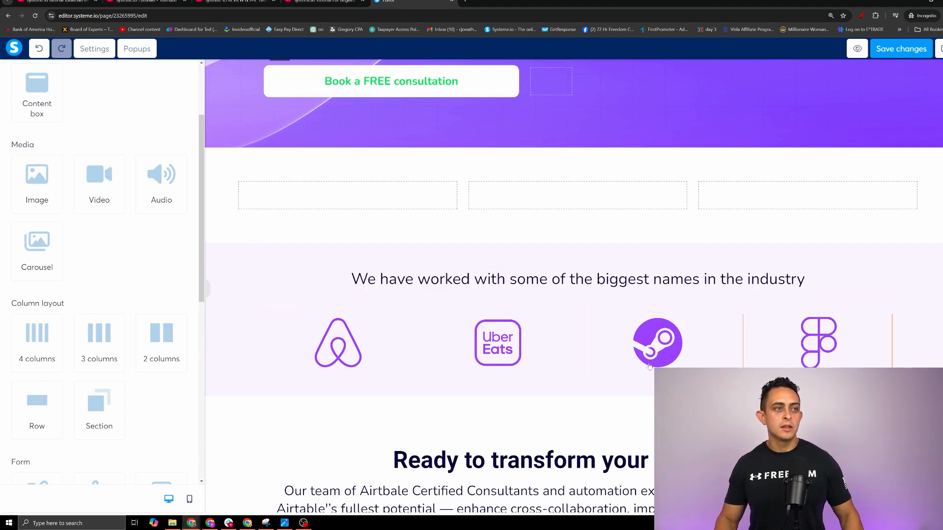
scroll(415, 225, "up", 1)
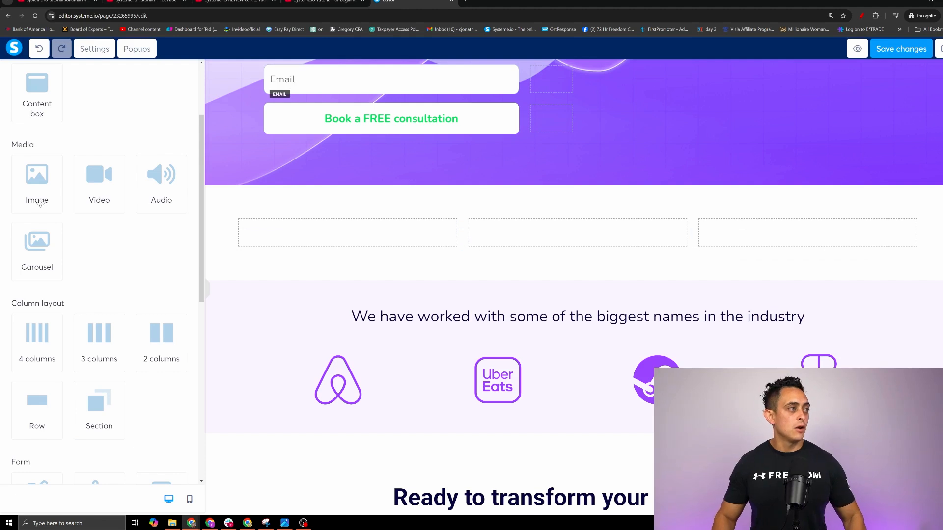
scroll(41, 203, "up", 1)
left_click_drag(59, 216, 349, 234)
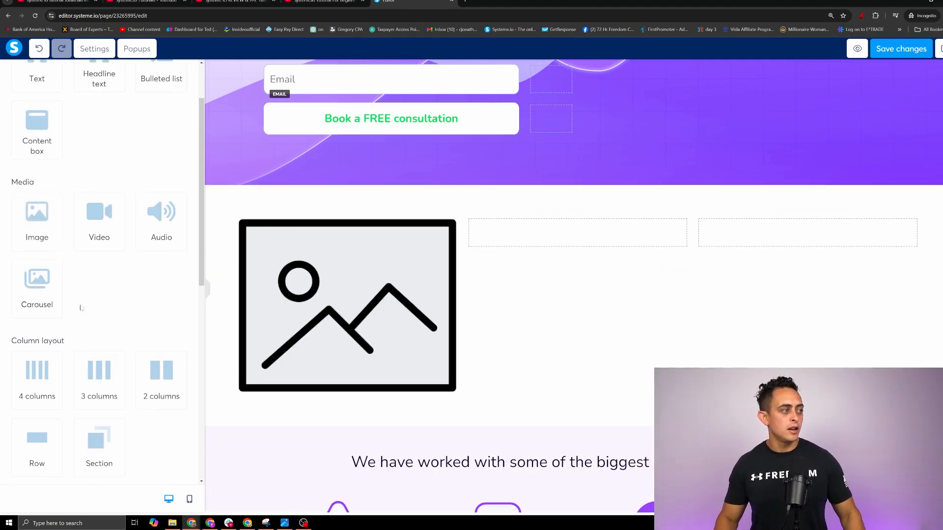
Add a Text element to the middle column and a Bulleted list to the third column
scroll(146, 333, "down", 3)
scroll(145, 333, "down", 3)
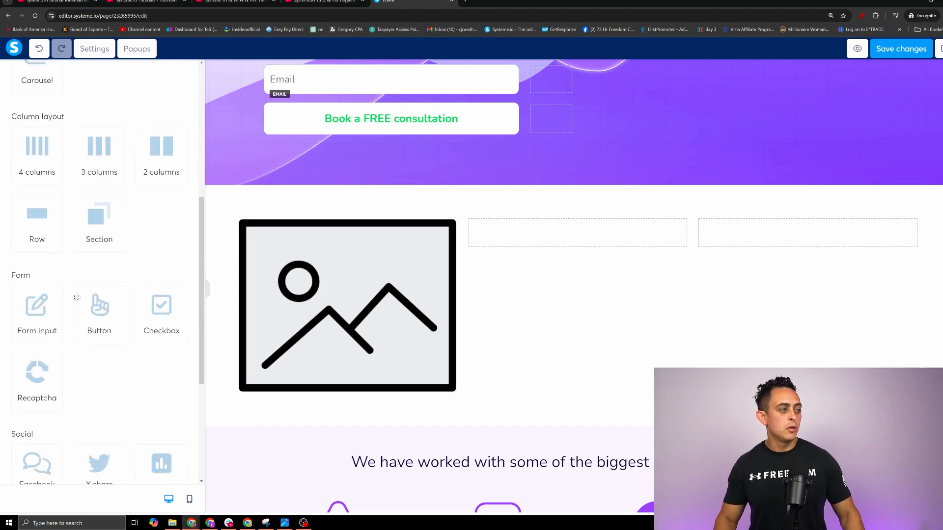
scroll(101, 349, "up", 8)
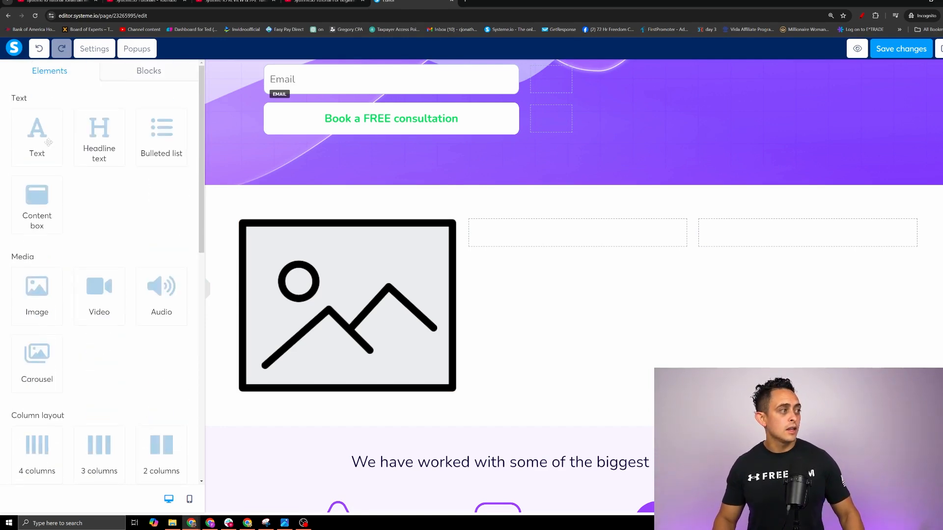
left_click_drag(48, 142, 569, 272)
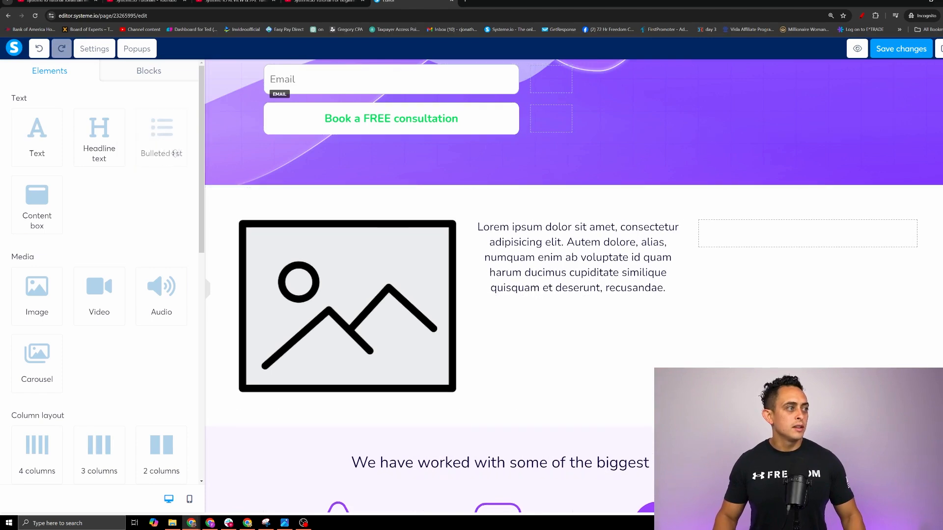
left_click_drag(171, 125, 731, 235)
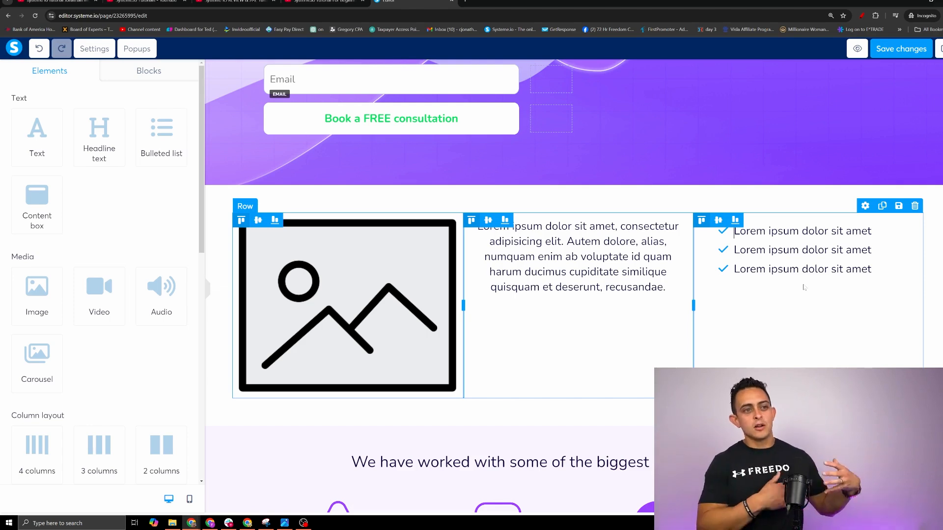
Delete the row holding the logo and navigation links at the top of the page
scroll(797, 306, "up", 1)
scroll(798, 305, "up", 6)
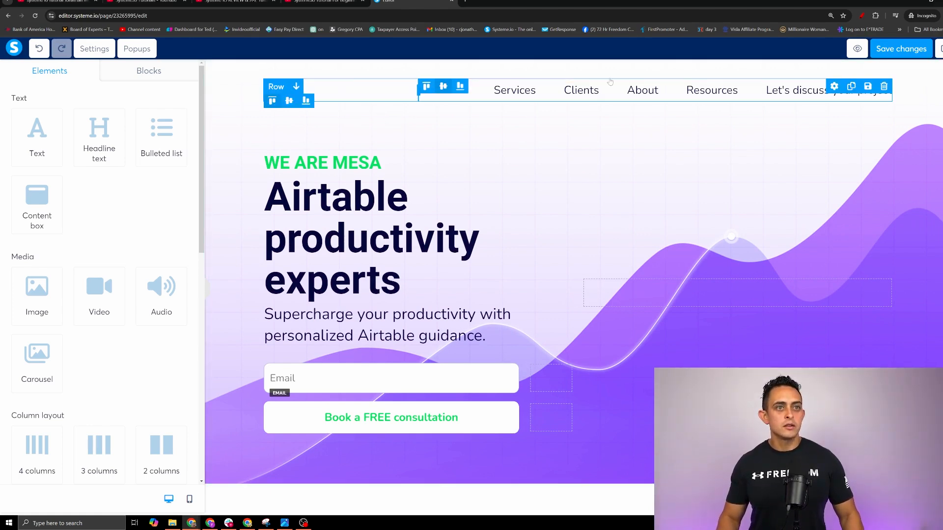
left_click(883, 88)
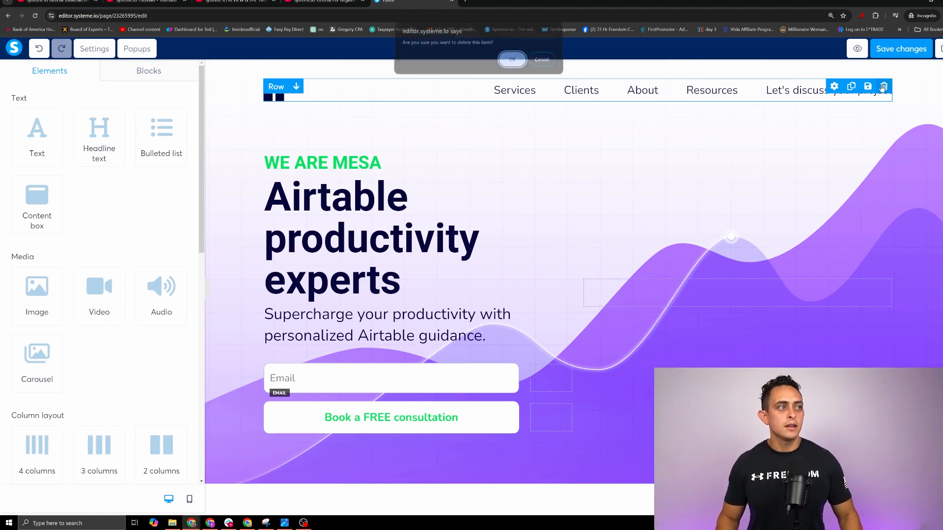
left_click(511, 66)
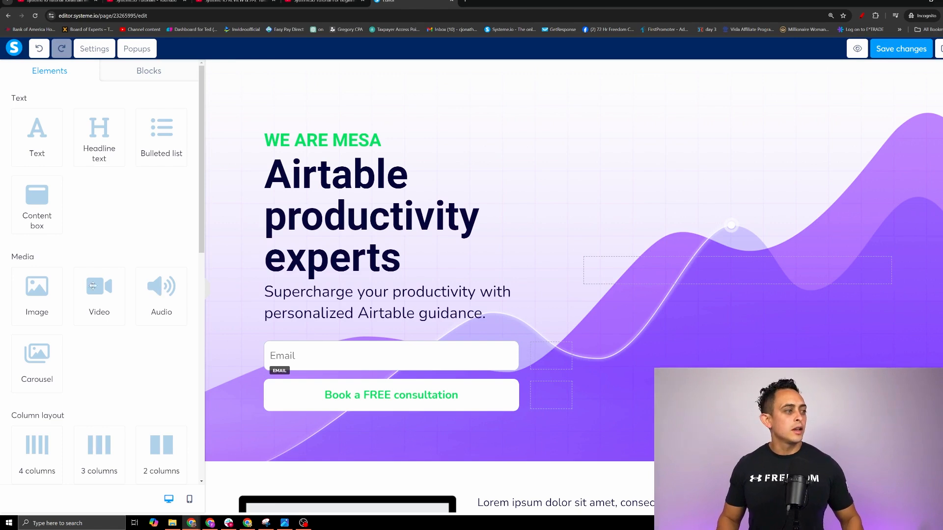
Add a Video element to the empty column beside the hero headline and open its settings
left_click_drag(92, 285, 733, 221)
left_click_drag(87, 290, 717, 246)
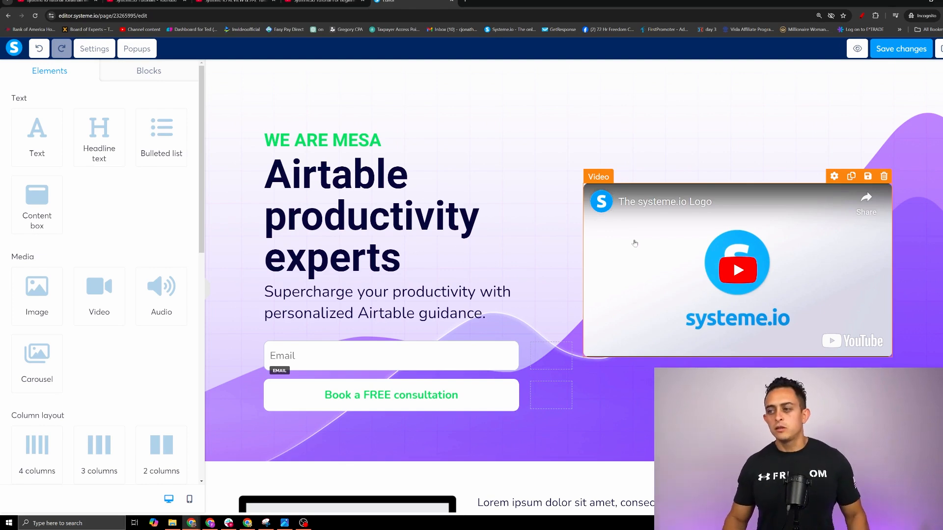
left_click(633, 265)
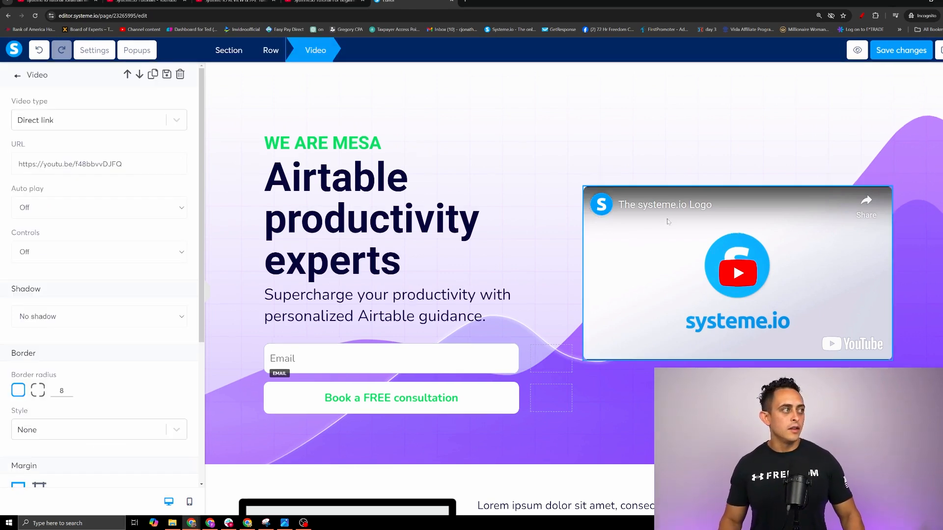
Draw red pen annotations around the Video settings heading and the URL field, plus an arrow pointing at the video on the page
left_click(862, 15)
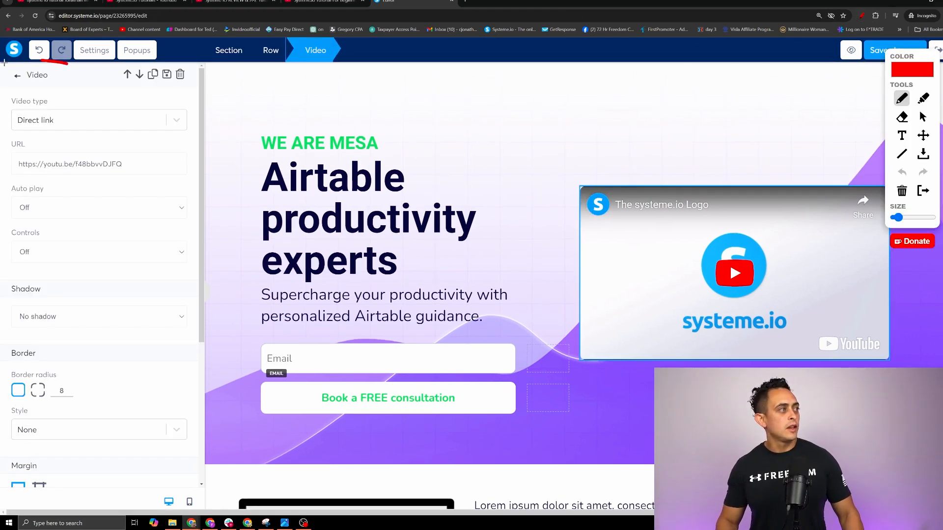
mouse_move(4, 62)
left_mouse_down()
mouse_move(98, 83)
mouse_move(67, 64)
left_mouse_up()
left_click_drag(699, 127, 699, 174)
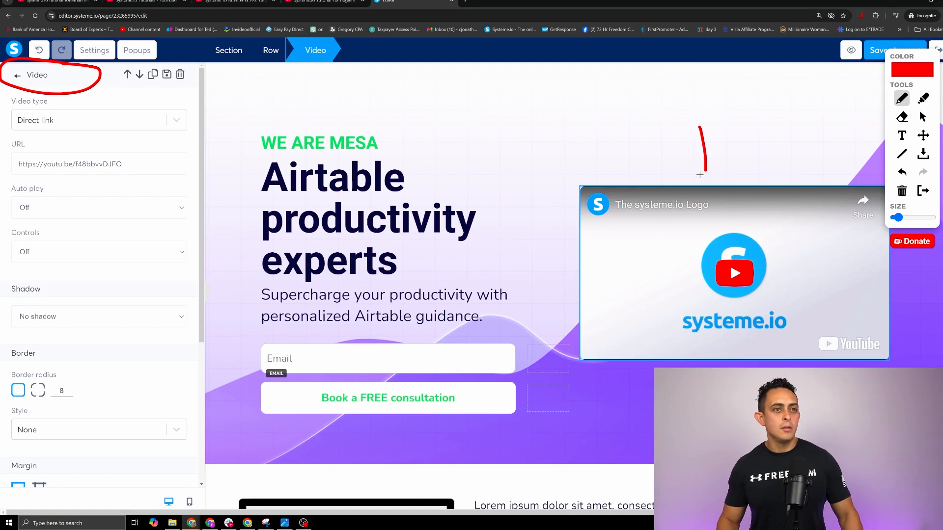
mouse_move(118, 142)
left_mouse_down()
mouse_move(13, 133)
mouse_move(160, 162)
mouse_move(101, 143)
left_mouse_up()
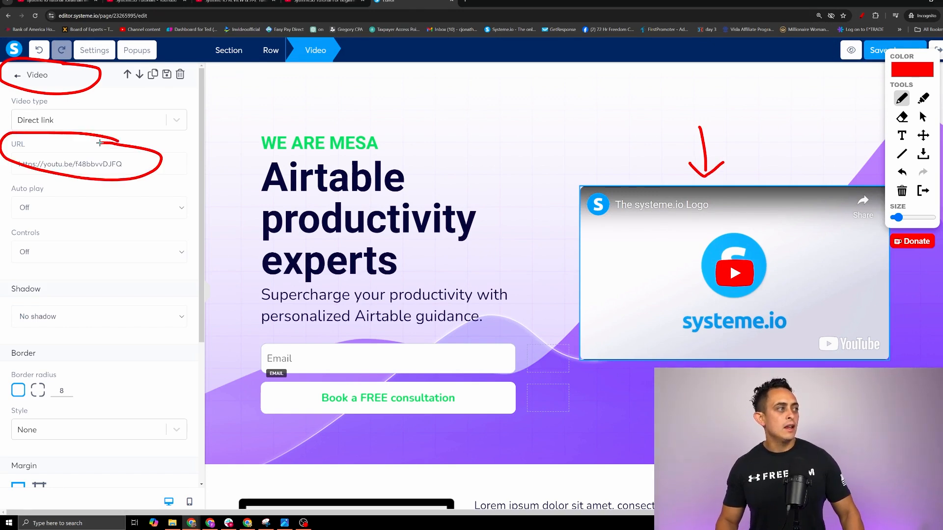
key("Escape")
Replace the Video element's URL with the share link of the YouTube video "Systeme IO REVIEW & A-Z Tutorial"
left_click(105, 121)
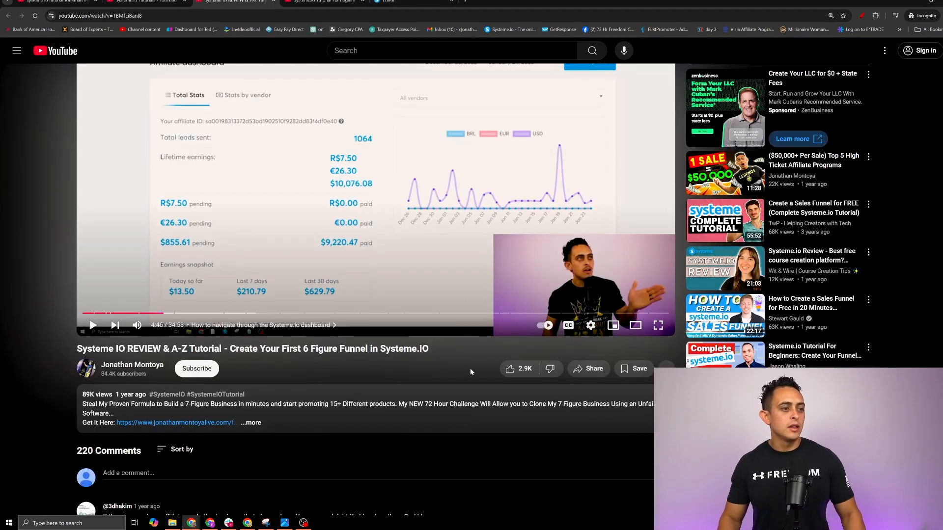
left_click(589, 368)
left_click(569, 293)
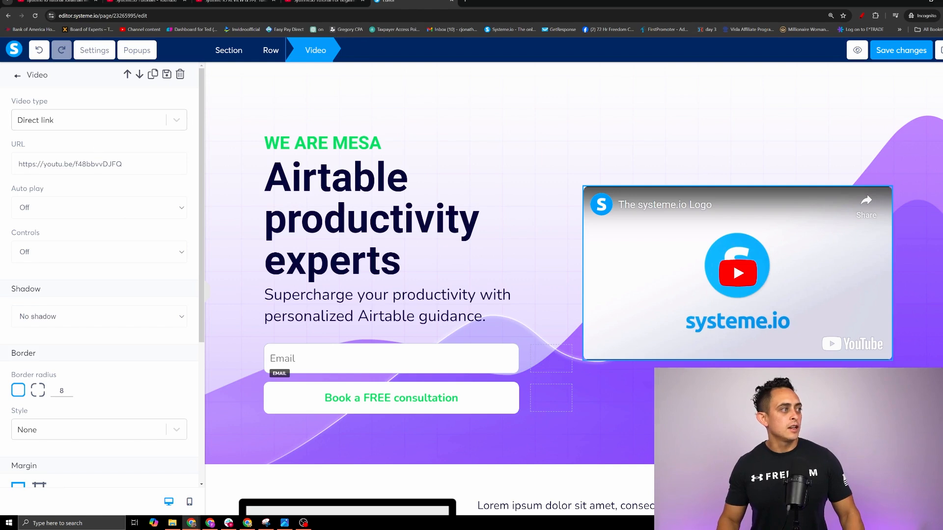
key("ctrl+a")
key("ctrl+v")
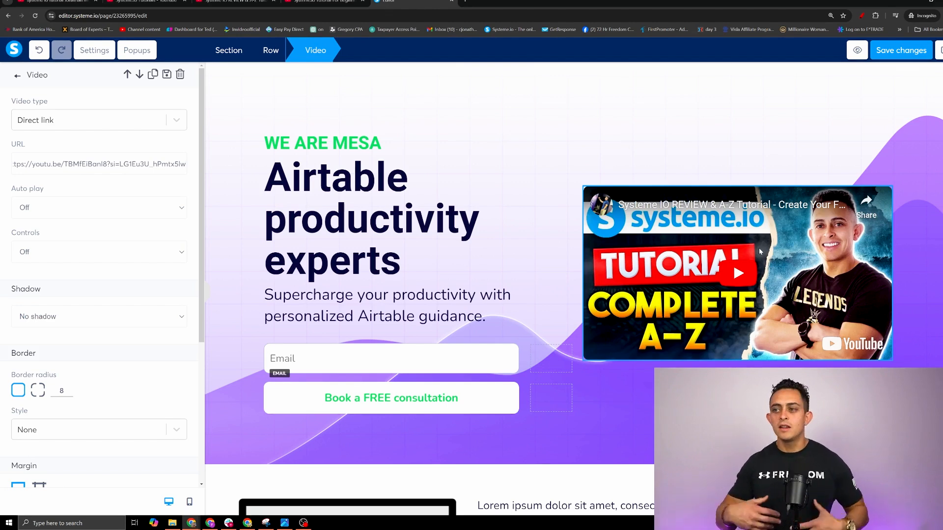
Delete the green "WE ARE MESA" headline above the hero headline
left_click(356, 130)
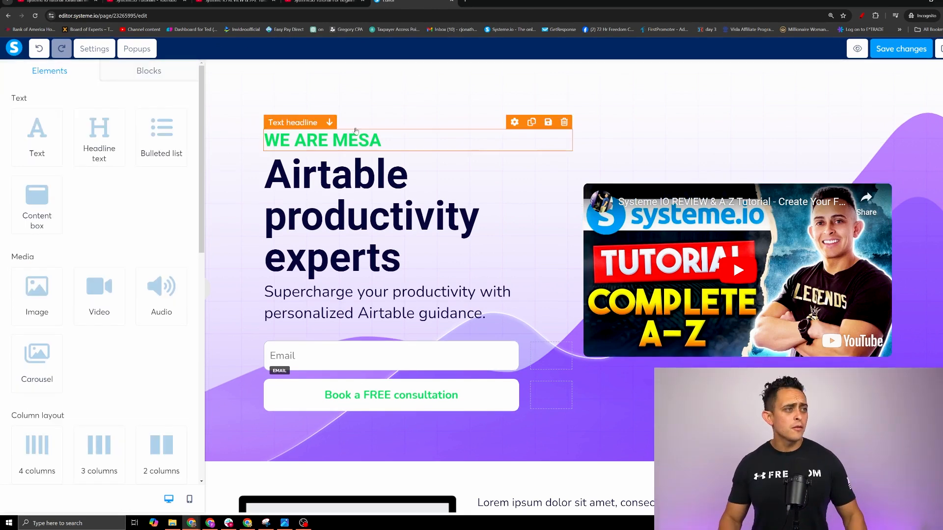
left_click(564, 123)
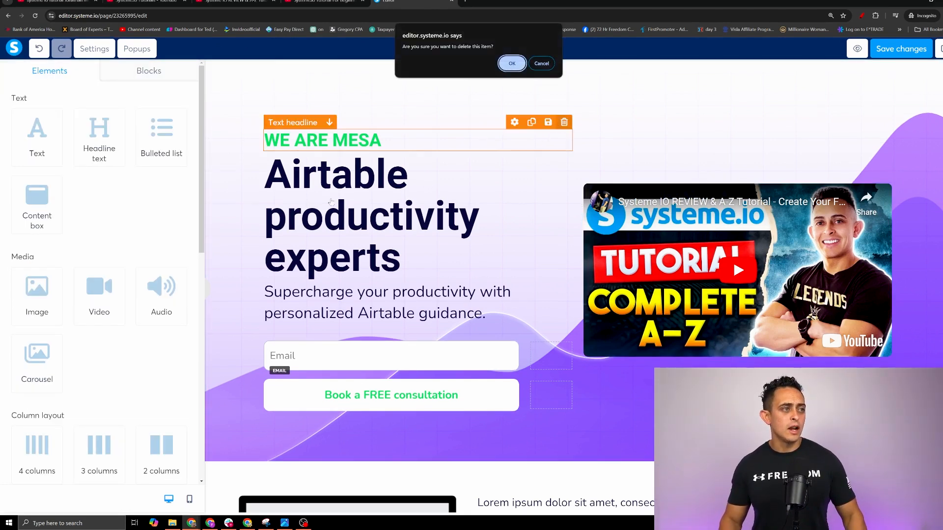
left_click(516, 64)
Replace the hero headline text with "How To Make $1,000 A month With Systeme IO"
triple_click(353, 222)
type("How To Ma")
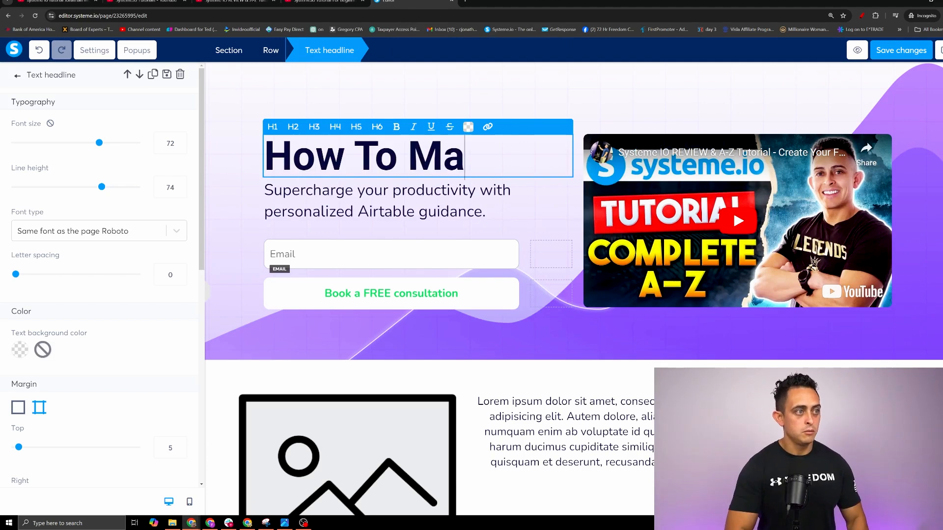
type("ke $1,000 A mo")
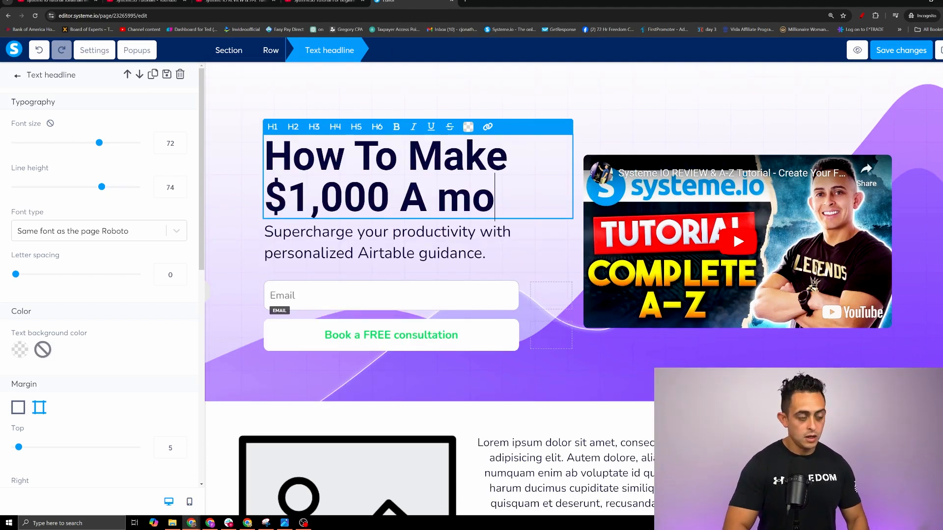
type("nth With Systeme IO")
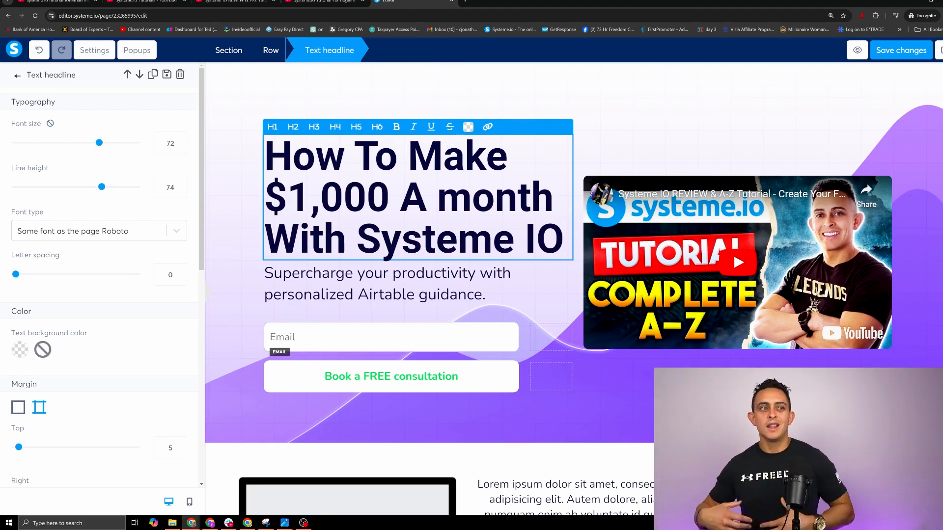
left_click(625, 115)
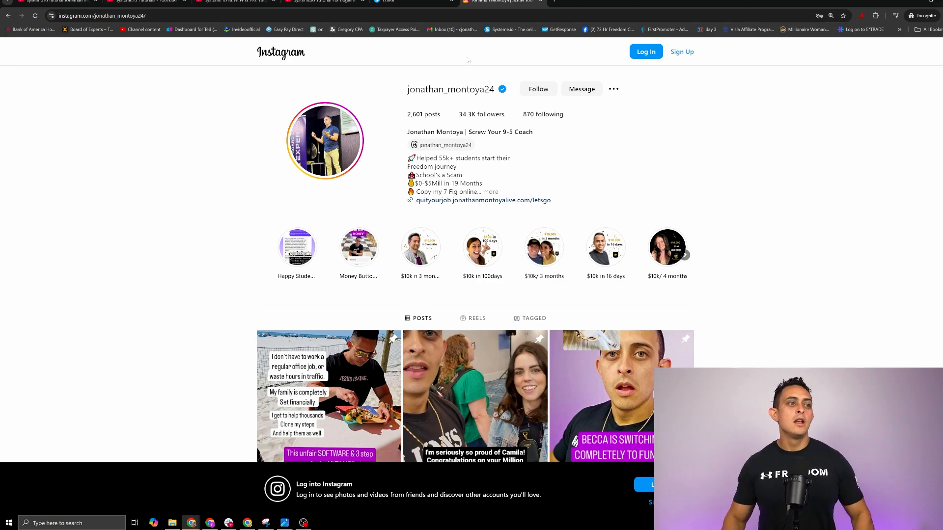
Examine the Instagram profile's full bio and the free course page it links to, including its opt-in form popup
left_click(491, 192)
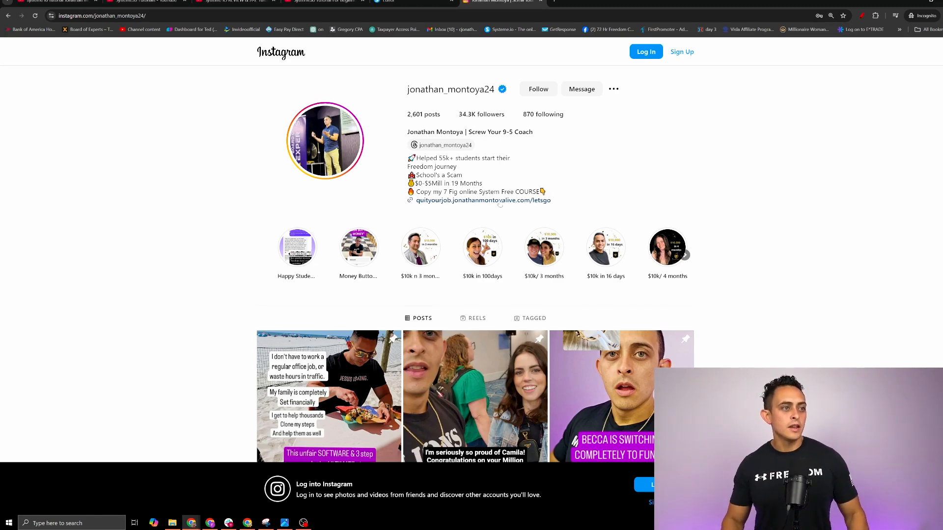
left_click_drag(550, 192, 414, 192)
left_click(452, 201)
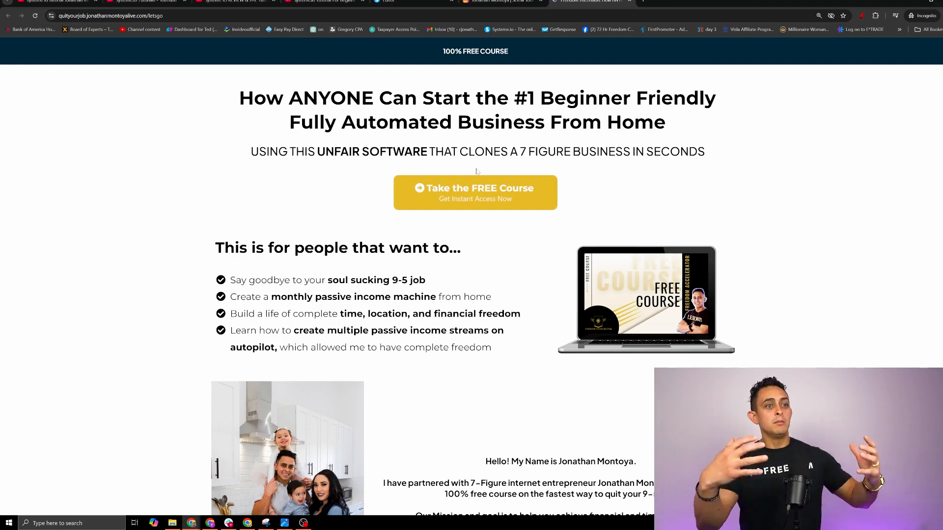
left_click(474, 192)
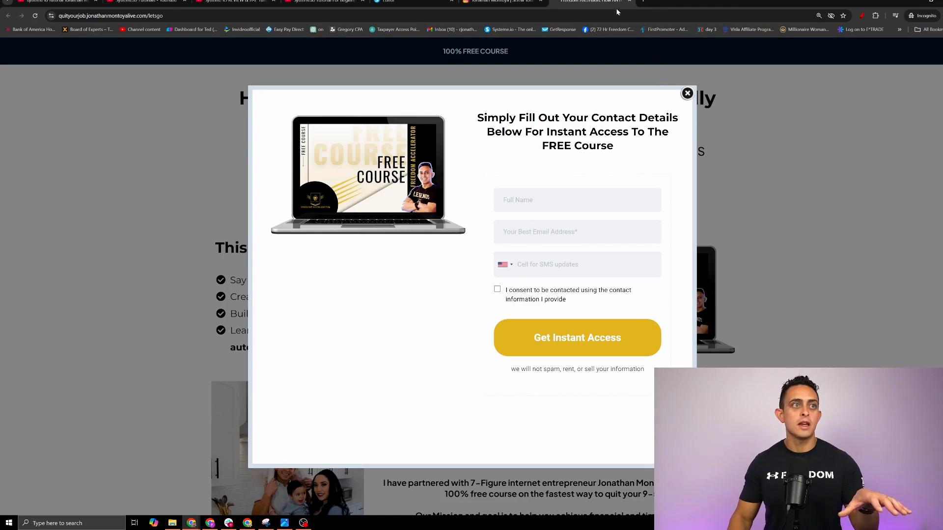
left_click(629, 1)
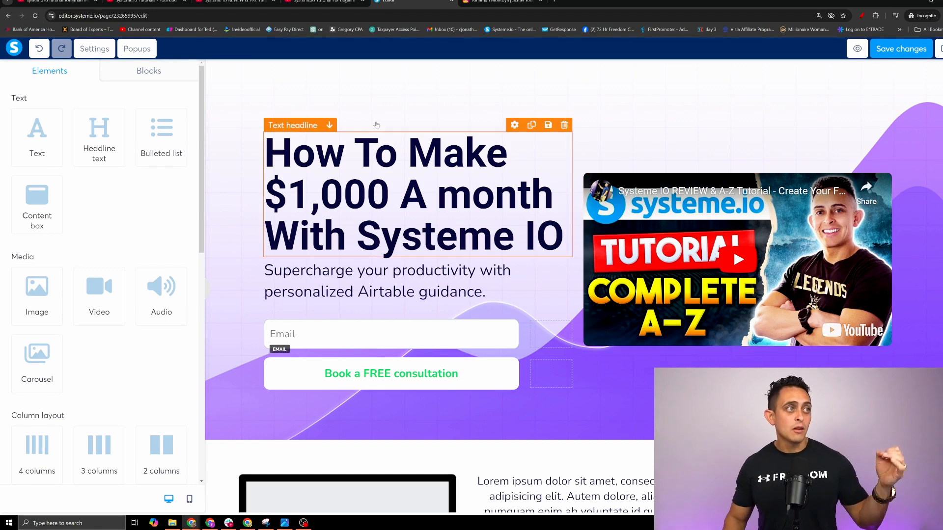
Compare the hero headline with the video titles in the YouTube results for "systeme io tutorial", and return to the page editor
left_click(474, 198)
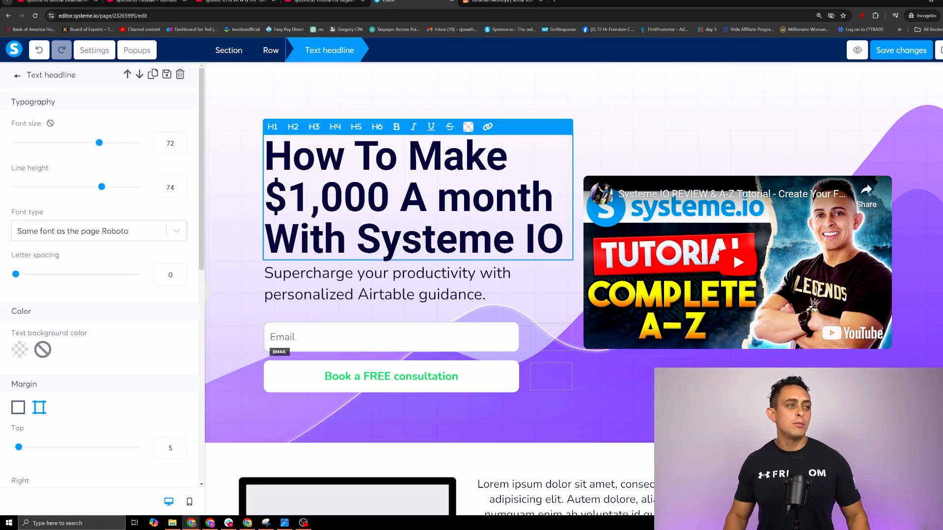
left_click_drag(564, 239, 239, 164)
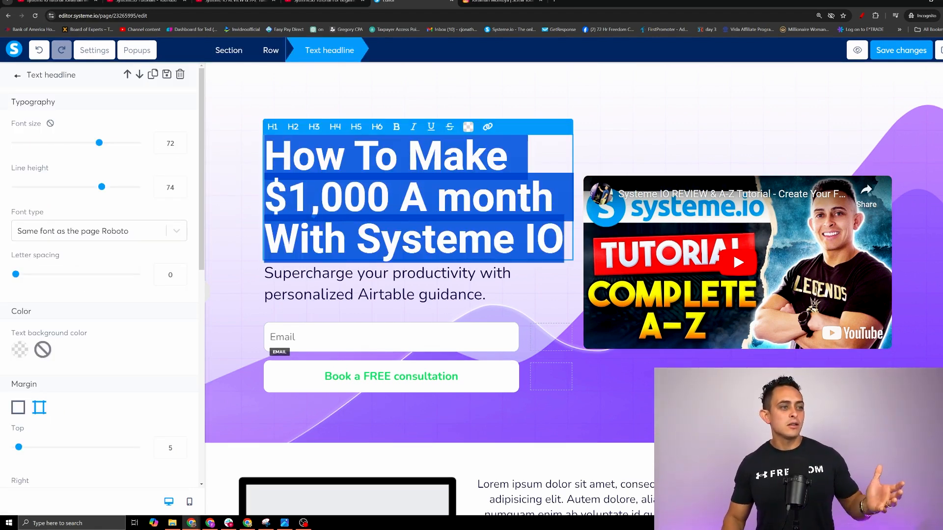
left_click(60, 2)
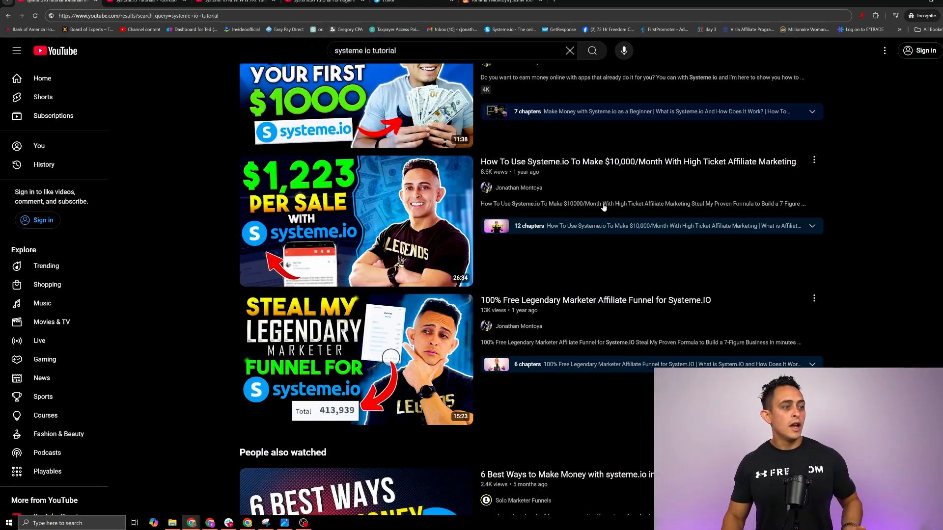
scroll(528, 202, "up", 3)
scroll(528, 203, "down", 1)
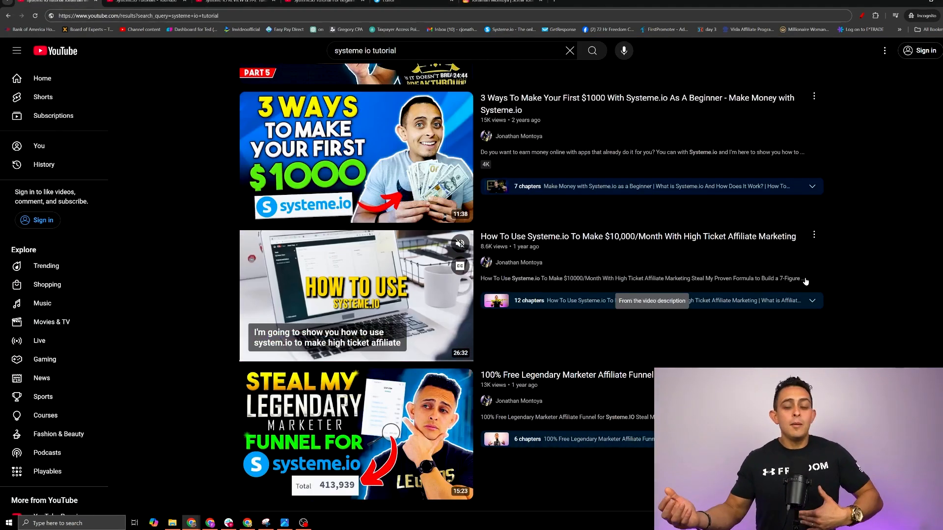
mouse_move(470, 255)
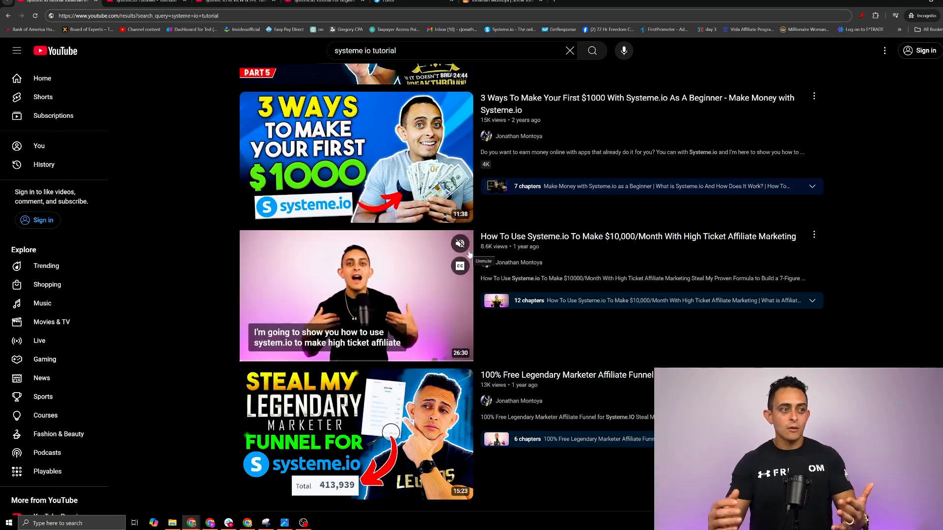
left_click(406, 2)
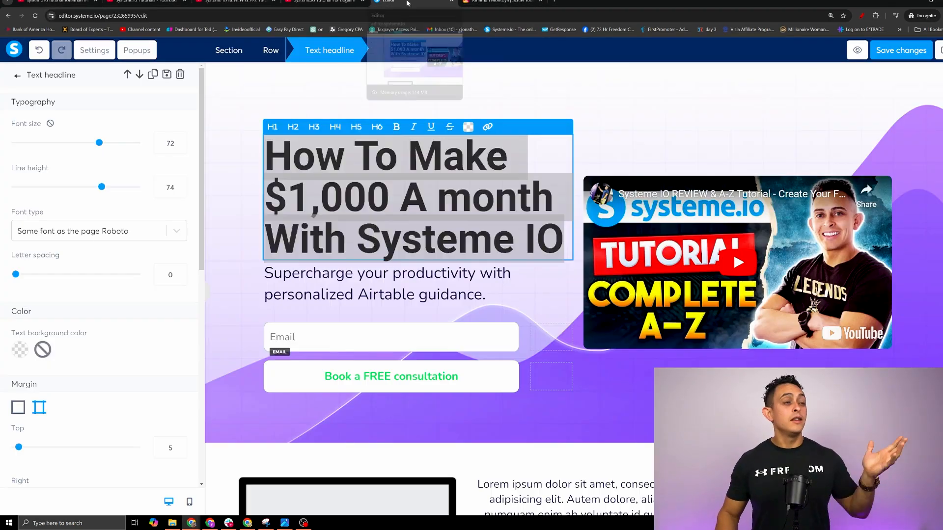
Review the page from the hero section to the row with the image, text and bulleted list
left_click(531, 197)
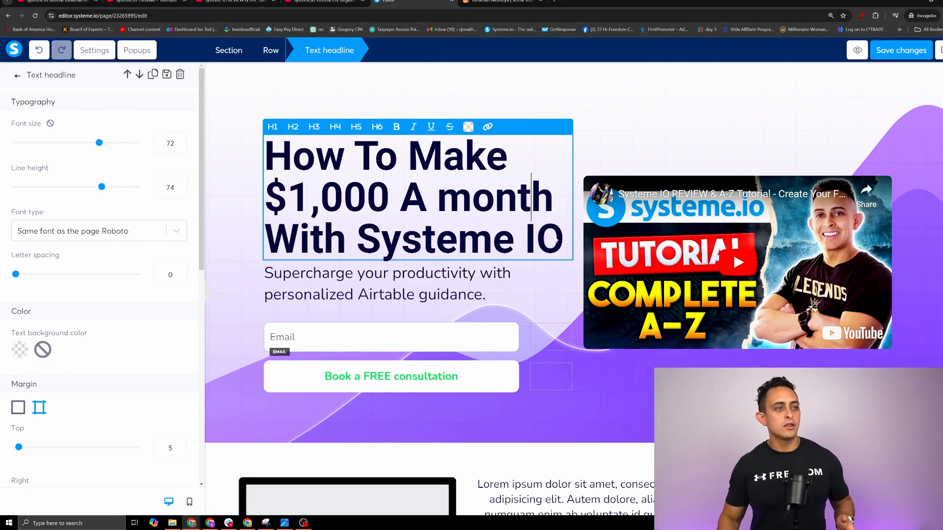
scroll(555, 240, "down", 2)
left_click(640, 381)
scroll(640, 380, "up", 2)
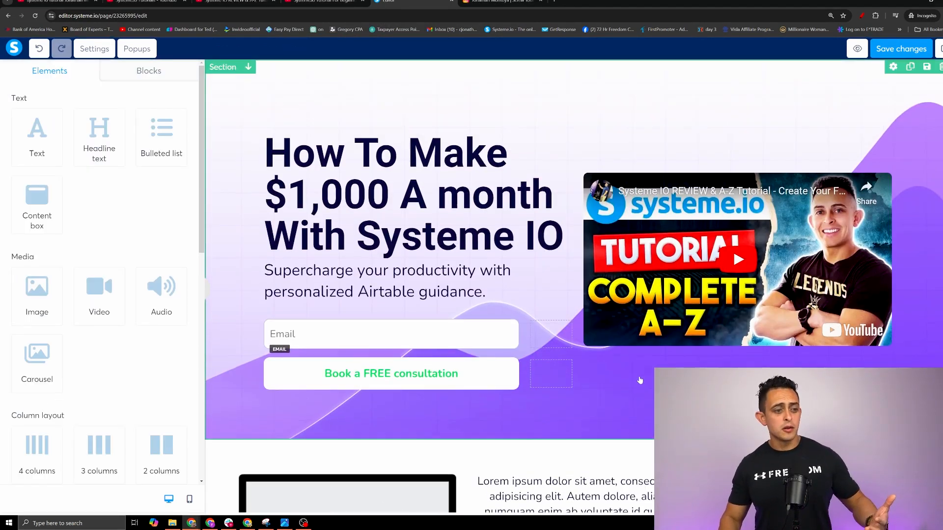
scroll(639, 381, "down", 7)
scroll(639, 351, "up", 4)
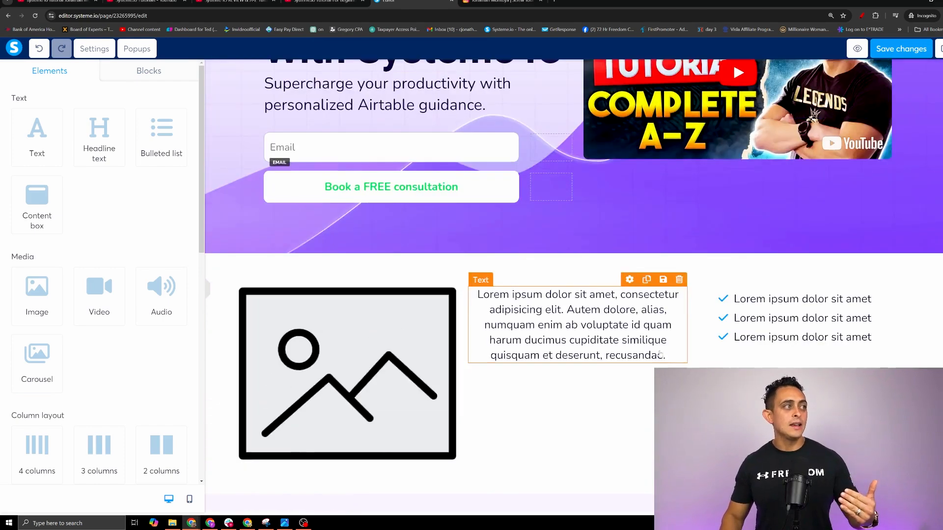
scroll(660, 354, "up", 4)
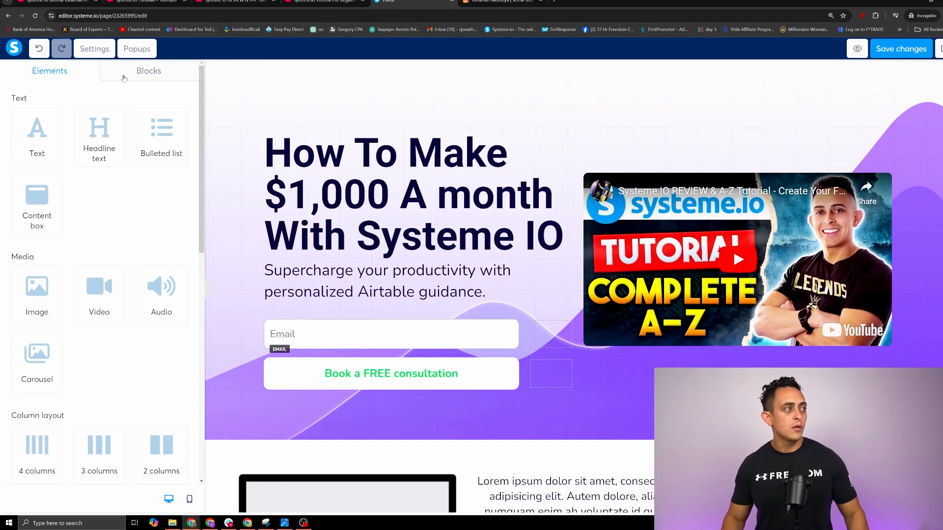
Insert the opt-in form block with headline, text, single-input form and social media buttons above the hero section
left_click(154, 78)
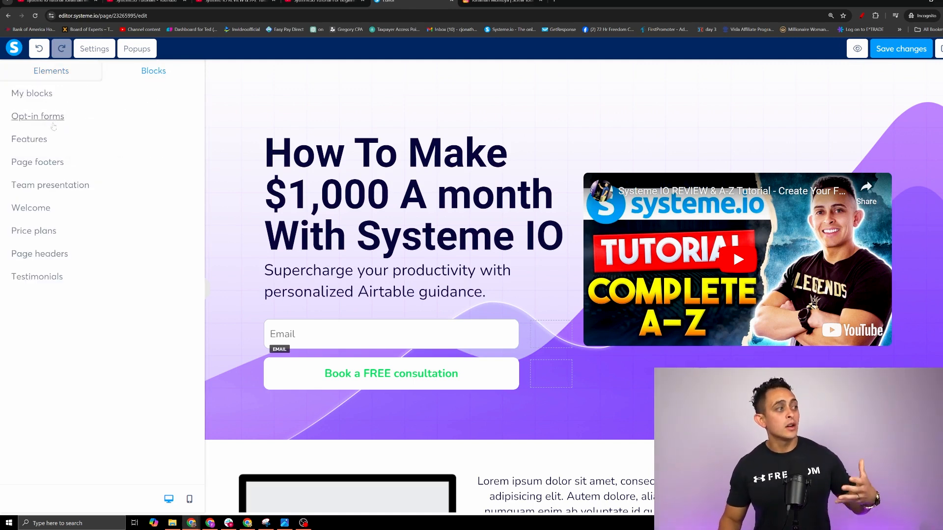
left_click(35, 93)
left_click(32, 89)
left_click(63, 118)
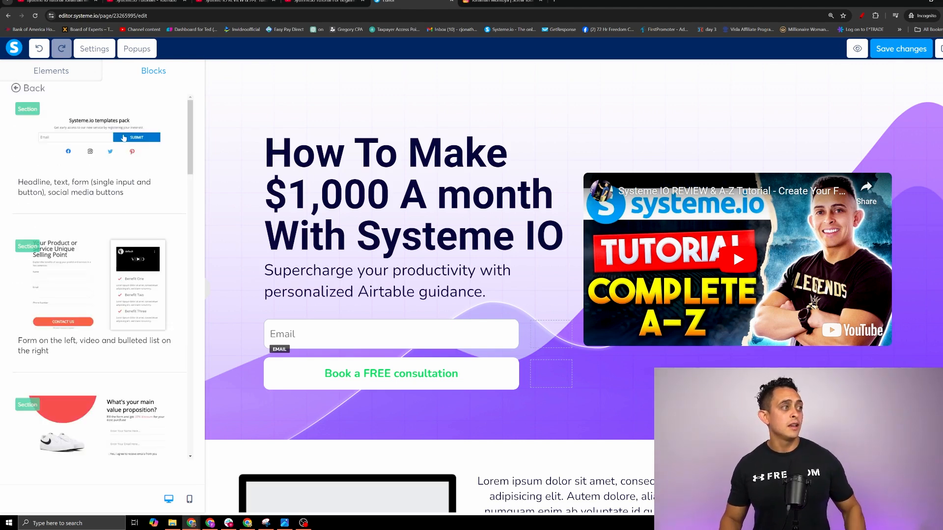
left_click_drag(123, 138, 854, 103)
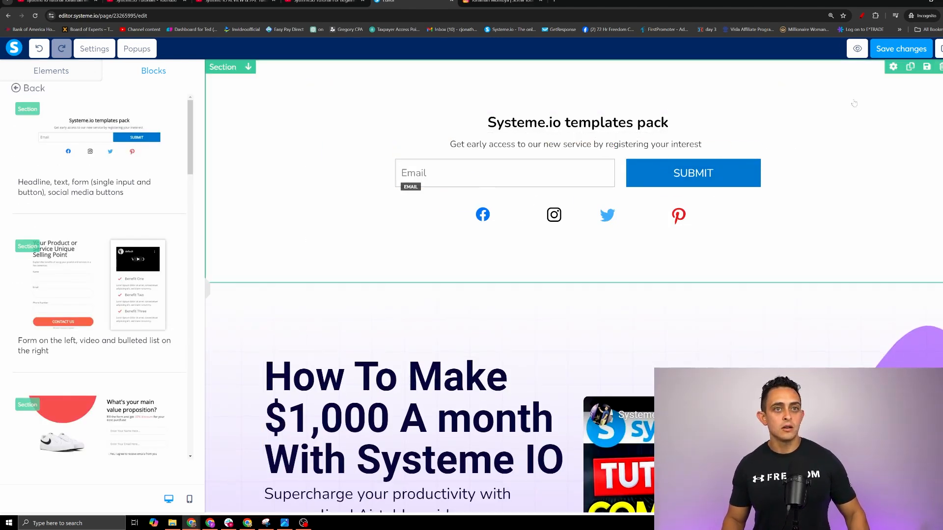
Delete the opt-in form section above the hero and browse the remaining opt-in form blocks
left_click(937, 71)
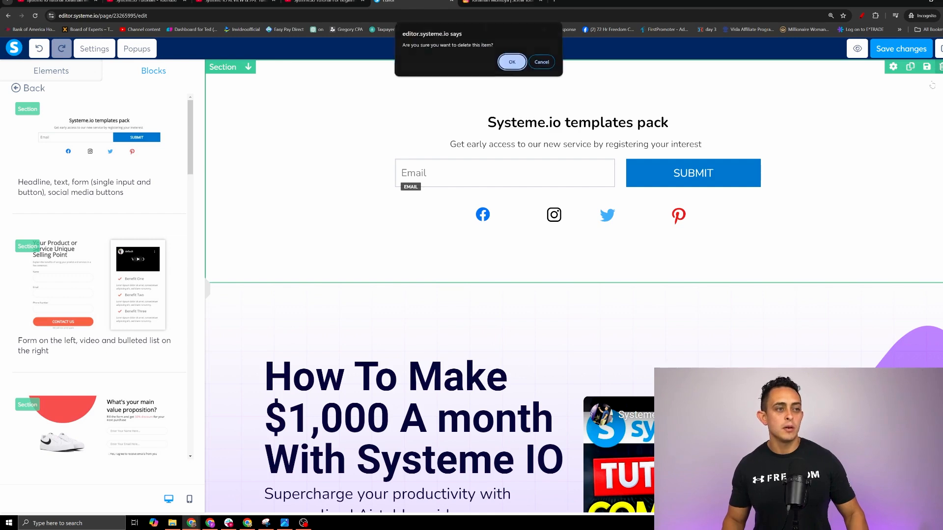
left_click(511, 61)
scroll(74, 323, "down", 7)
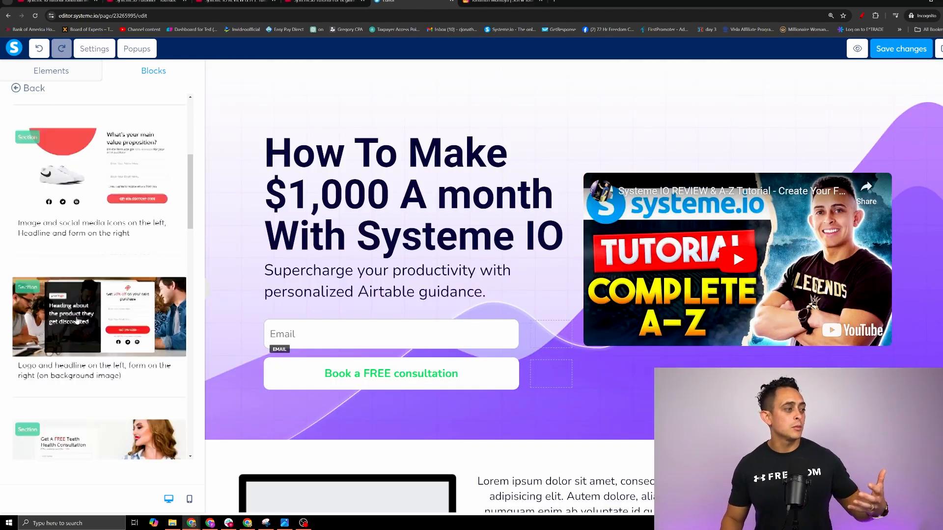
scroll(395, 328, "down", 3)
scroll(98, 314, "down", 2)
scroll(73, 275, "up", 3)
Add the Testimonials block "Items in columns (round image, text and name)" directly below the hero section
left_click(23, 90)
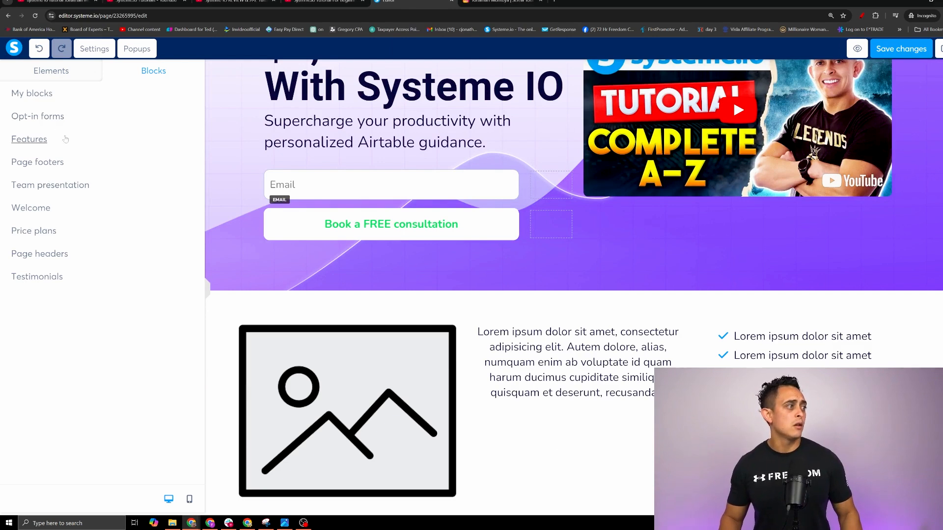
left_click(44, 277)
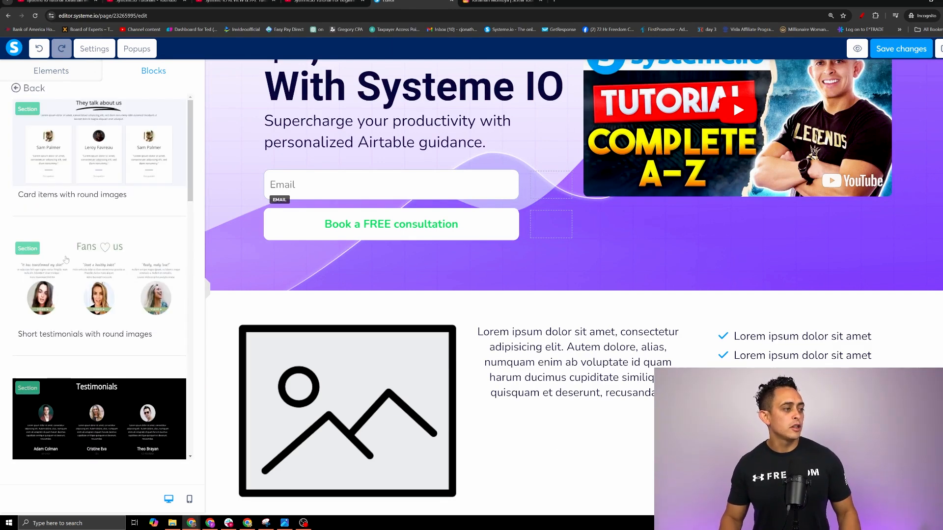
scroll(66, 259, "down", 3)
left_click_drag(99, 305, 541, 302)
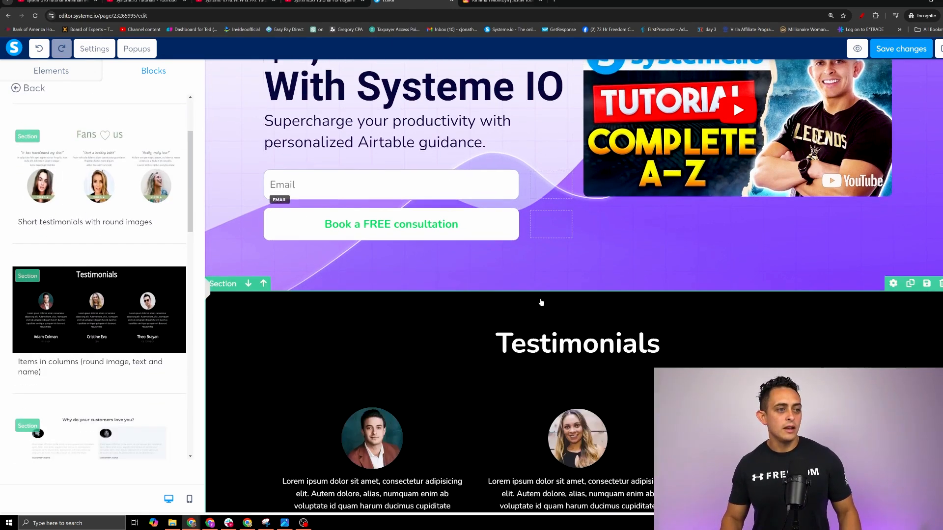
scroll(541, 302, "down", 3)
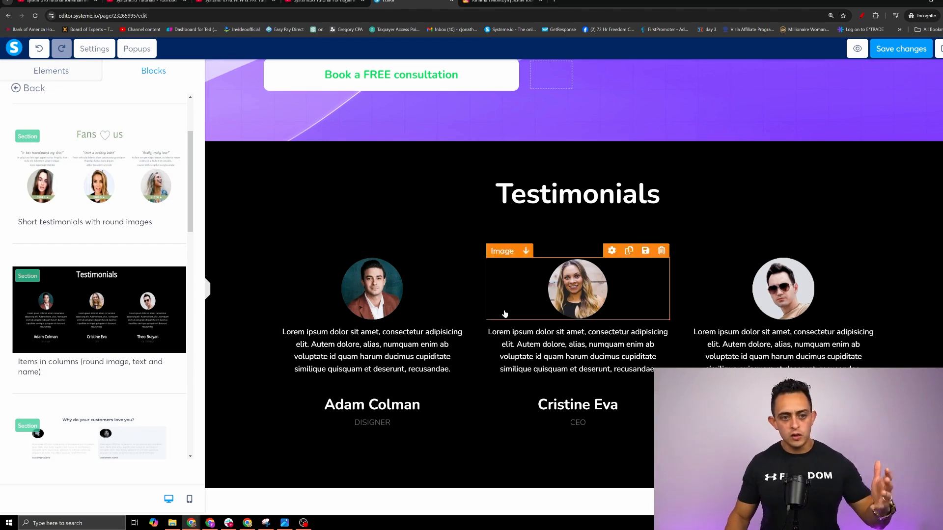
Add a video element below the first testimonial's name and job title in the Testimonials section
scroll(358, 284, "down", 2)
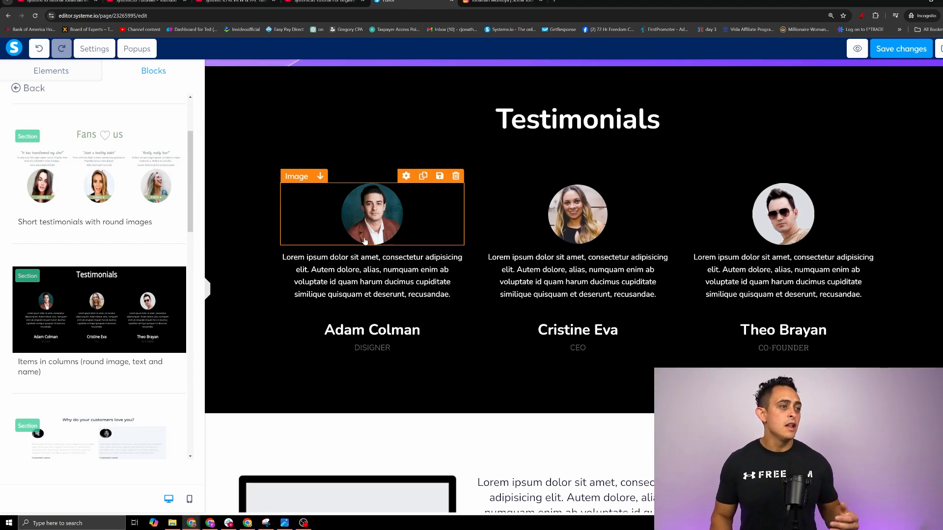
scroll(358, 283, "up", 2)
left_click(51, 71)
scroll(137, 209, "down", 2)
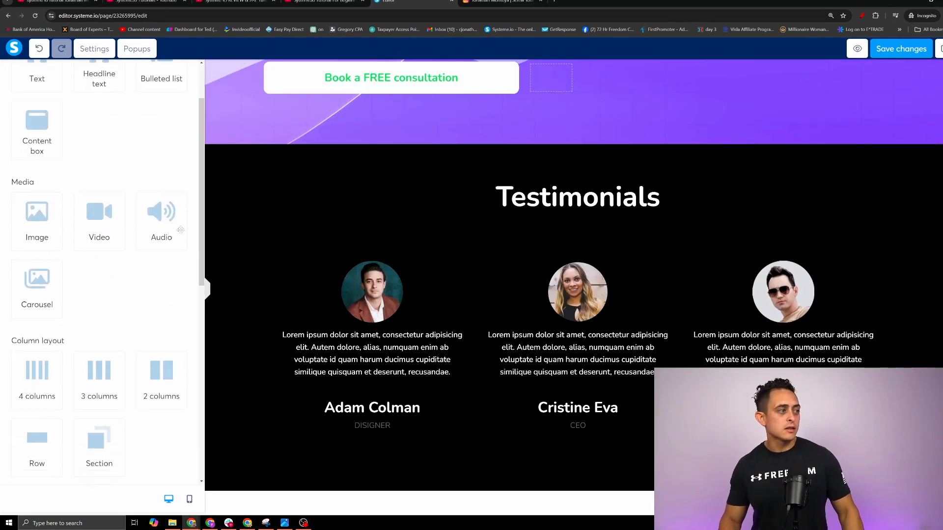
left_click_drag(102, 216, 387, 445)
scroll(437, 420, "down", 2)
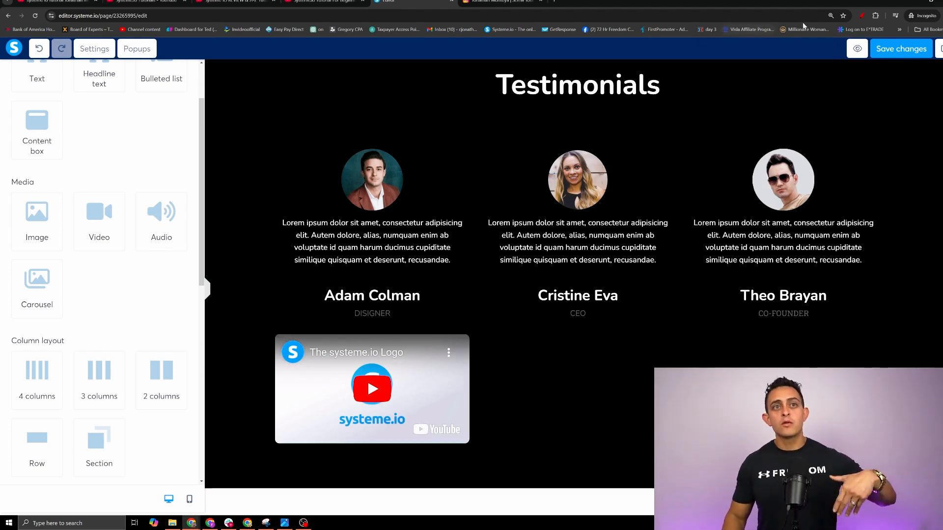
Draw a red arrow pointing to the save option with the screen annotation tool and clear the drawing
left_click(862, 16)
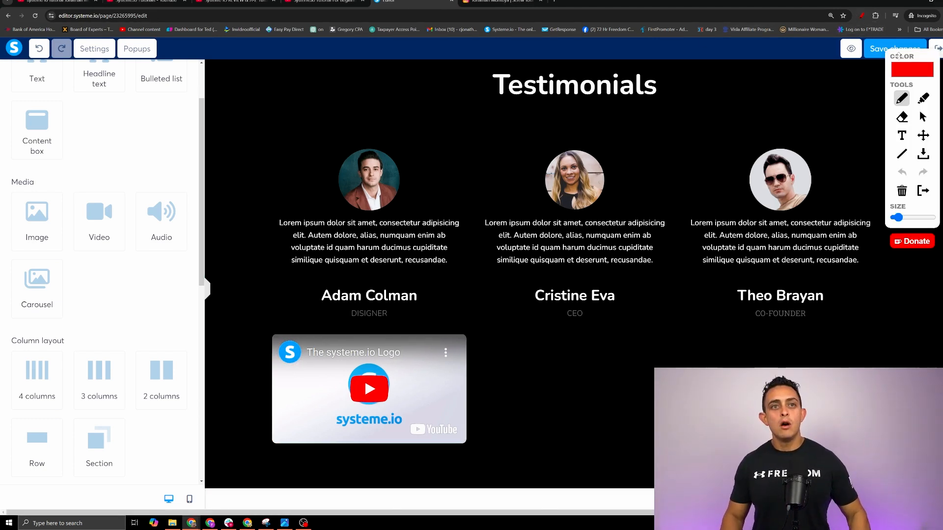
left_click_drag(898, 56, 775, 331)
mouse_move(769, 242)
left_mouse_down()
mouse_move(872, 105)
mouse_move(883, 63)
left_mouse_up()
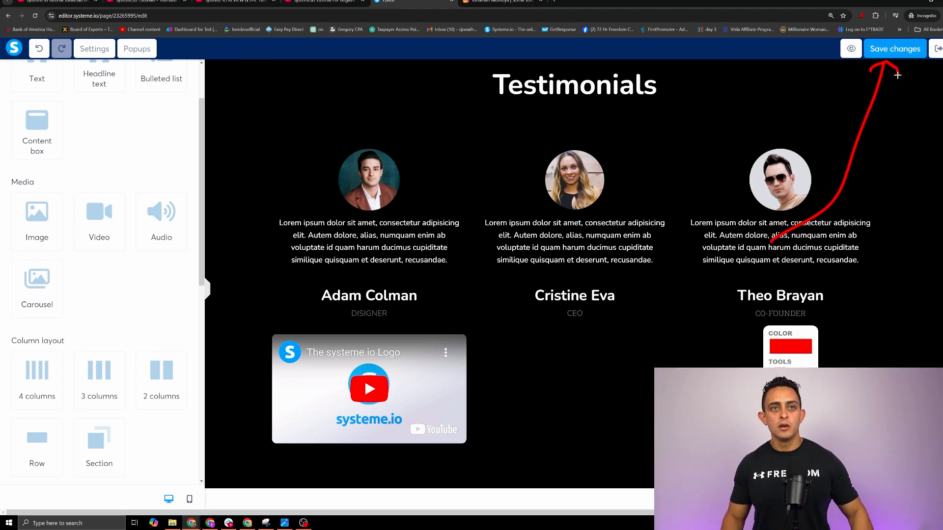
key("Escape")
Save the page changes, preview the squeeze page down to the "Some satisfied customers" section and close the preview
left_click(893, 47)
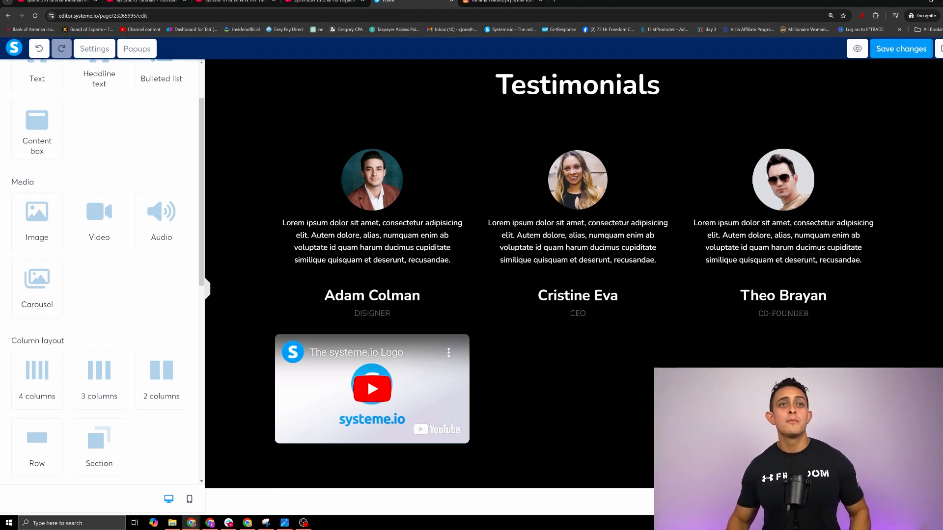
left_click(857, 49)
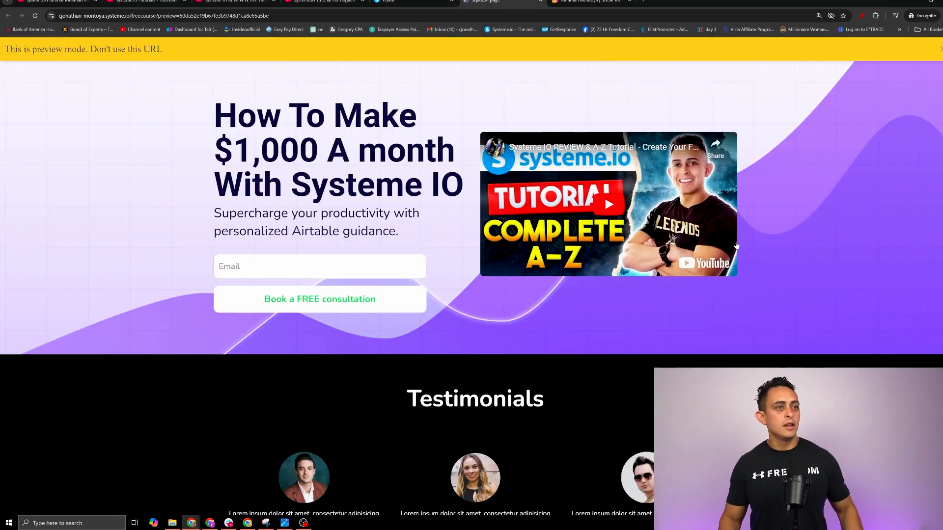
scroll(737, 229, "down", 10)
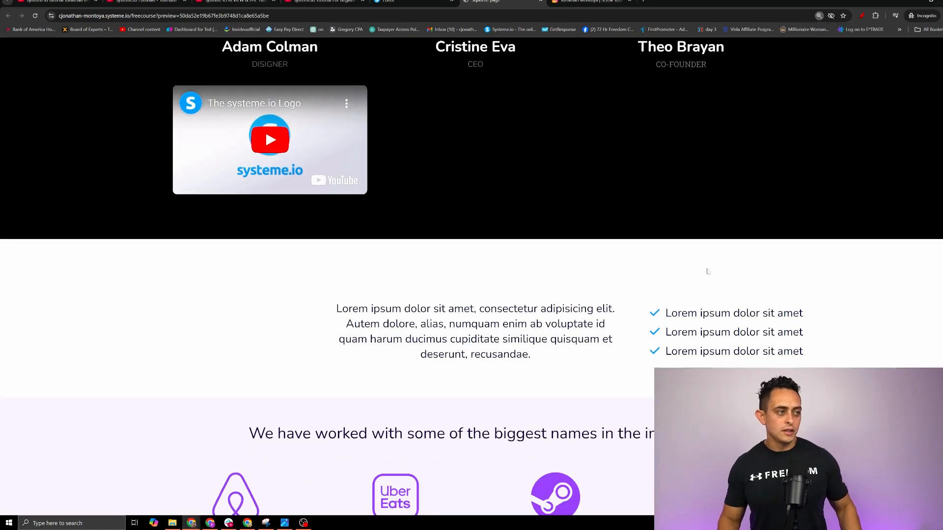
scroll(707, 272, "down", 15)
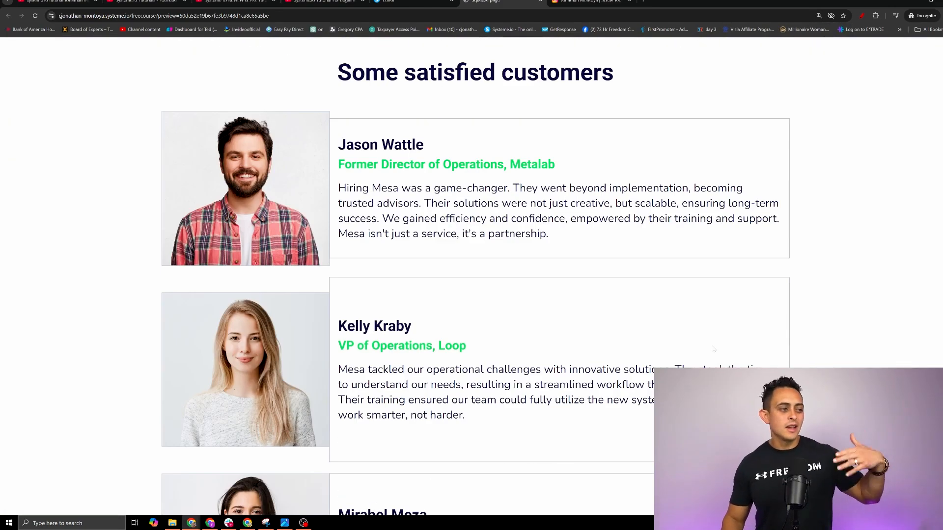
left_click(540, 1)
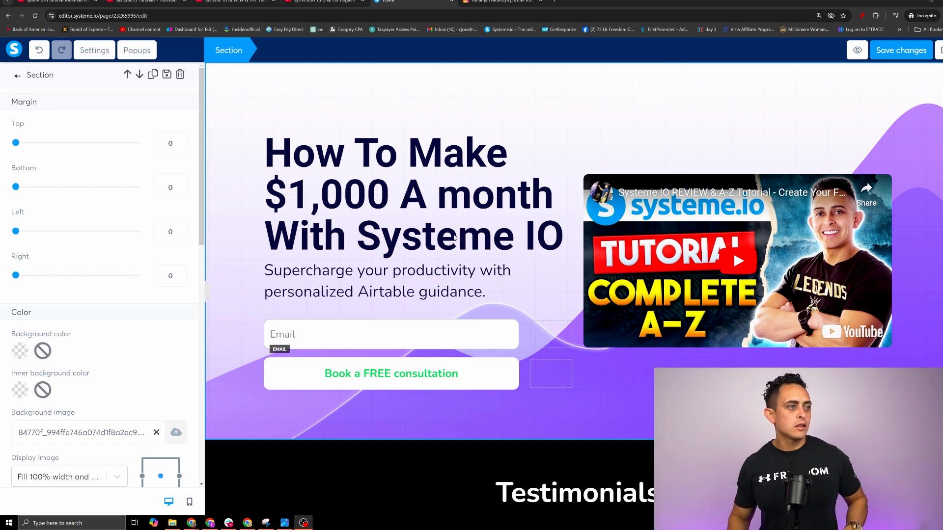
Reduce the font size and line height of the hero headline and widen its letter spacing slightly
left_click(473, 245)
left_click(531, 194)
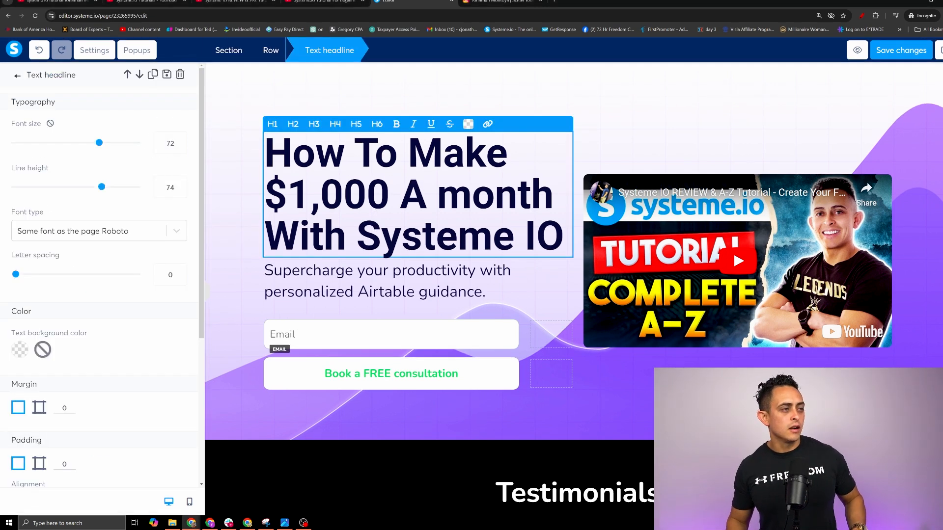
left_click_drag(100, 142, 66, 152)
left_click_drag(102, 188, 76, 192)
scroll(42, 233, "down", 1)
mouse_move(16, 237)
left_mouse_down()
mouse_move(65, 241)
mouse_move(28, 239)
left_mouse_up()
scroll(73, 268, "down", 4)
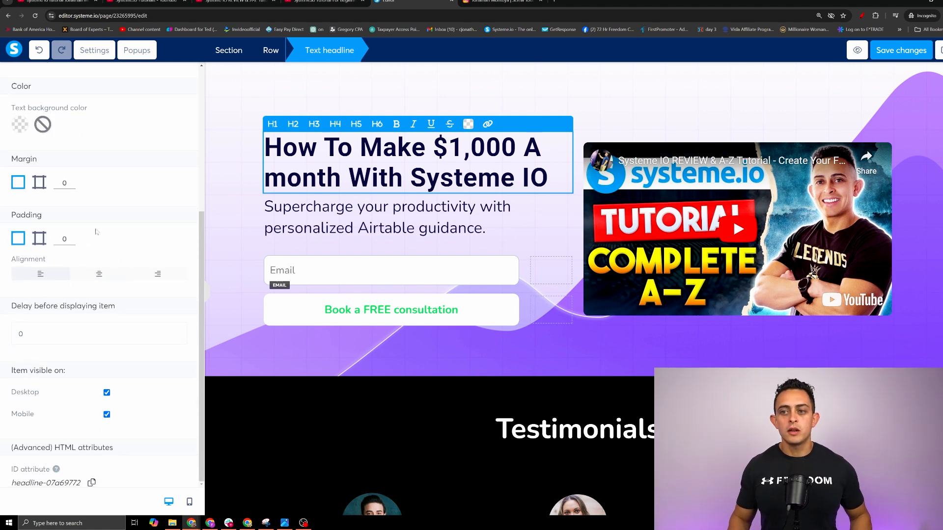
Draw red arrows pointing to the mobile and desktop view switches and clear the drawing
left_click(861, 16)
mouse_move(177, 324)
left_mouse_down()
mouse_move(195, 485)
mouse_move(206, 477)
left_mouse_up()
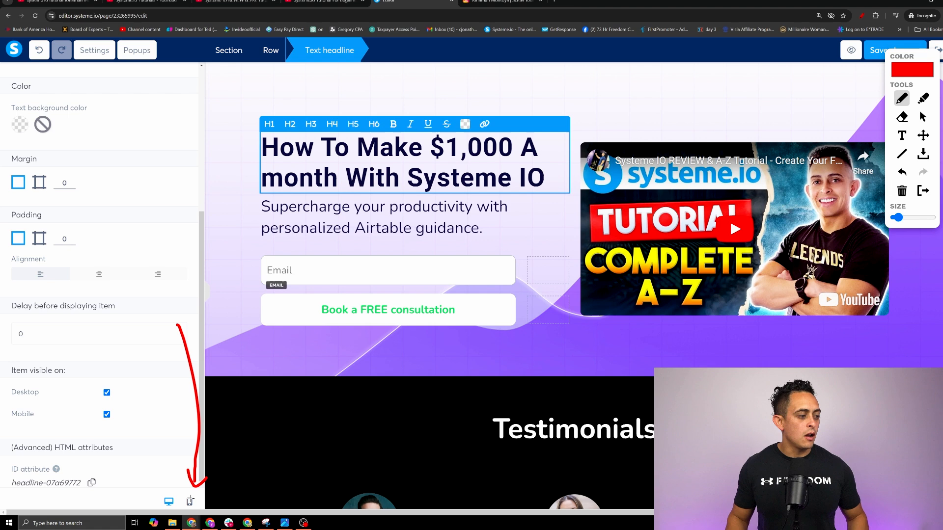
left_click(155, 487)
mouse_move(162, 455)
left_mouse_down()
mouse_move(165, 488)
mouse_move(180, 478)
left_mouse_up()
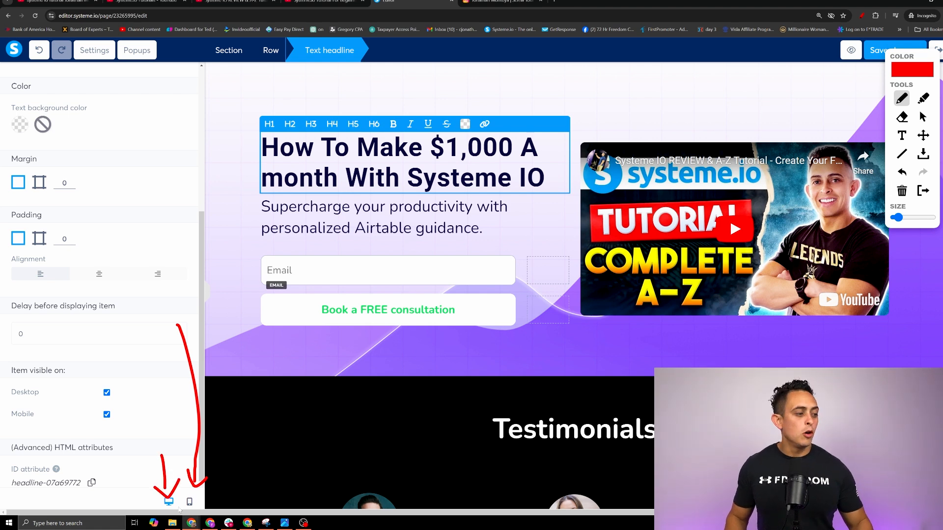
key("Escape")
Examine the page's mobile layout from the headline to the Testimonials section and return to the desktop view
left_click(189, 502)
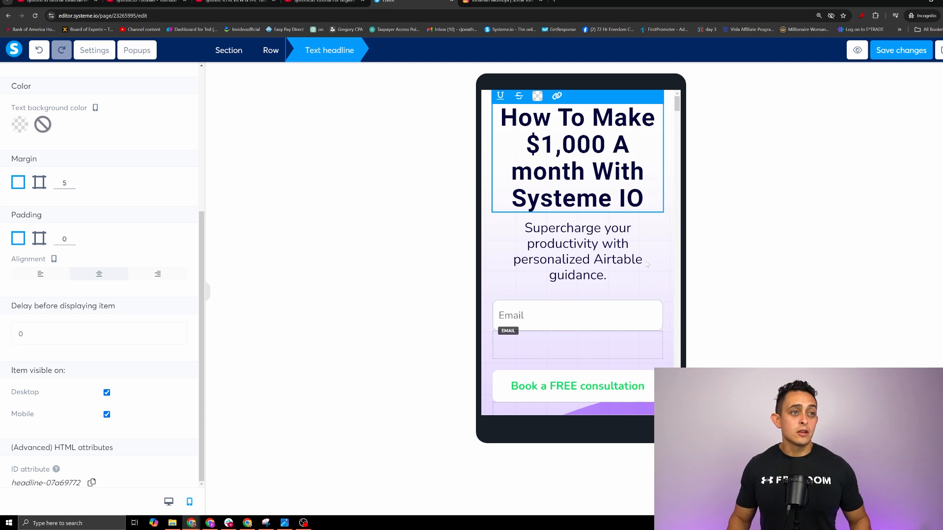
left_click(679, 130)
scroll(641, 170, "down", 4)
scroll(628, 185, "up", 4)
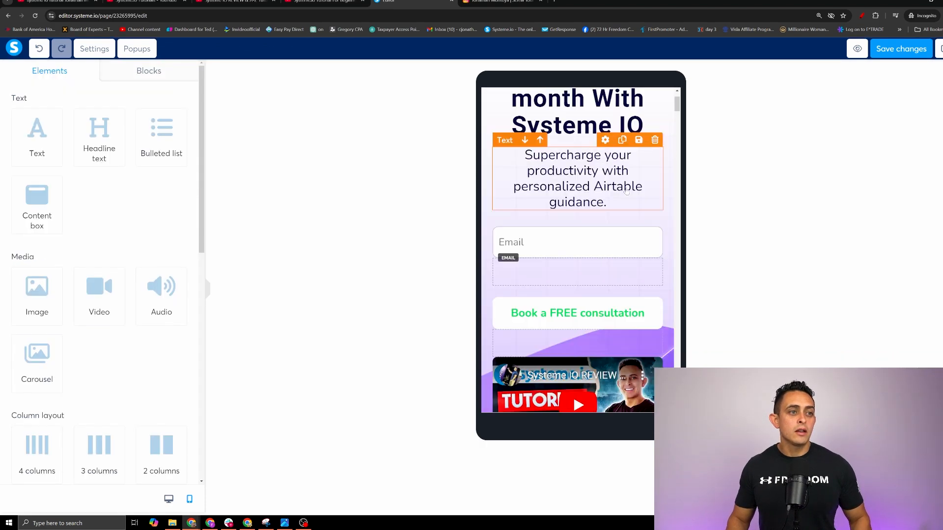
scroll(626, 226, "down", 4)
scroll(627, 229, "down", 4)
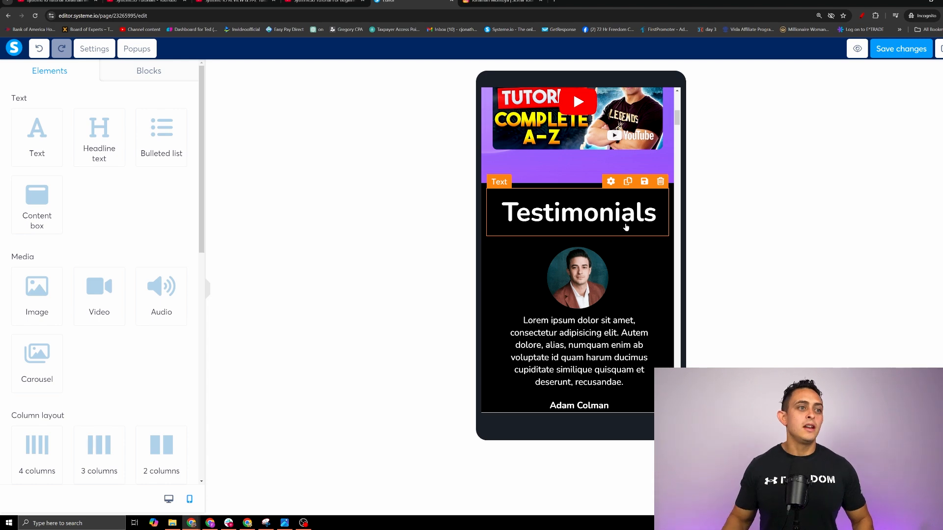
scroll(613, 211, "up", 8)
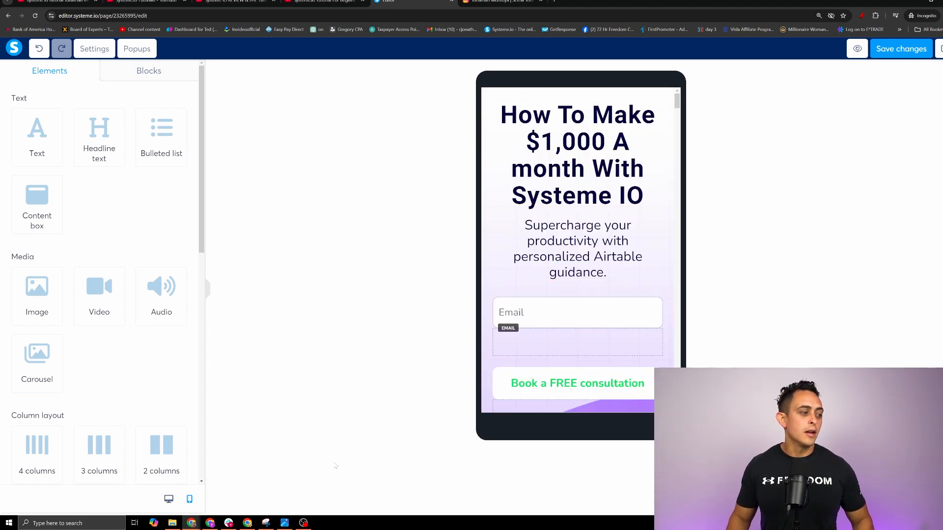
left_click(168, 499)
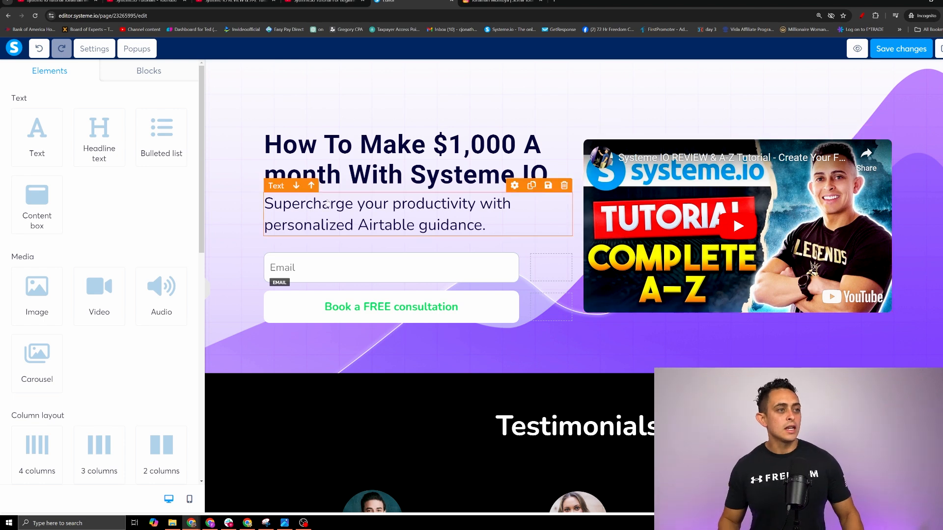
Set the top margin of the "Supercharge your productivity" text below the headline to 150
left_click(373, 216)
scroll(111, 234, "down", 2)
scroll(110, 235, "down", 3)
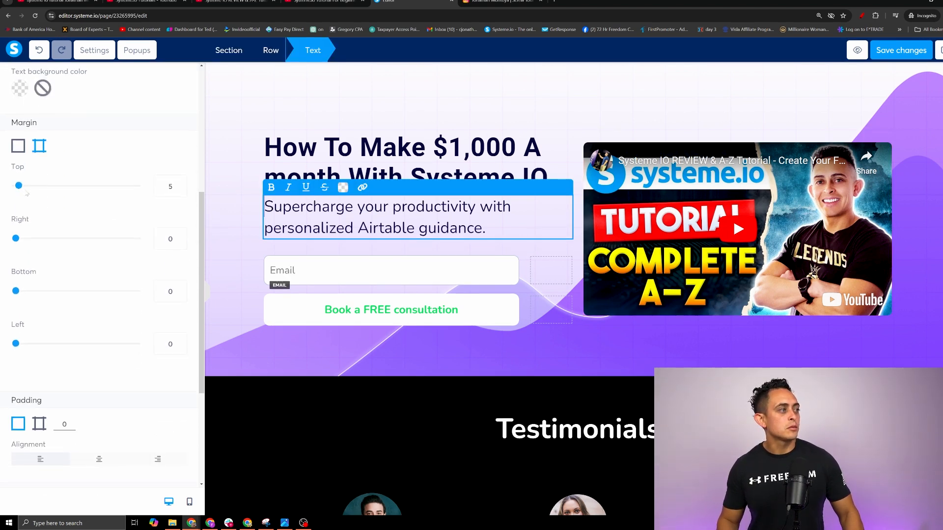
left_click_drag(21, 189, 2, 190)
left_click_drag(62, 190, 106, 189)
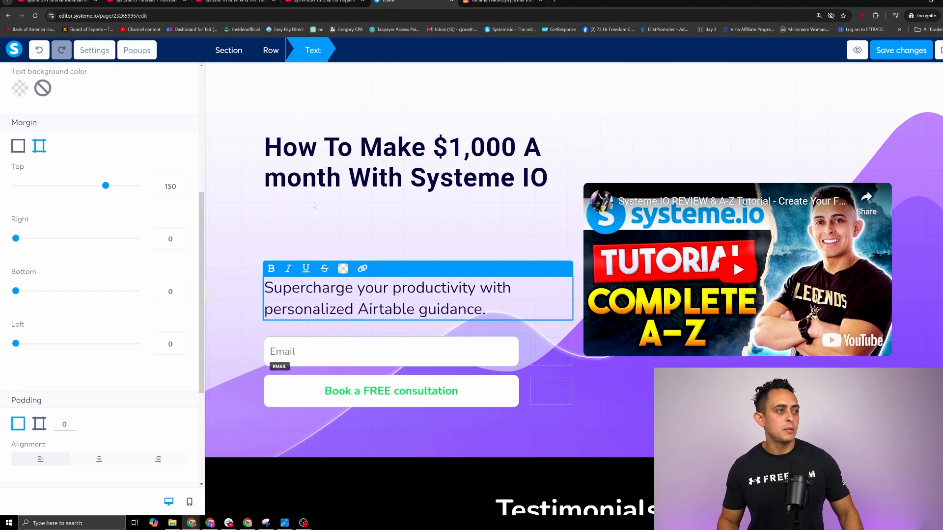
Mark the gap between the headline and the text below it with a red drawing and clear the drawing
left_click(861, 15)
mouse_move(418, 199)
left_mouse_down()
mouse_move(415, 231)
mouse_move(442, 209)
left_mouse_up()
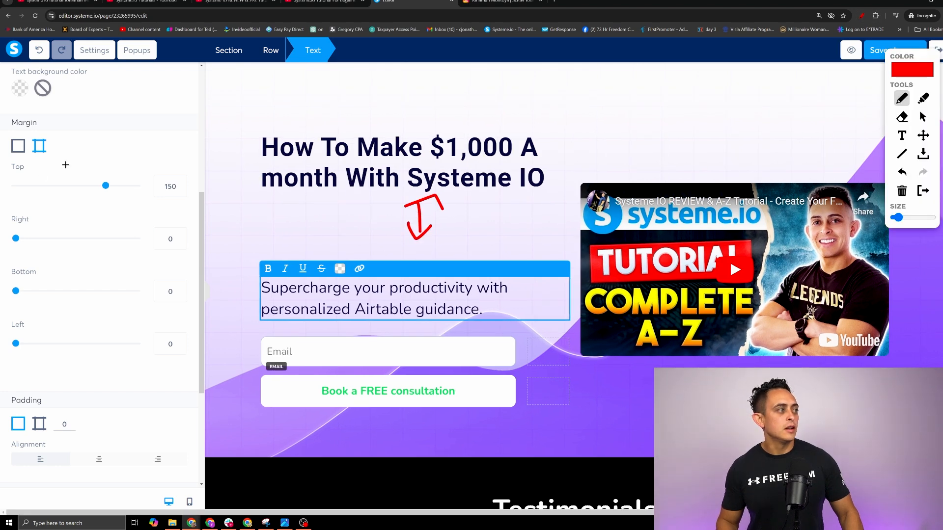
mouse_move(65, 157)
left_mouse_down()
mouse_move(2, 177)
mouse_move(79, 150)
left_mouse_up()
key("Escape")
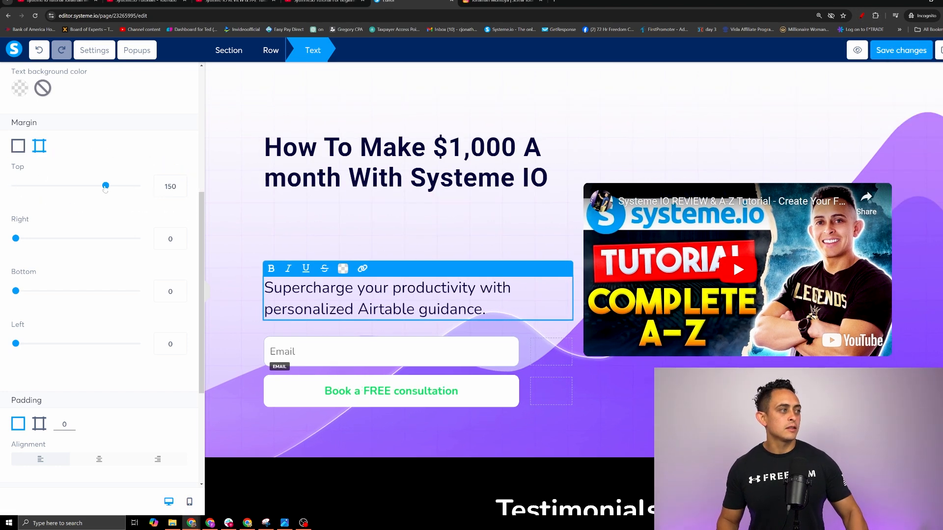
Set the top margin of the text below the headline to 0 and look through its remaining settings
left_click_drag(106, 186, 21, 190)
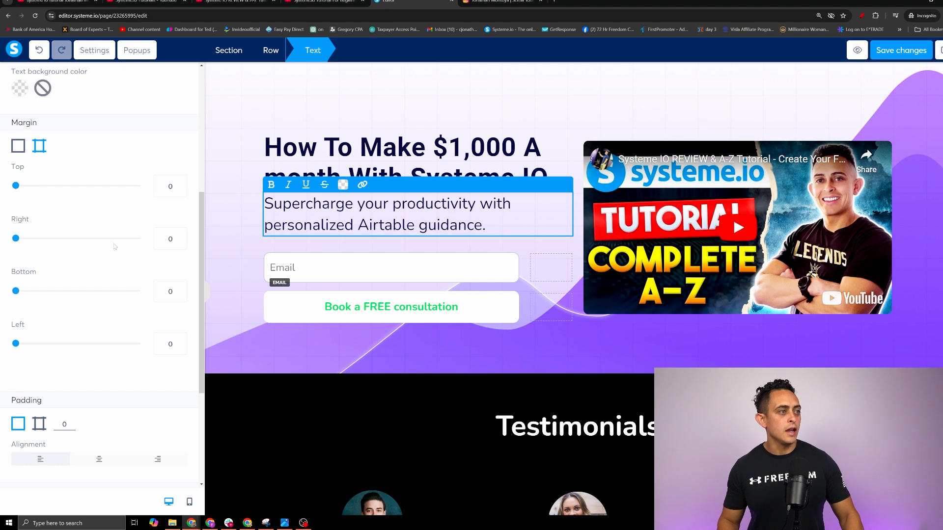
mouse_move(16, 239)
left_mouse_down()
mouse_move(93, 240)
mouse_move(16, 239)
left_mouse_up()
scroll(109, 253, "down", 2)
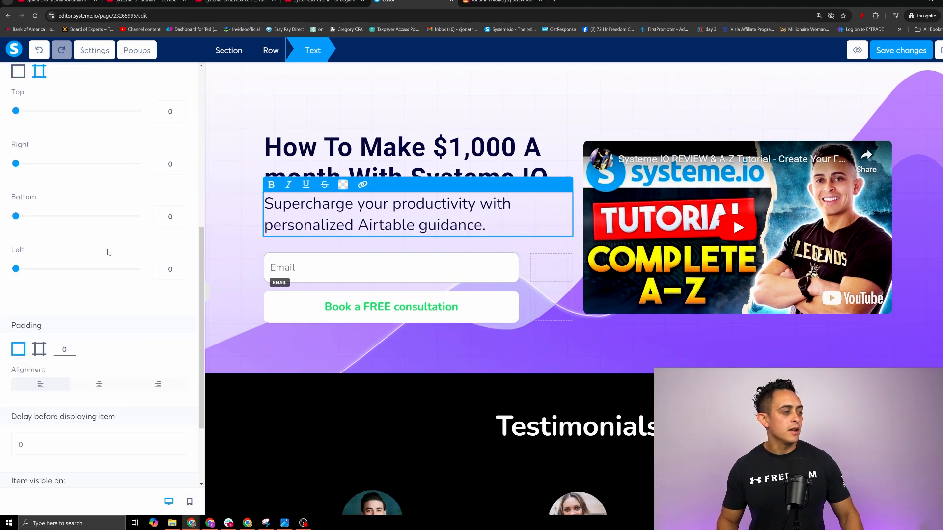
scroll(108, 253, "down", 2)
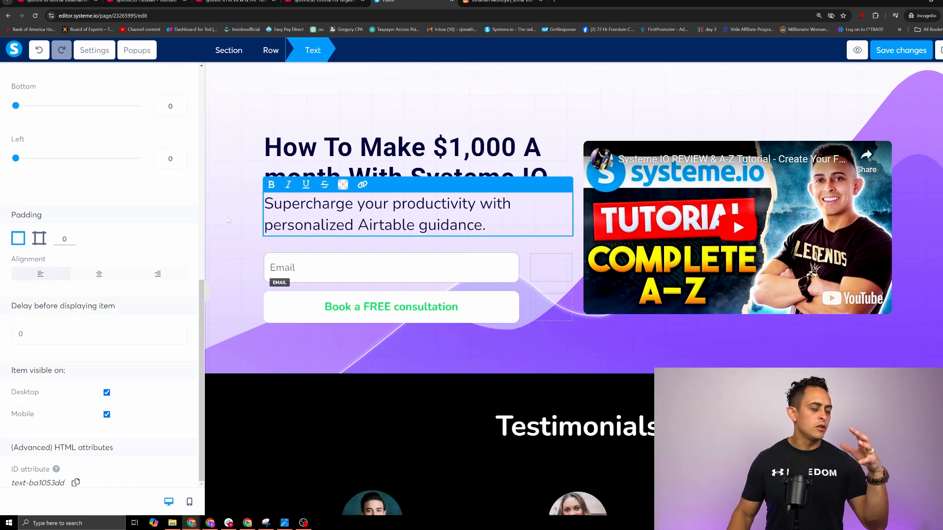
key("Escape")
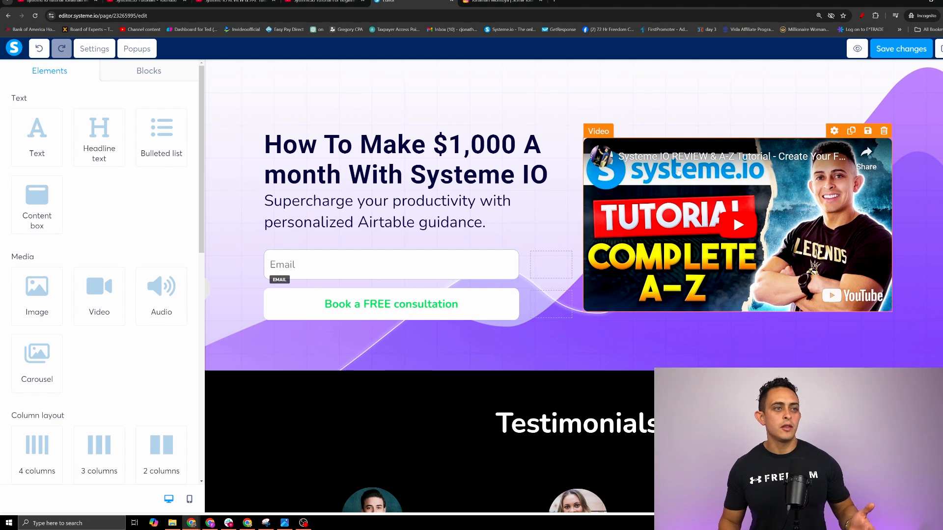
Look through the hero video's settings and set its margin to 14 on all sides
left_click(707, 152)
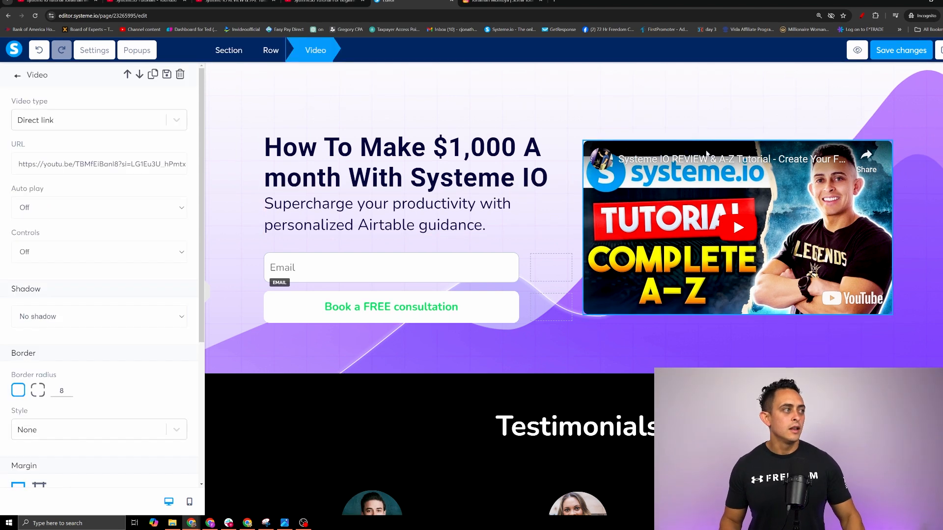
scroll(84, 234, "down", 5)
scroll(83, 235, "up", 5)
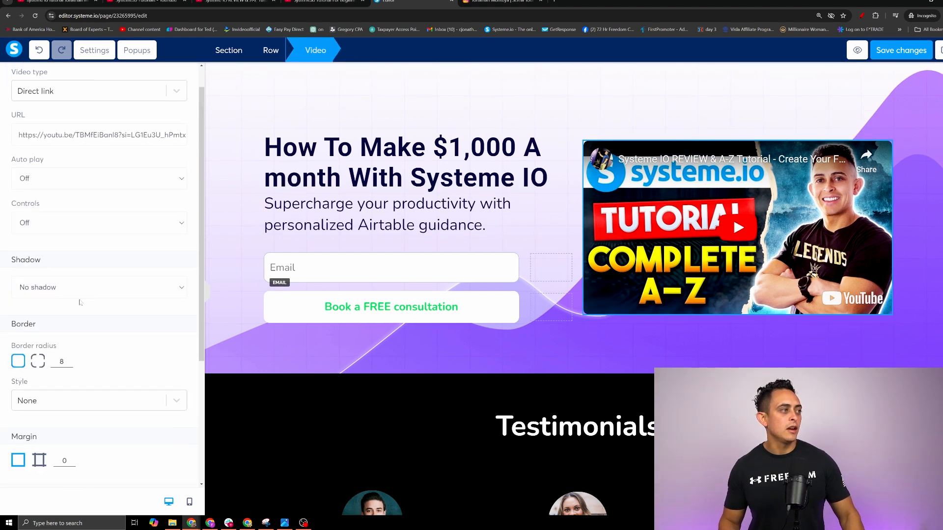
scroll(81, 235, "down", 5)
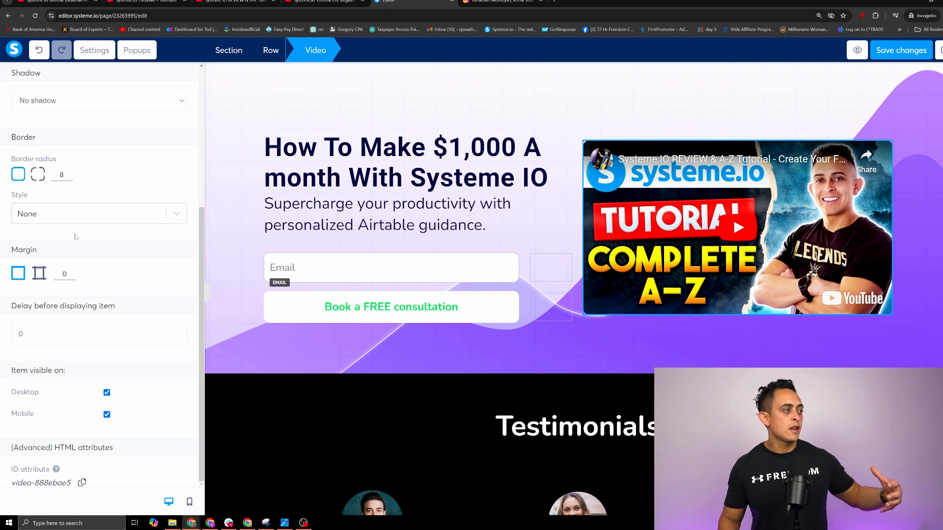
left_click(72, 271)
left_click(71, 271)
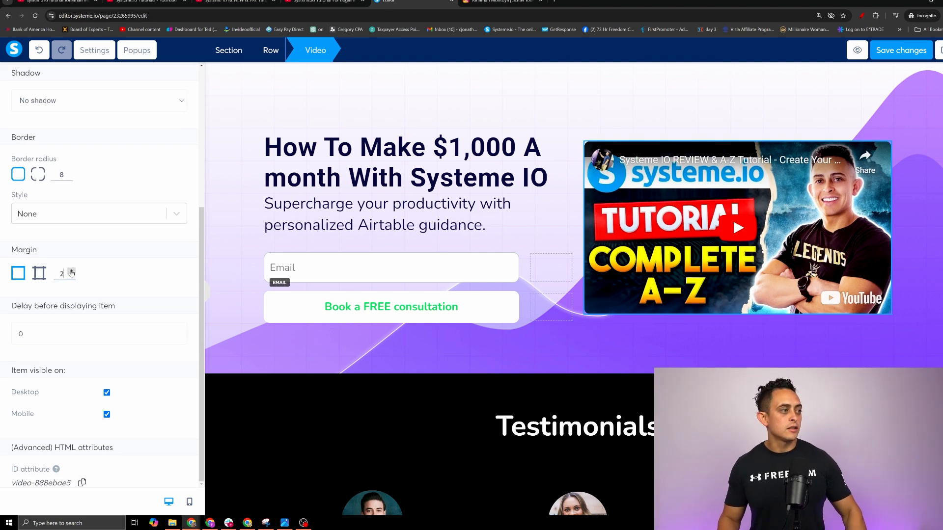
left_click(71, 271)
left_click(71, 272)
left_click(71, 271)
left_click(71, 271)
left_click(71, 271)
left_click(71, 271)
left_click(71, 271)
left_click(71, 271)
left_click(71, 272)
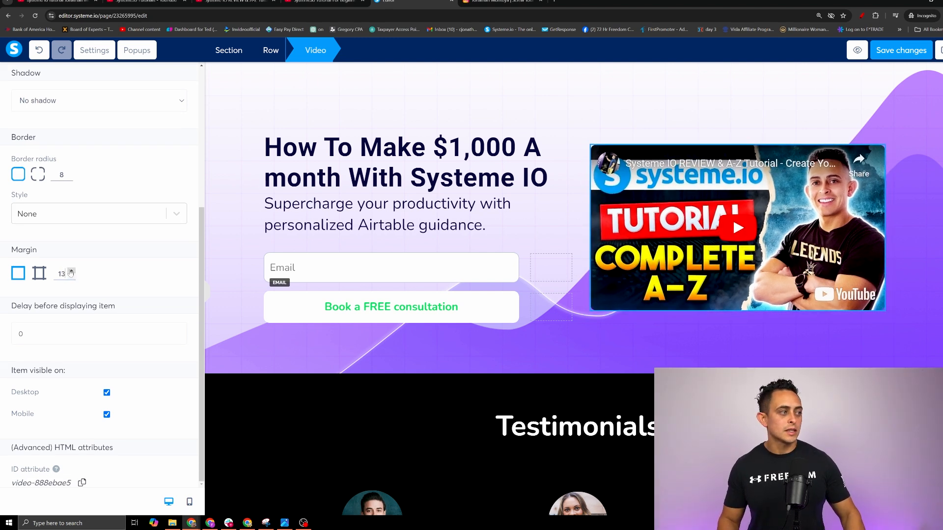
left_click(71, 271)
left_click(71, 271)
Switch the hero video to separate margins per side and reduce the top margin to its minimum
left_click(40, 273)
scroll(74, 246, "down", 2)
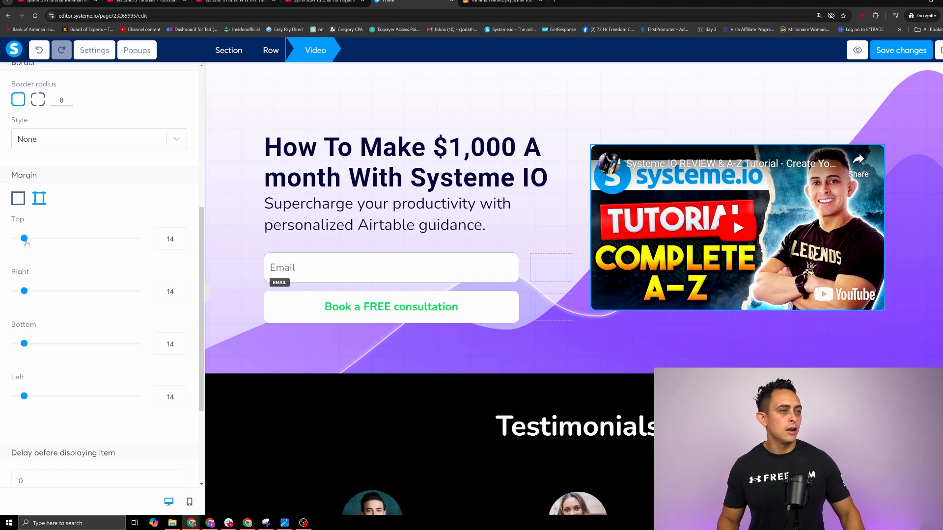
left_click_drag(24, 238, 1, 244)
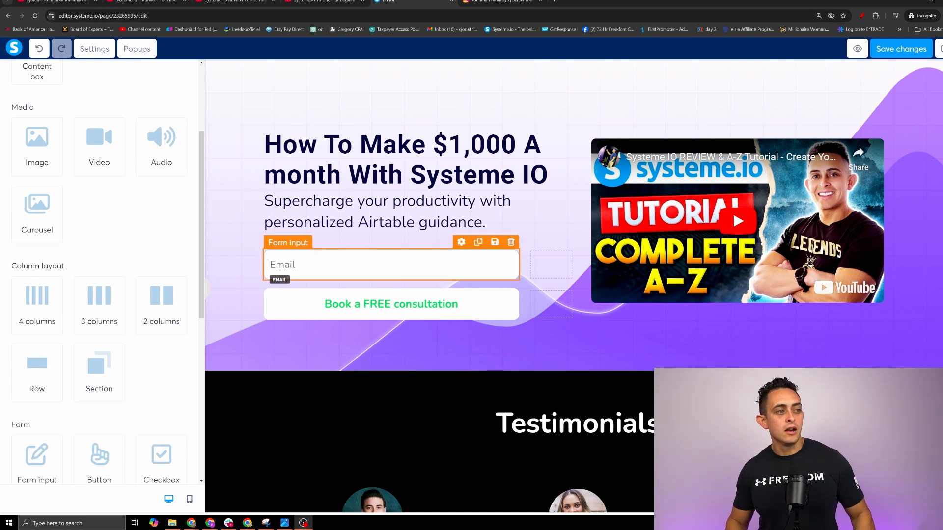
Add a new form input directly above the Email field in the hero section
left_click(378, 266)
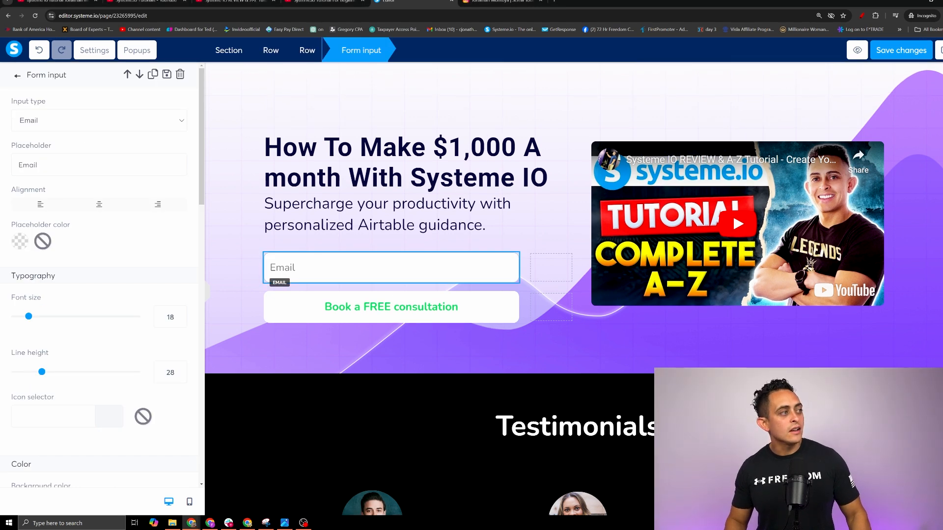
left_click(378, 347)
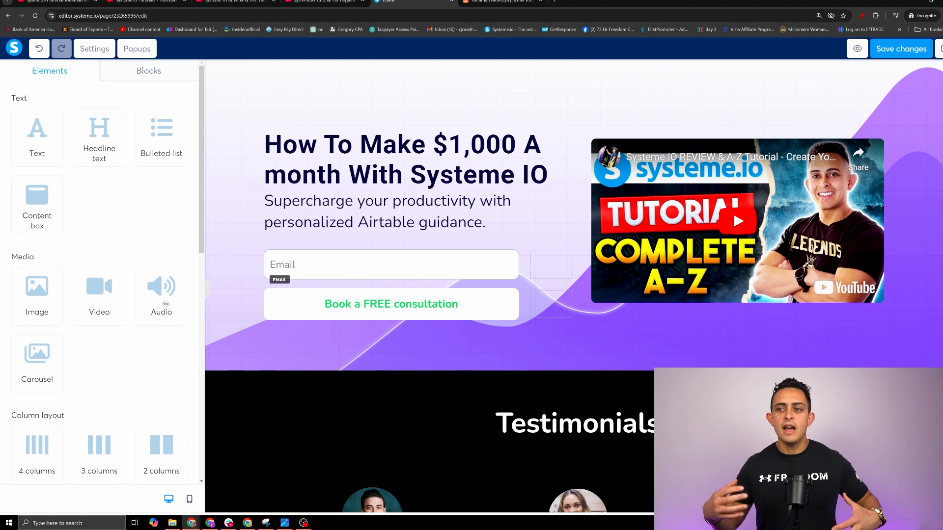
scroll(166, 304, "down", 7)
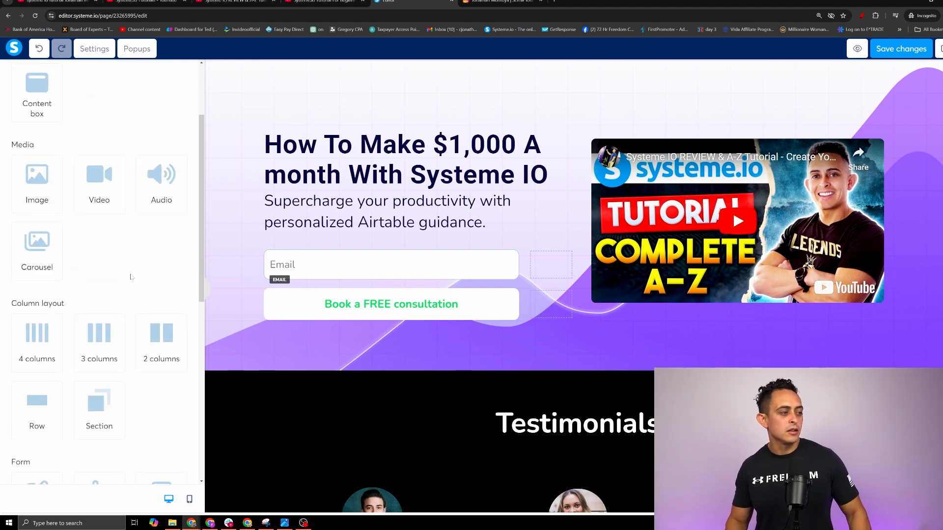
left_click_drag(11, 238, 31, 239)
left_click_drag(39, 272, 363, 256)
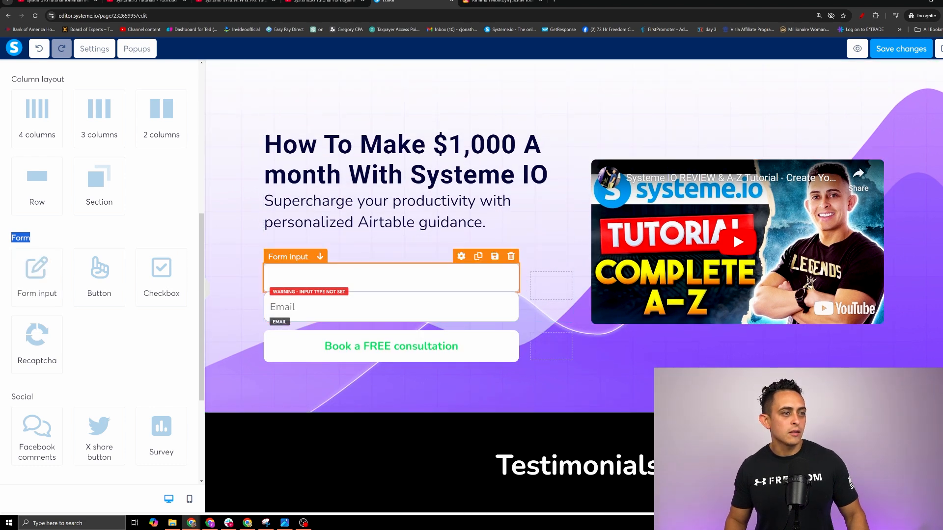
Increase the new form input's bottom margin to separate it from the Email field
left_click(393, 278)
scroll(137, 299, "down", 8)
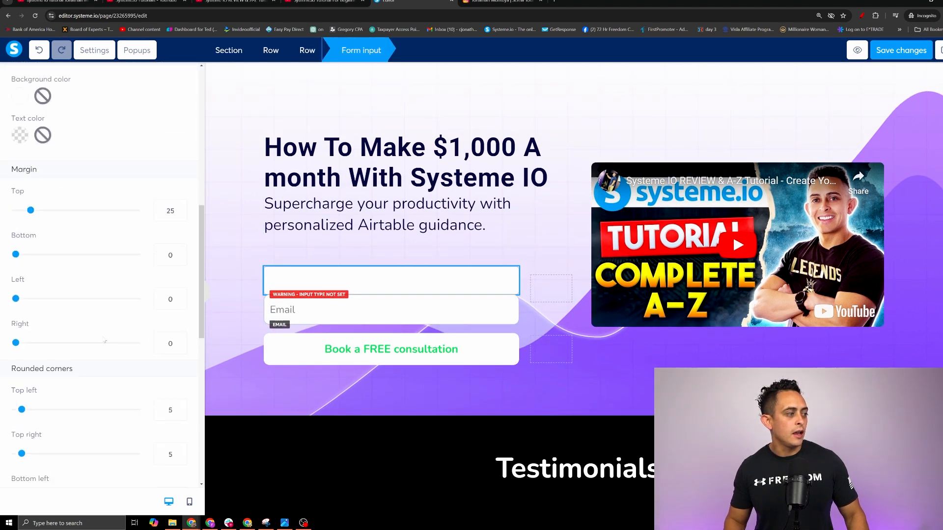
left_click_drag(23, 245, 39, 244)
left_click(437, 262)
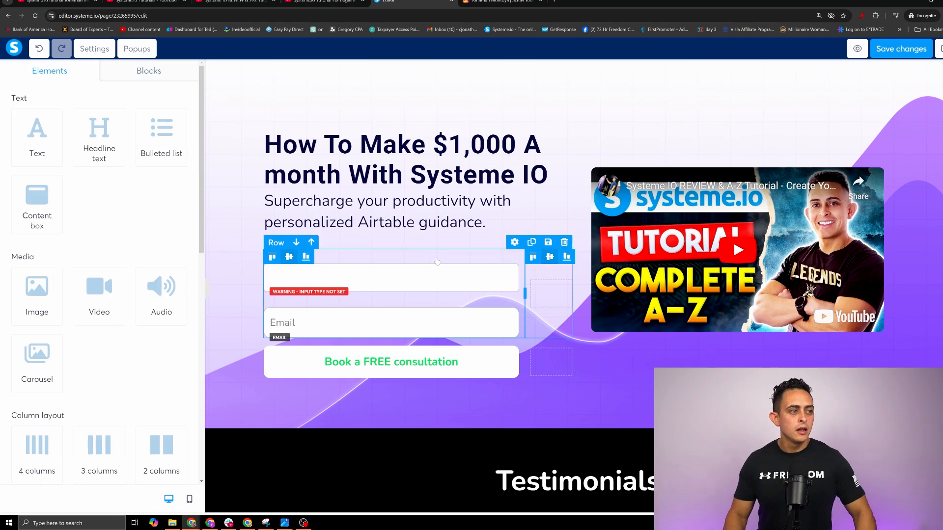
Set the new form input's type to First name
left_click(353, 260)
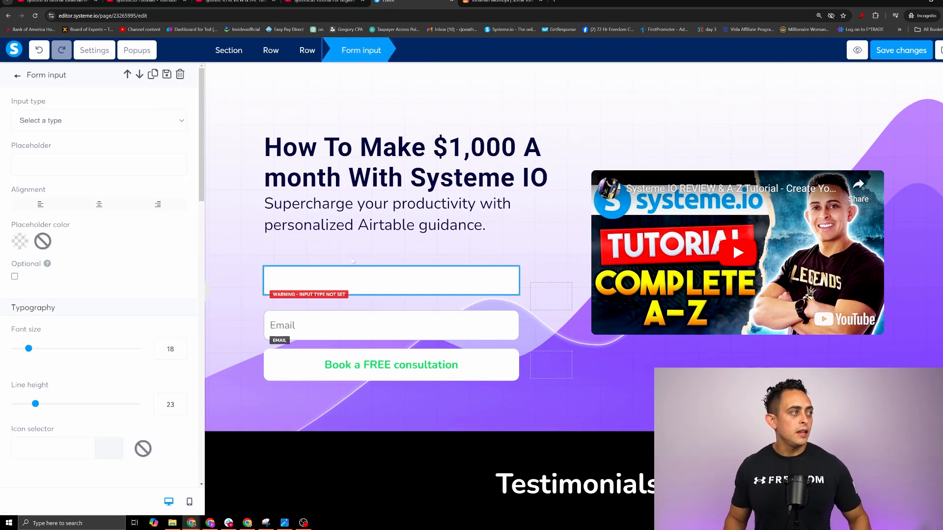
left_click_drag(9, 100, 56, 105)
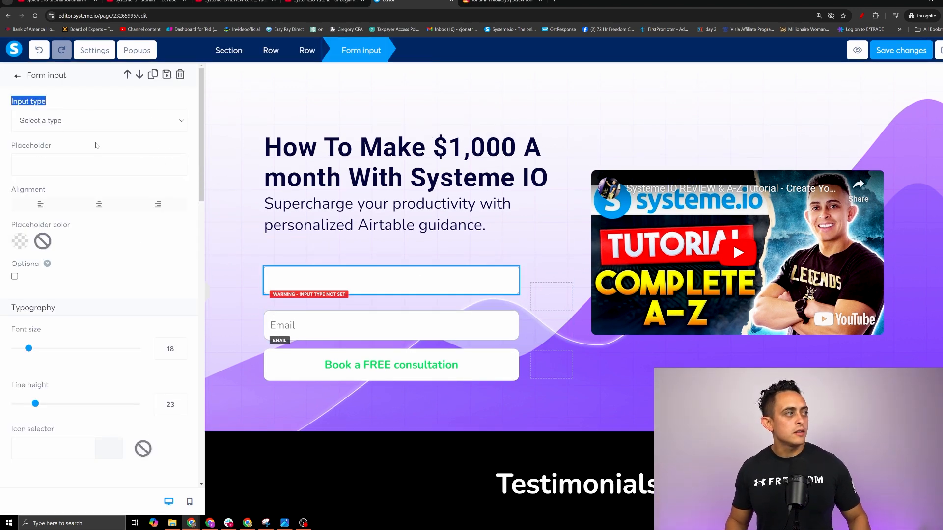
left_click(110, 122)
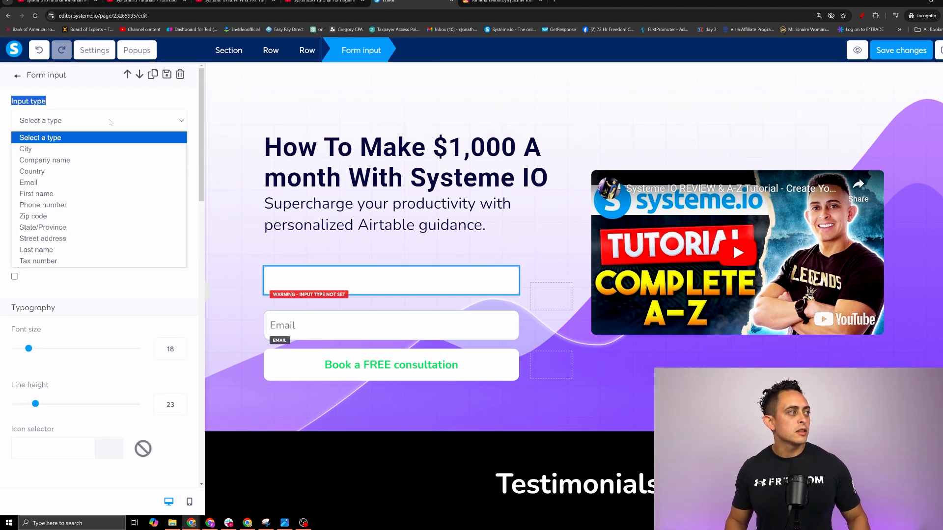
left_click(82, 196)
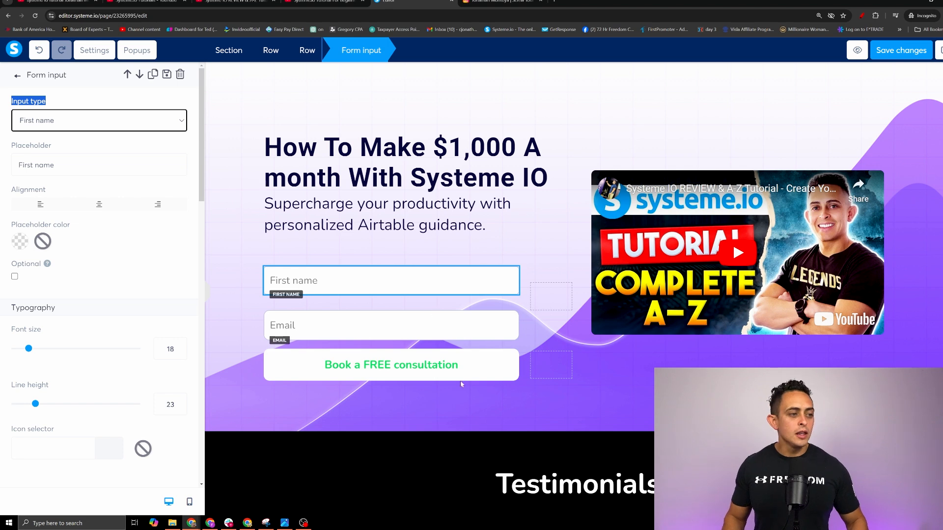
Open the "Book a FREE consultation" button's settings and choose Submit form as its action
left_click(407, 367)
left_click(407, 366)
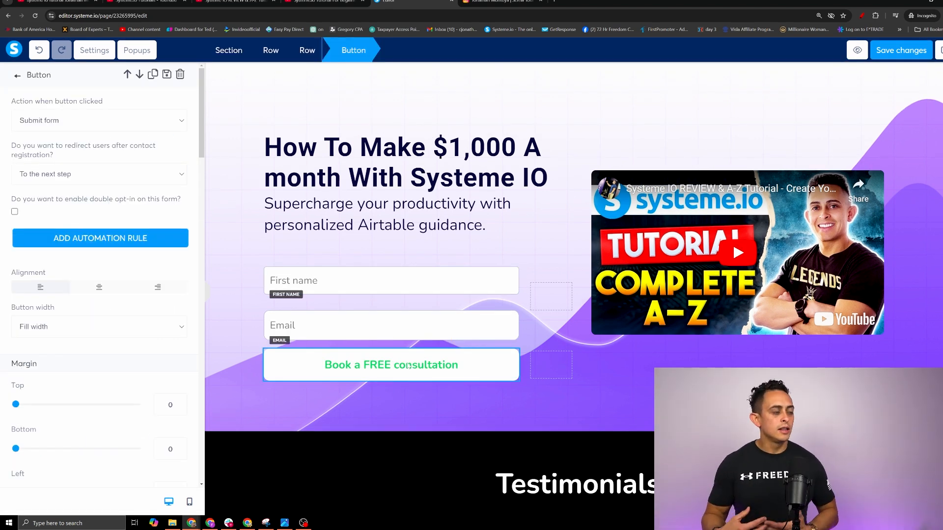
left_click(82, 129)
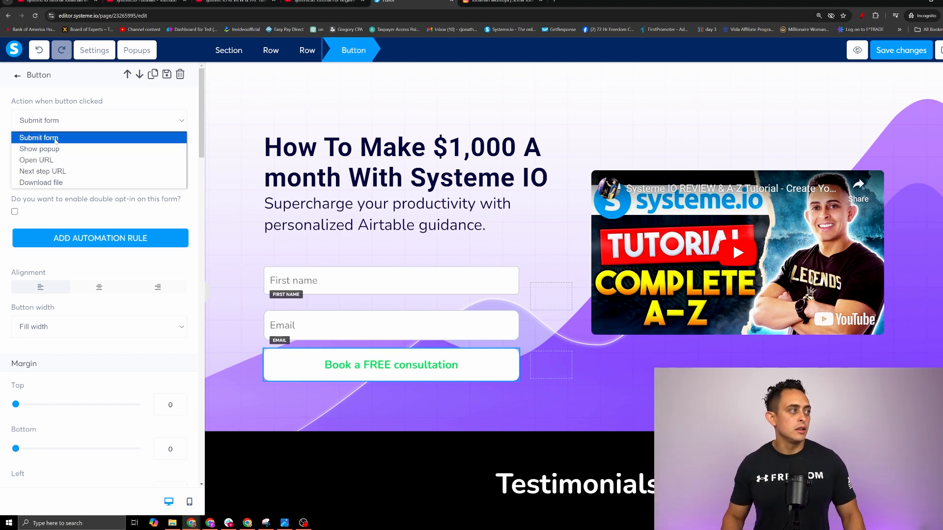
left_click(39, 138)
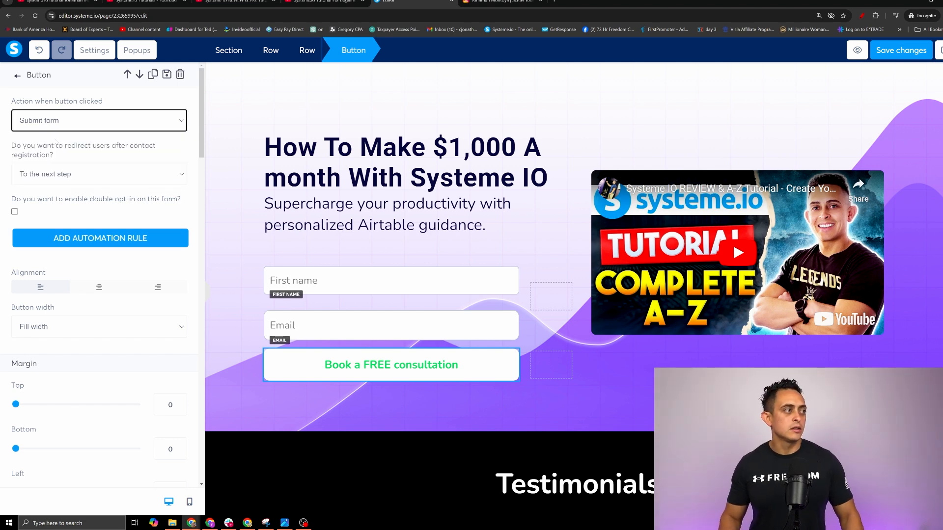
Mark the button and the First name and Email fields with red arrows, and clear the drawing
left_click(861, 16)
mouse_move(568, 360)
left_mouse_down()
mouse_move(526, 369)
mouse_move(549, 376)
left_mouse_up()
left_click_drag(233, 289, 265, 278)
mouse_move(218, 350)
left_mouse_down()
mouse_move(252, 323)
mouse_move(242, 351)
left_mouse_up()
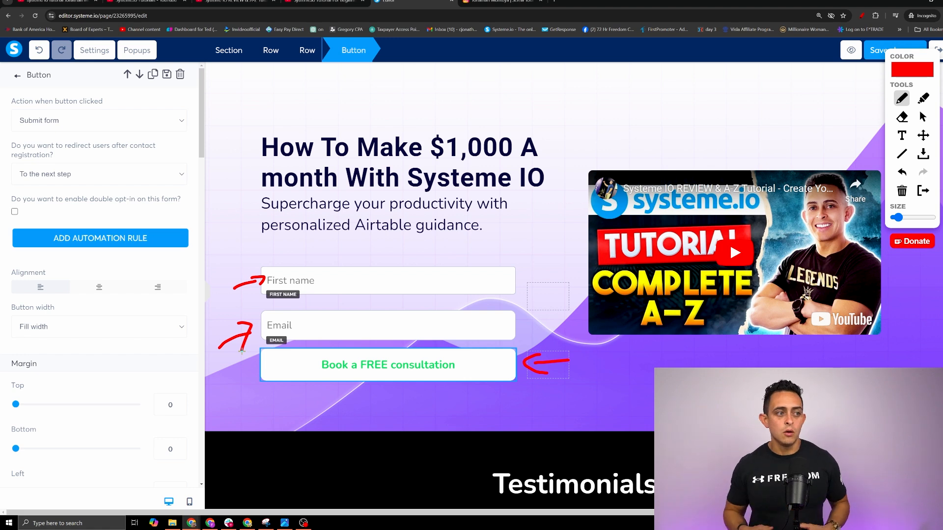
mouse_move(50, 103)
left_mouse_down()
mouse_move(91, 121)
mouse_move(29, 99)
left_mouse_up()
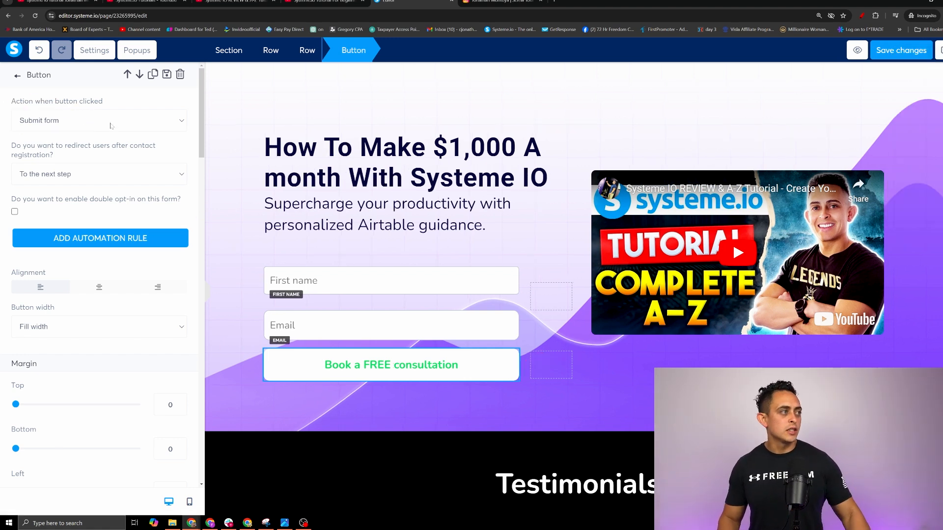
Try Show popup as the button's action and check the page's popup list
left_click(109, 125)
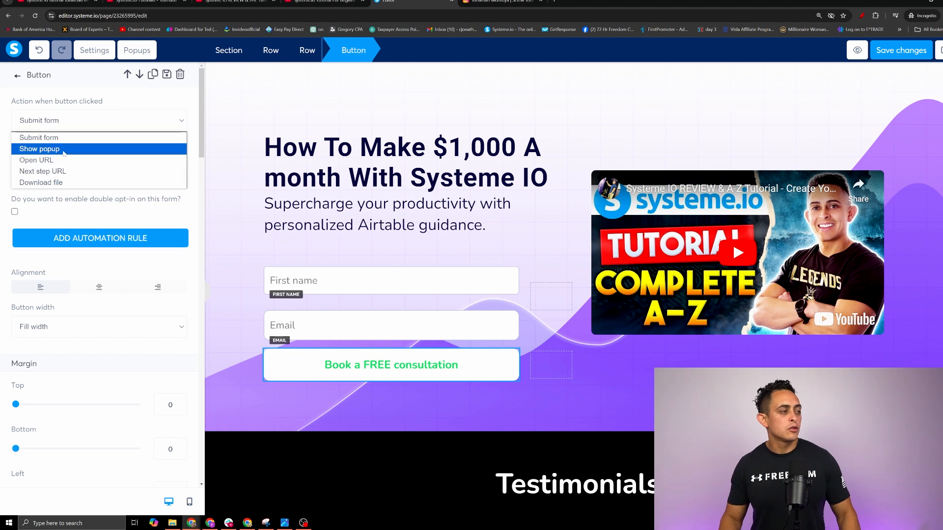
left_click(45, 148)
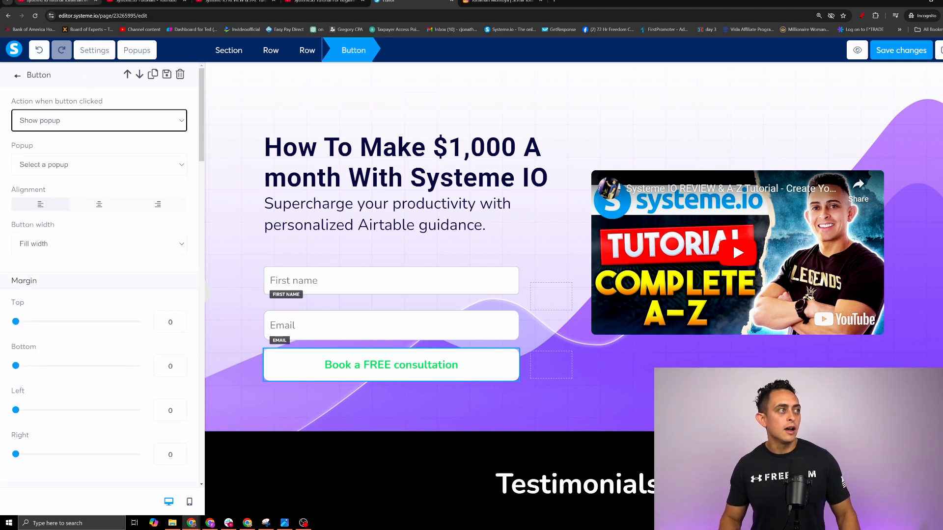
left_click(137, 49)
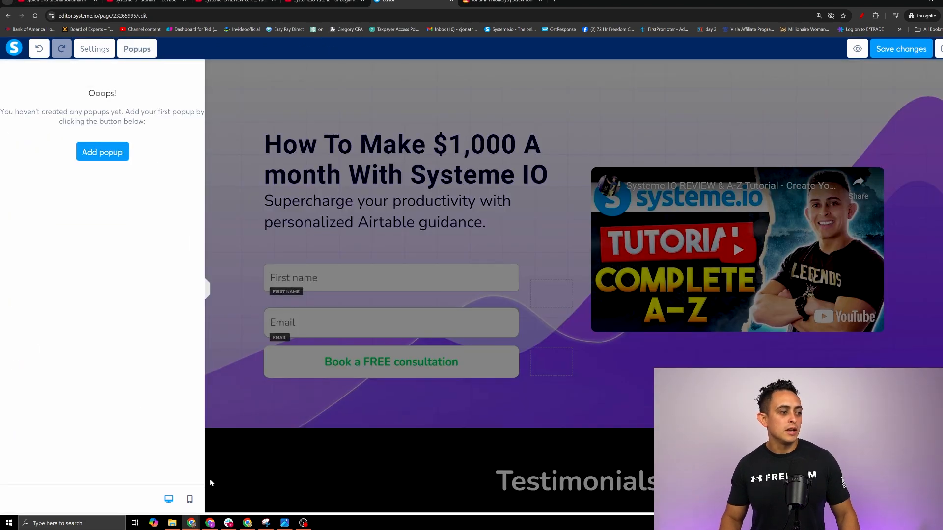
left_click(314, 115)
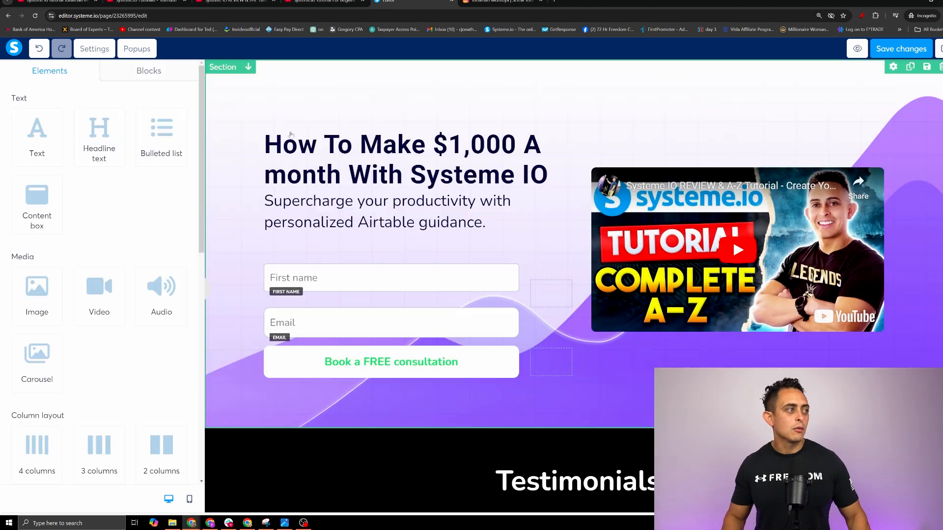
Set the button's action back to Submit form
left_click(319, 361)
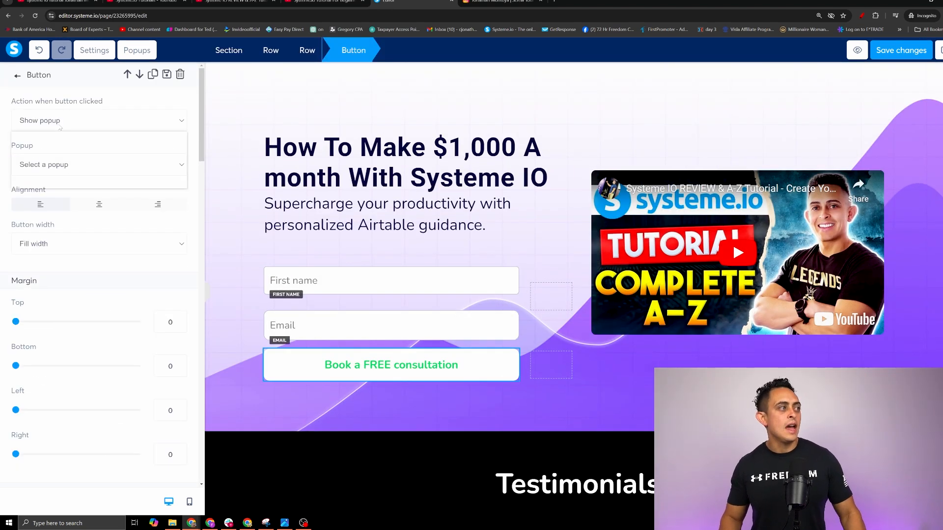
left_click(74, 122)
left_click(68, 139)
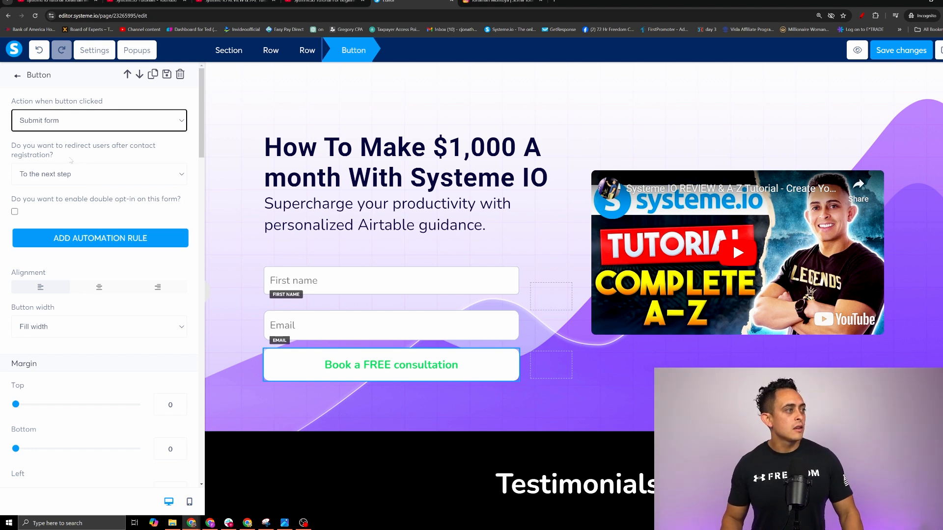
Review the button's redirect options after contact registration and keep To the next step
left_click_drag(71, 160, 8, 153)
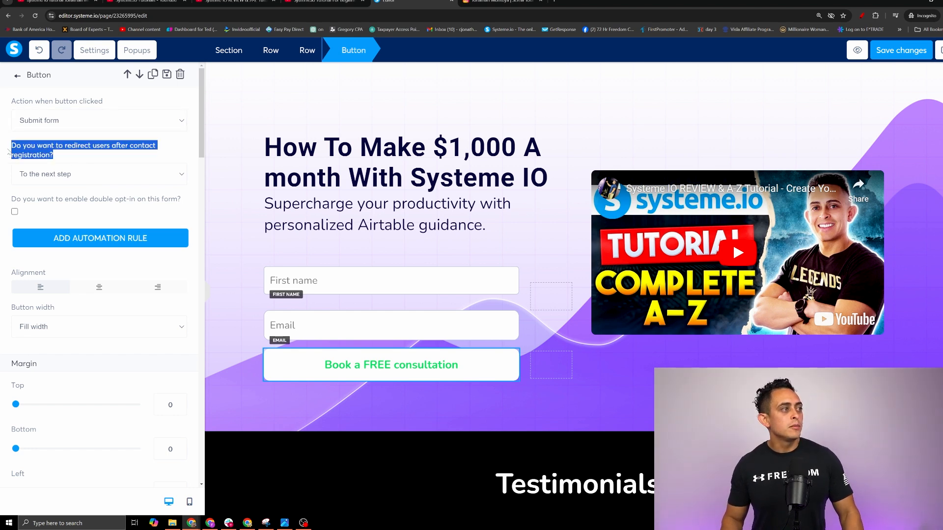
left_click(43, 175)
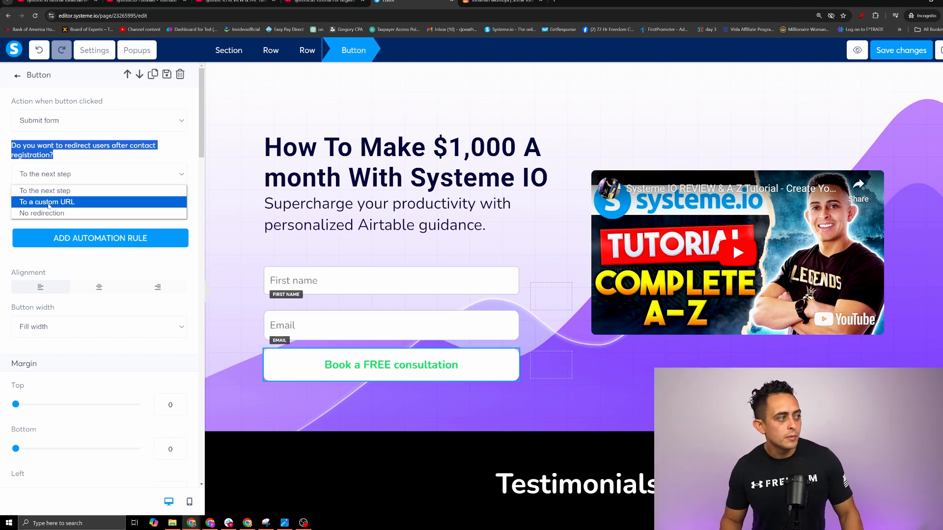
left_click(57, 195)
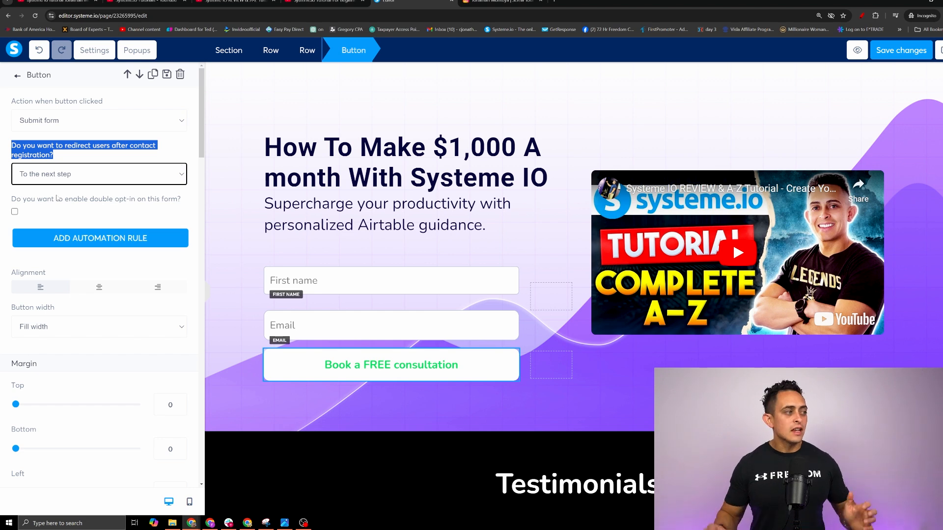
Change the form button's text to "Yes I Want Your FREE Training"
scroll(85, 212, "down", 3)
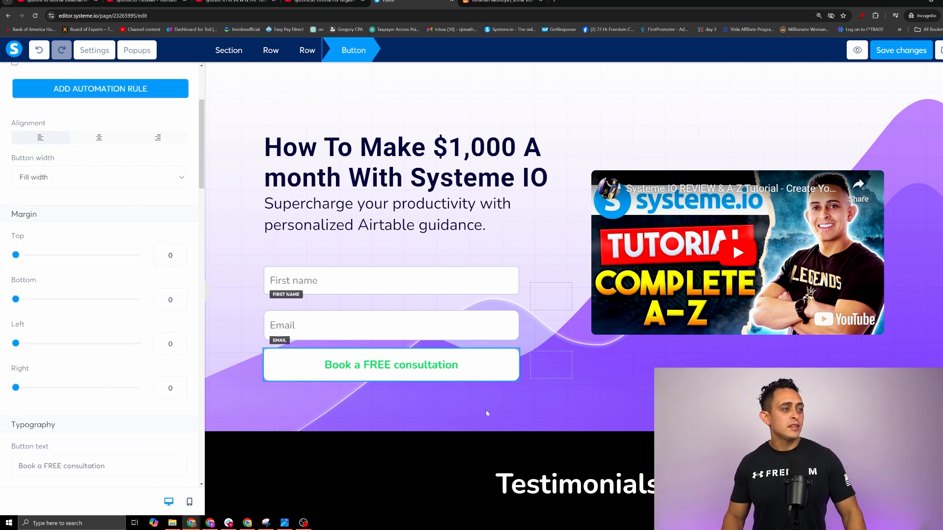
left_click(375, 367)
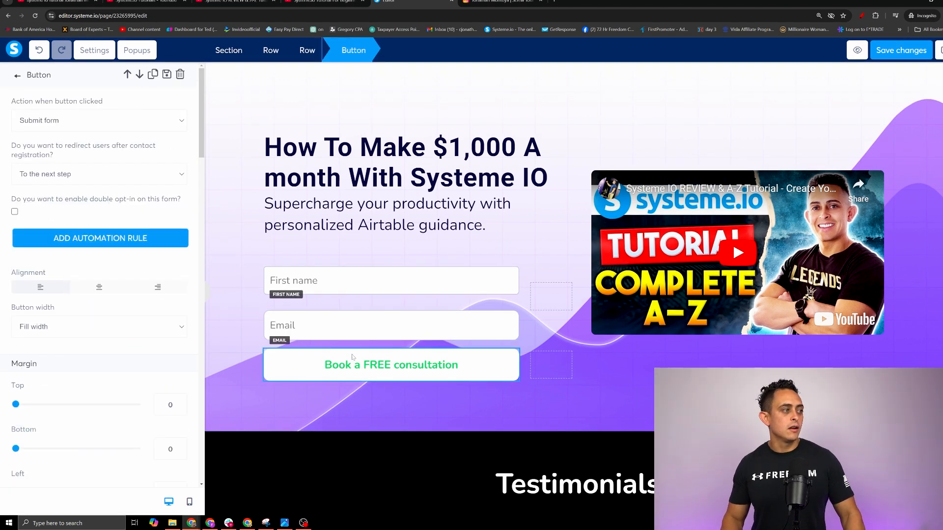
scroll(98, 245, "down", 6)
triple_click(121, 308)
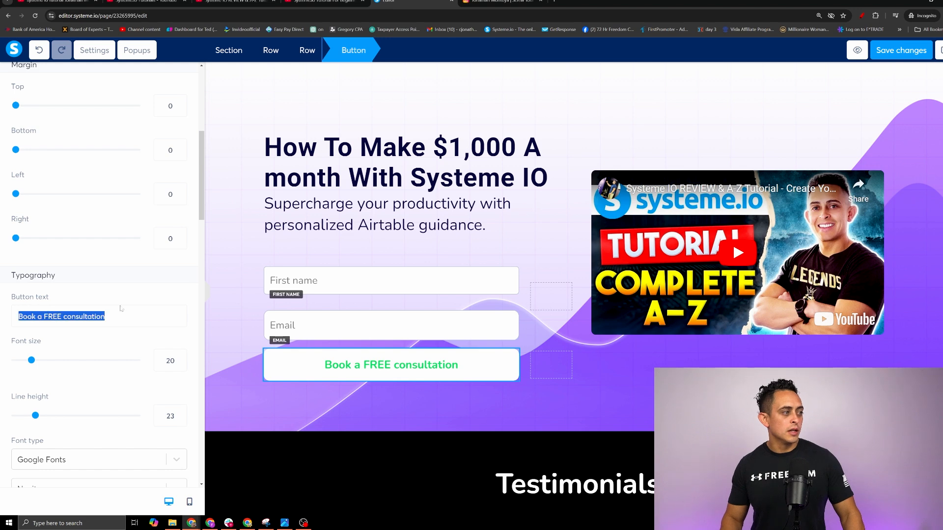
type("Yes I")
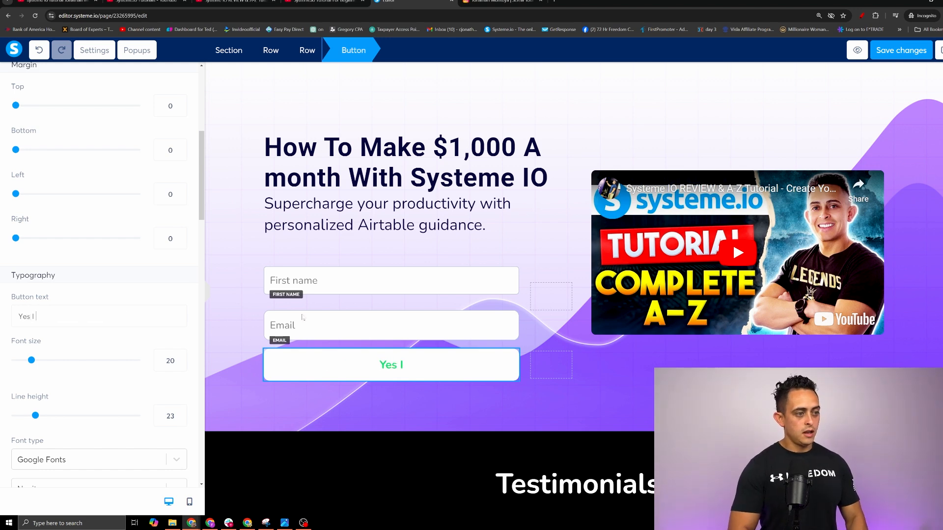
type(" Want Your FRE")
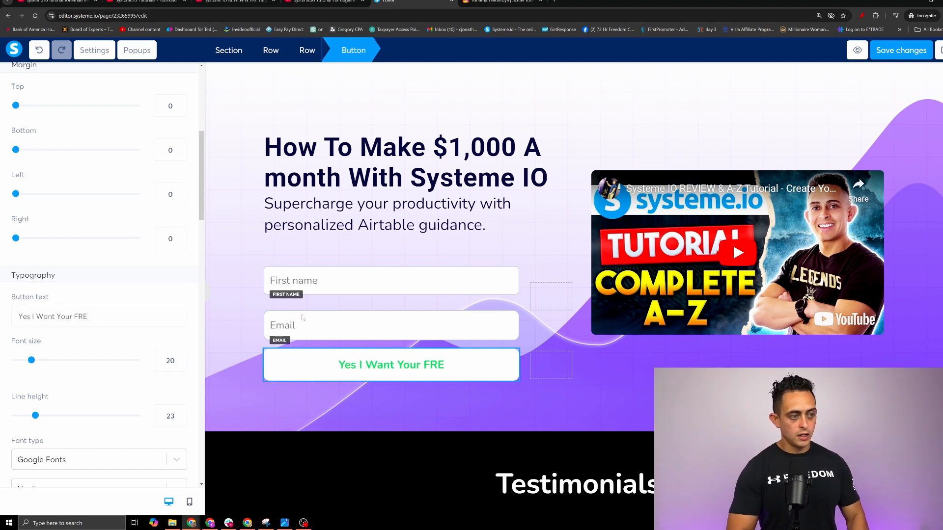
type("E Training")
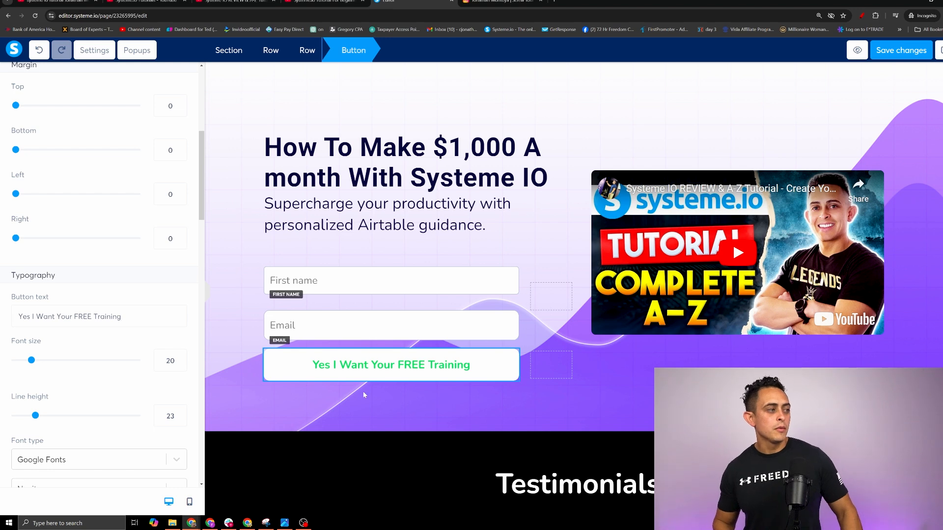
Set the form button's background color to black
scroll(32, 399, "down", 9)
left_click(20, 313)
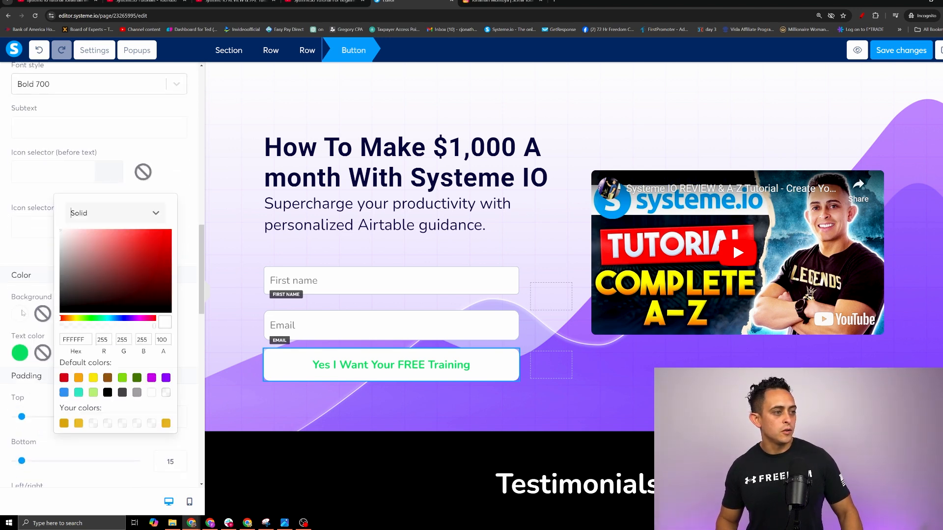
left_click(79, 291)
left_click(566, 294)
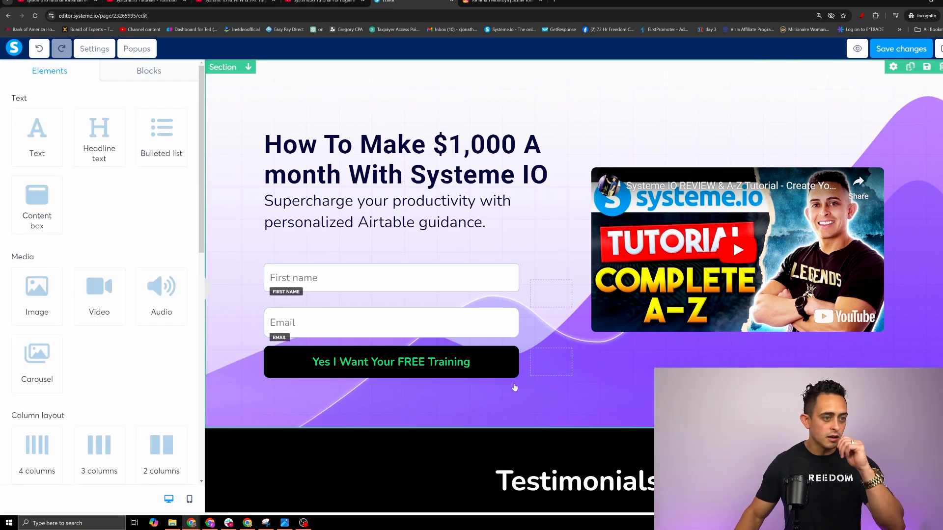
Save the page changes and open the live funnel step to check the test name and email in its form
left_click(916, 53)
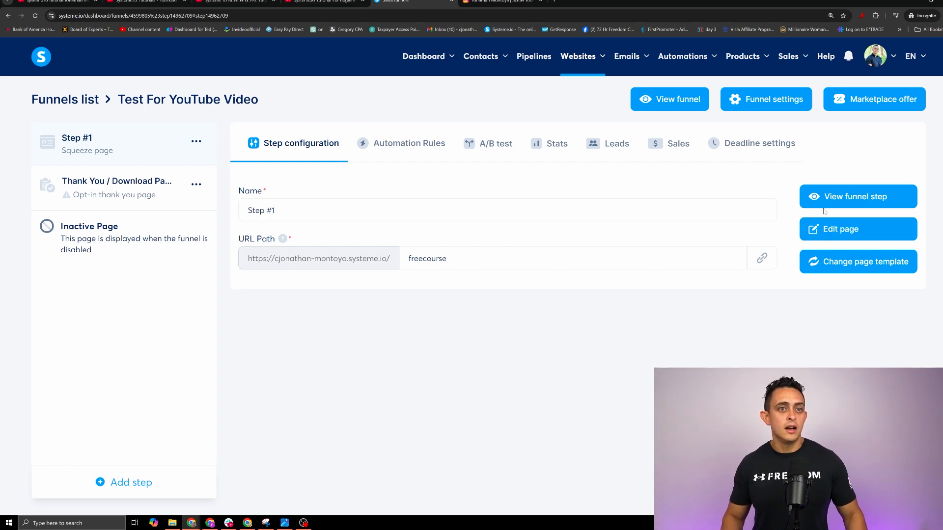
left_click(842, 198)
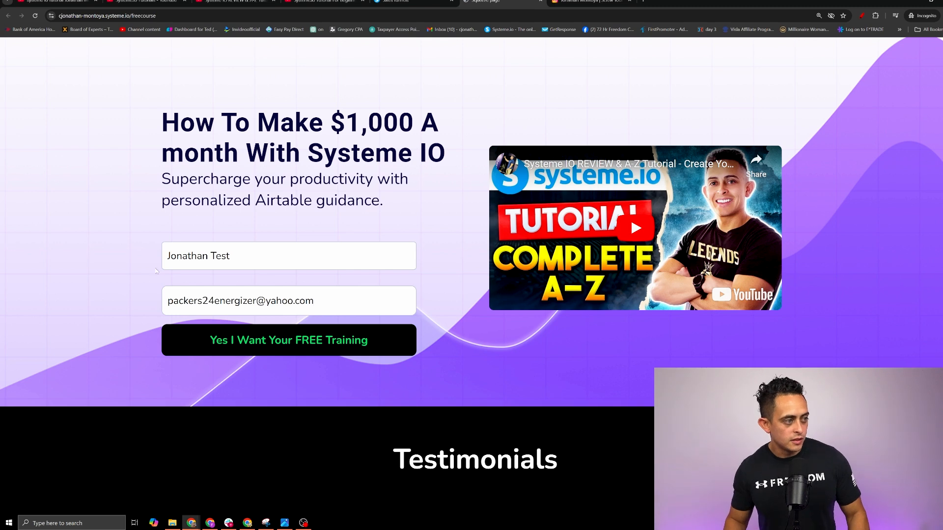
left_click_drag(322, 301, 148, 303)
left_click_drag(255, 257, 123, 254)
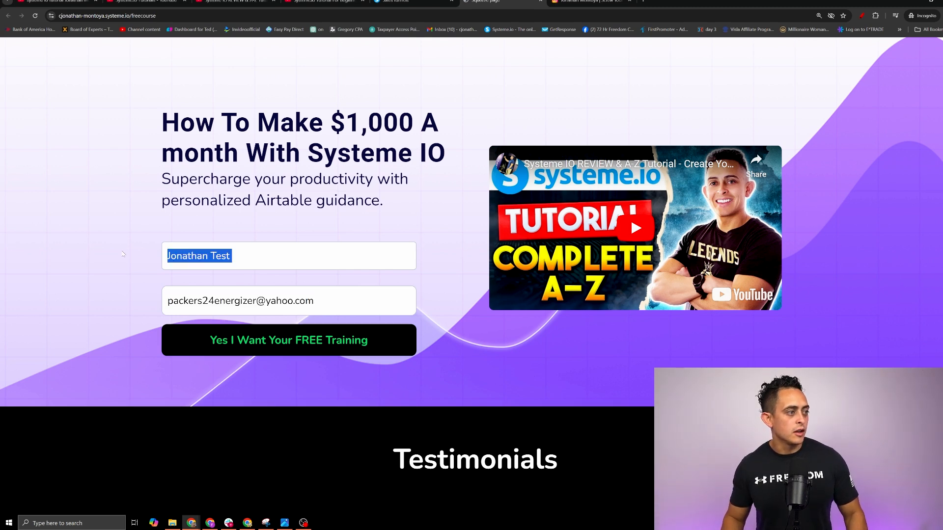
Submit the squeeze page form with the test details and check the contacts list for the newly registered entry
left_click(321, 349)
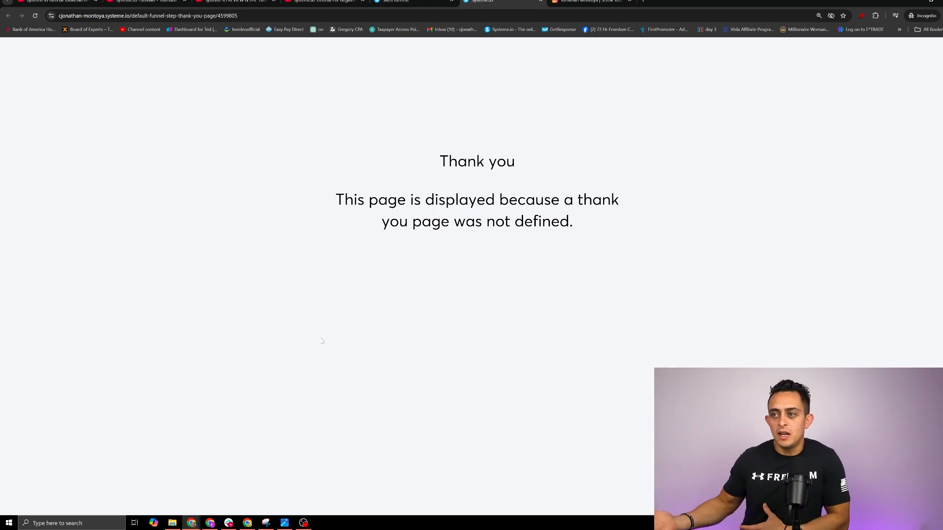
left_click(421, 4)
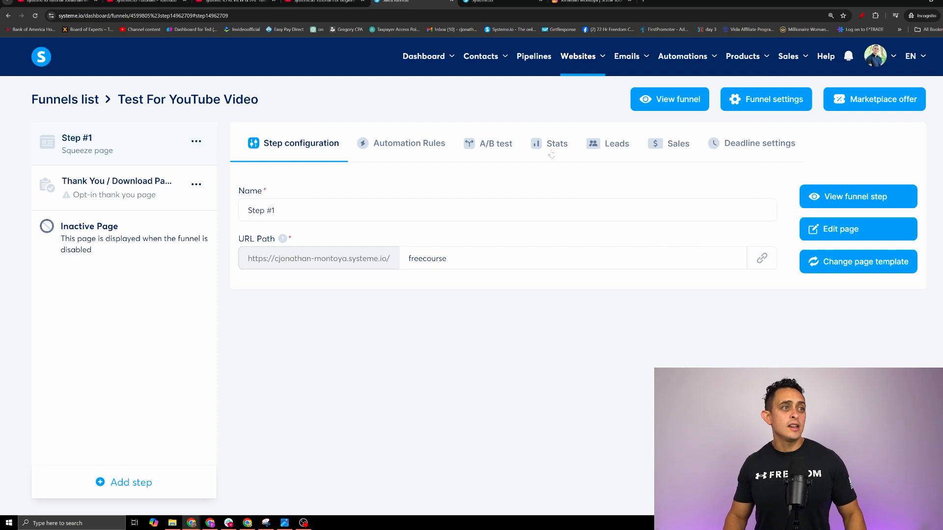
left_click(482, 92)
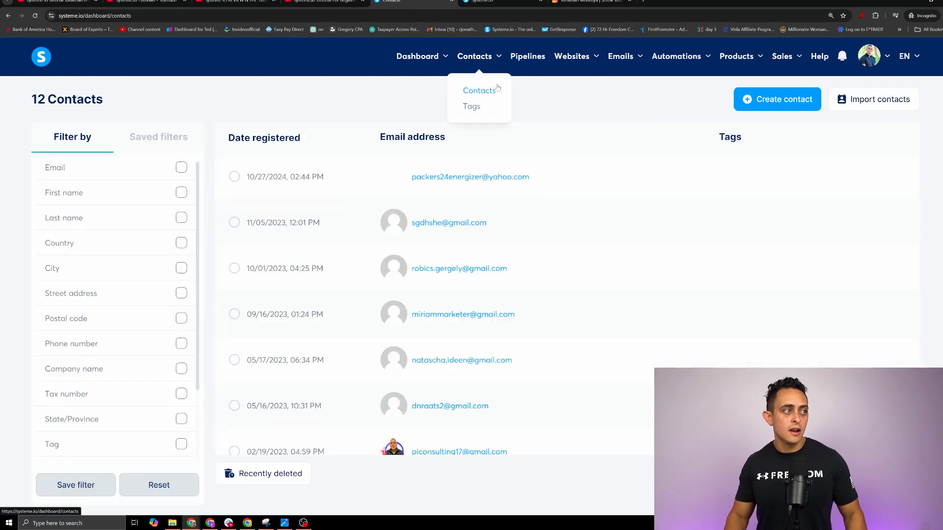
left_click(863, 16)
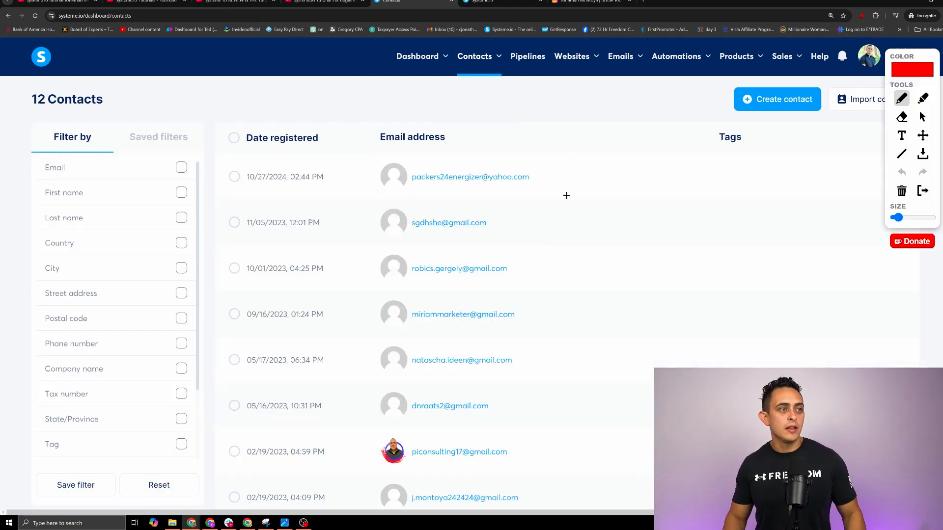
left_click_drag(379, 198, 413, 140)
key("Escape")
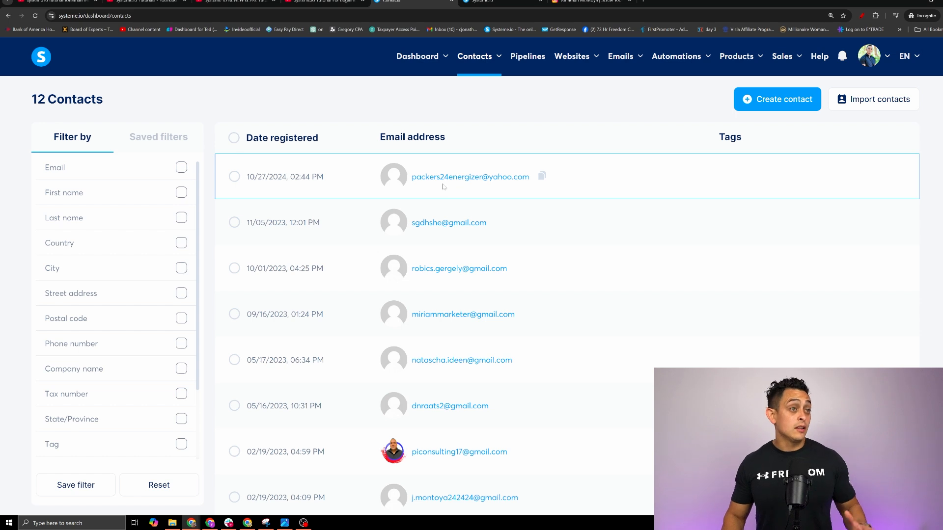
Return to the Test For YouTube Video funnel and choose the "Thank you!" video template for the Thank You / Download Page step
mouse_move(566, 58)
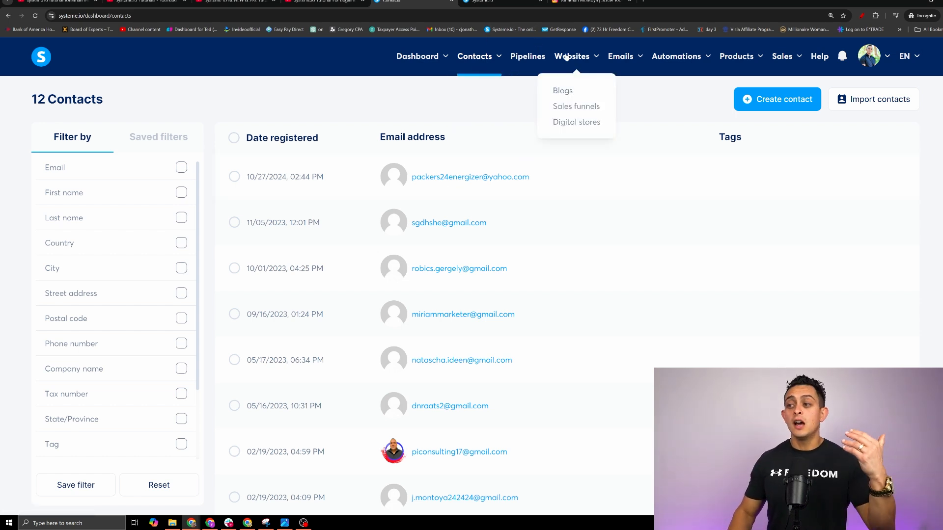
left_click(566, 109)
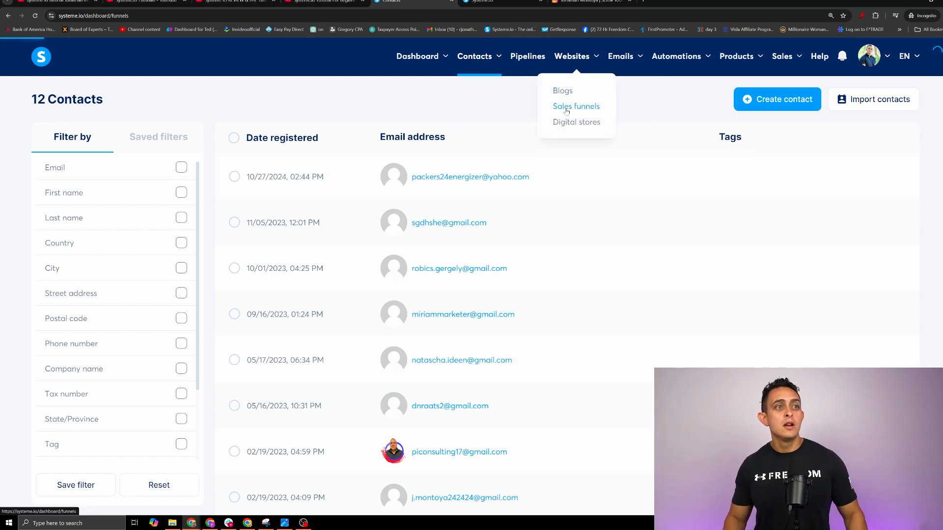
left_click(84, 167)
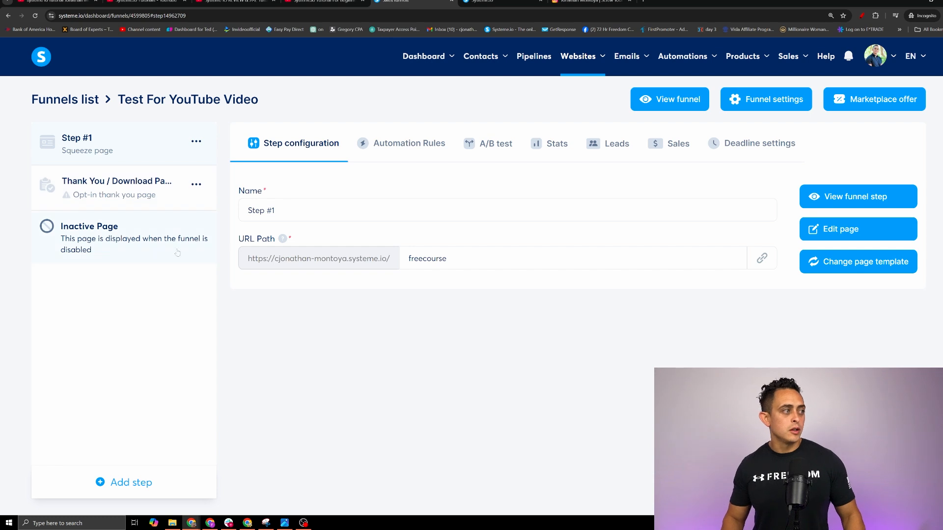
left_click(862, 15)
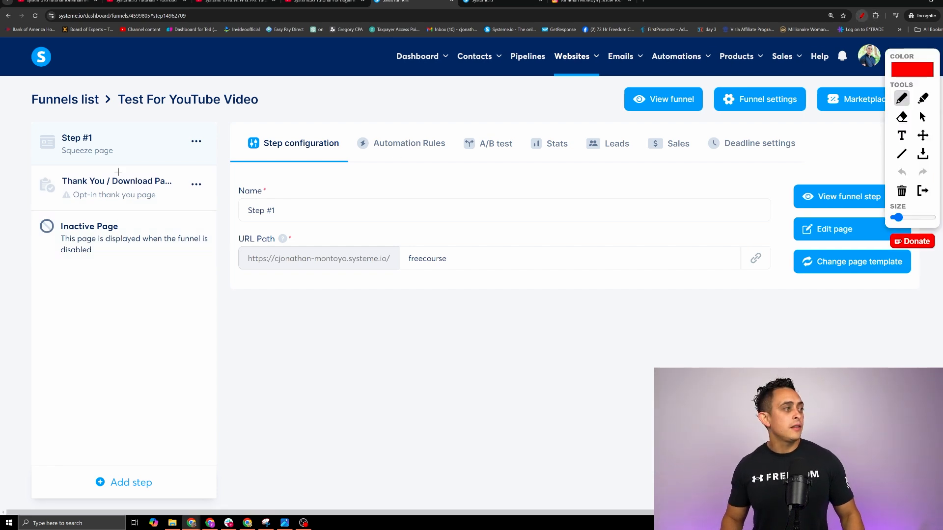
key("Escape")
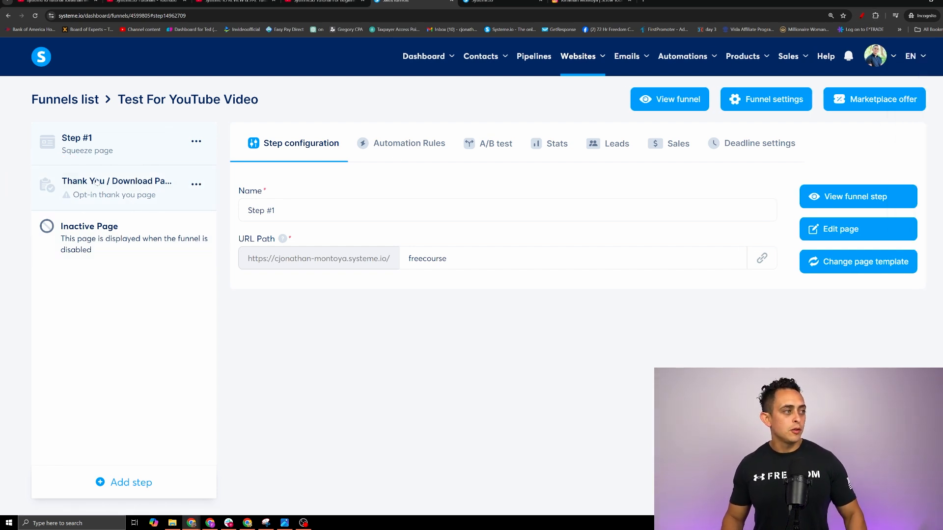
left_click(96, 183)
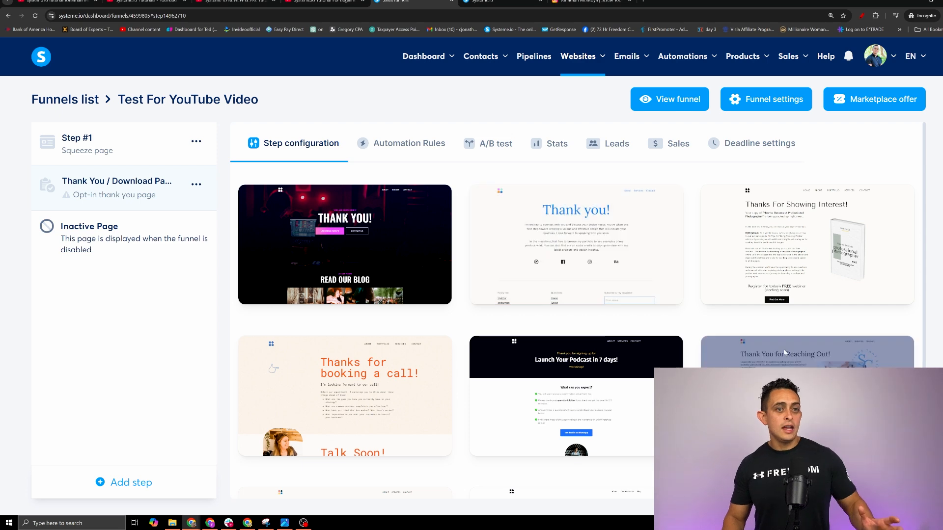
scroll(760, 365, "down", 3)
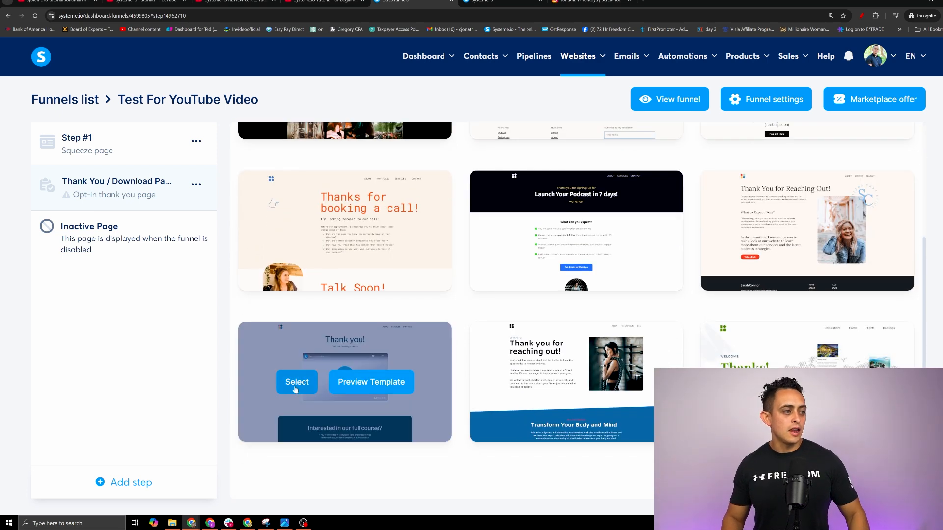
left_click(304, 384)
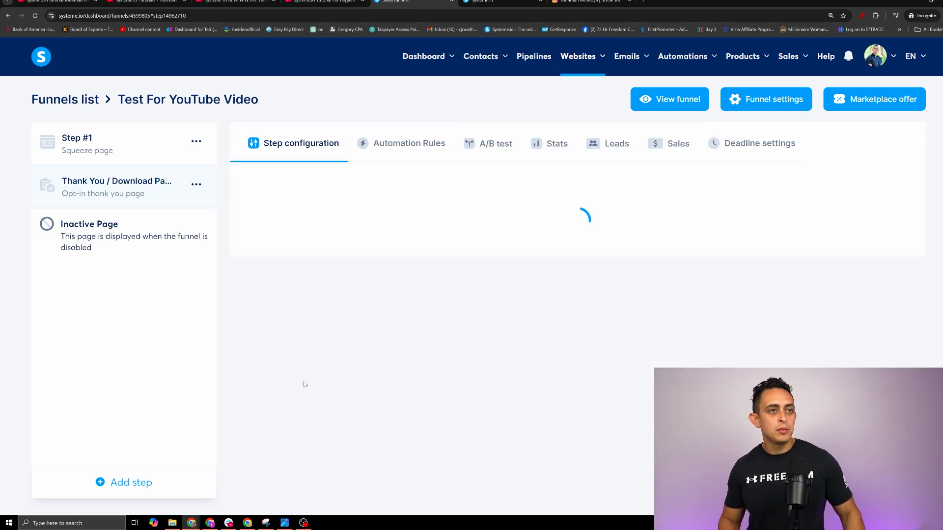
Rename the opt-in thank-you step as Step #2 and open its page for editing
type("Step #2")
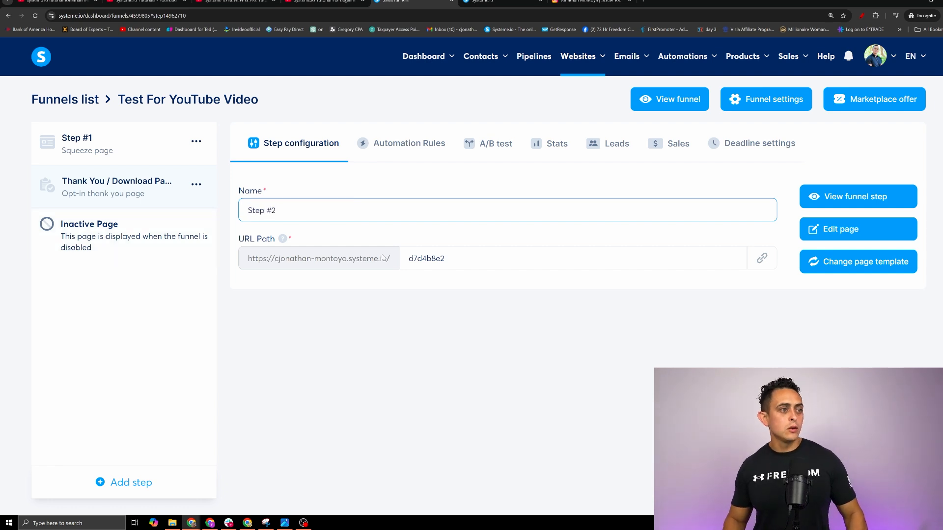
key("Tab")
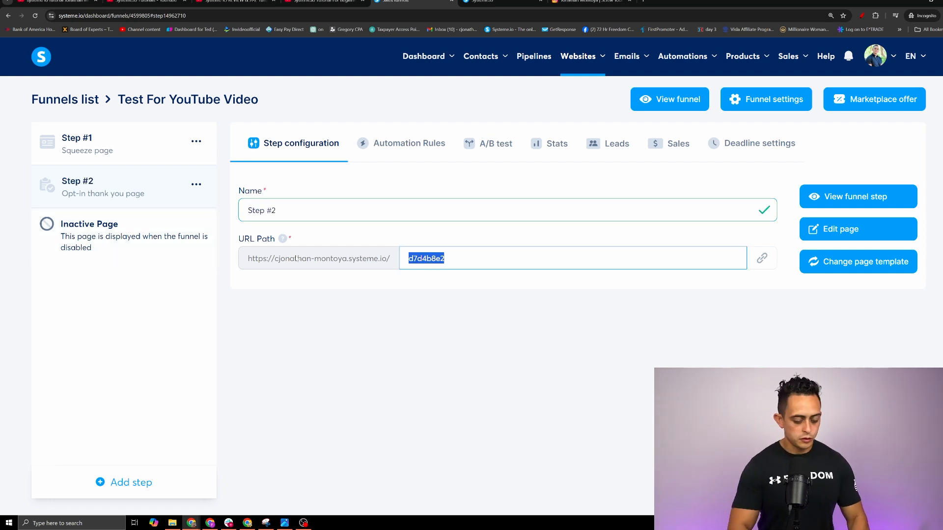
left_click(840, 230)
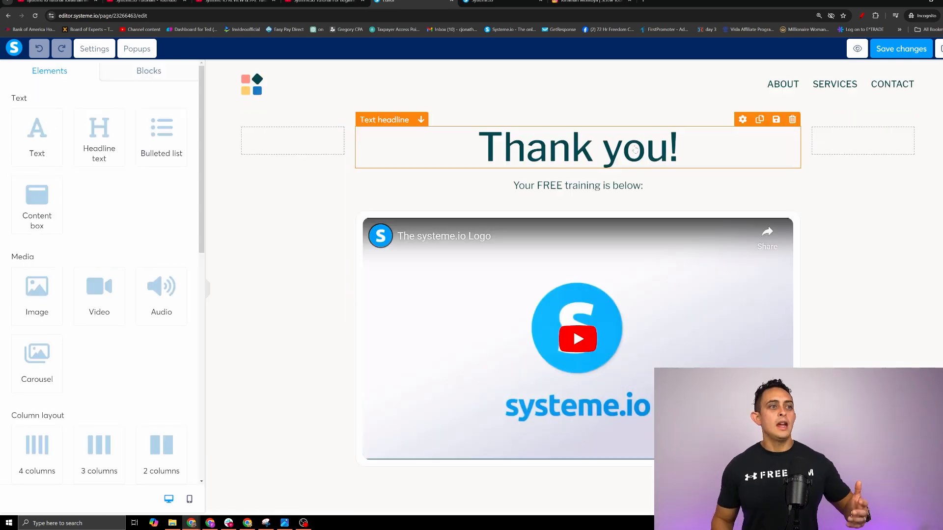
Copy the YouTube share link of "How To Use Systeme.io To Make $10,000/Month With High Ticket Affiliate Marketing" for the thank-you page video
left_click(606, 187)
left_click(733, 275)
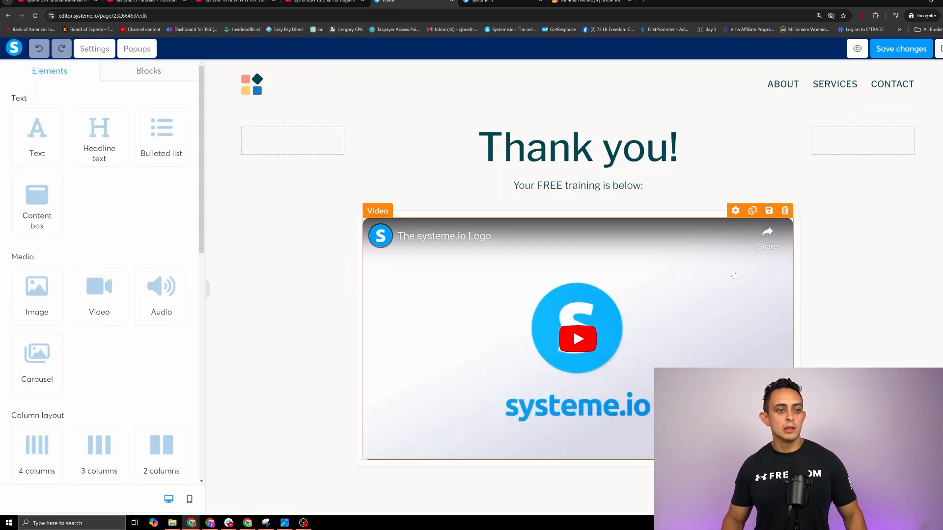
left_click(60, 2)
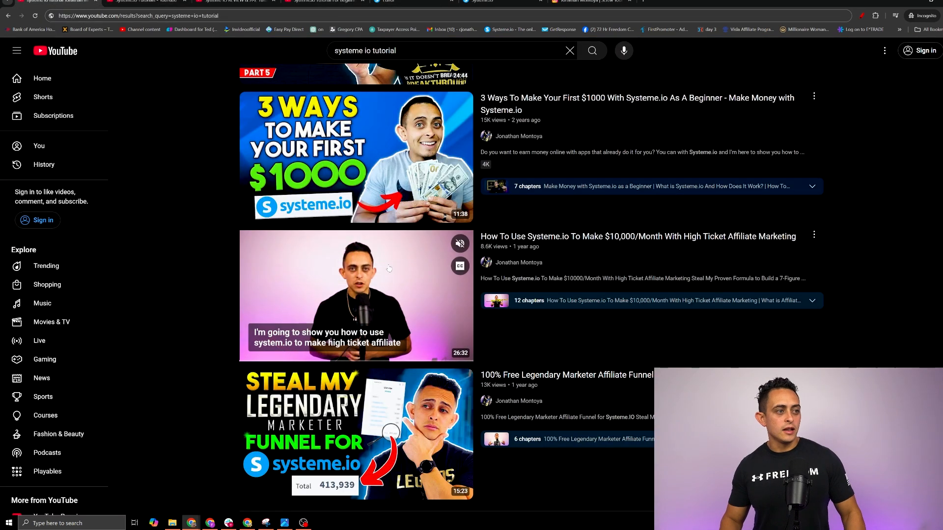
left_click(813, 234)
left_click(823, 274)
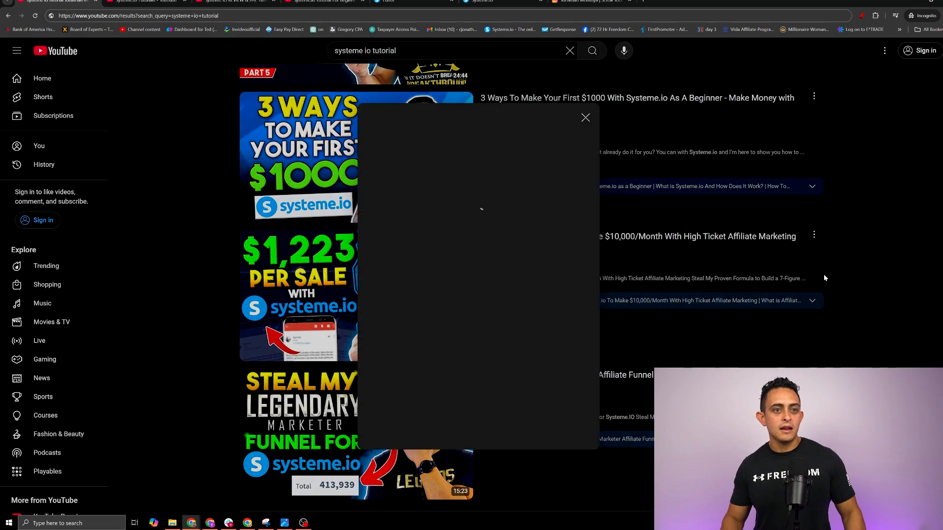
left_click(569, 293)
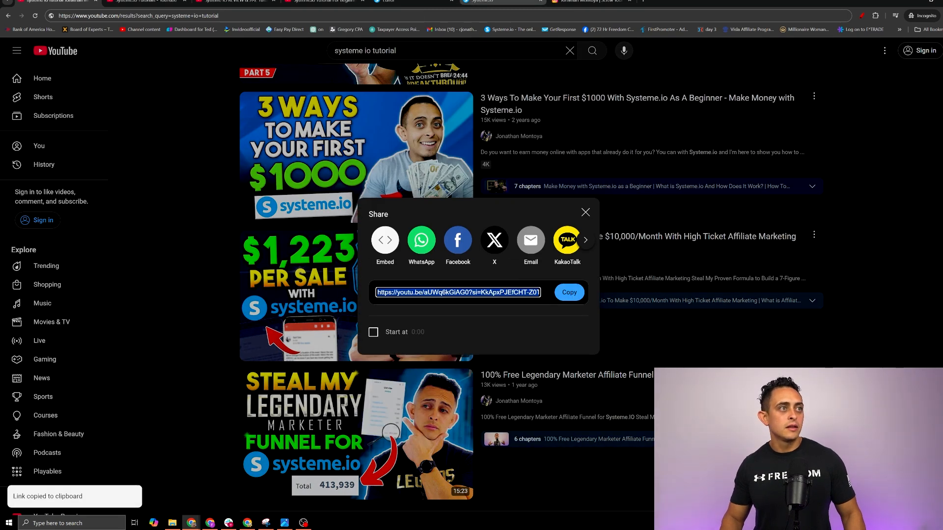
Replace the thank-you page video's URL with the copied YouTube link
left_click(402, 1)
triple_click(79, 164)
key("ctrl+v")
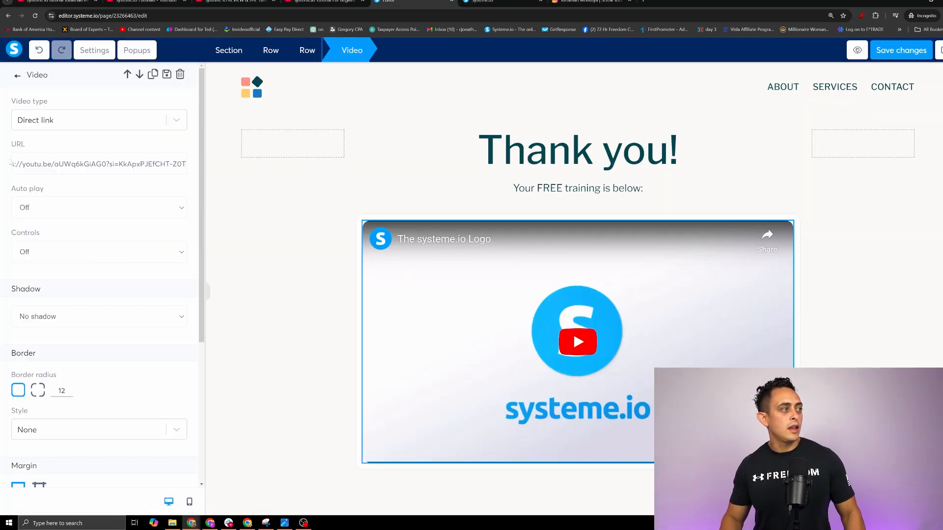
left_click(868, 329)
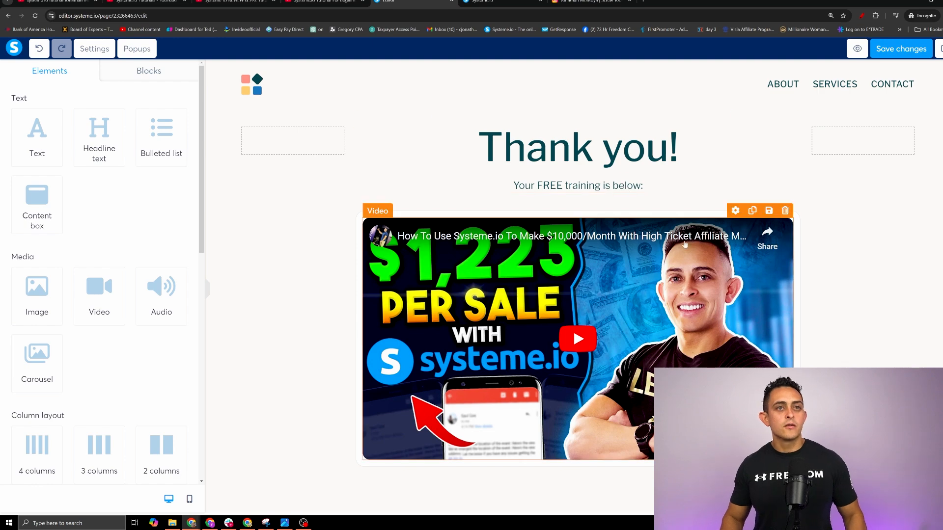
Delete the header menu, "Interested in our full course?" and footer sections from the thank-you page
scroll(710, 340, "down", 2)
scroll(857, 154, "up", 2)
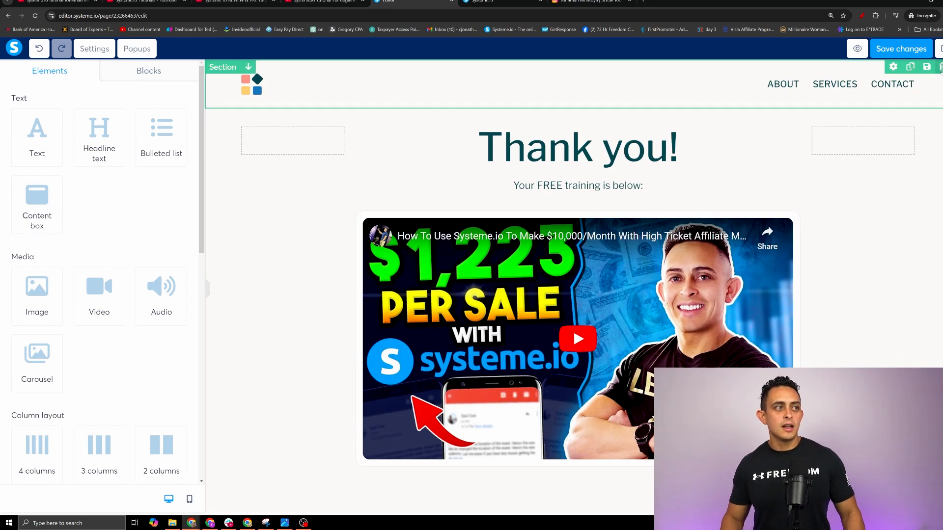
left_click(940, 68)
left_click(511, 64)
scroll(814, 305, "down", 6)
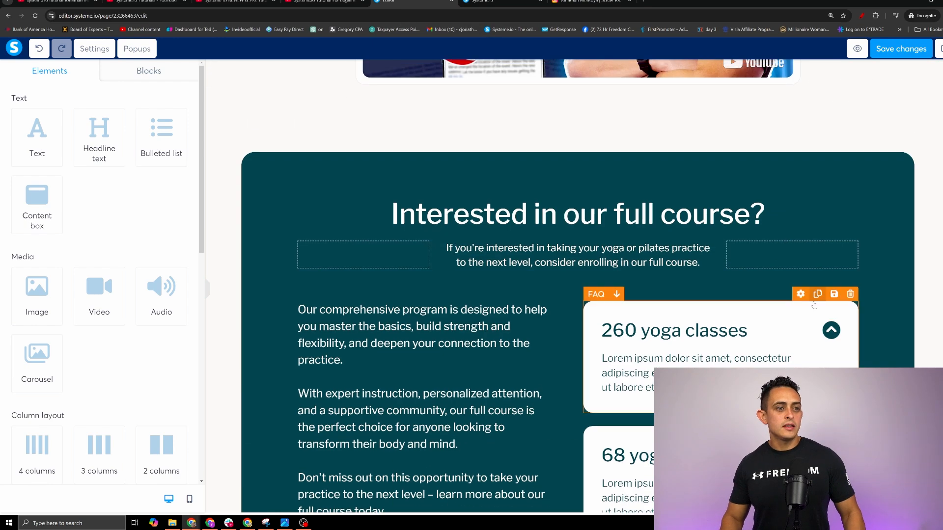
scroll(814, 306, "up", 1)
left_click(940, 193)
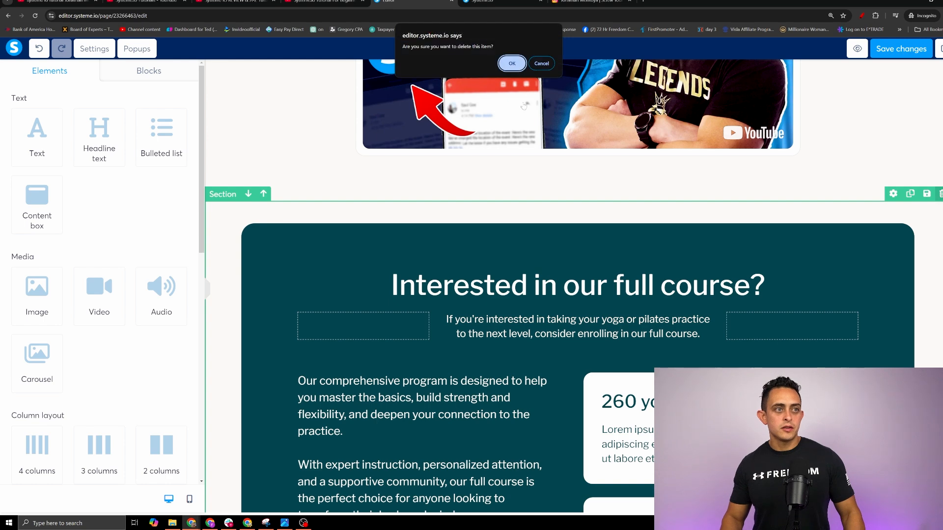
left_click(513, 64)
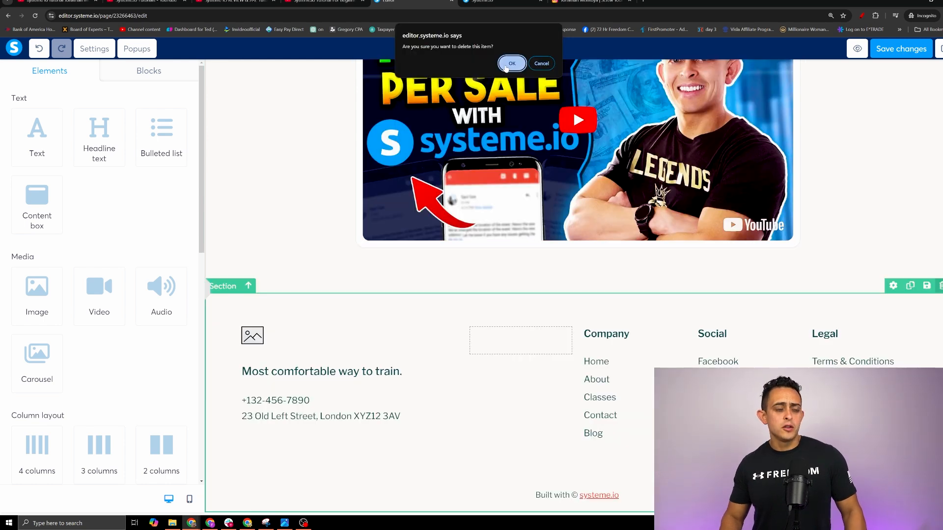
left_click(511, 64)
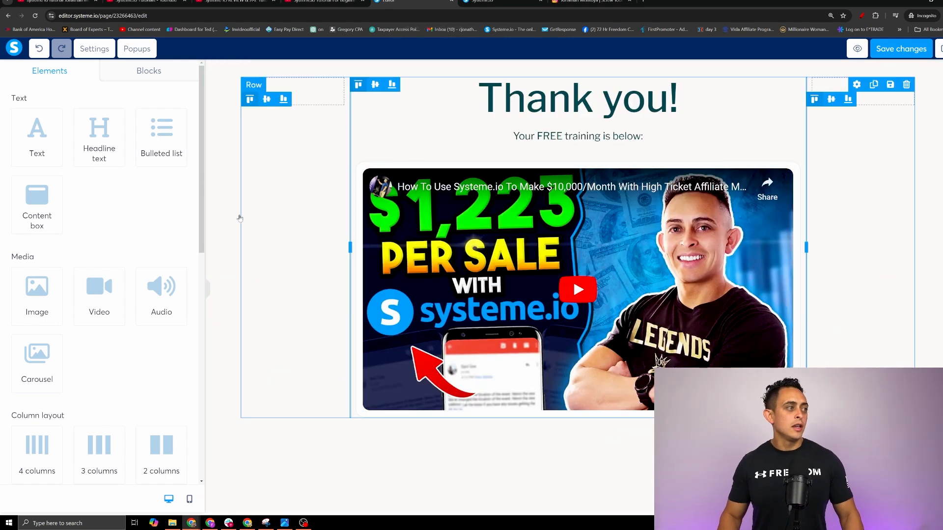
Add a button element directly beneath the video on the thank-you page
scroll(87, 356, "down", 5)
scroll(87, 355, "down", 3)
scroll(94, 295, "up", 2)
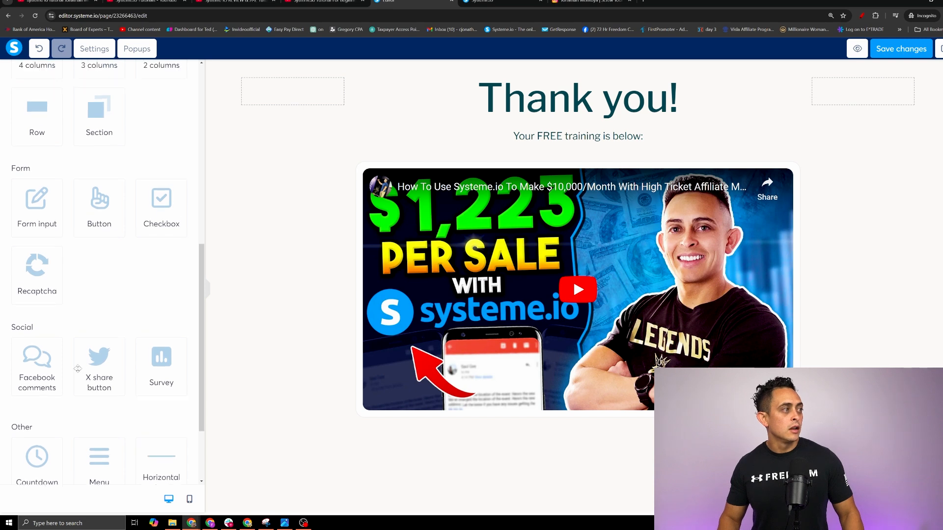
left_click_drag(99, 275, 562, 439)
left_click_drag(559, 151, 577, 367)
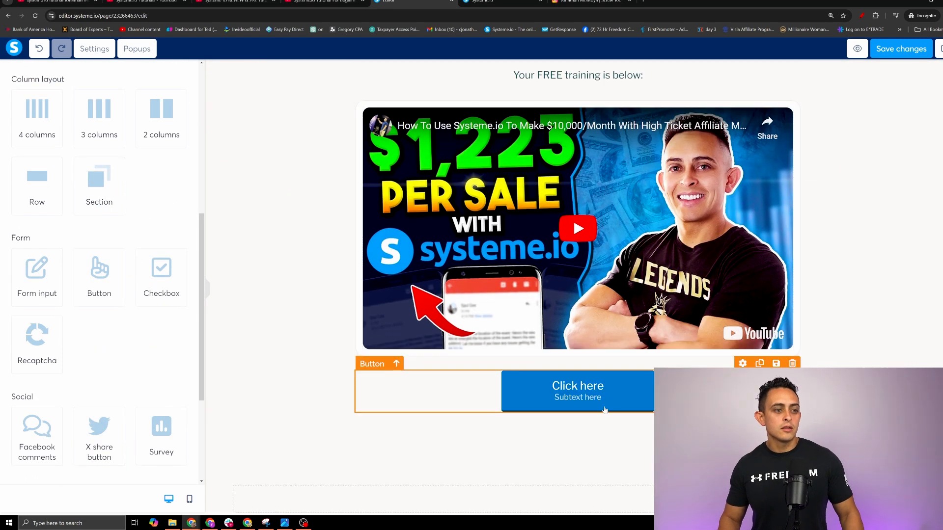
Open the new button's settings and show the available actions for when it is clicked
scroll(603, 409, "up", 1)
left_click(585, 446)
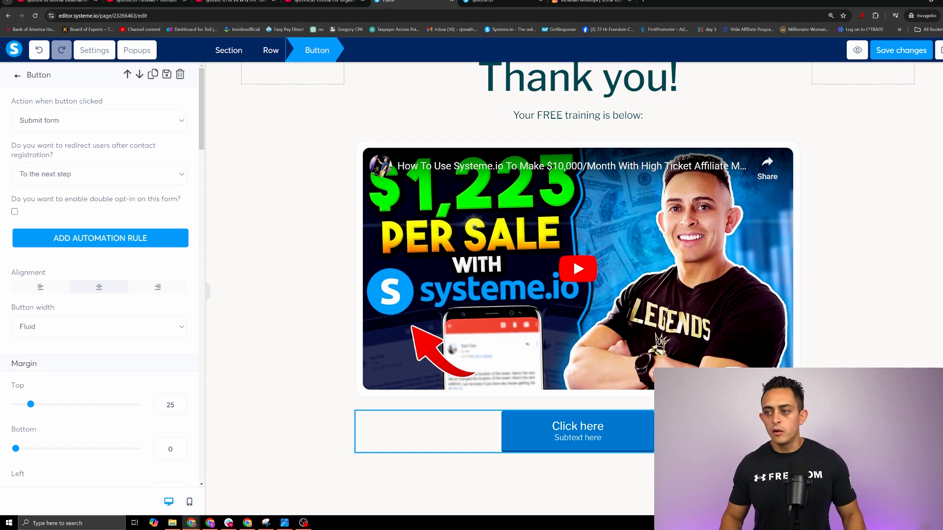
left_click(79, 120)
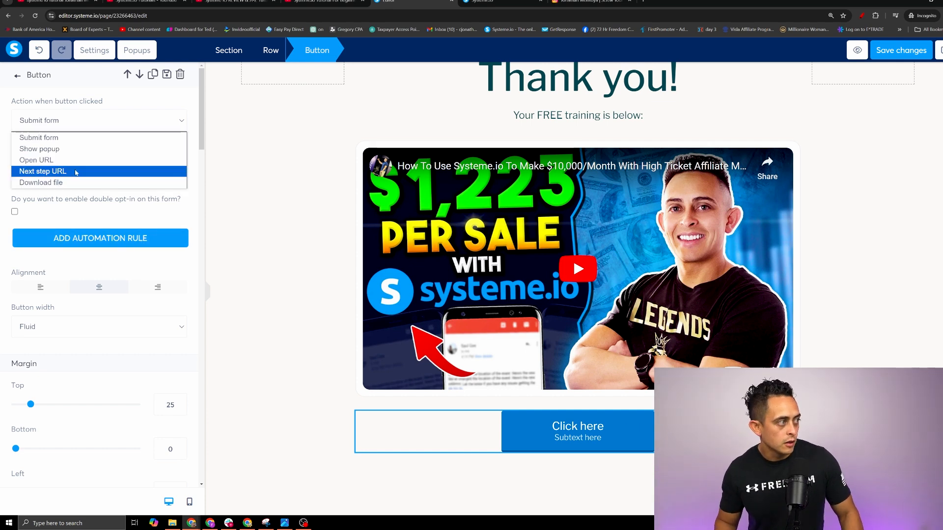
Set the click action of the button below the video to Open URL and look through its styling settings
left_click(89, 160)
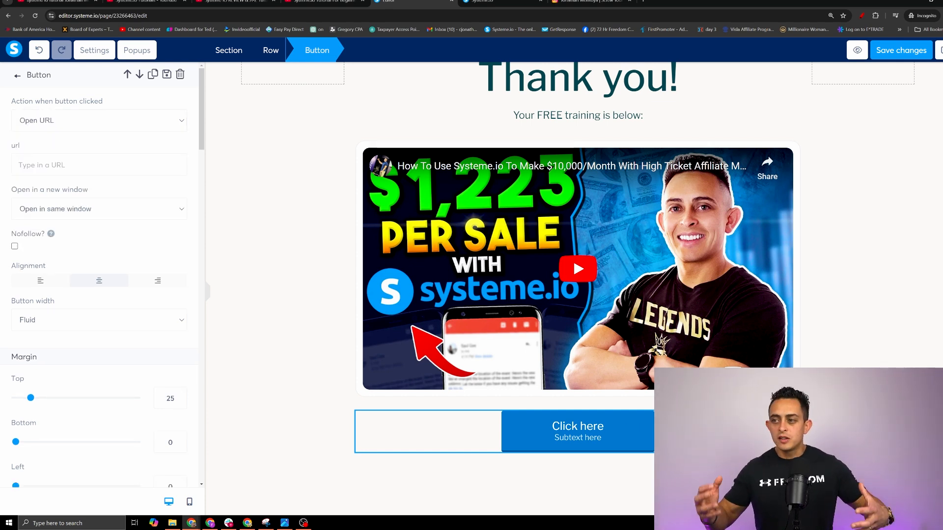
scroll(99, 274, "down", 1)
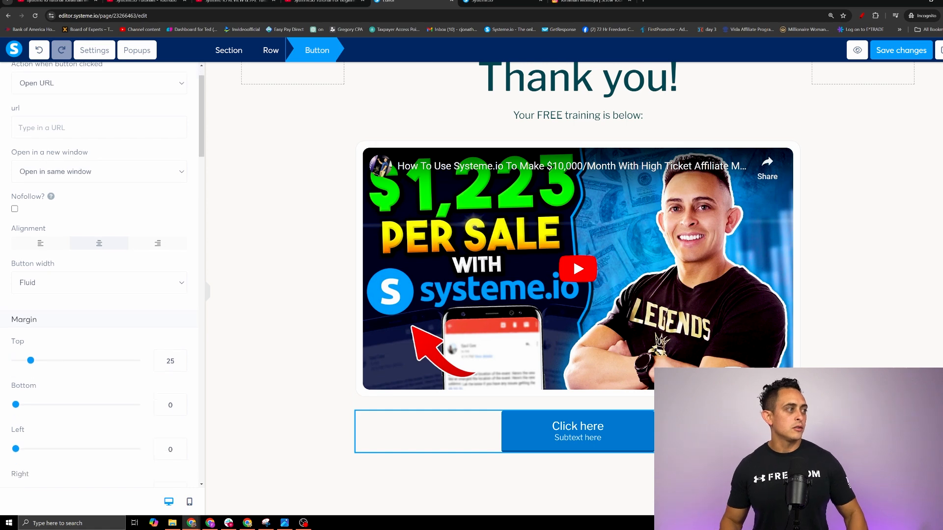
scroll(96, 163, "down", 15)
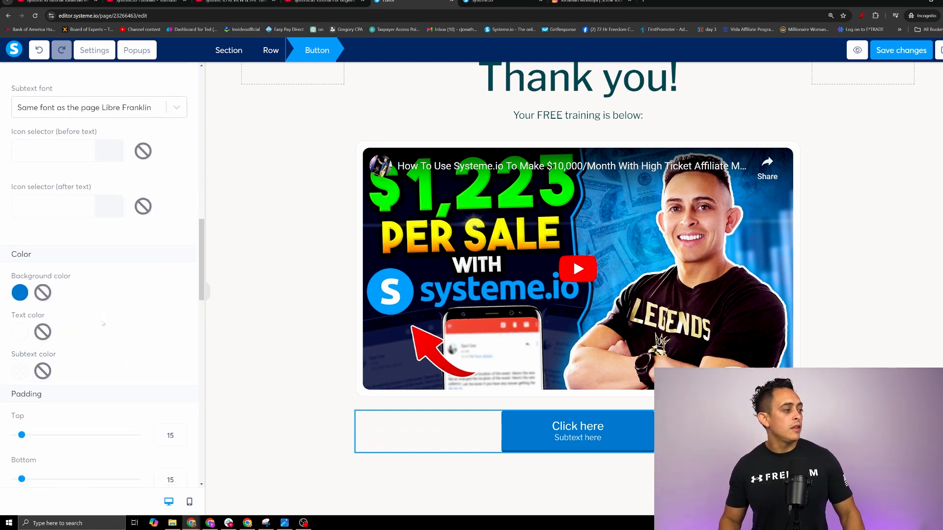
scroll(92, 298, "up", 6)
scroll(92, 298, "up", 2)
scroll(92, 292, "down", 12)
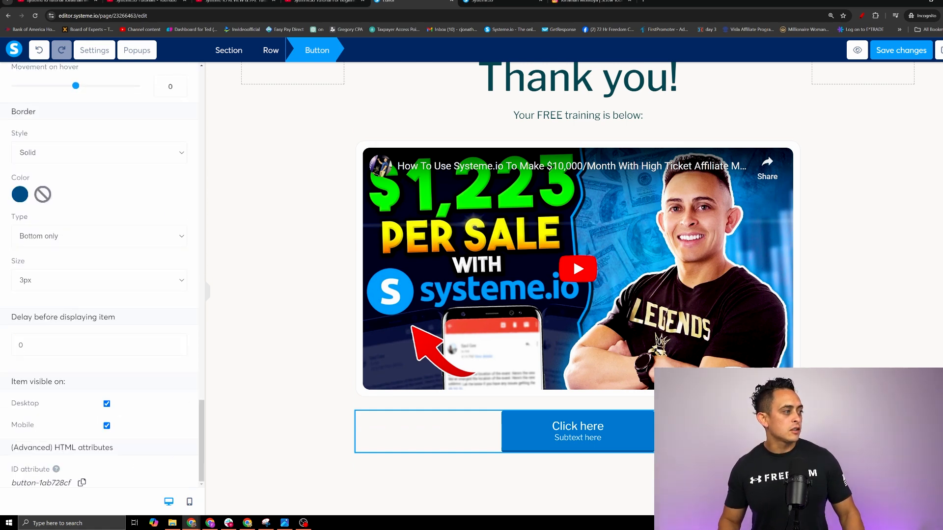
Change the button text to "Join My Facebook Group Here", save the page and leave the editor
scroll(14, 206, "up", 12)
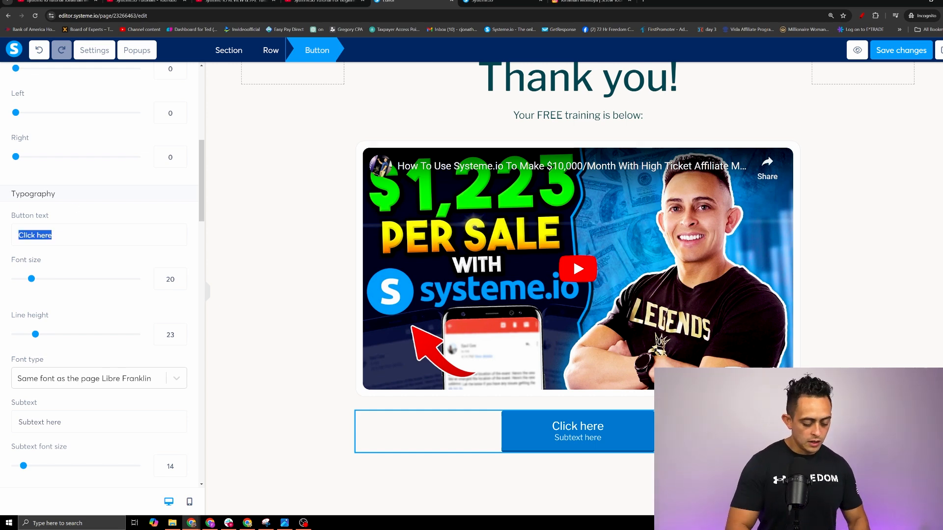
type("Join My Fa")
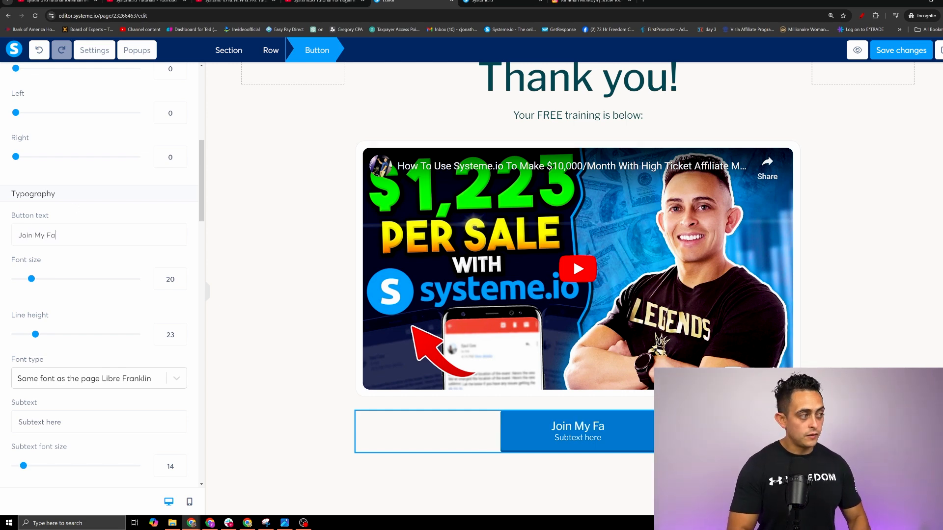
type("cebook Gruop")
key("BackSpace")
key("BackSpace")
key("BackSpace")
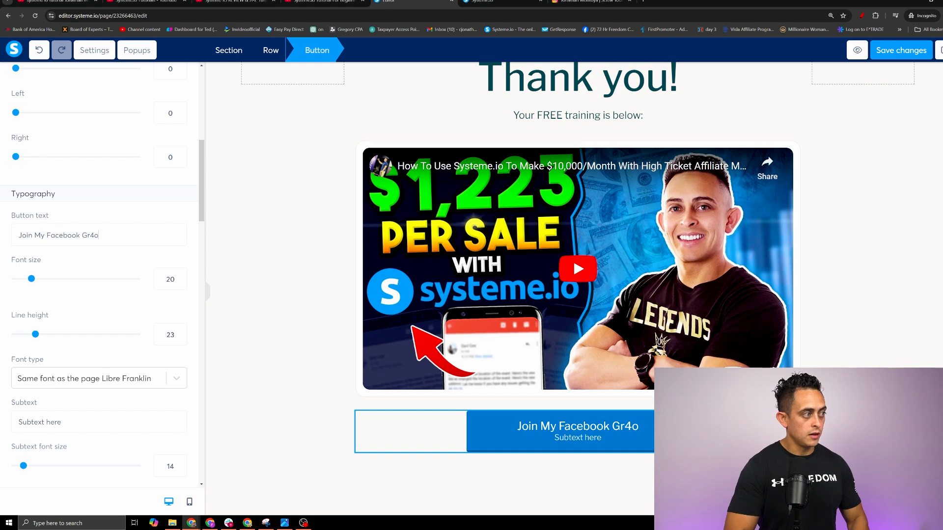
type("=up Here")
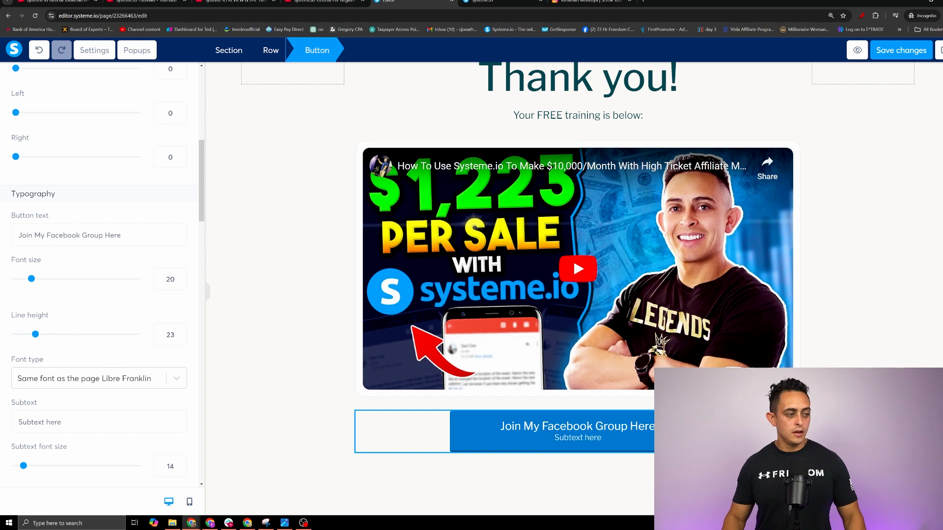
left_click(895, 54)
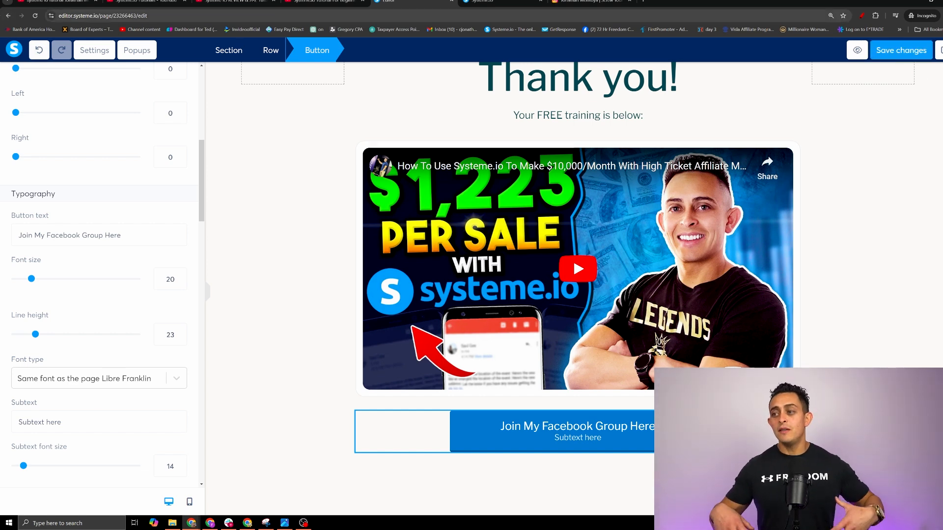
left_click(939, 50)
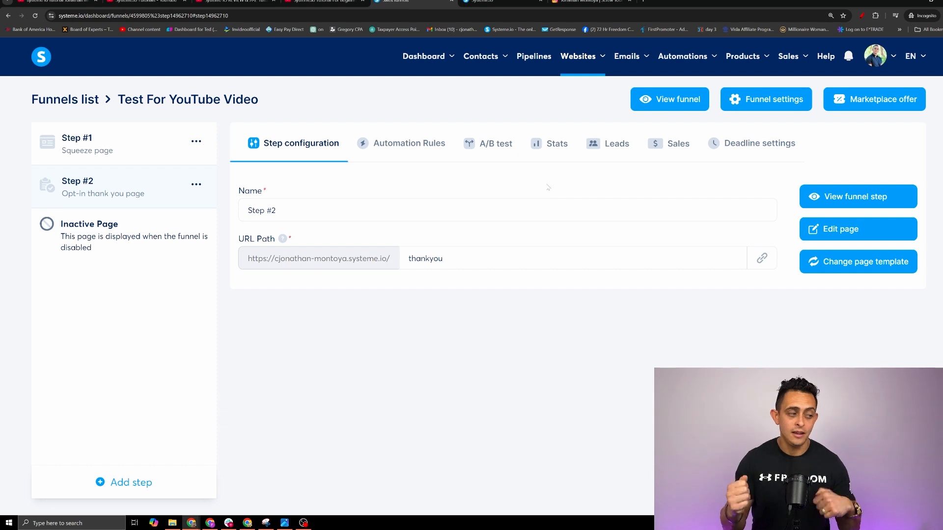
Add a funnel step named "Sales Page" with the step type Order form
left_click(123, 482)
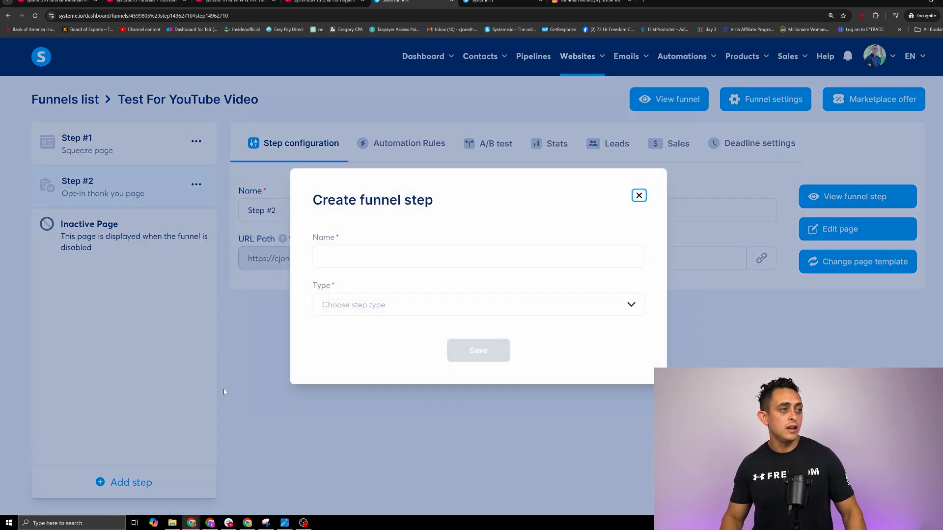
type("Sales Pa")
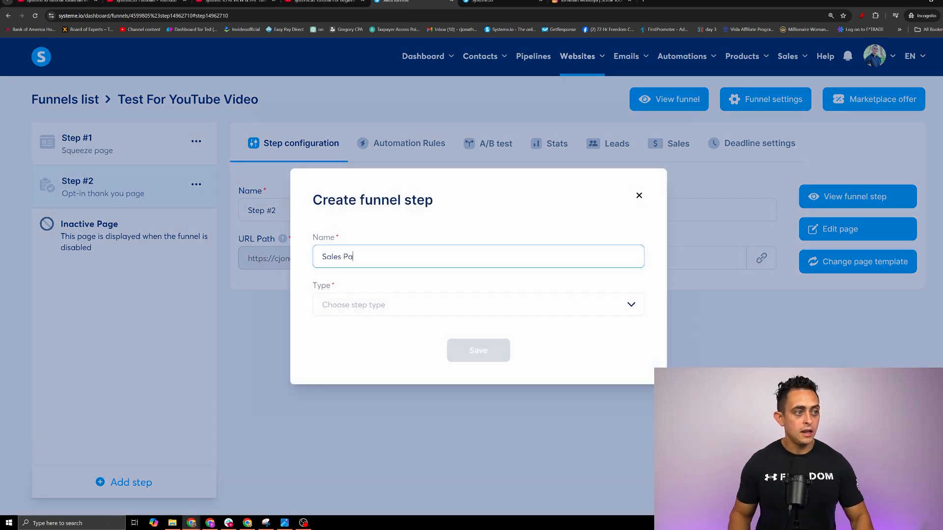
type("ge")
left_click(432, 305)
scroll(421, 415, "down", 2)
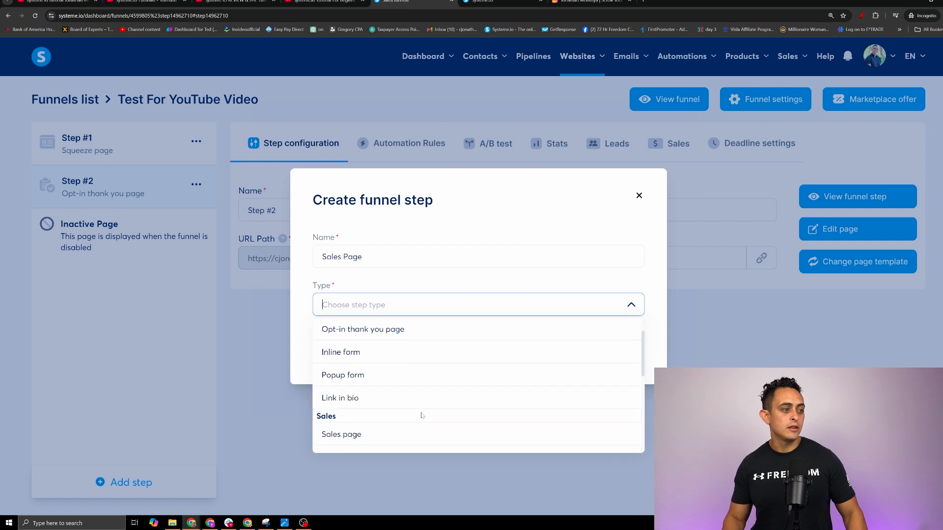
scroll(421, 415, "down", 2)
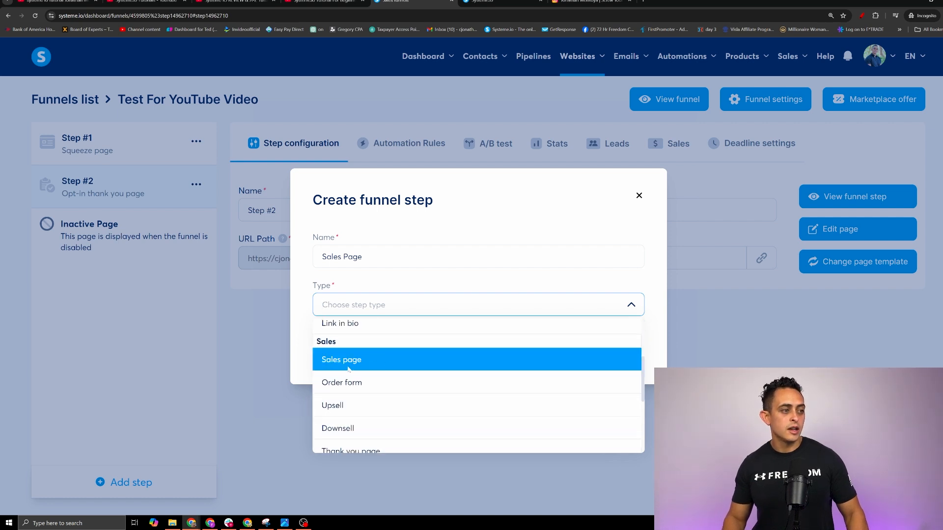
left_click(366, 387)
left_click(479, 351)
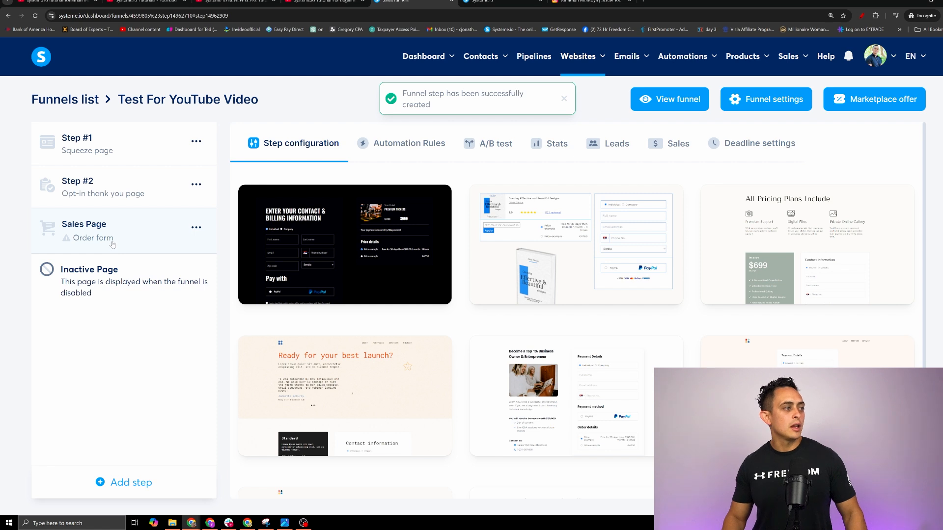
Move the Sales Page step between Step #1 and Step #2 and apply the "Fitness and wellness program" template to it
left_click_drag(112, 244, 124, 217)
left_click_drag(84, 186, 105, 191)
mouse_move(716, 272)
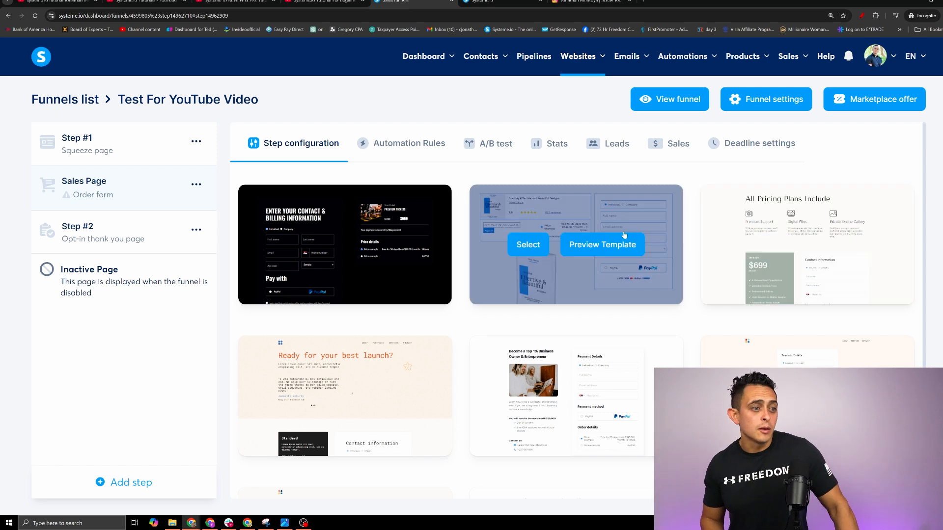
scroll(626, 235, "down", 3)
left_click(527, 381)
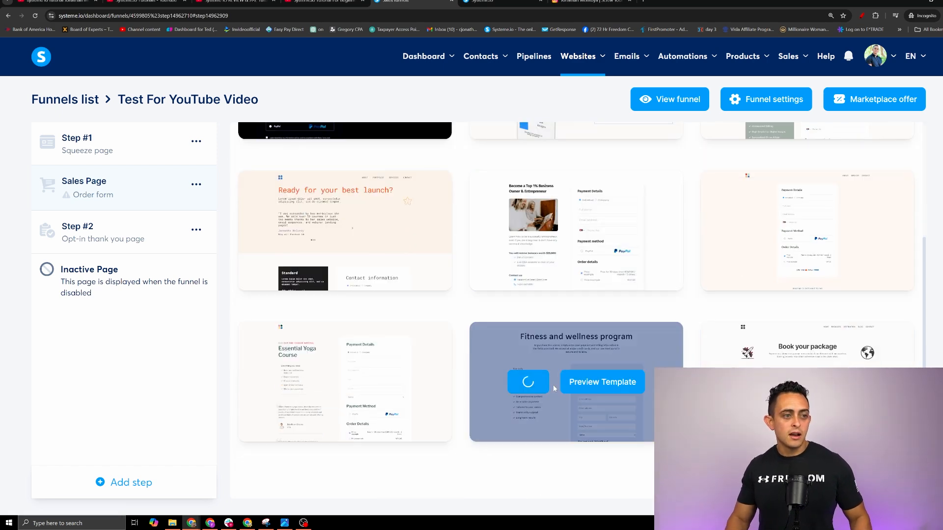
Set the offer type of the Sales Page step to Digital product
scroll(530, 301, "down", 2)
scroll(528, 309, "down", 1)
scroll(521, 331, "up", 2)
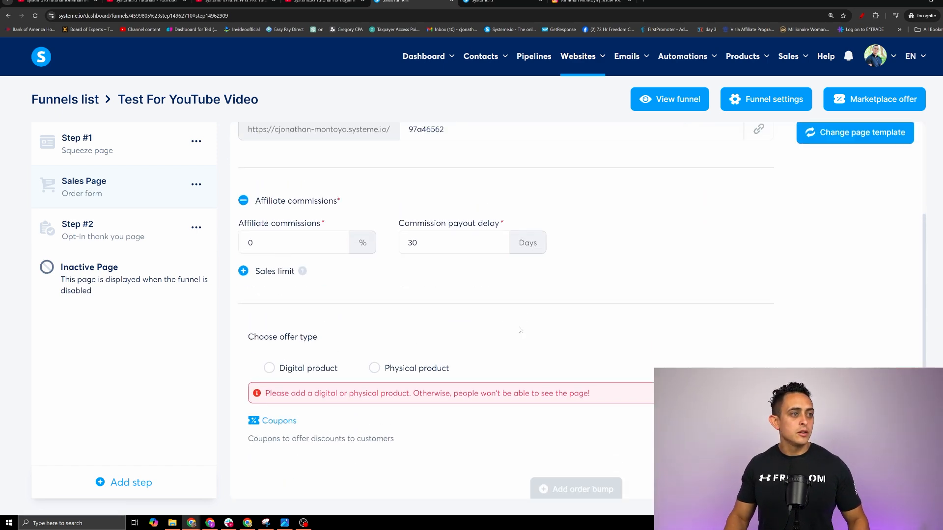
scroll(500, 364, "down", 2)
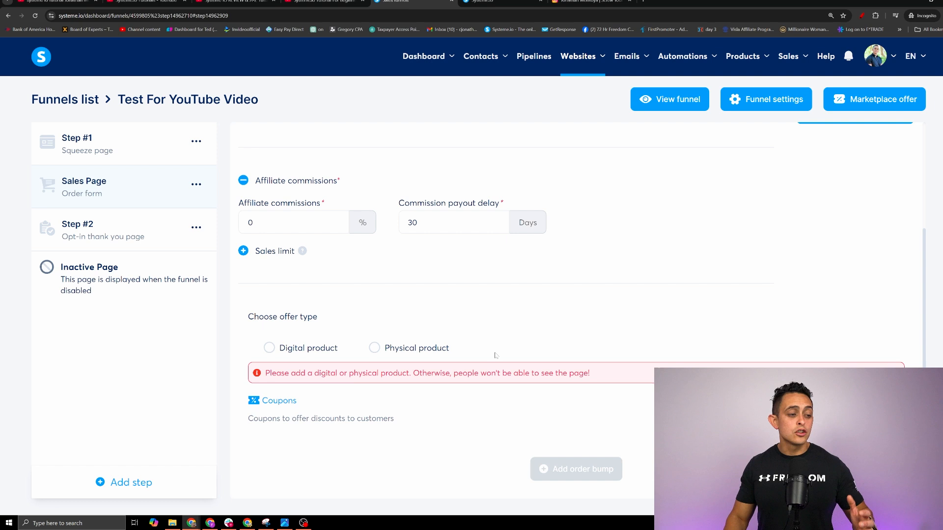
left_click(342, 345)
scroll(359, 334, "down", 2)
scroll(329, 348, "up", 4)
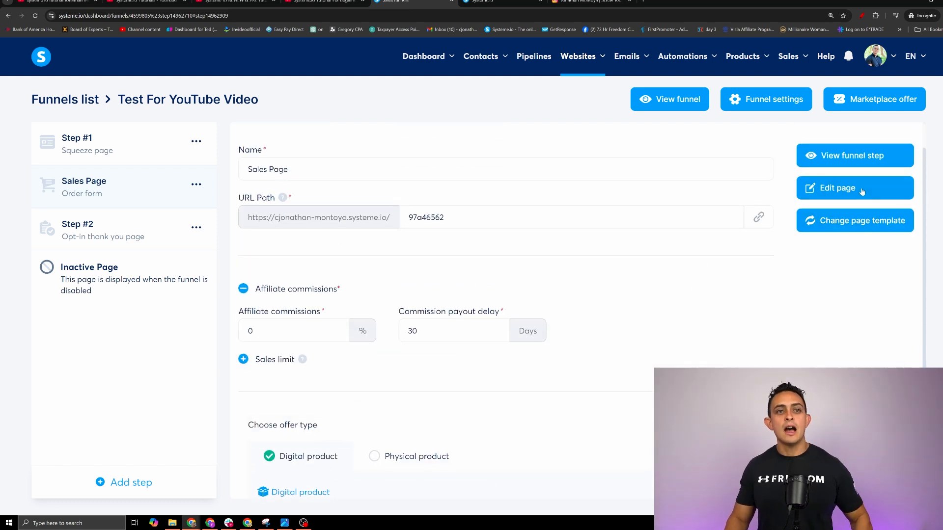
Open the Sales Page in the page editor and examine its order form, selecting the payment methods element
left_click(861, 191)
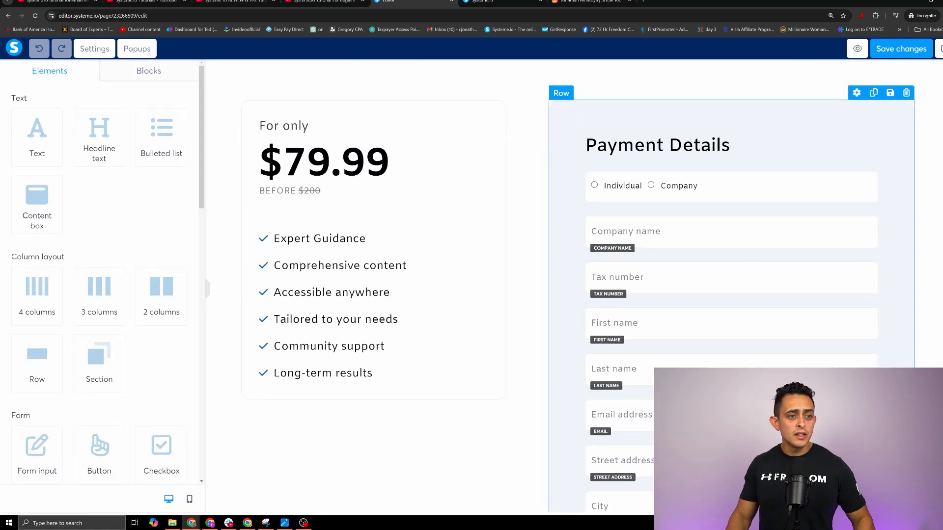
scroll(731, 295, "down", 3)
scroll(732, 295, "down", 2)
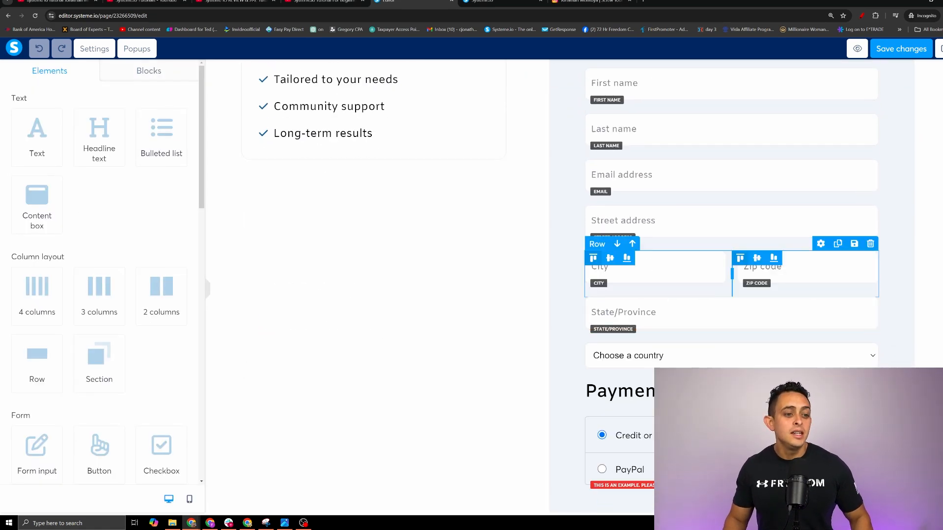
scroll(628, 344, "down", 2)
left_click(633, 363)
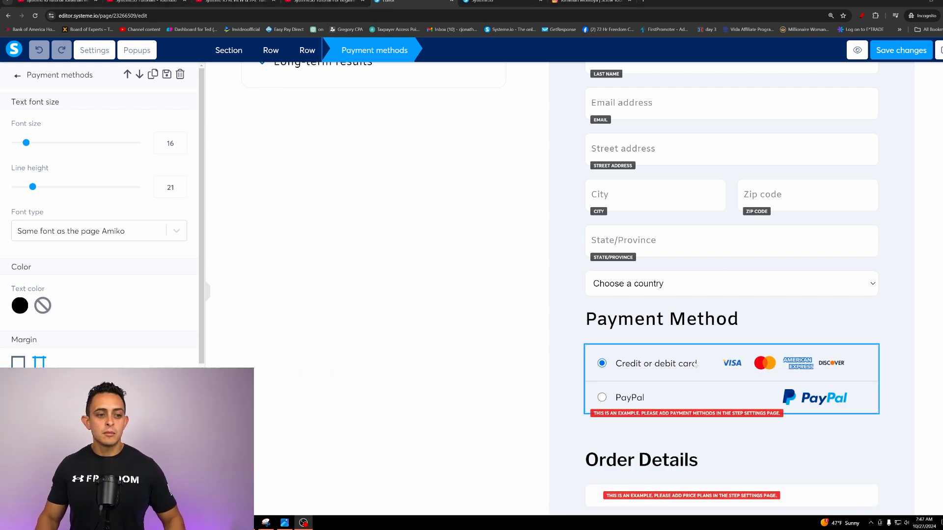
key("ctrl+minus")
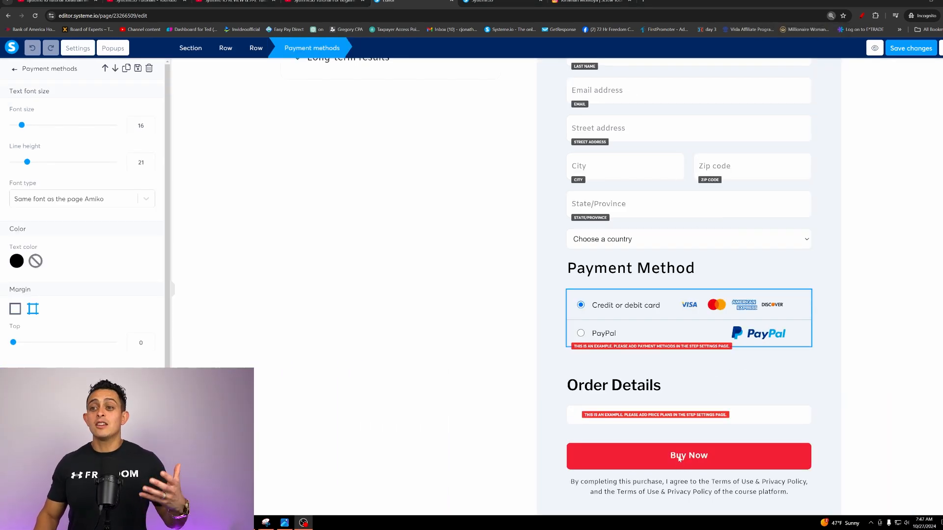
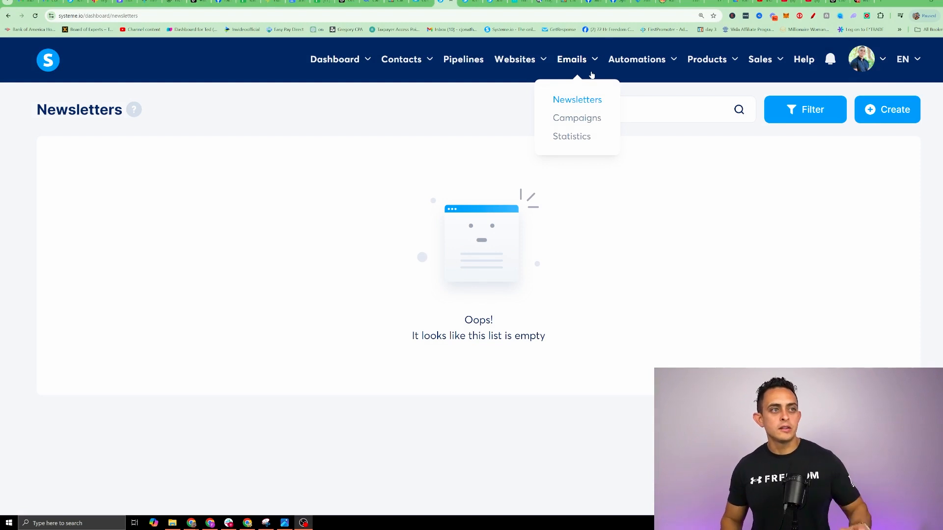
Create an automation workflow named "test 1"
mouse_move(644, 66)
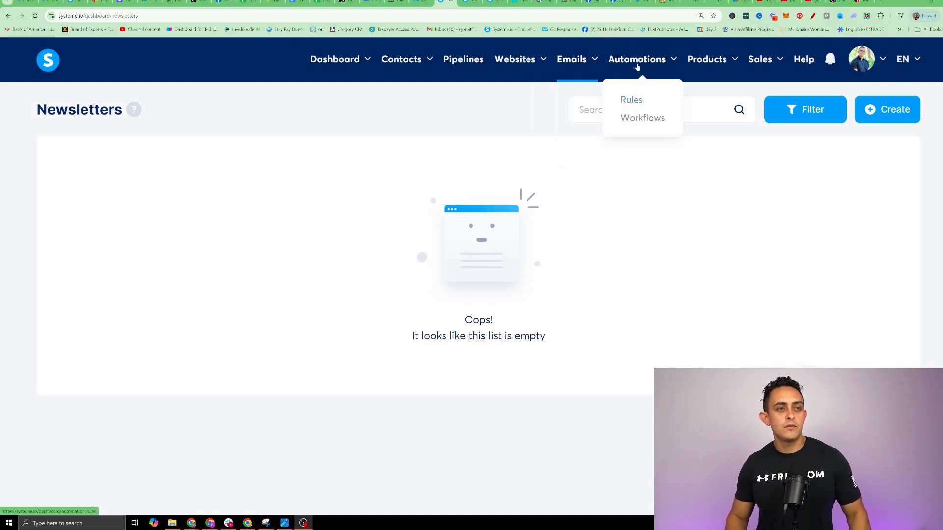
left_click(637, 117)
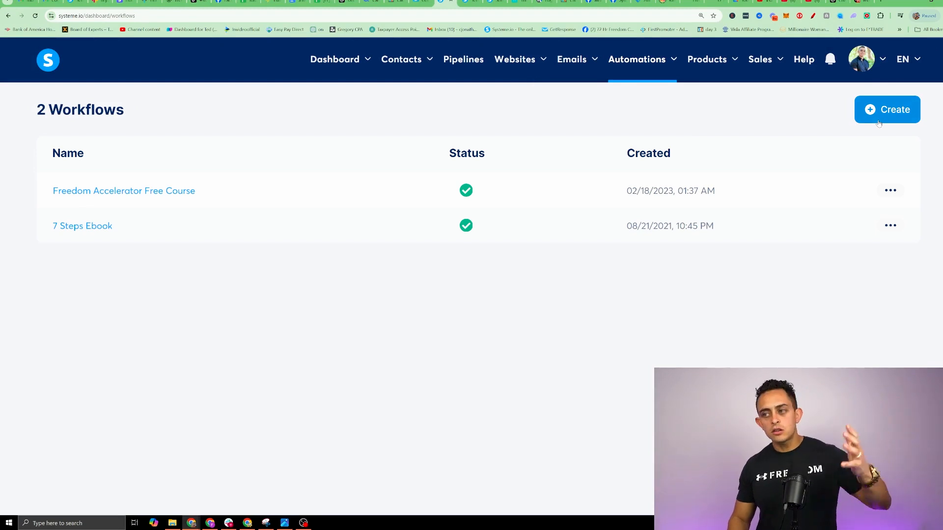
left_click(879, 122)
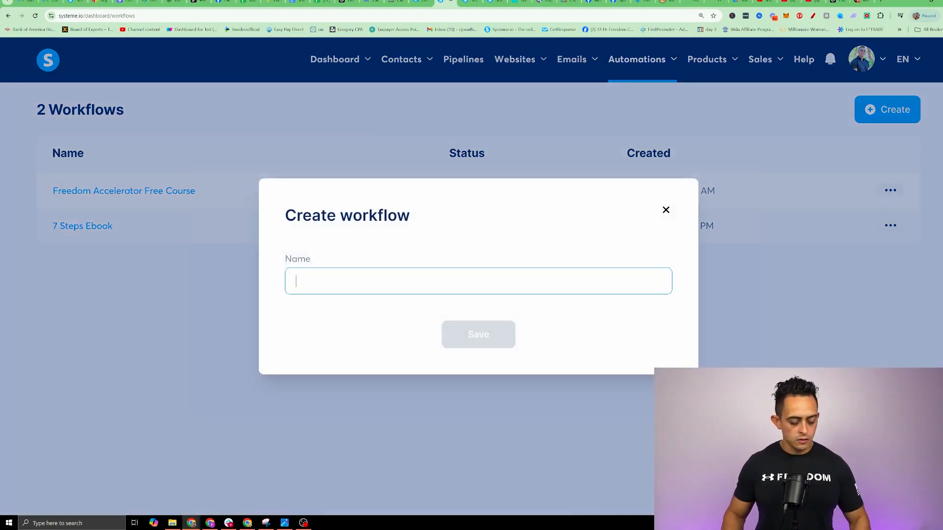
type("test 1")
left_click(465, 334)
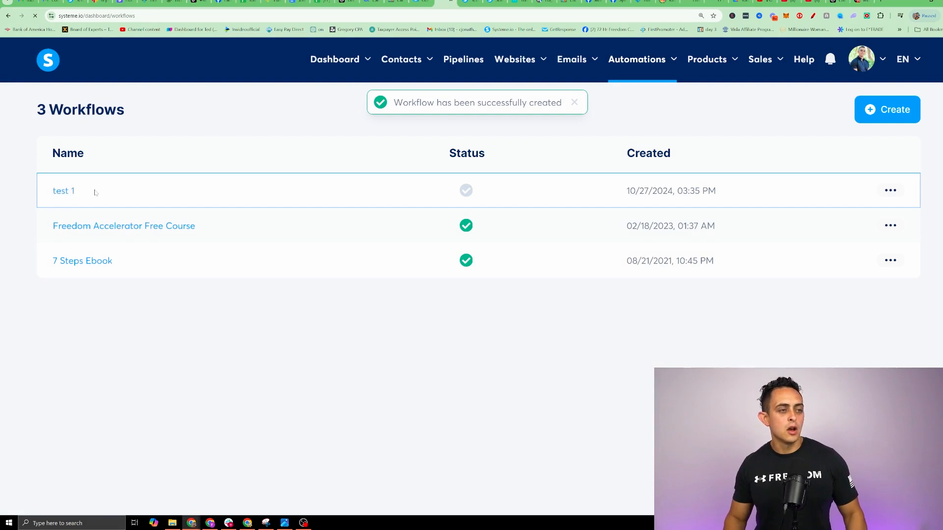
In the "test 1" workflow, create a "Funnel form subscribed" trigger for Step #1 of the Test For YouTube Video funnel
left_click(93, 191)
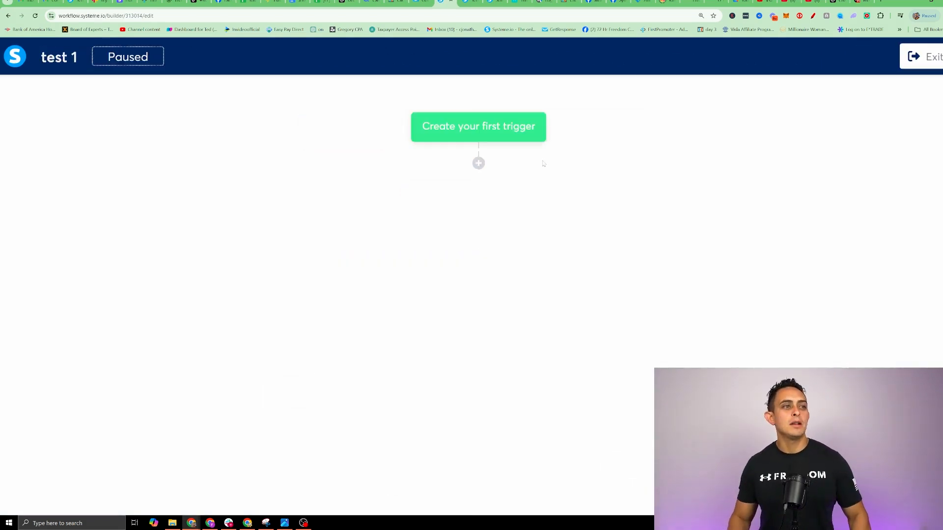
left_click(510, 128)
left_click(420, 231)
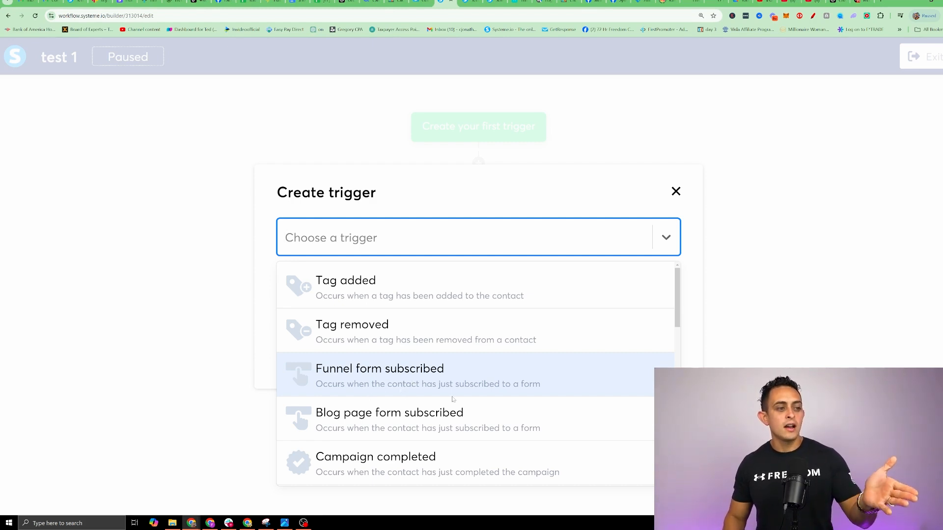
left_click(515, 384)
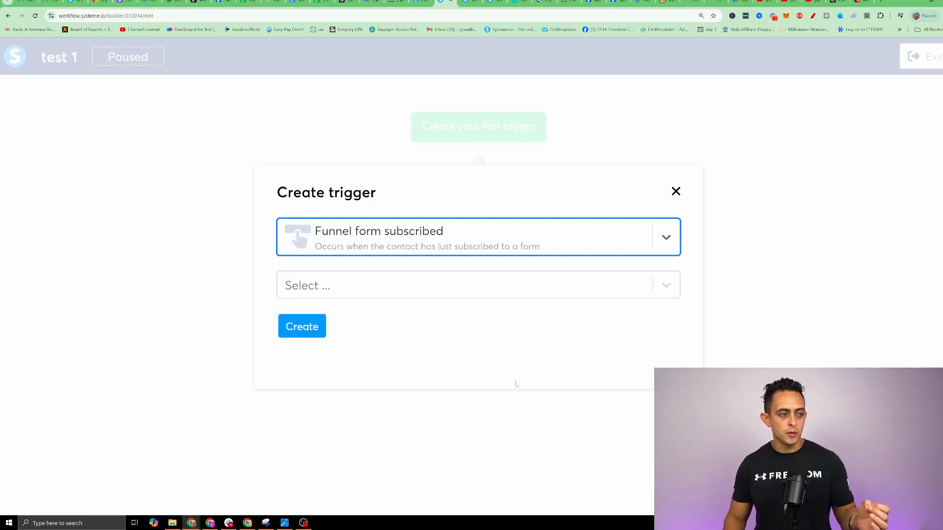
left_click(373, 292)
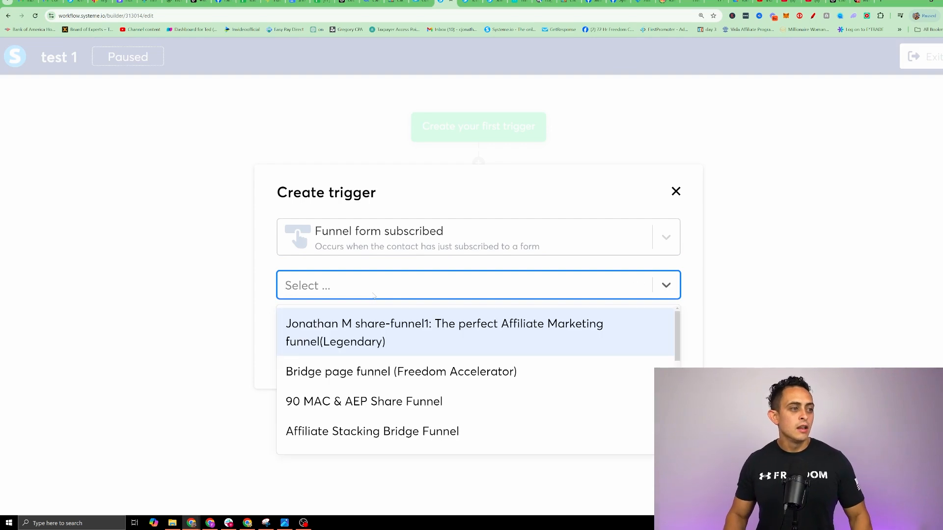
scroll(442, 357, "down", 5)
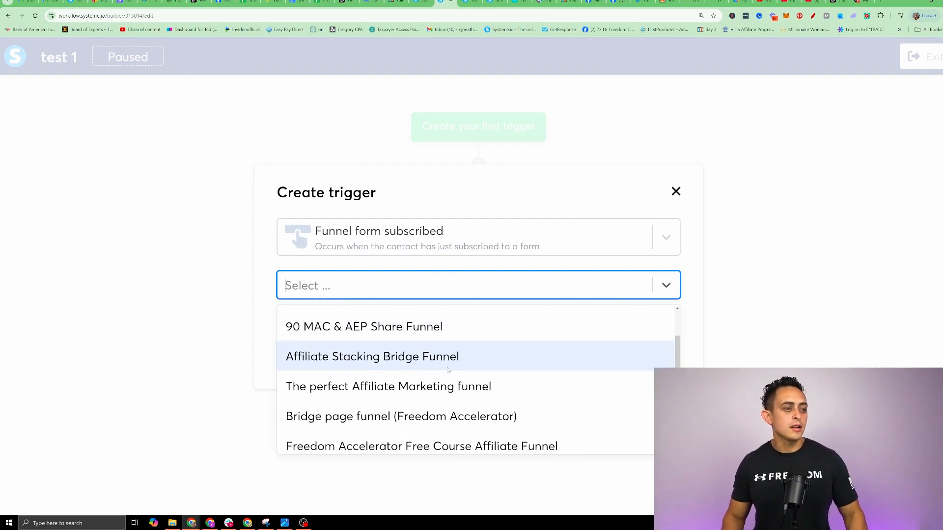
scroll(443, 367, "down", 1)
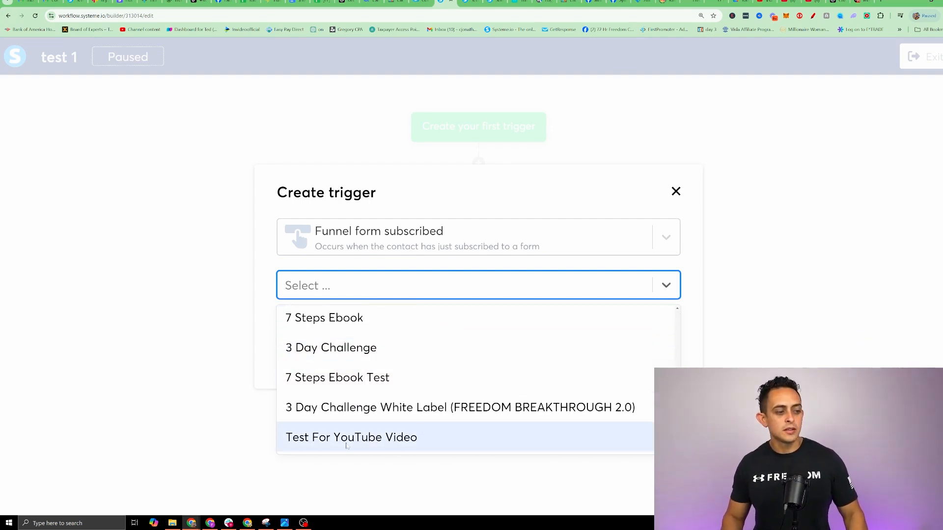
left_click(364, 439)
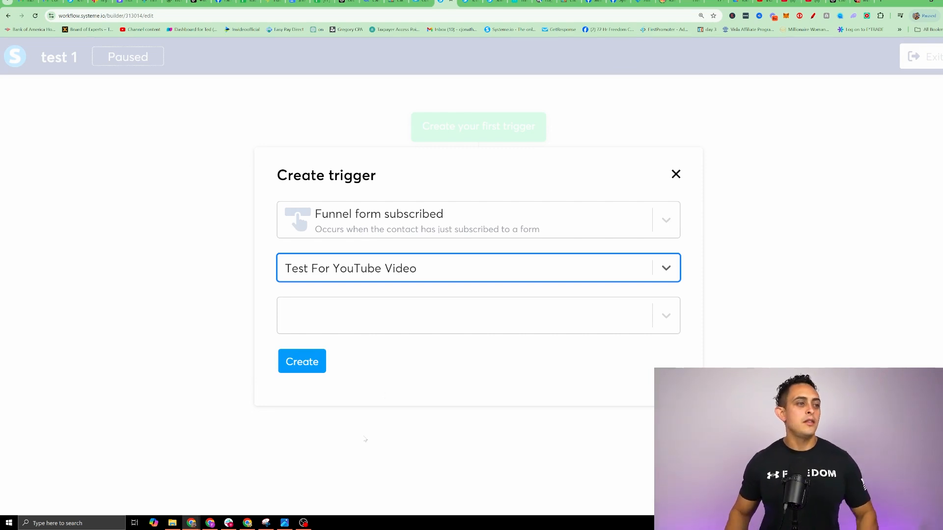
left_click(361, 317)
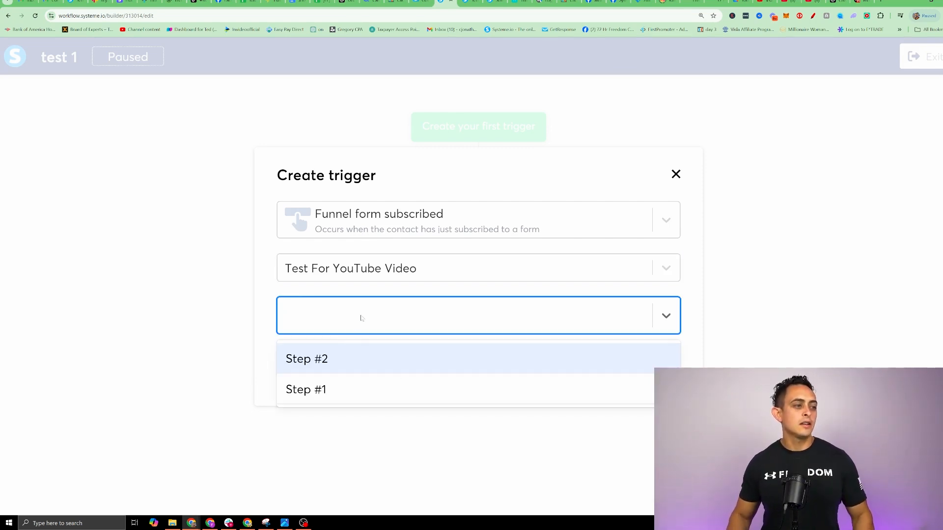
left_click(329, 395)
left_click(306, 372)
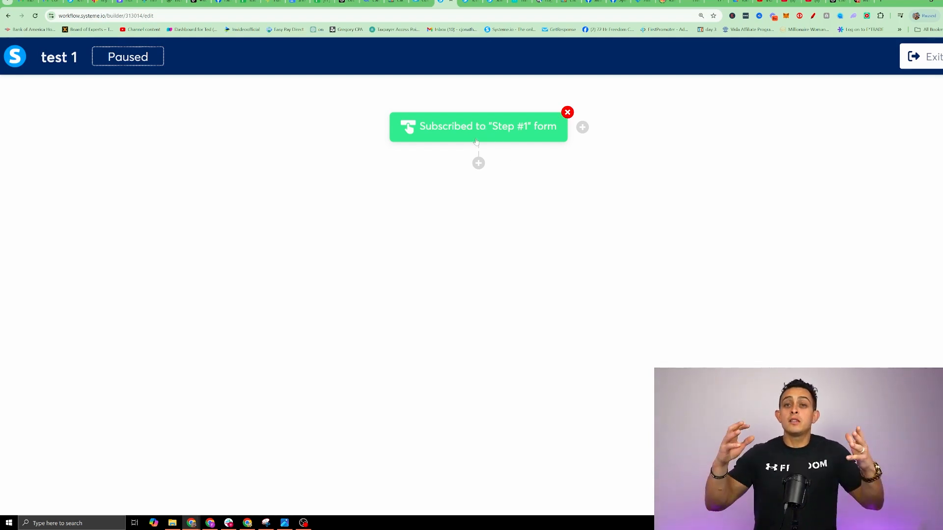
left_click(478, 163)
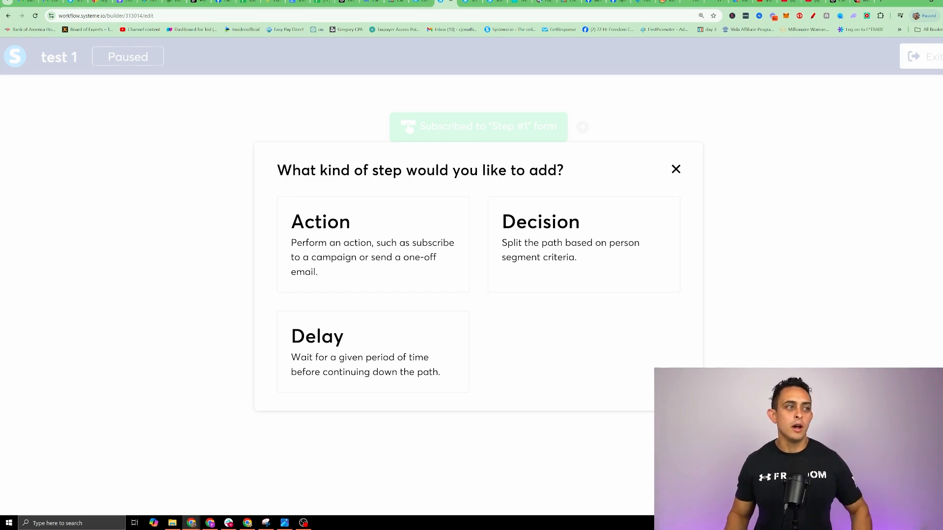
left_click(377, 251)
left_click(417, 238)
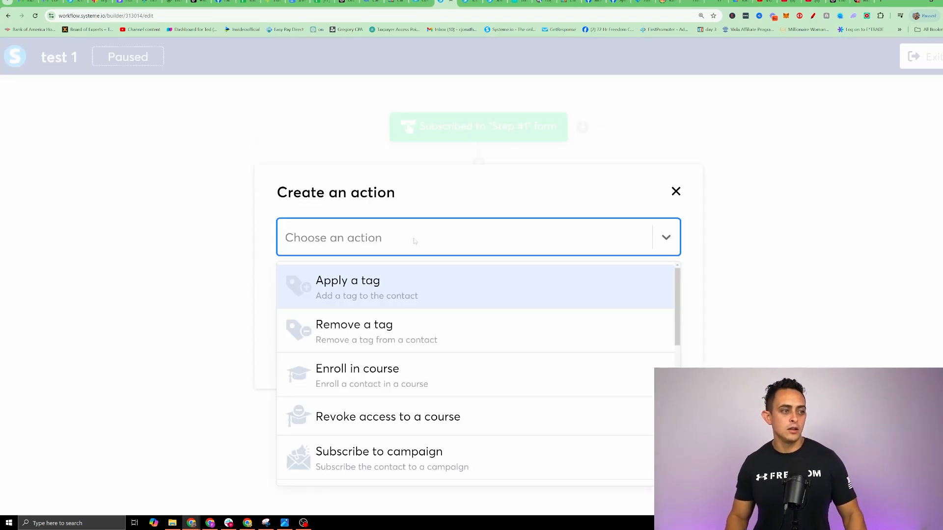
left_click(389, 293)
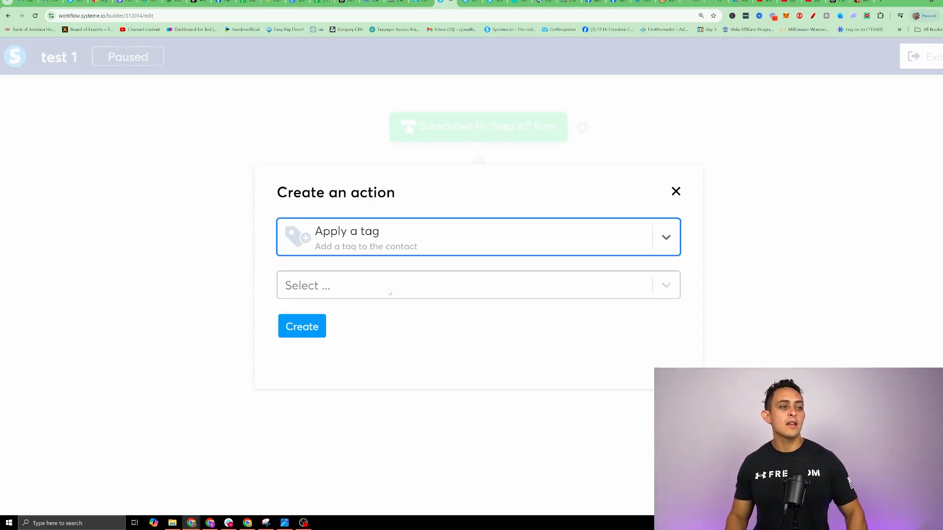
left_click(378, 278)
left_click(416, 282)
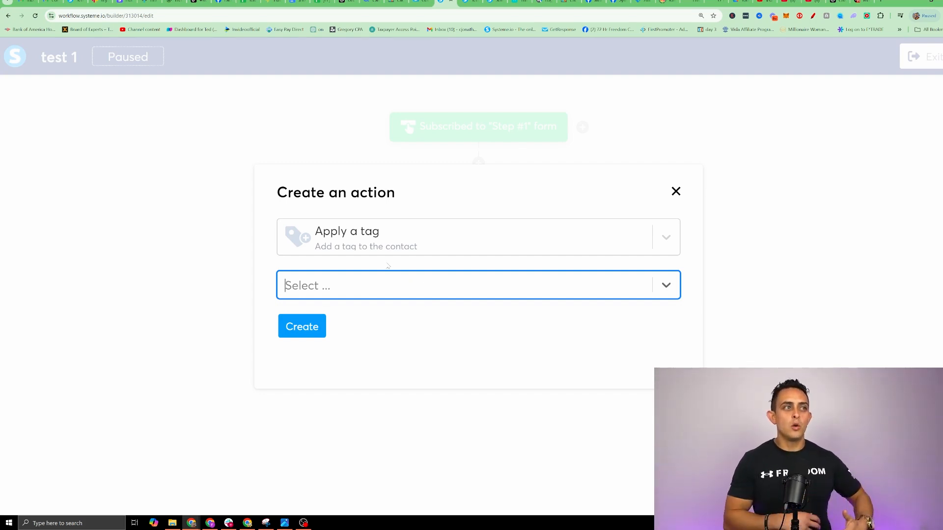
left_click(373, 294)
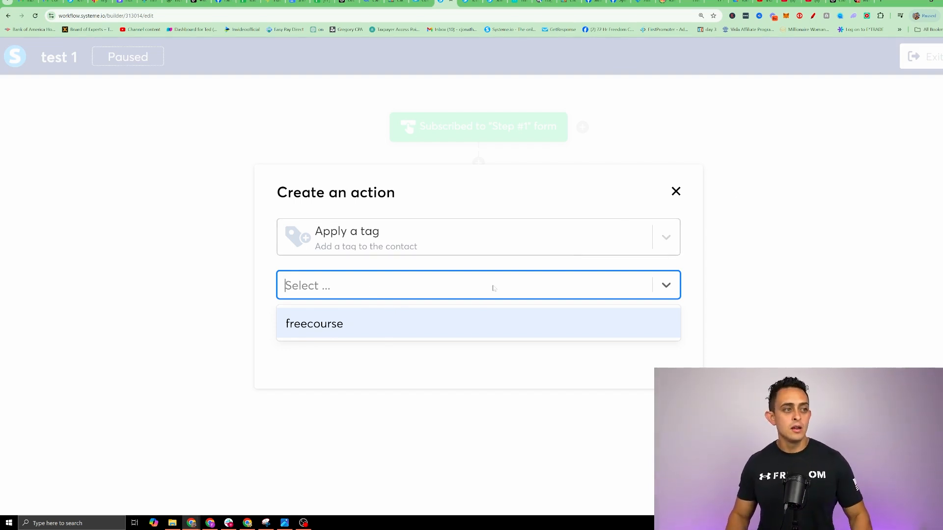
left_click(675, 192)
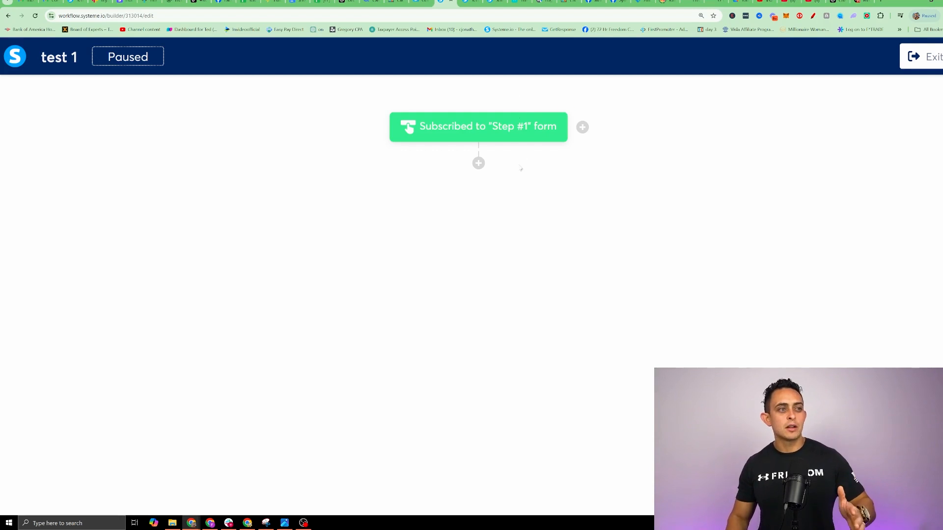
left_click(478, 163)
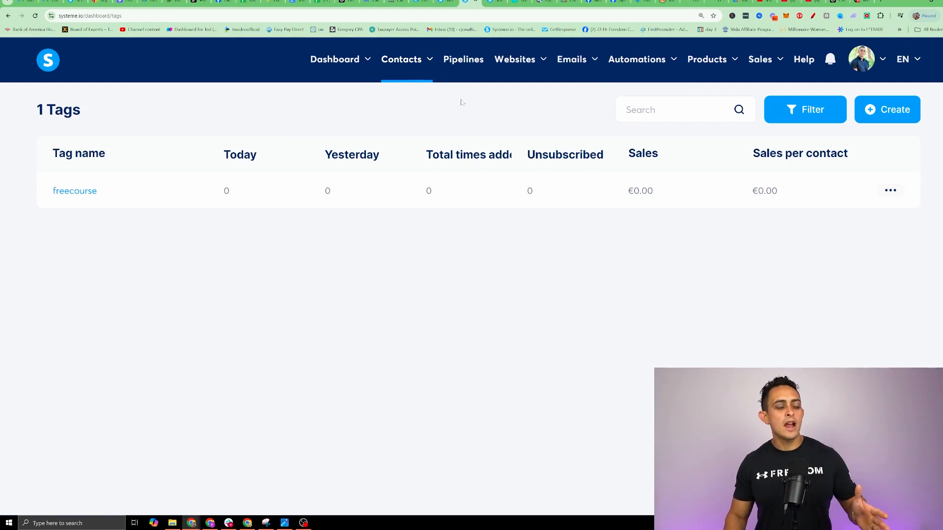
Create a contact tag named "Freeleadmagnet"
mouse_move(416, 73)
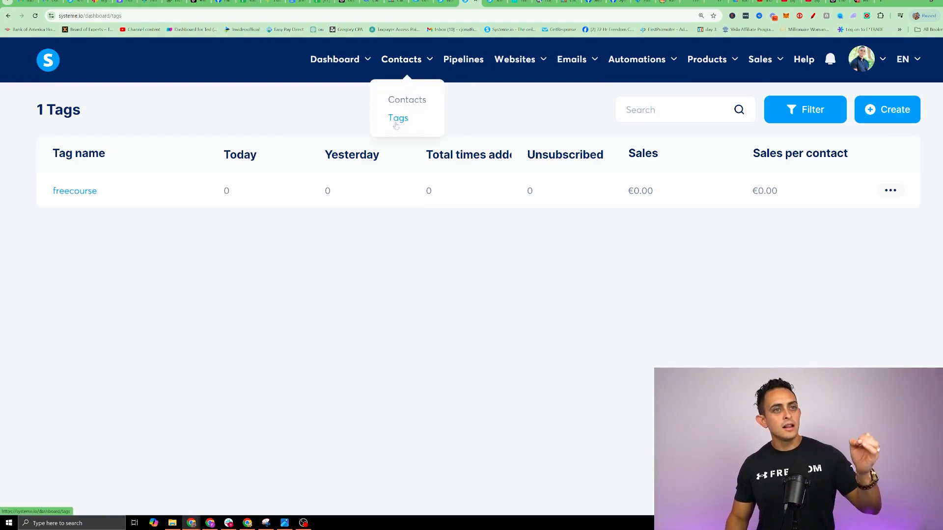
key("ctrl+plus")
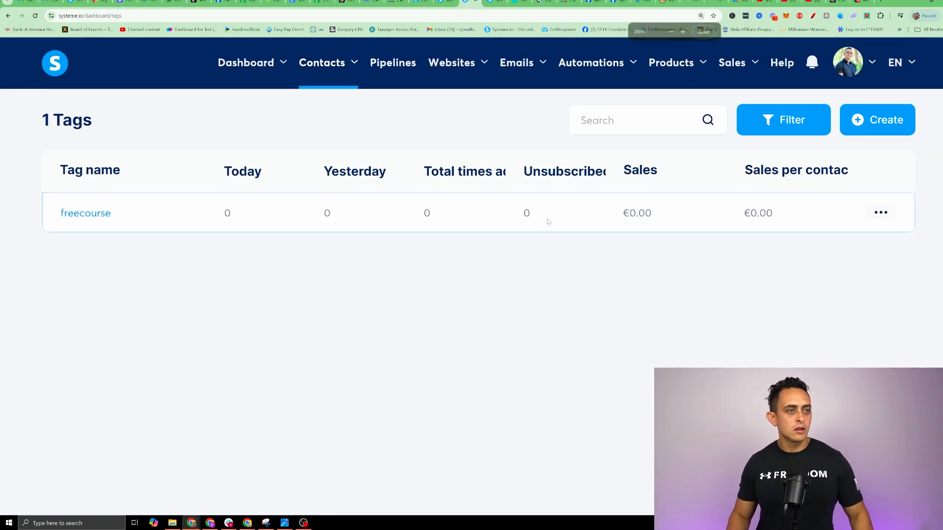
key("ctrl+minus")
left_click(891, 114)
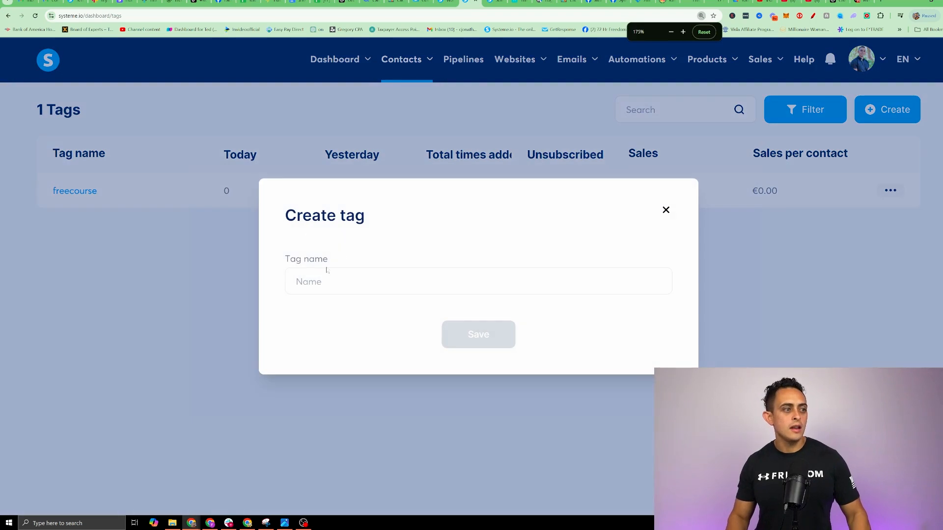
type("Fre")
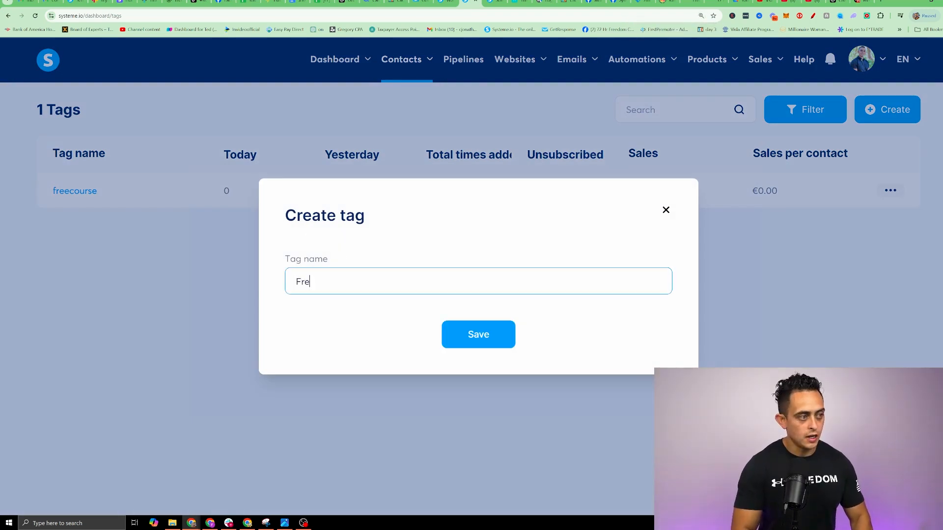
type("eleadmagnet")
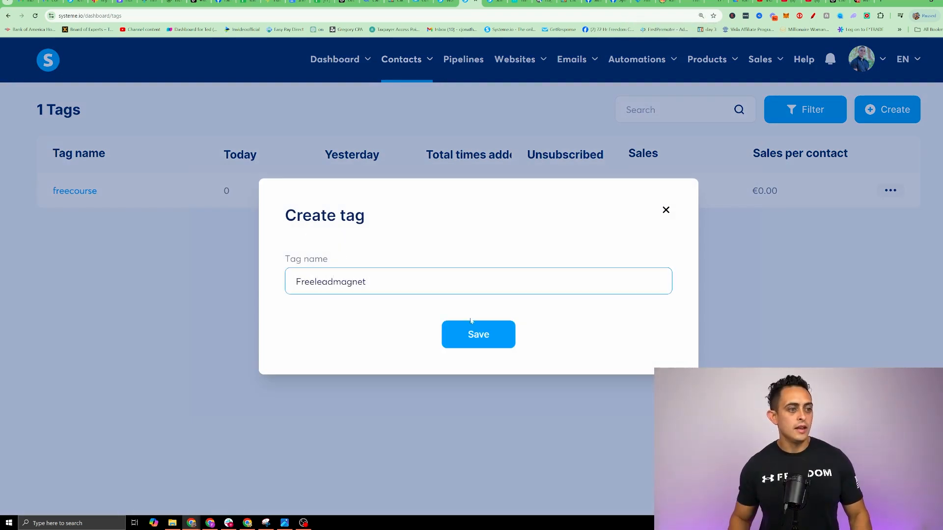
left_click(470, 321)
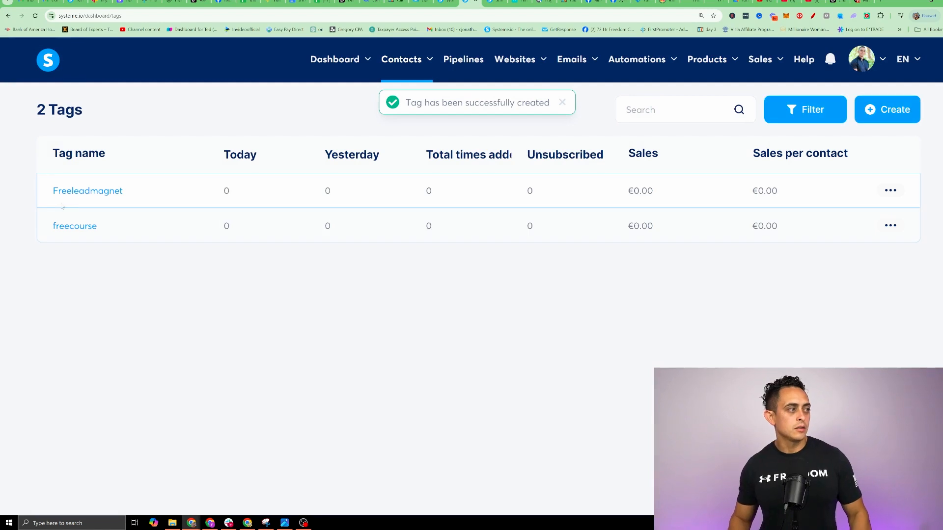
left_click_drag(51, 190, 140, 198)
left_click(475, 350)
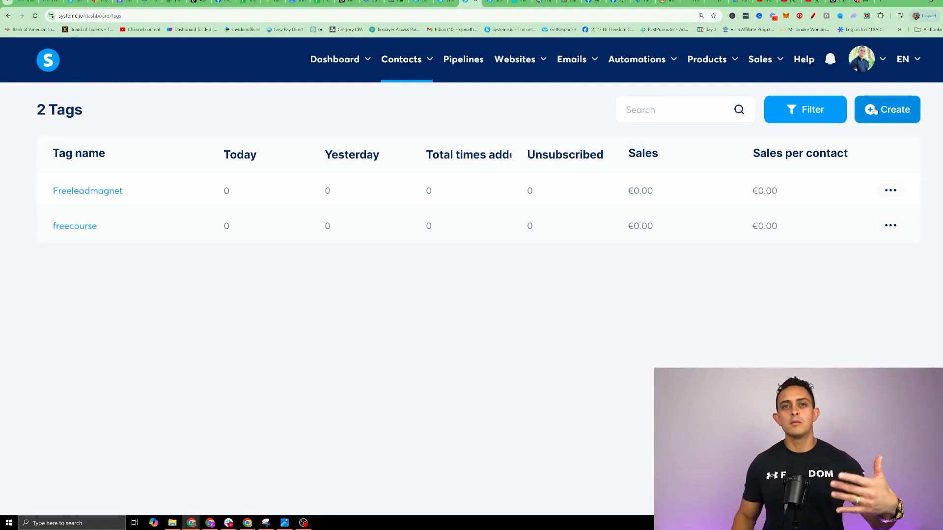
Create another contact tag named "Buyerformycourse"
left_click(873, 111)
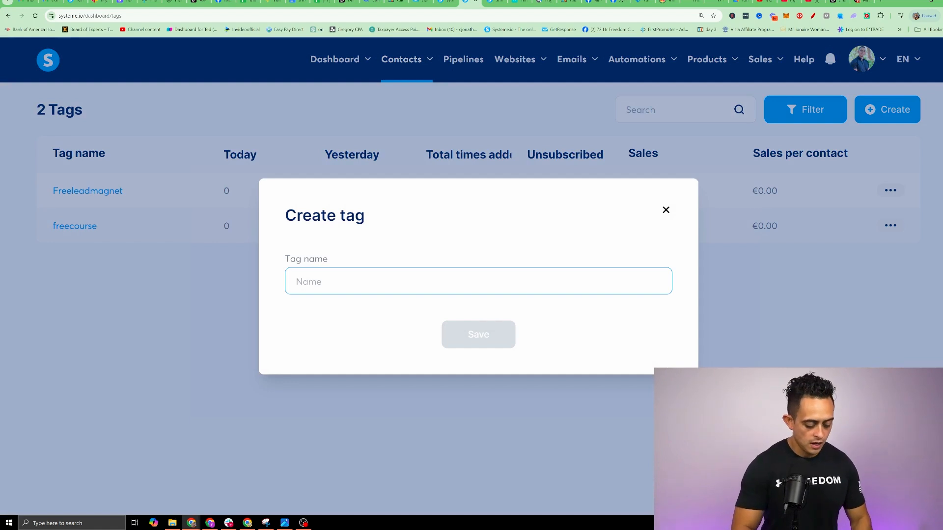
type("Buyerformycourse")
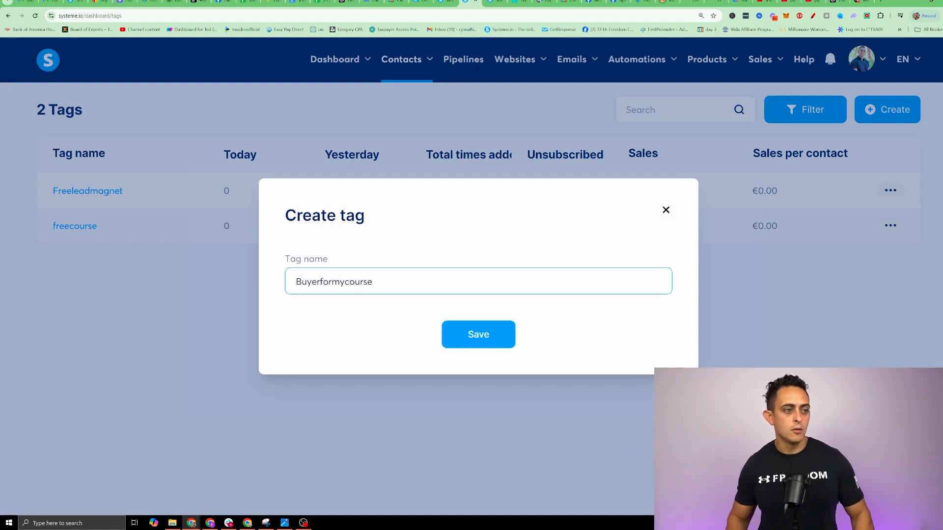
left_click(475, 335)
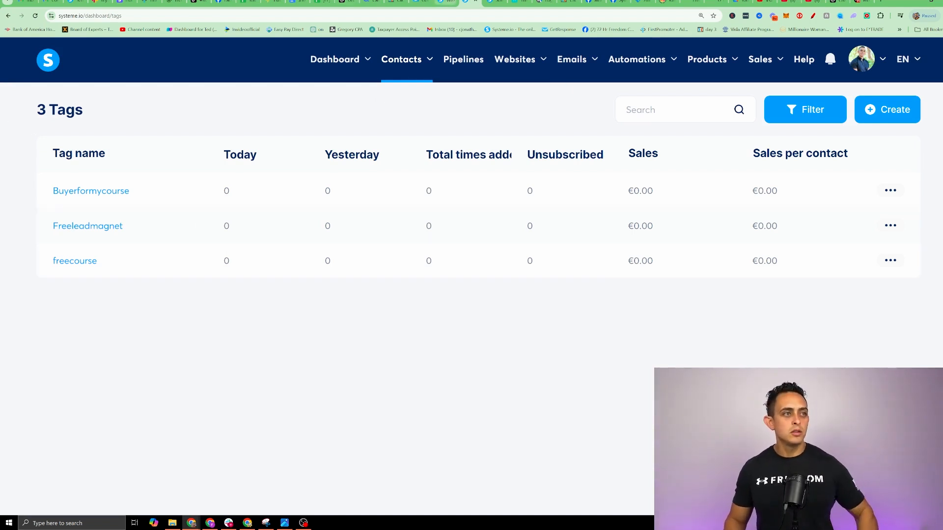
Reopen the "test 1" workflow and add an "Apply a tag" action with the Freeleadmagnet tag below the form subscription trigger
left_click(444, 2)
left_click(673, 168)
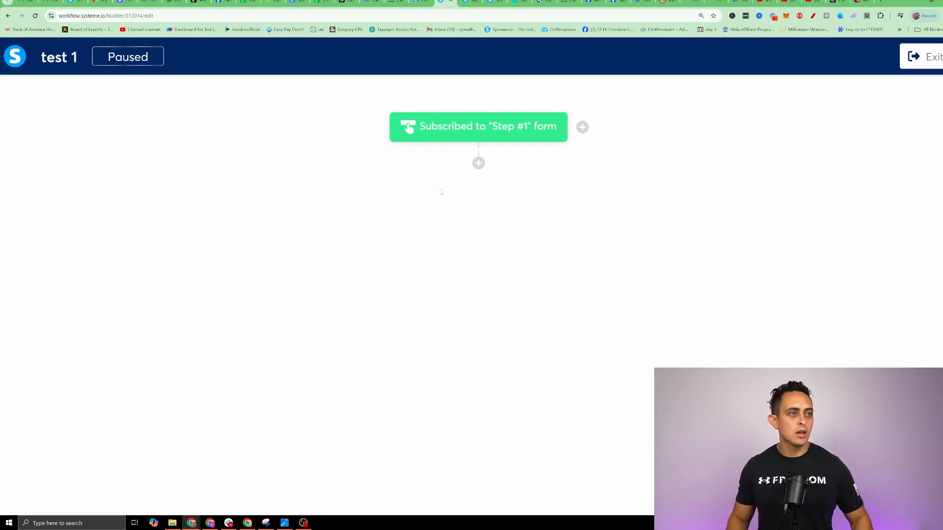
left_click(923, 57)
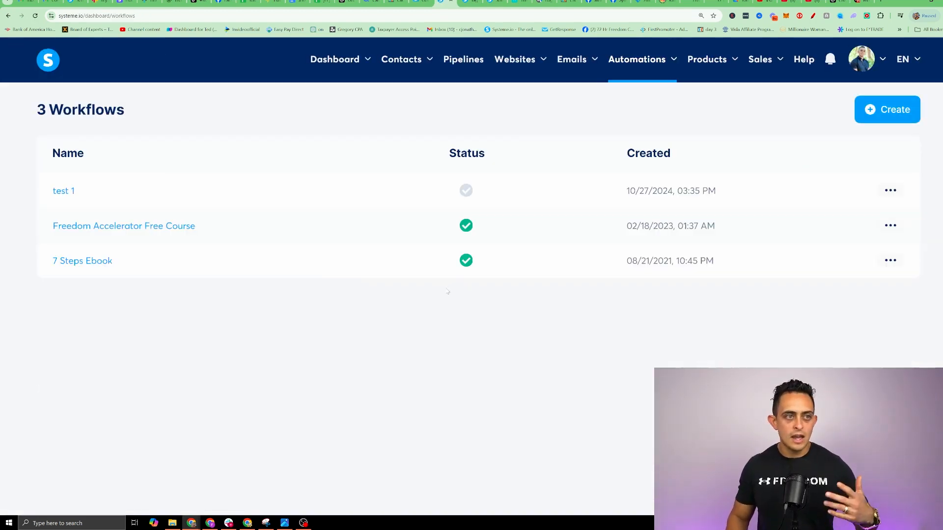
left_click(68, 193)
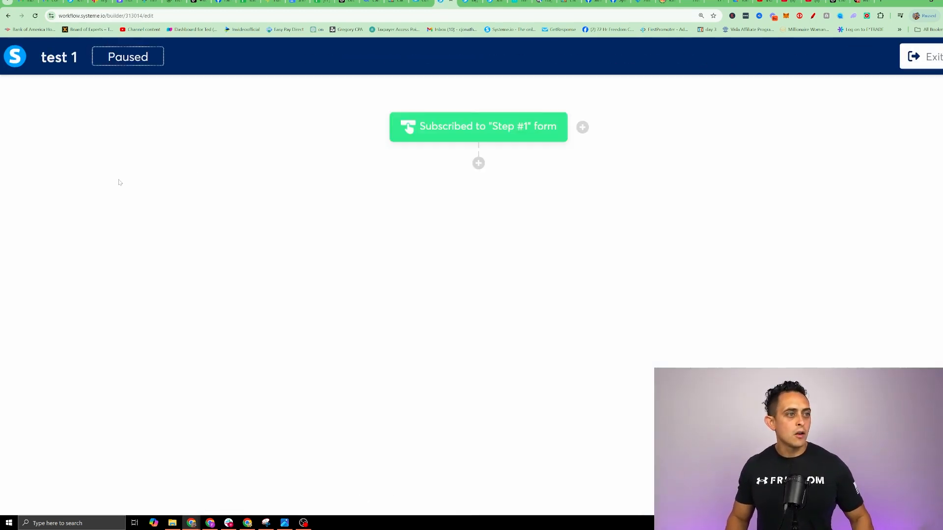
left_click(478, 163)
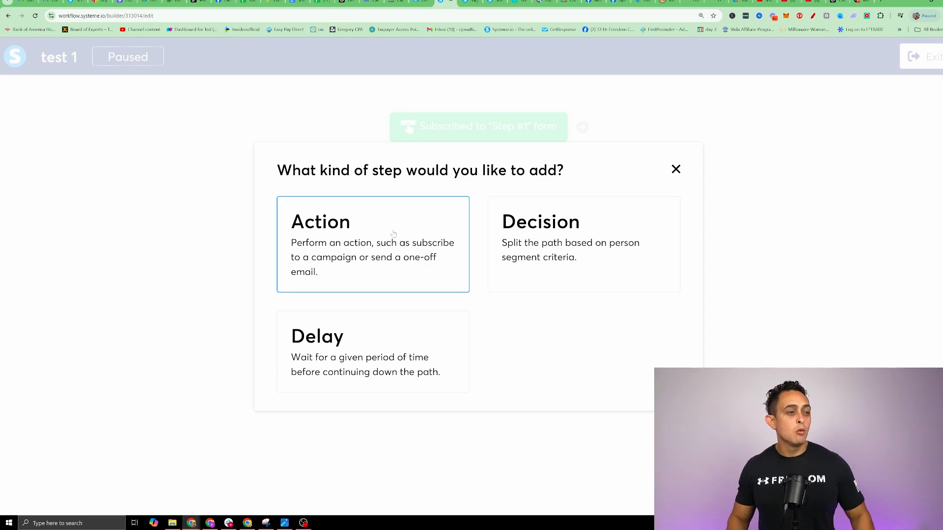
left_click(349, 243)
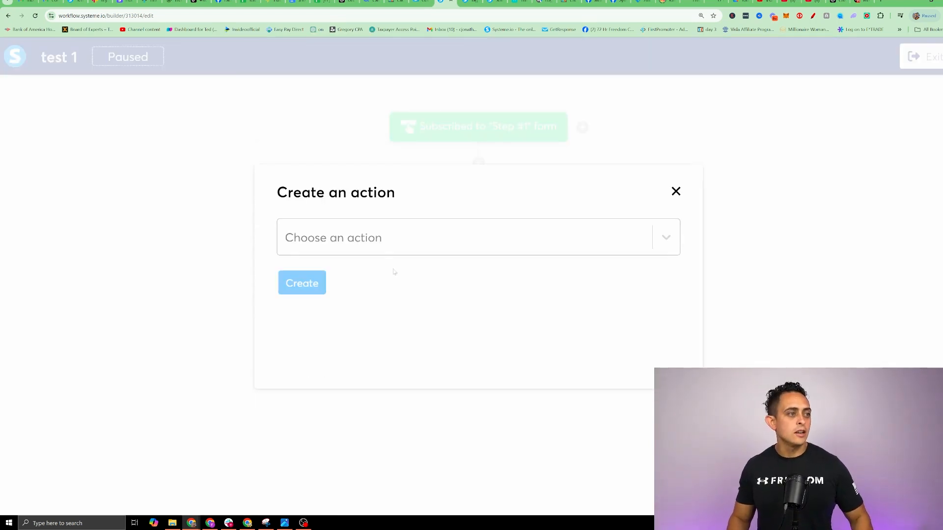
left_click(388, 238)
left_click(344, 279)
left_click(343, 290)
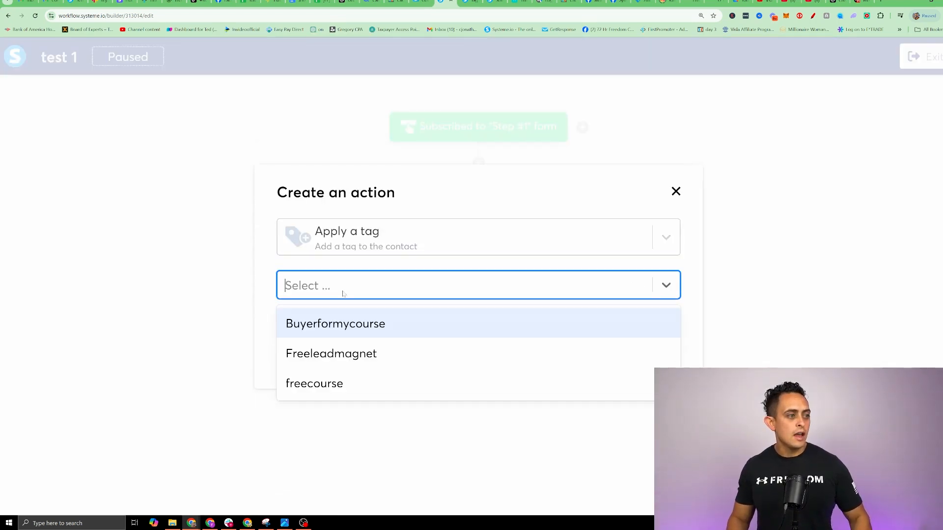
left_click(357, 340)
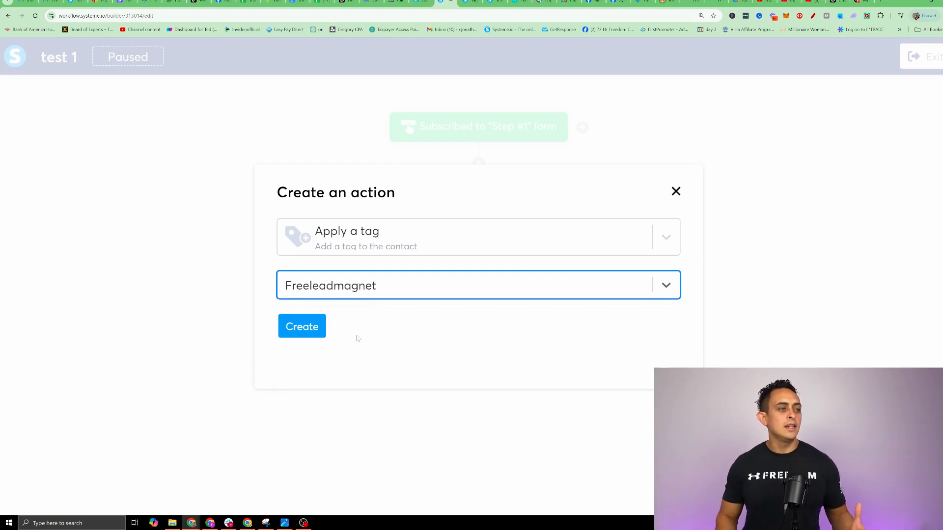
left_click(321, 326)
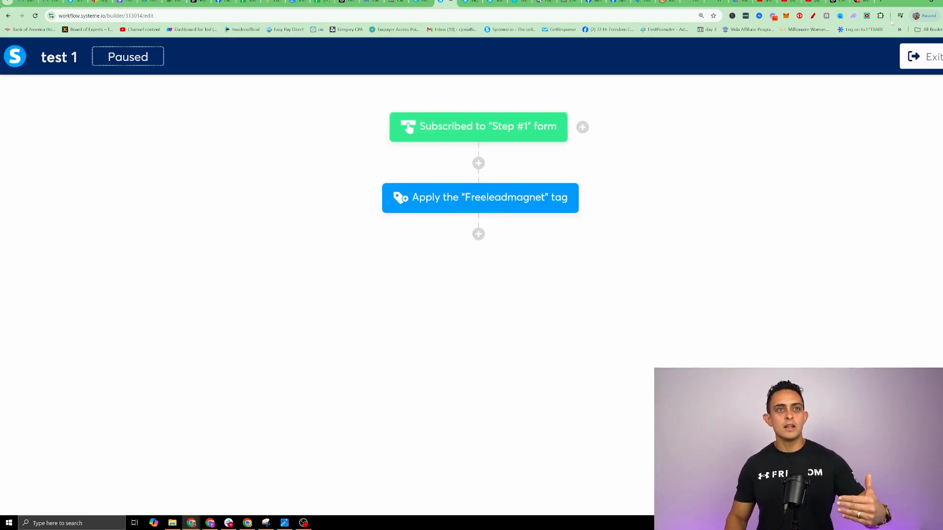
Circle the "Step #1" form subscription trigger in red with the screen annotation pen
key("alt+shift+d")
mouse_move(519, 97)
left_mouse_down()
mouse_move(352, 125)
mouse_move(454, 86)
left_mouse_up()
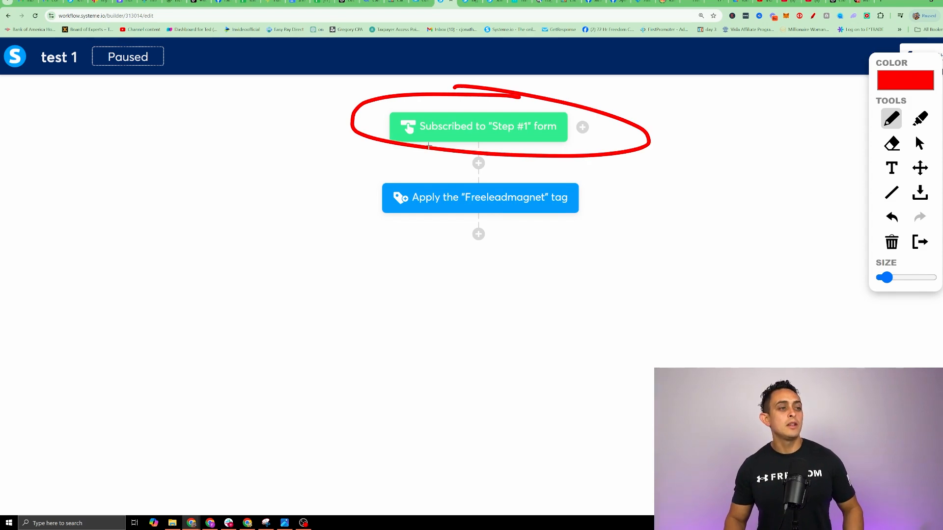
Draw a red arrow from the form subscription trigger to the Freeleadmagnet tag action and exit the screen annotation
mouse_move(428, 144)
left_mouse_down()
mouse_move(407, 171)
mouse_move(416, 178)
left_mouse_up()
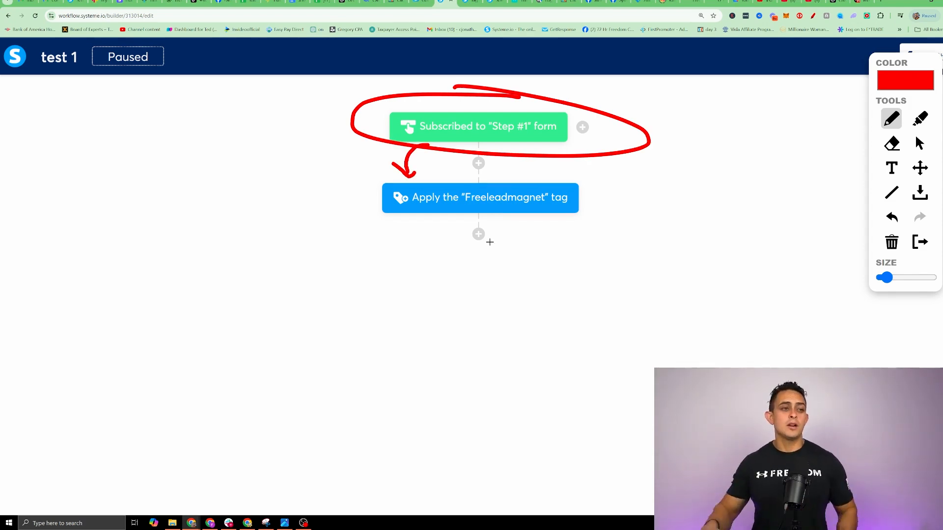
key("Escape")
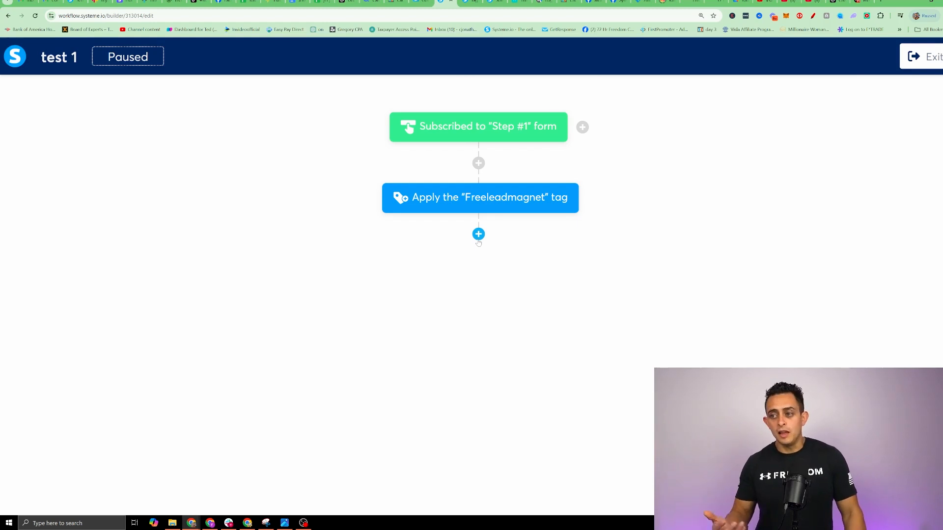
Add a "Send an email" action below the Freeleadmagnet tag action and create a new email for it with the subject "Test 1"
left_click(479, 234)
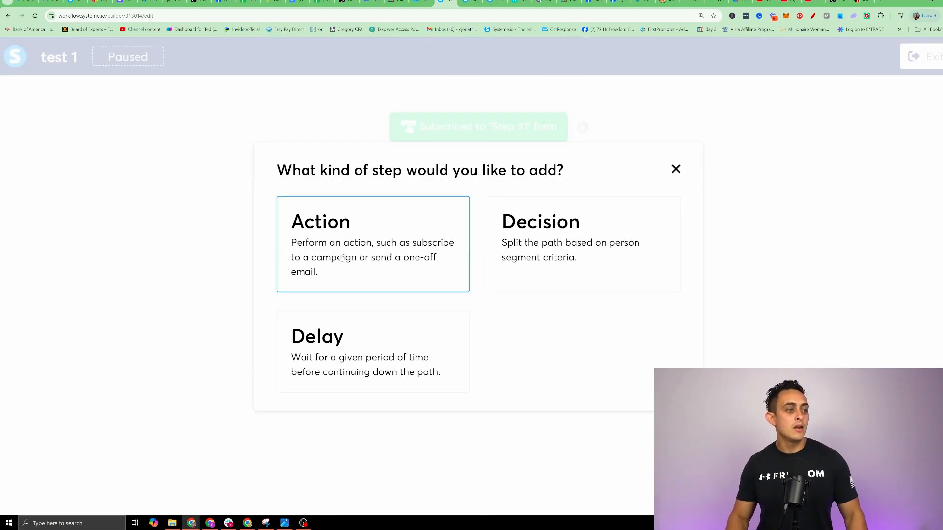
left_click(340, 257)
left_click(399, 237)
scroll(374, 351, "down", 5)
left_click(374, 351)
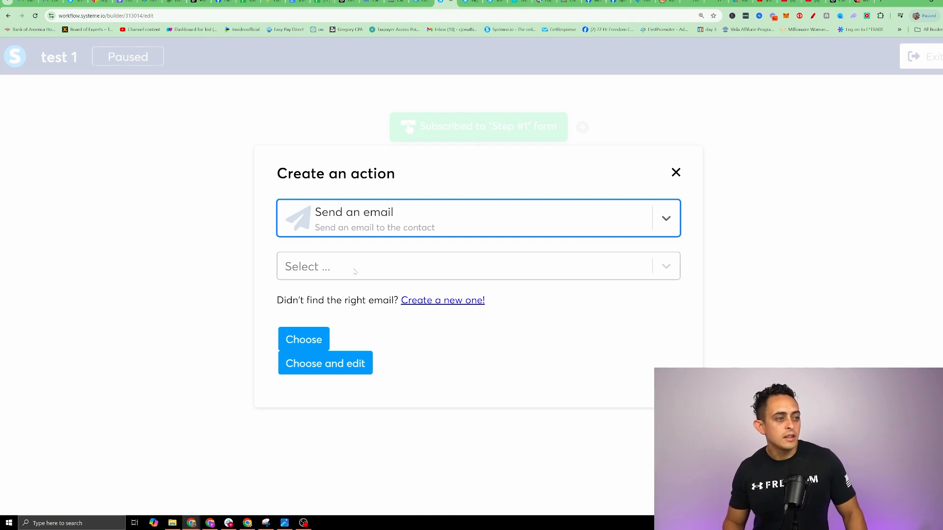
left_click(354, 269)
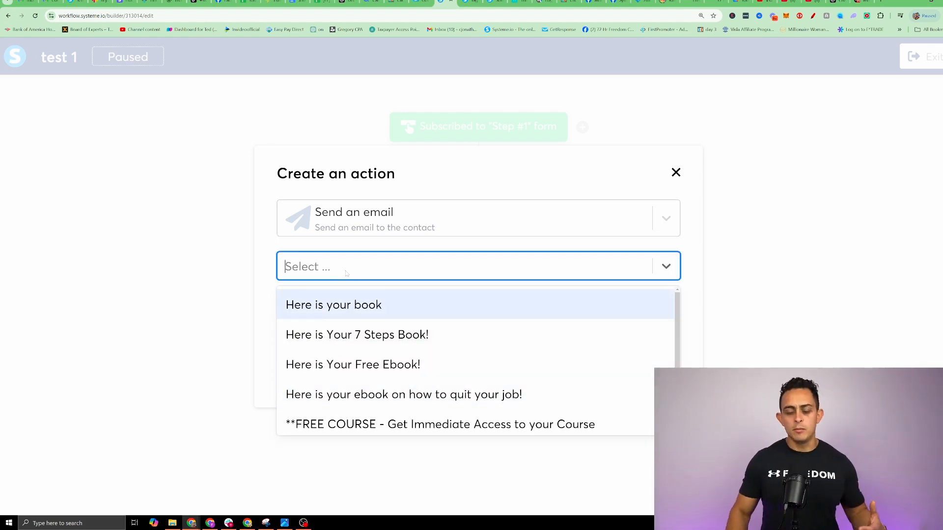
left_click(346, 273)
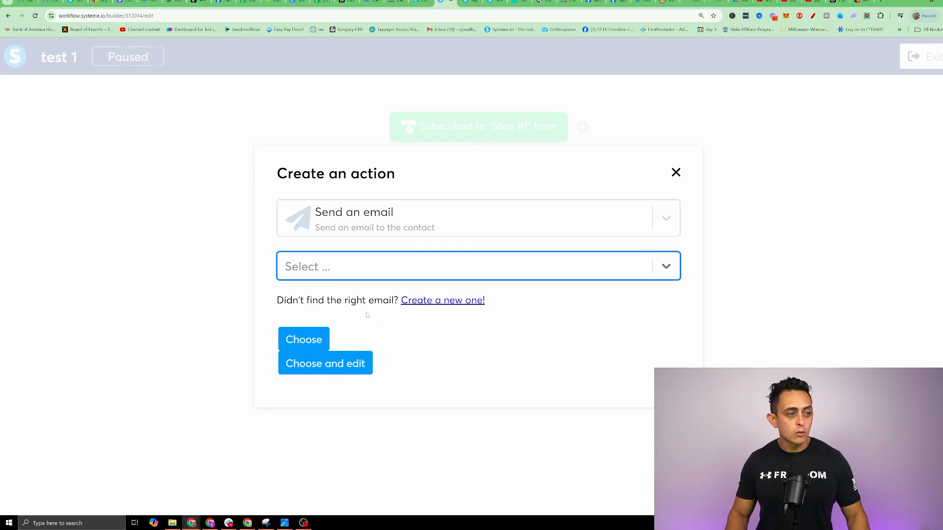
left_click(431, 301)
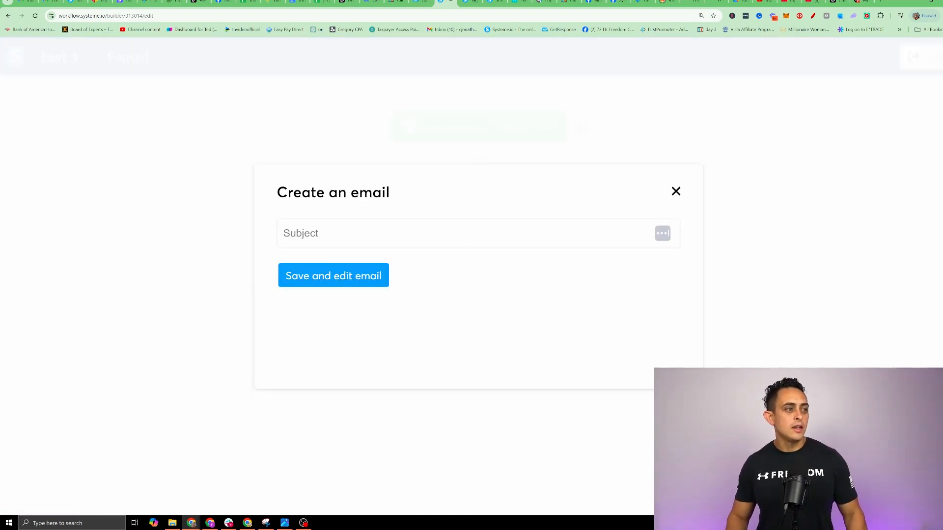
type("Test 1")
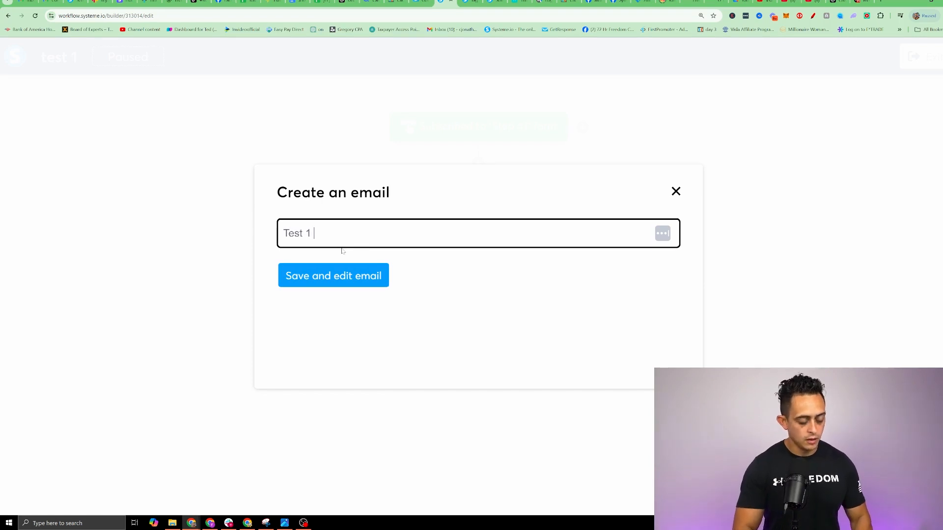
left_click(349, 275)
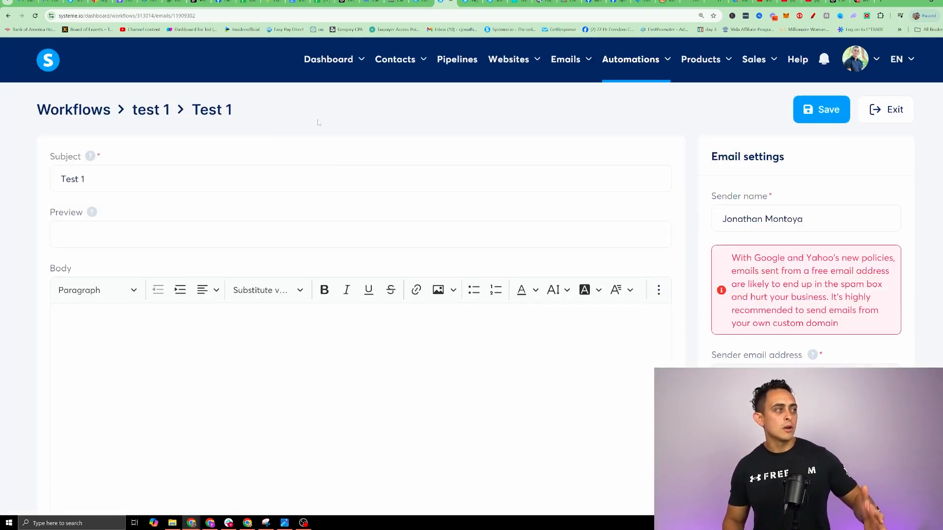
Write "test email" and, in a separate paragraph, "Get Your Free thing here" in the email body
scroll(277, 201, "down", 1)
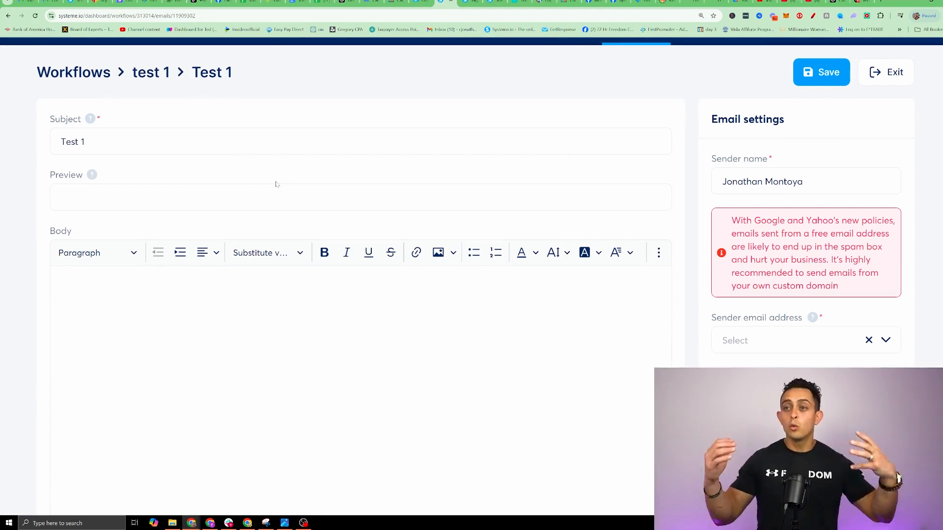
left_click(57, 283)
type("test ")
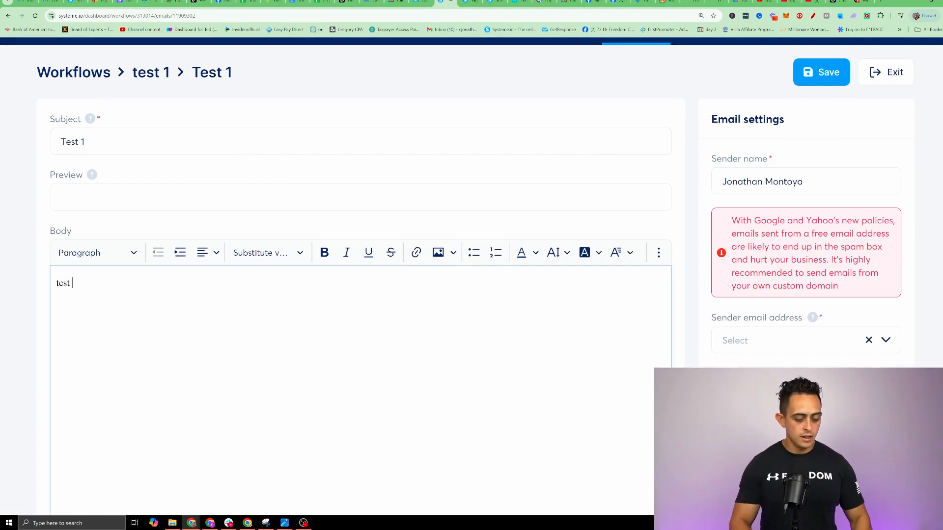
type("email Get Your ")
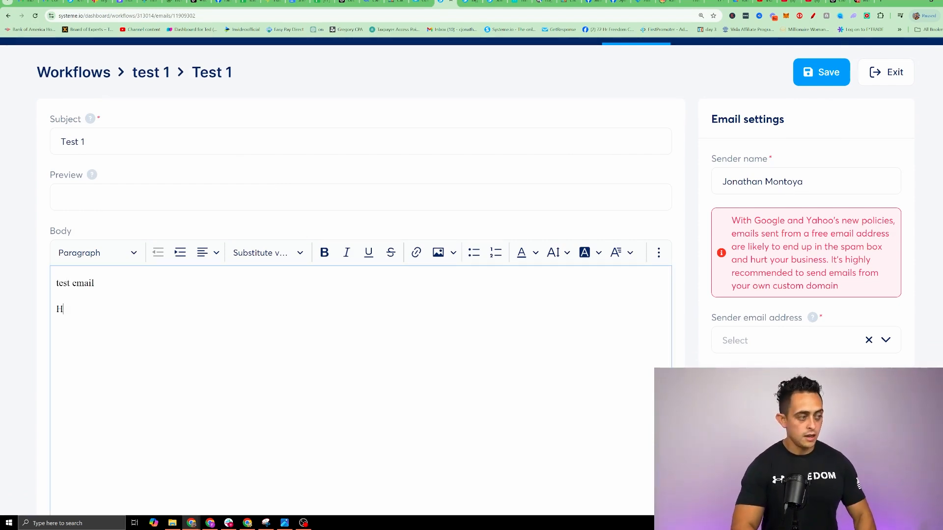
type("Free thing here")
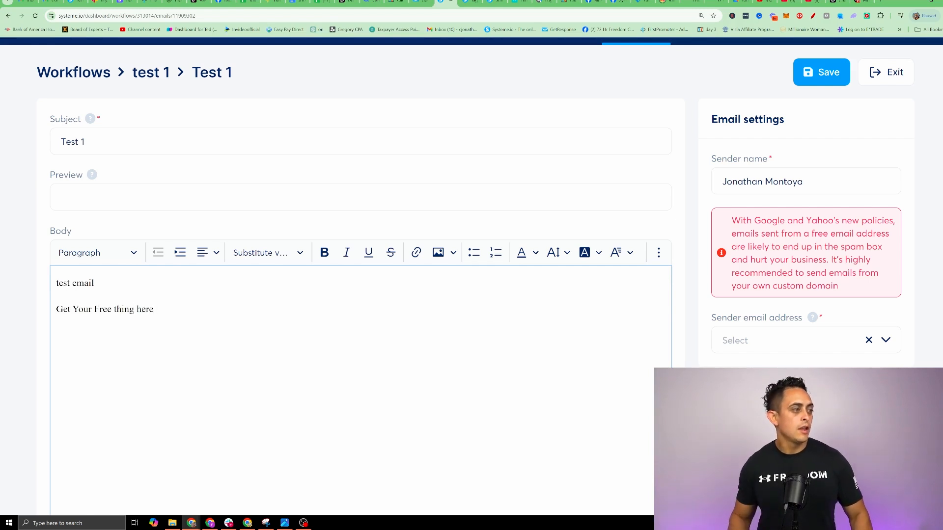
Link the words "Free thing here" in the email body to link.com
left_click_drag(57, 297, 153, 310)
left_click(94, 310)
scroll(153, 310, "down", 2)
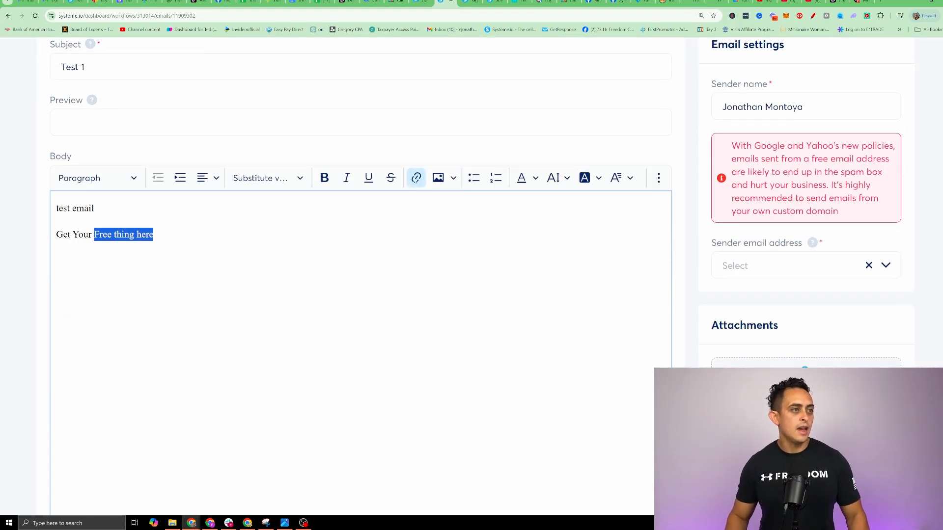
left_click(417, 184)
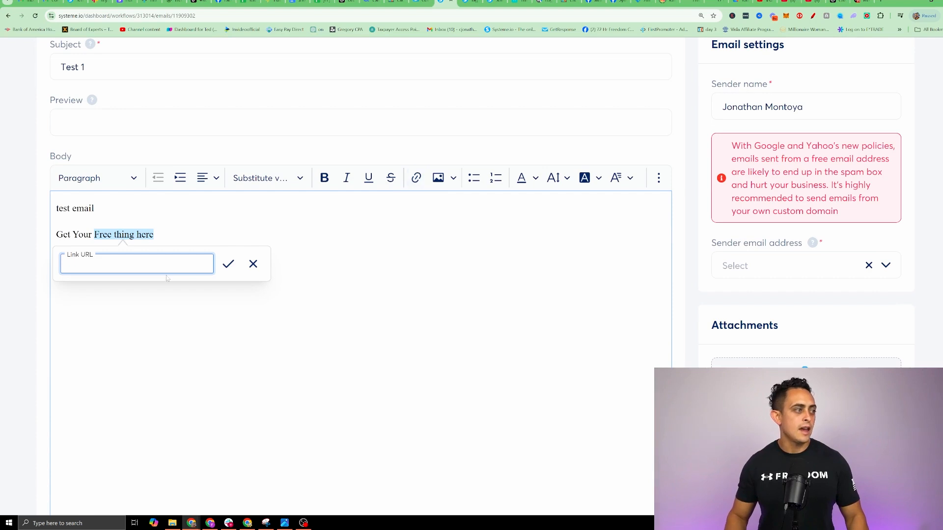
type("link.com")
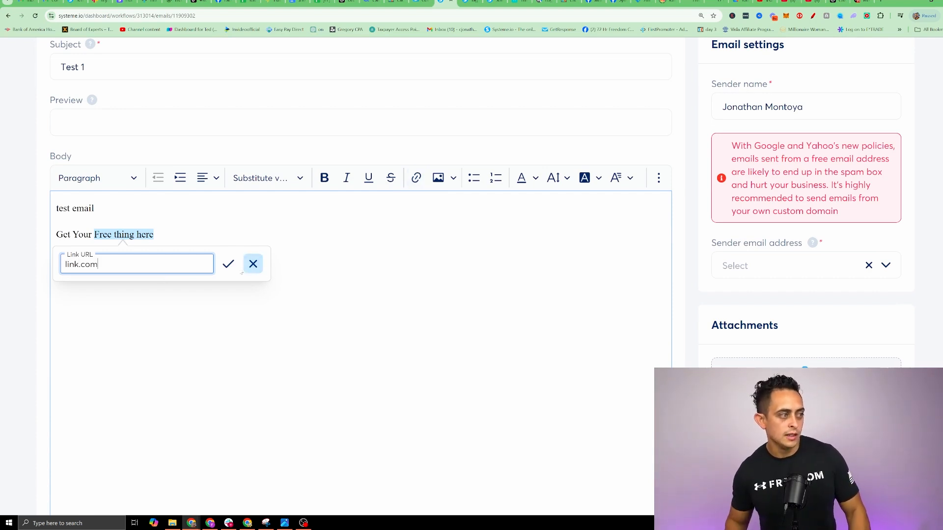
left_click(228, 264)
left_click_drag(154, 235, 95, 234)
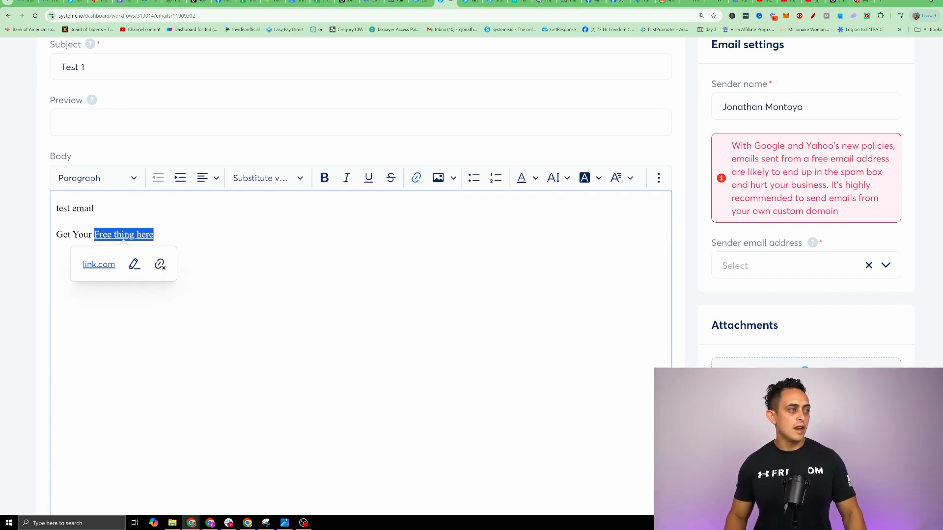
Sign off the email body with the sender's full name below the link line
left_click(56, 281)
type("H")
key("BackSpace")
type("Jonat")
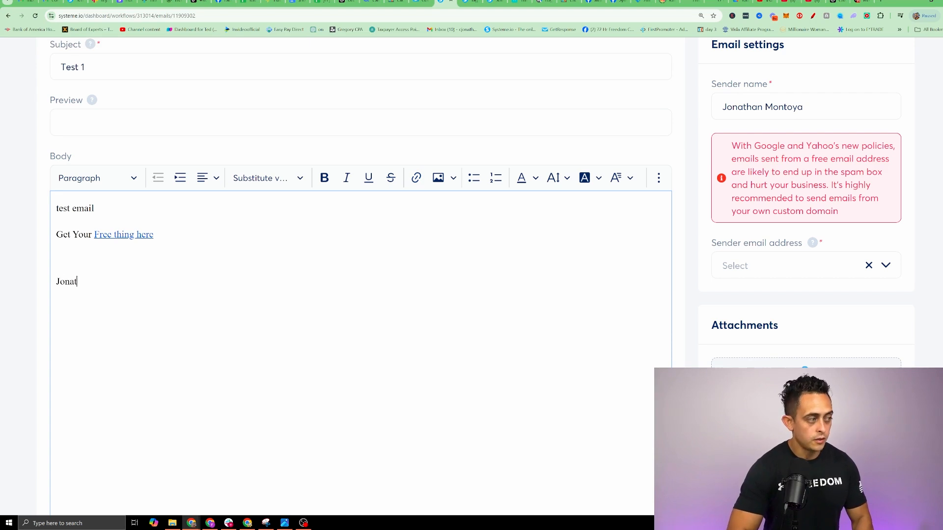
type("han Montoya")
Check the email's sender name and sender email address settings, save the email and return to the workflow
scroll(705, 205, "up", 3)
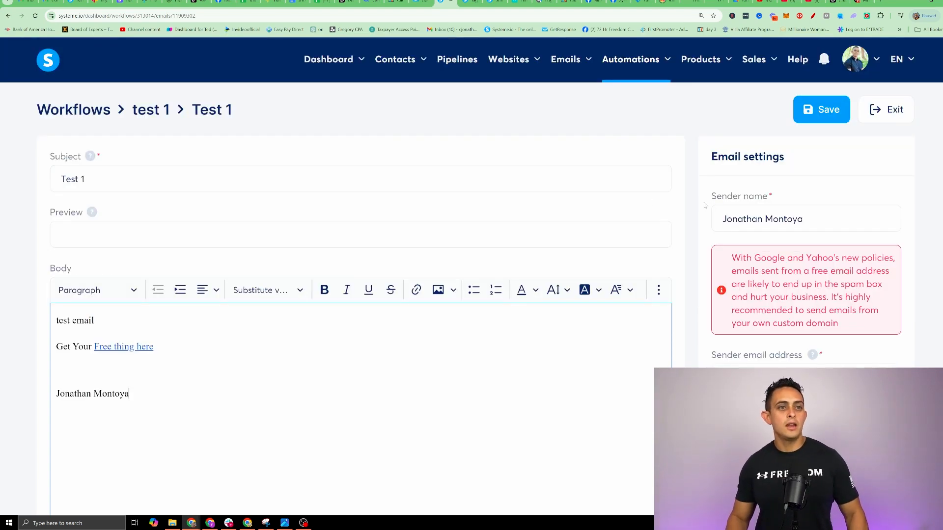
left_click_drag(815, 219, 671, 211)
scroll(663, 214, "down", 2)
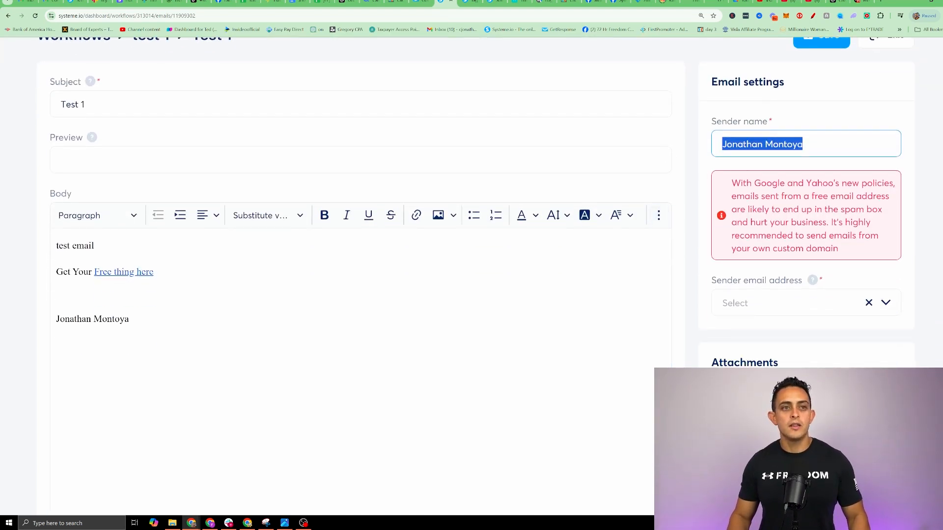
left_click(821, 145)
scroll(810, 176, "down", 2)
left_click(786, 188)
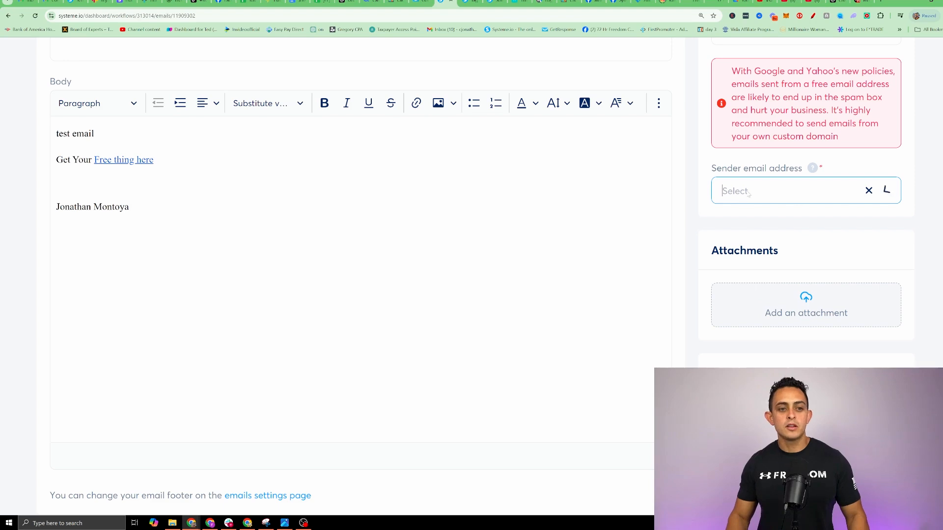
scroll(780, 197, "down", 4)
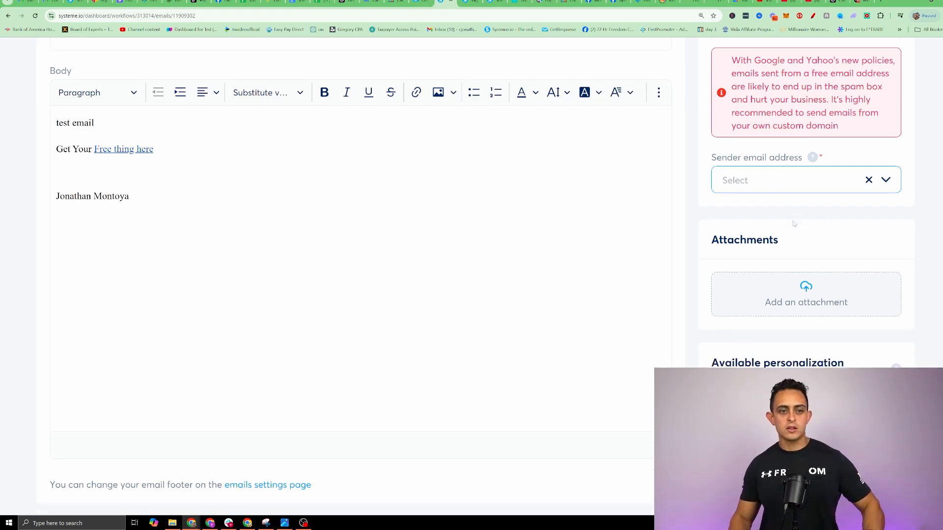
scroll(773, 198, "up", 6)
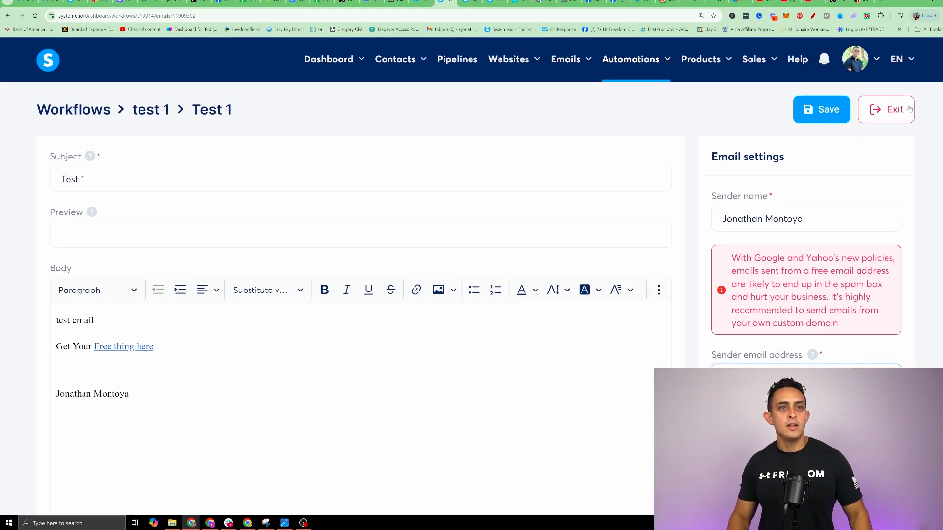
left_click(822, 118)
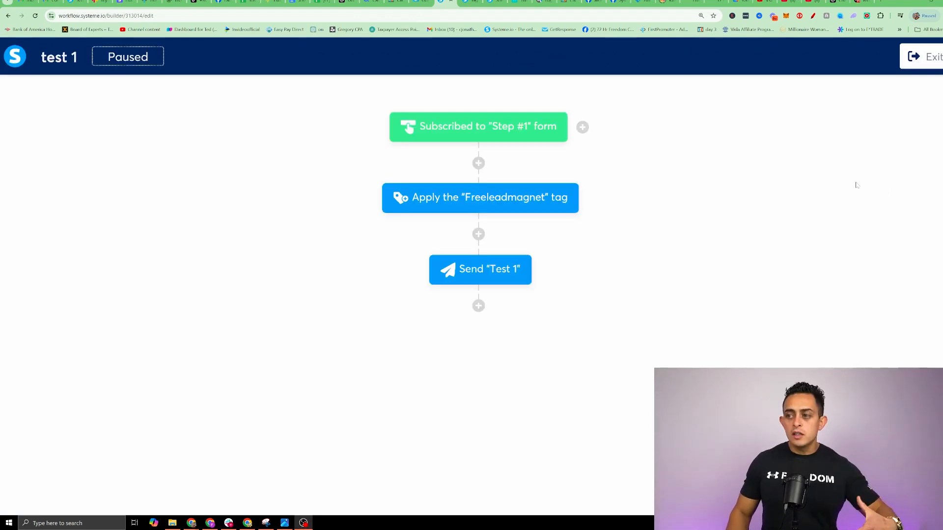
Add a delay of 1 day below the Send "Test 1" email action
mouse_move(546, 219)
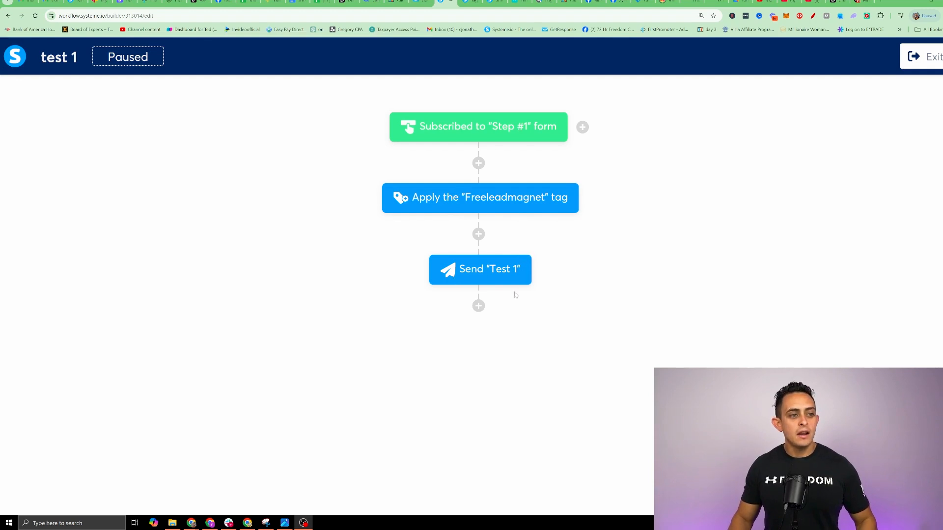
left_click(478, 306)
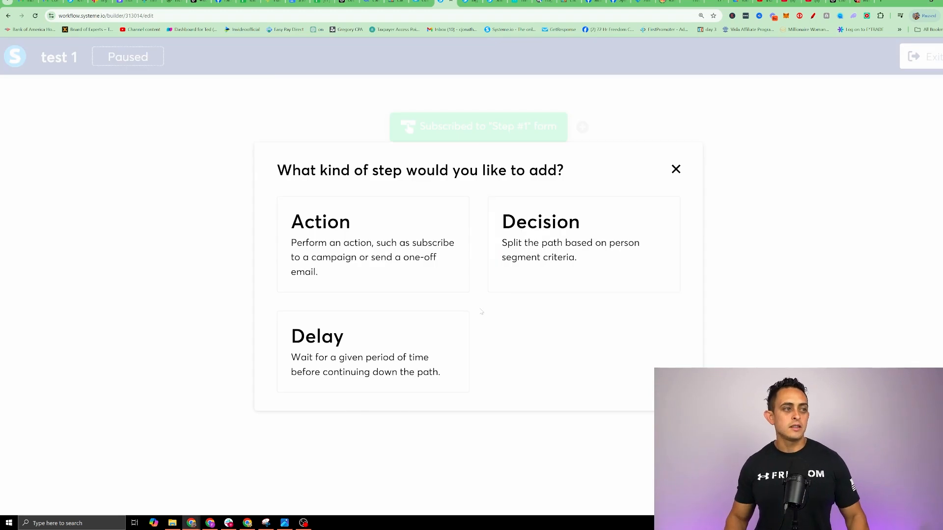
left_click(406, 368)
left_click(501, 251)
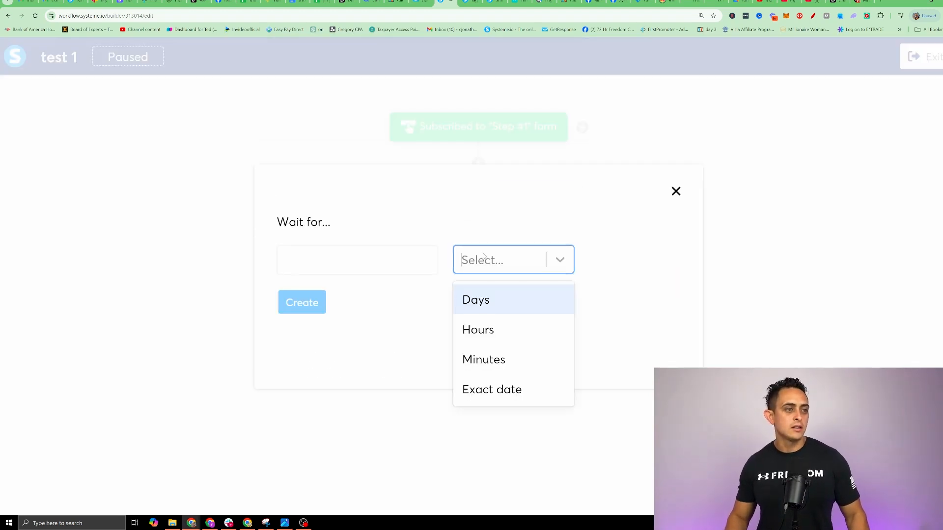
left_click(474, 299)
left_click(314, 314)
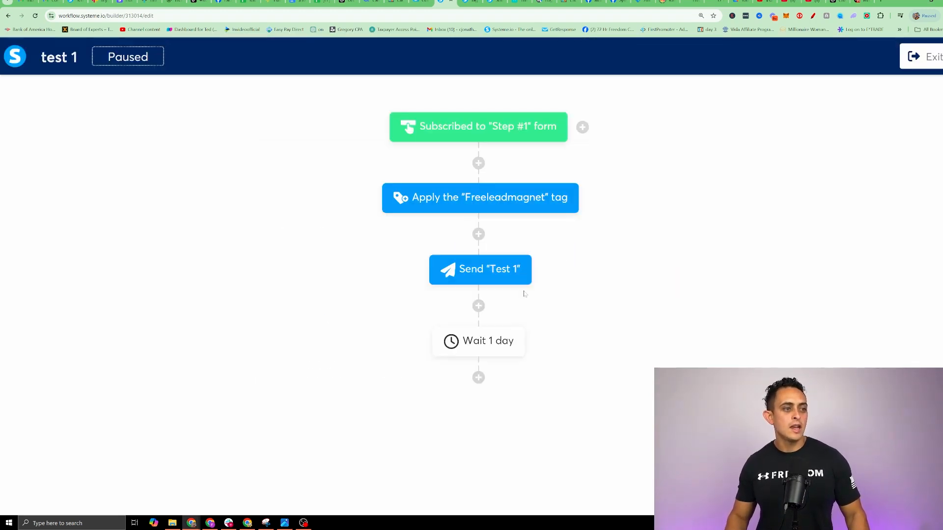
Browse the action types available for a step below the 1-day delay and close the dialog without adding one
left_click(479, 380)
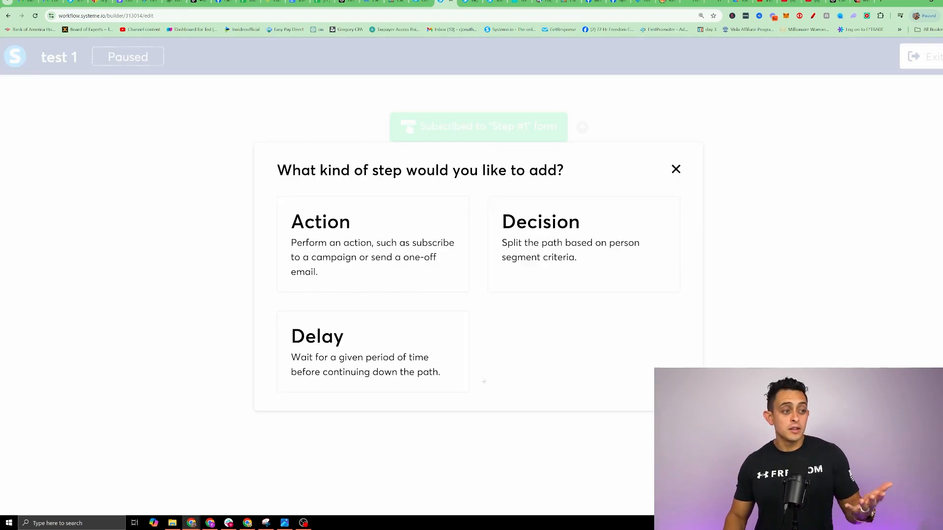
left_click(478, 377)
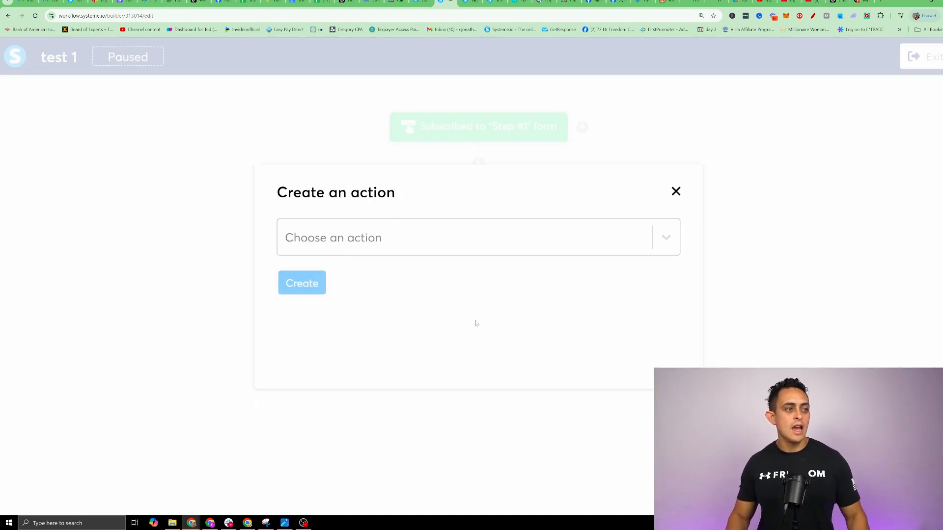
left_click(392, 239)
scroll(464, 309, "down", 5)
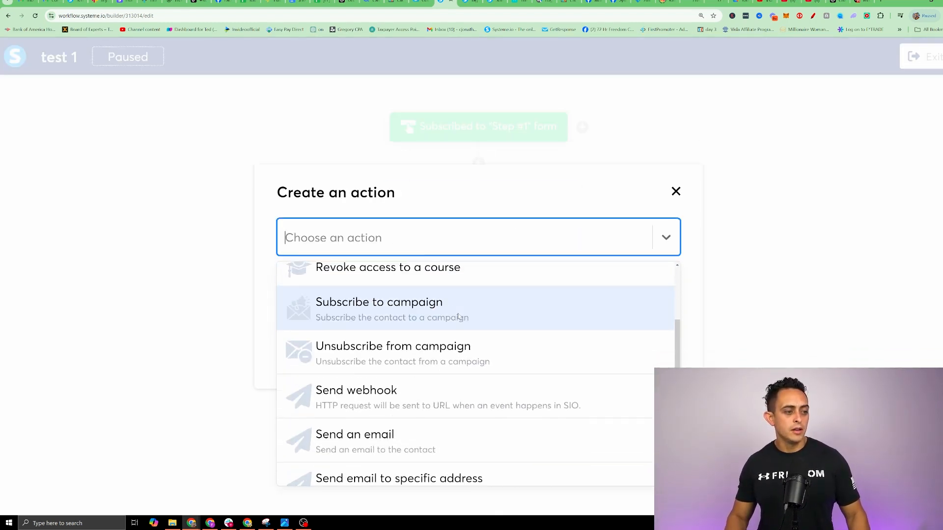
scroll(354, 325, "down", 3)
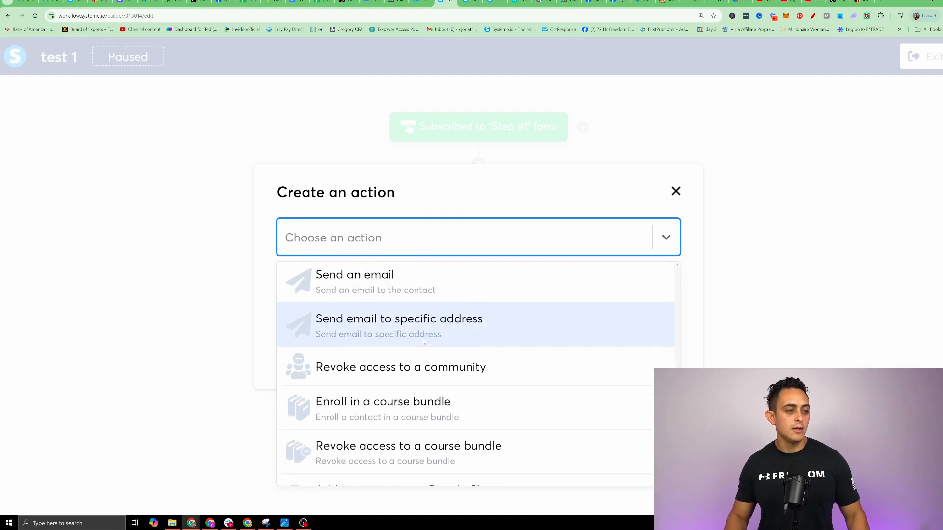
scroll(420, 394, "up", 8)
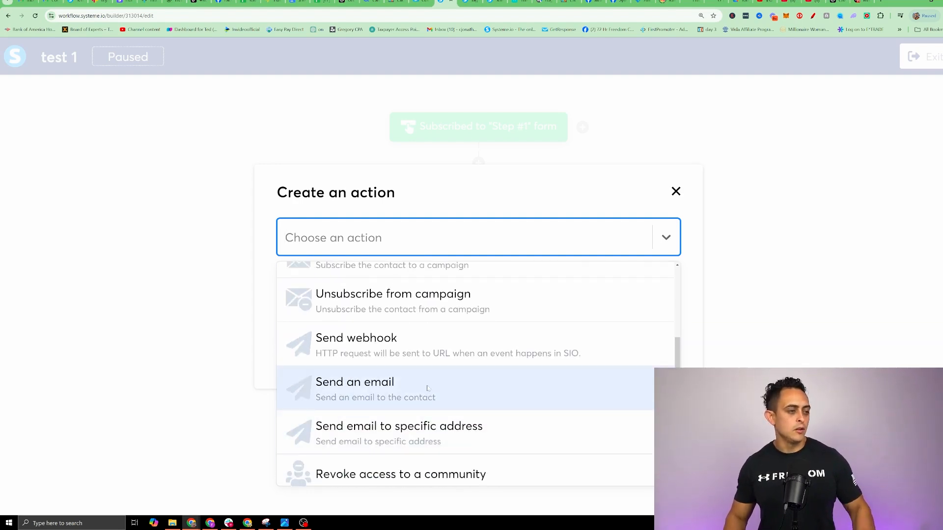
scroll(447, 351, "down", 3)
scroll(448, 352, "down", 3)
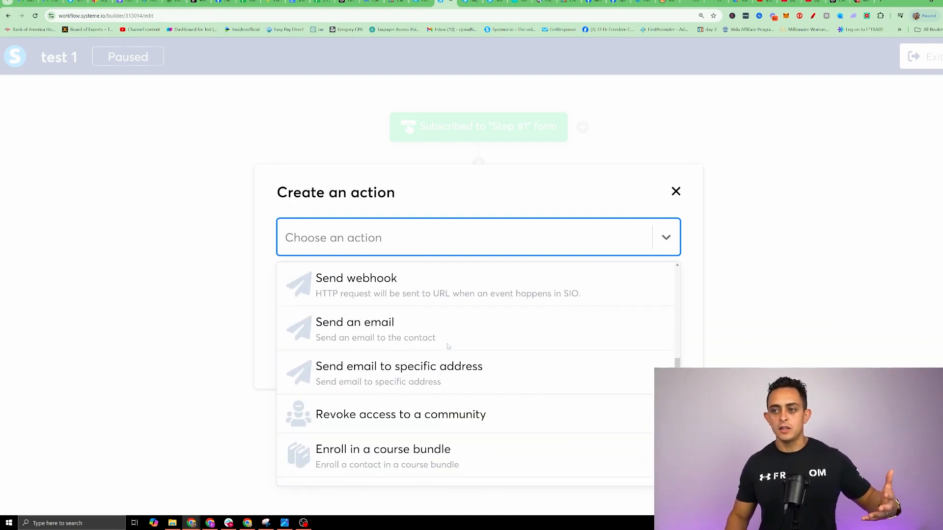
left_click(675, 191)
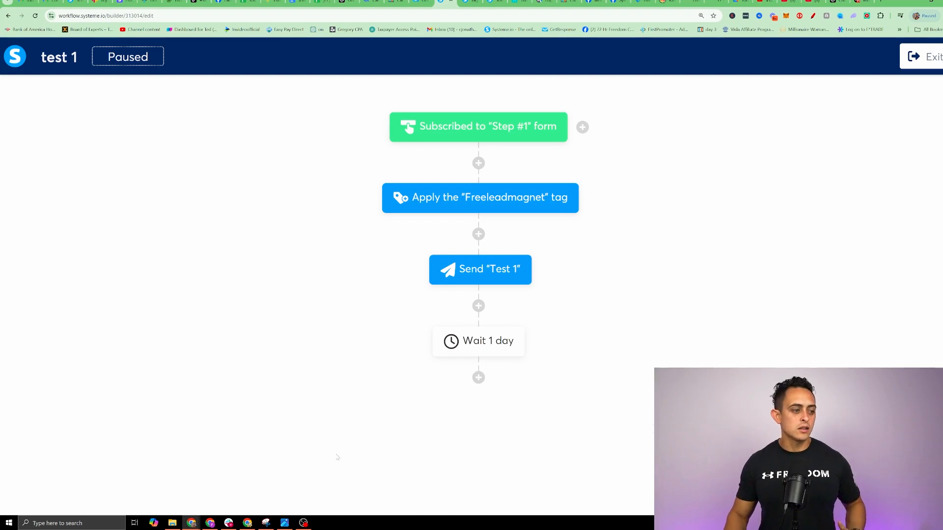
Switch to the funnel diagram image and examine the email sequence following the Your Email List stage
left_click(286, 523)
scroll(584, 244, "up", 5)
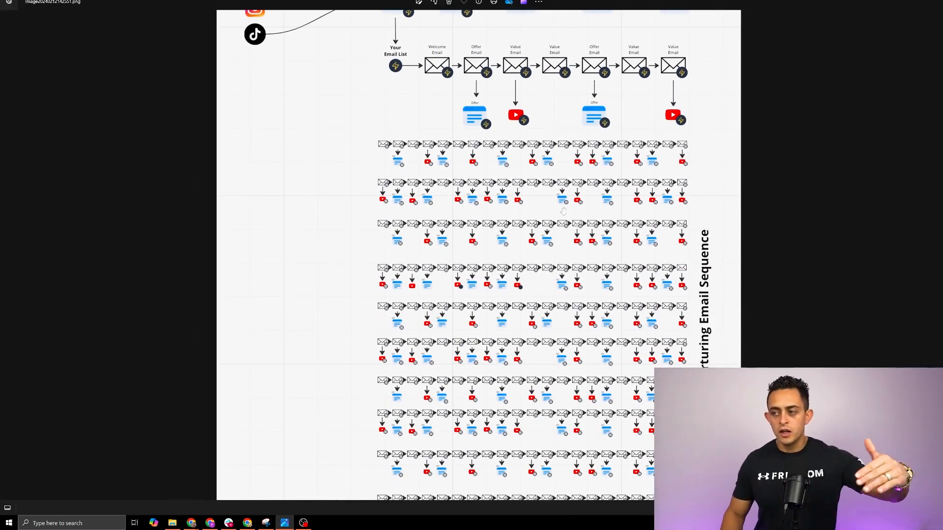
scroll(706, 217, "up", 3)
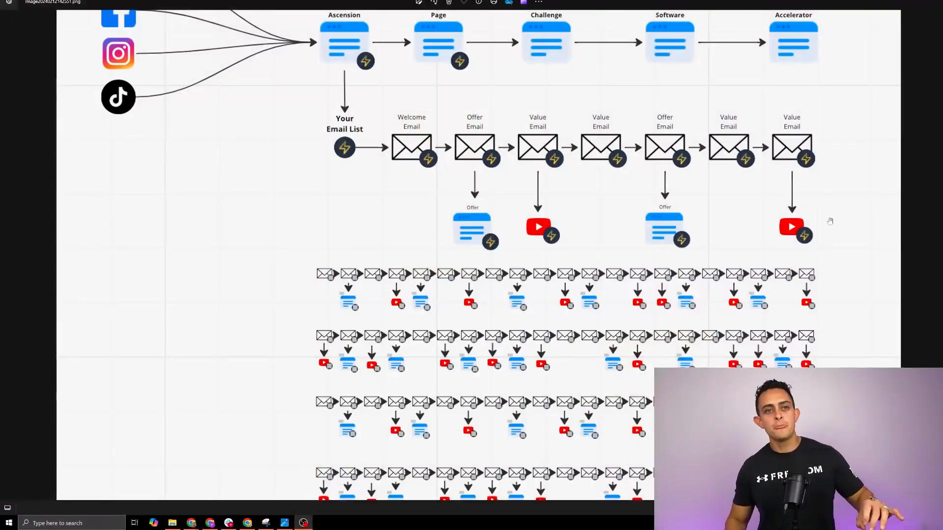
scroll(665, 324, "up", 3)
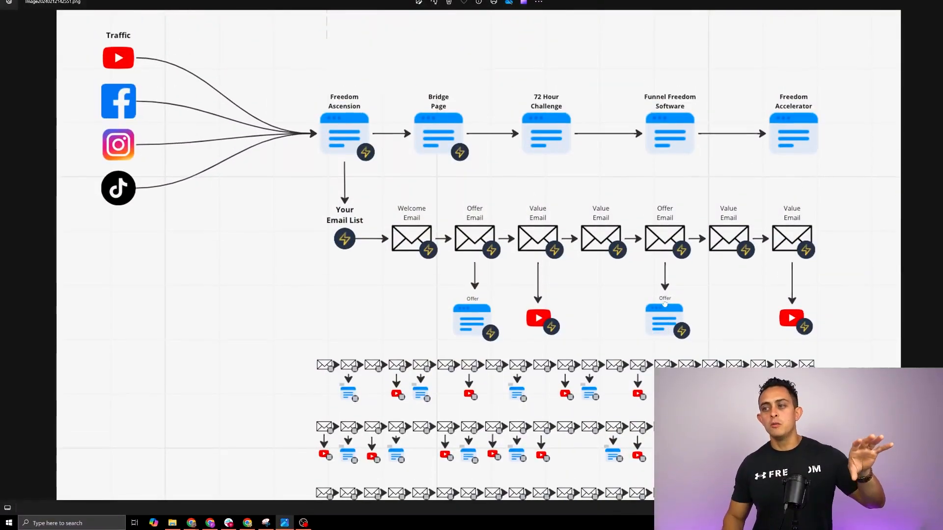
scroll(665, 324, "down", 3)
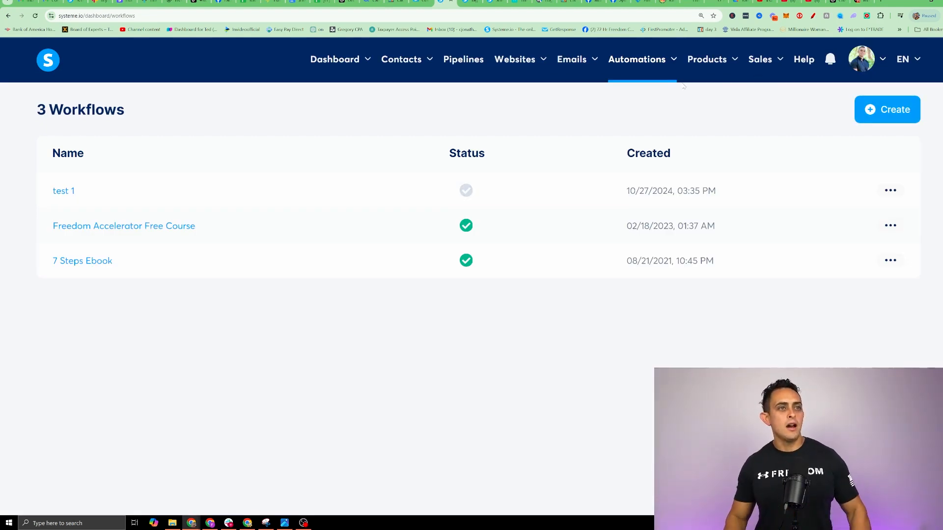
Open the automation rules of Step #1 in the Test For YouTube Video sales funnel
mouse_move(636, 70)
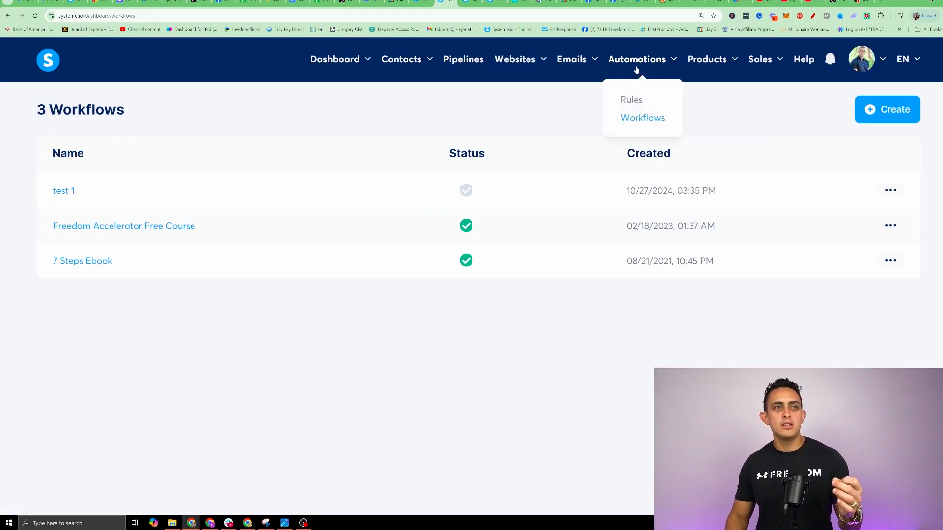
mouse_move(573, 60)
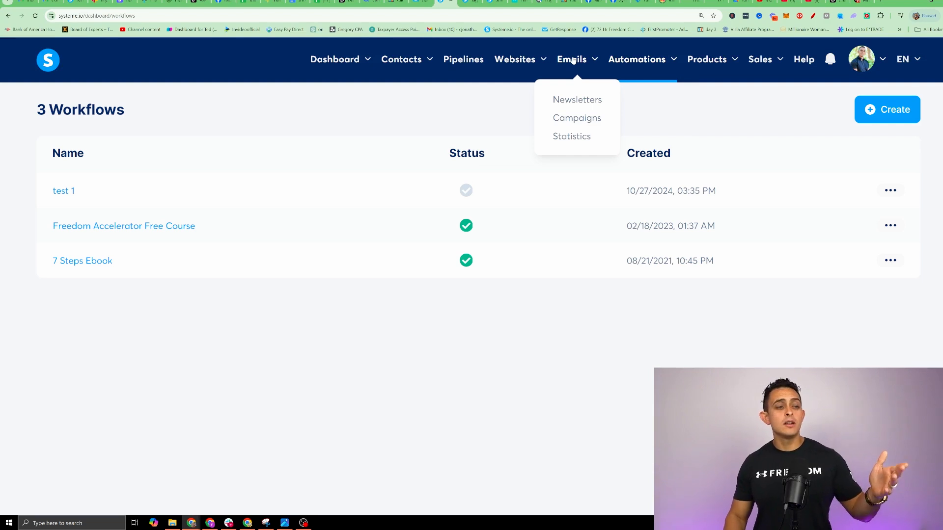
mouse_move(516, 64)
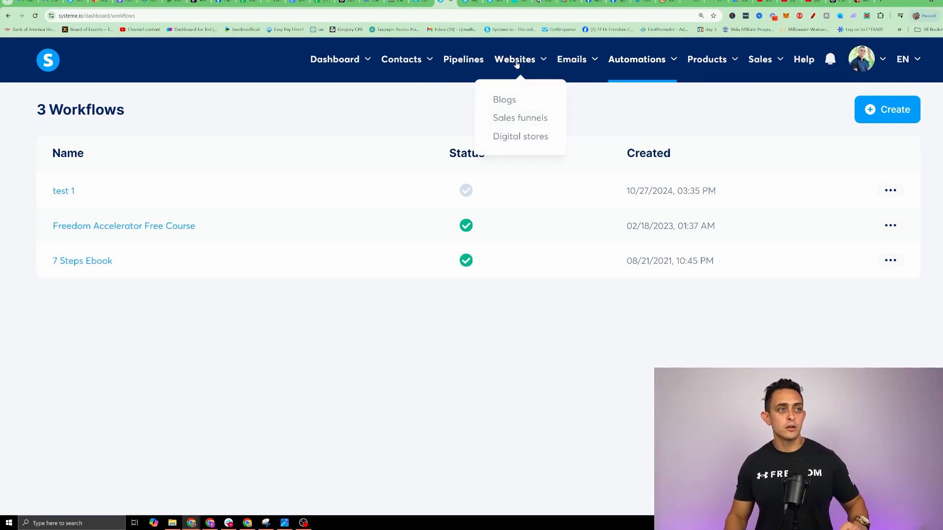
left_click(518, 121)
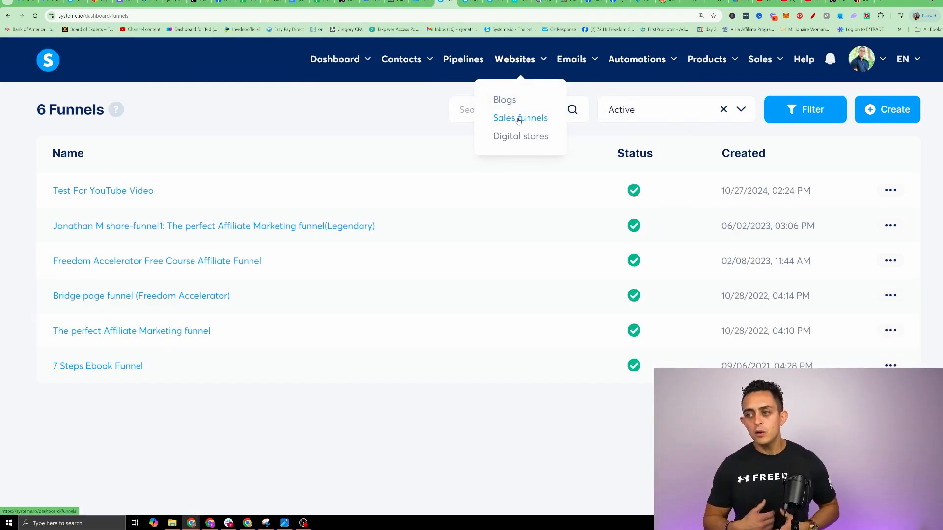
left_click(132, 193)
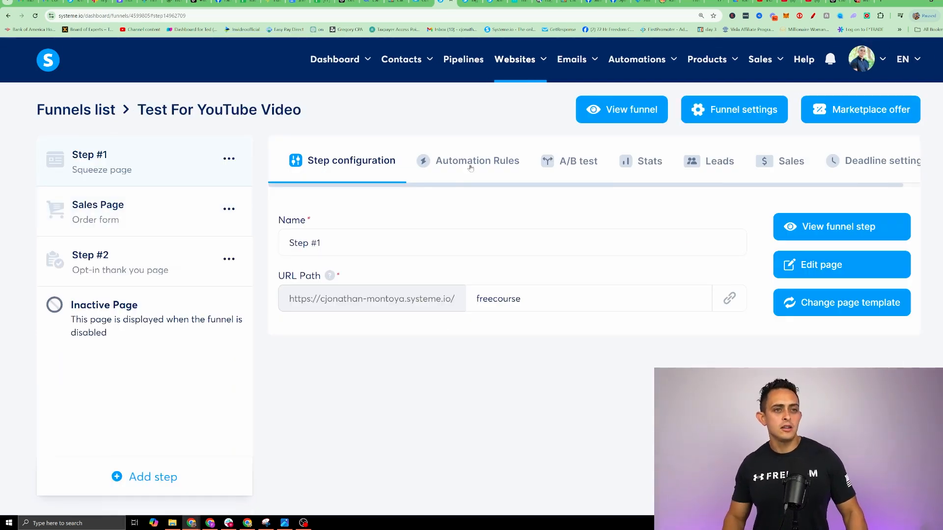
left_click(471, 164)
scroll(594, 481, "down", 1)
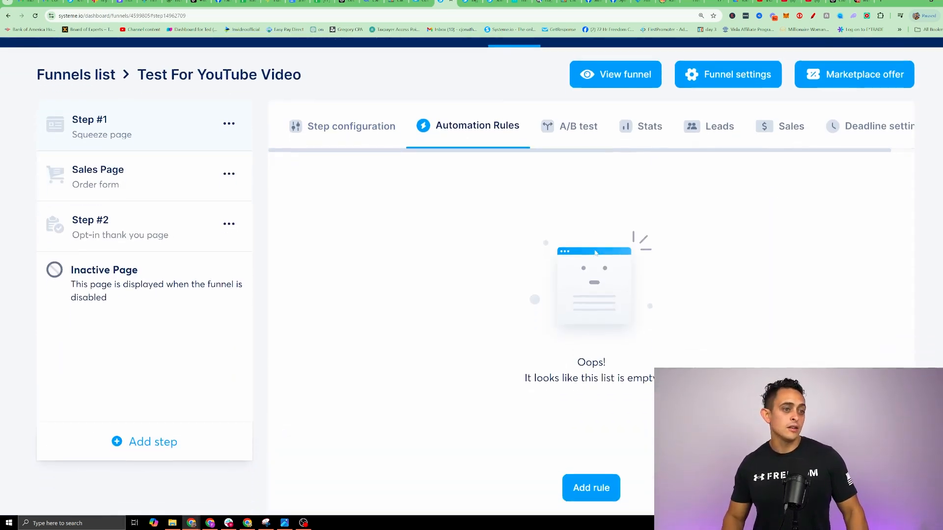
Start a new automation rule for Step #1 with the Funnel step form subscribed trigger
left_click(591, 478)
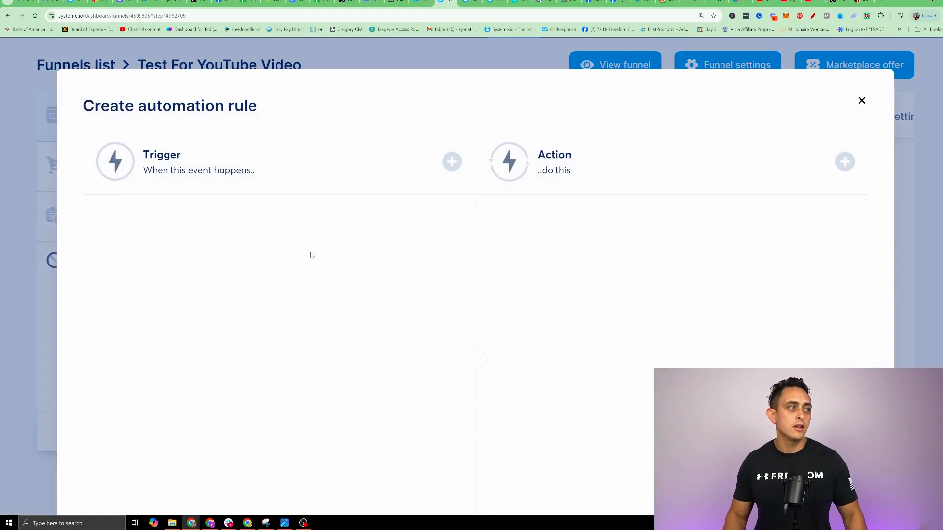
left_click(450, 163)
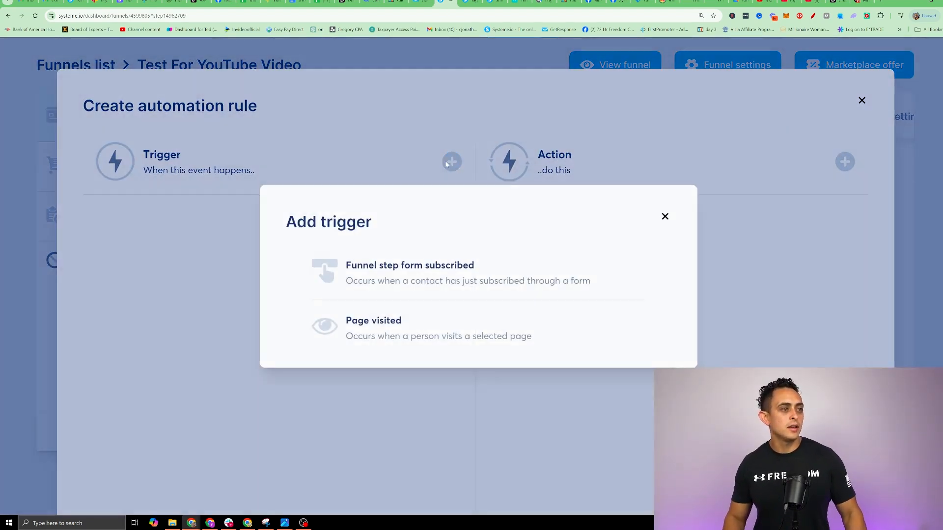
left_click(412, 273)
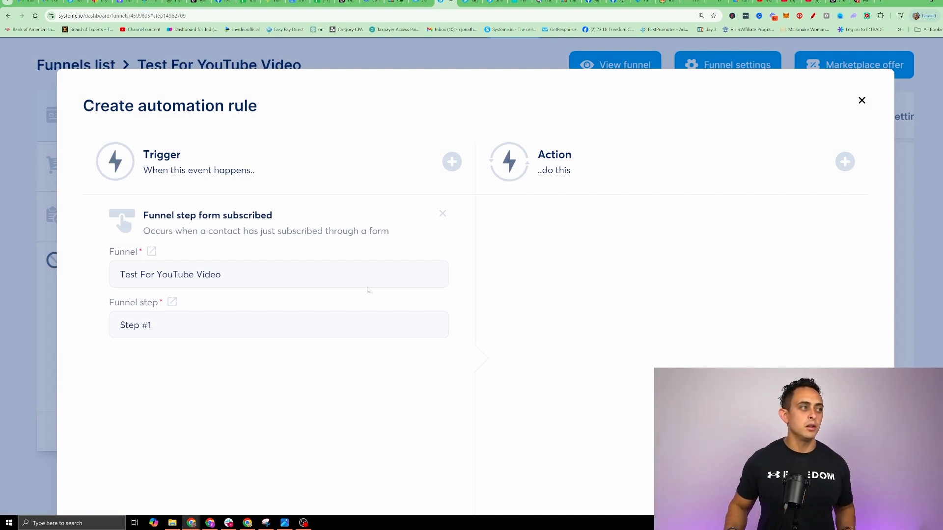
scroll(367, 295, "down", 3)
scroll(349, 288, "up", 2)
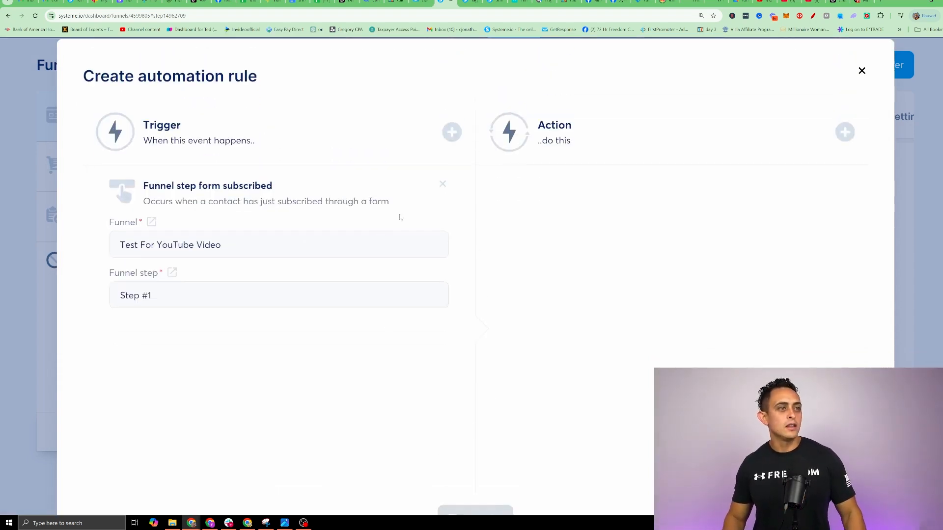
Add an Add a tag action with the Freeleadmagnet tag to the rule and save the rule
left_click(844, 132)
scroll(482, 335, "down", 2)
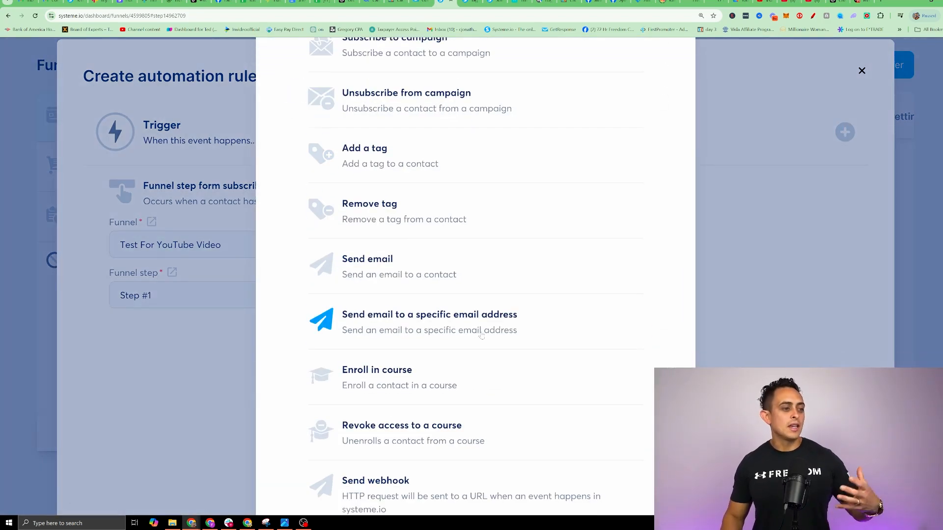
left_click(365, 164)
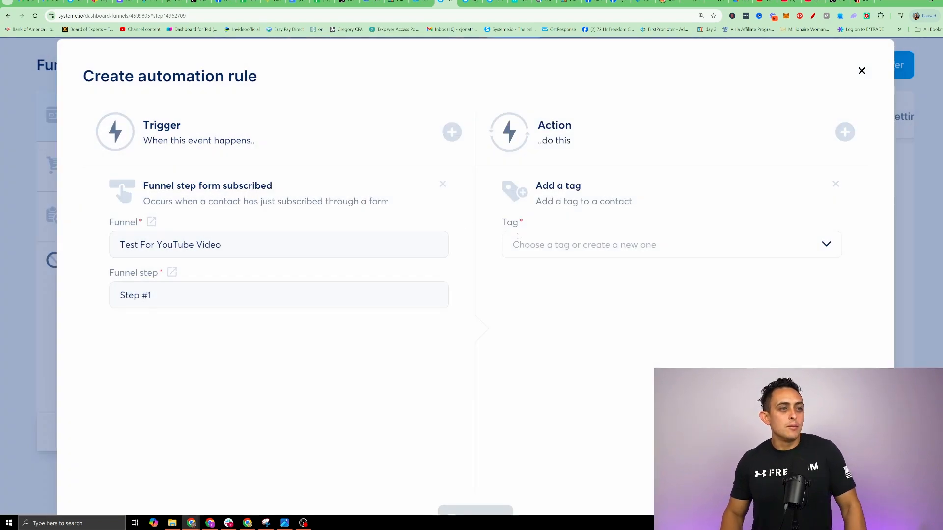
left_click(540, 244)
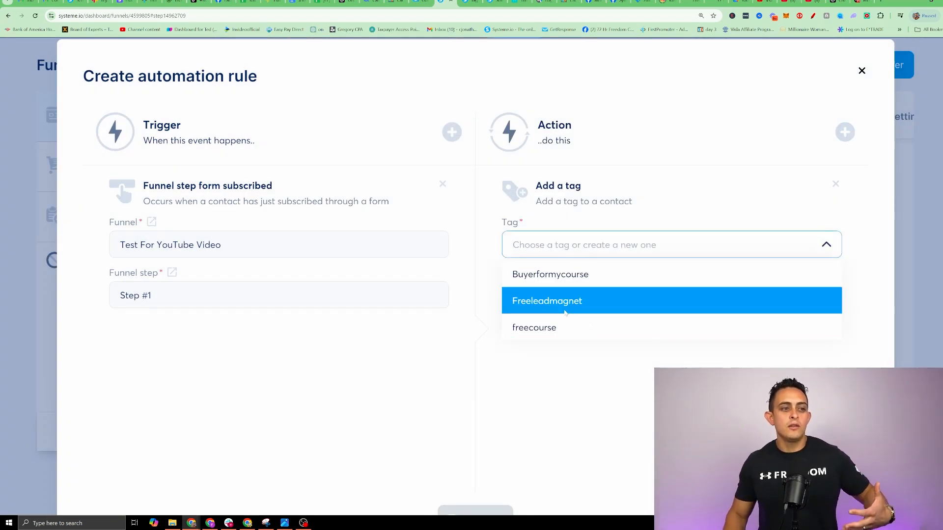
left_click(587, 300)
scroll(577, 450, "down", 2)
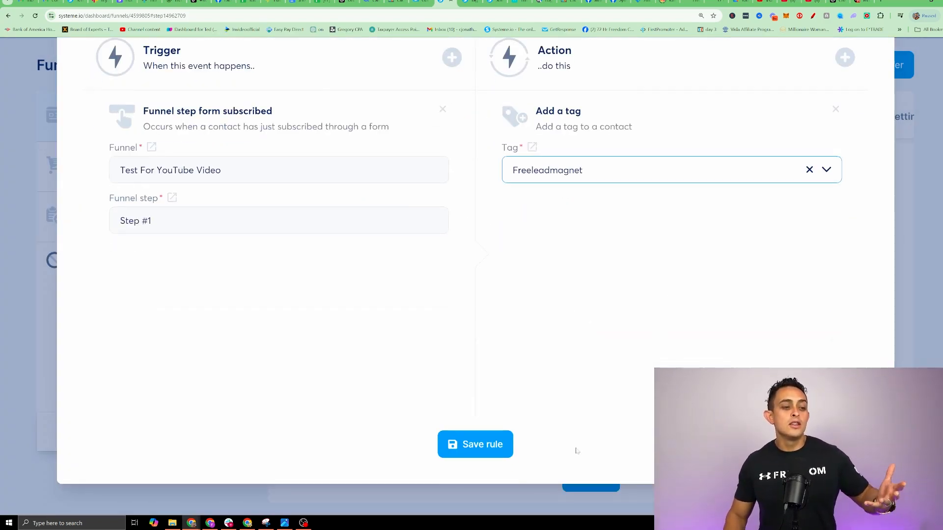
left_click(490, 447)
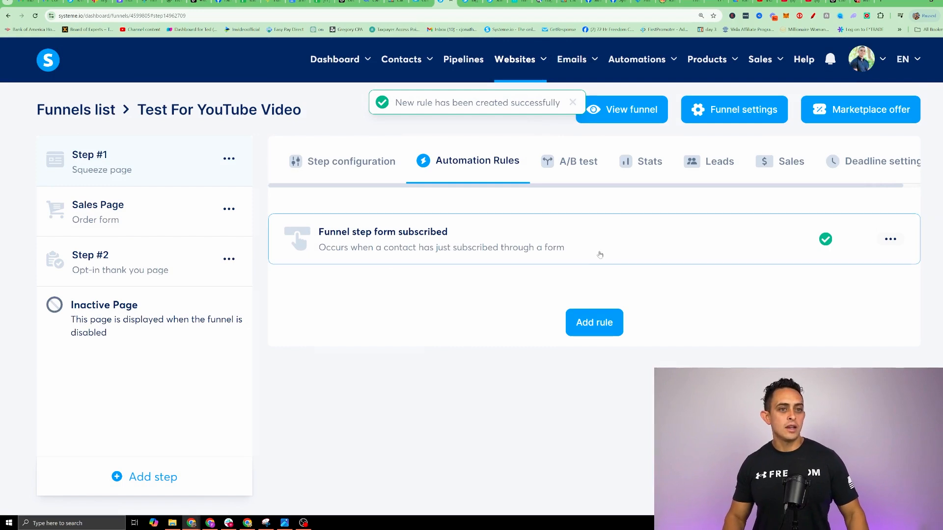
Check which triggers are available for a second Step #1 rule and close the rule dialog without adding one
left_click(582, 322)
left_click(452, 161)
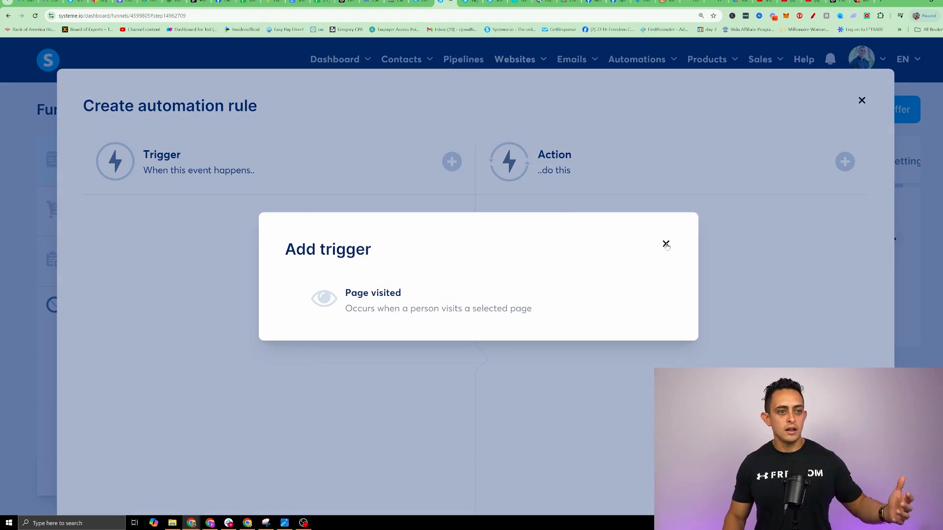
left_click(666, 244)
left_click(861, 100)
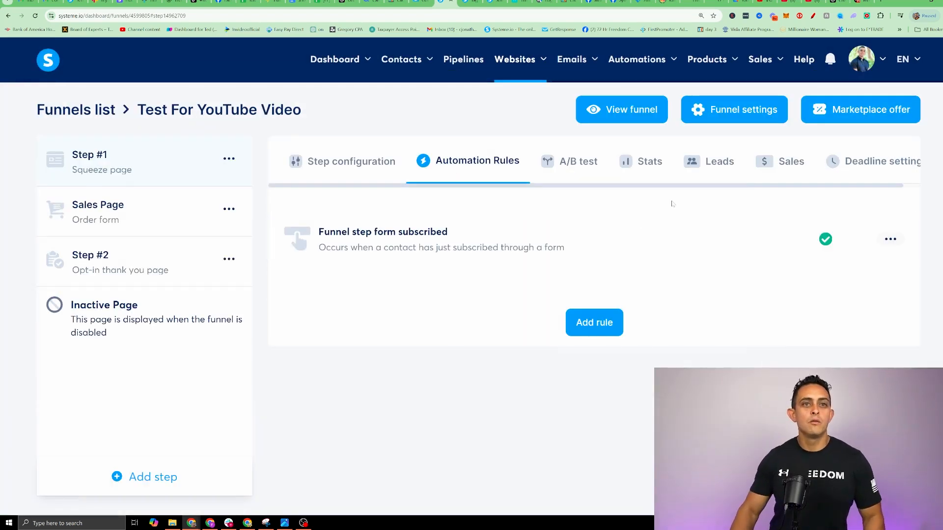
Edit the Funnel step form subscribed rule and add a Send email action below the tag action
left_click(890, 239)
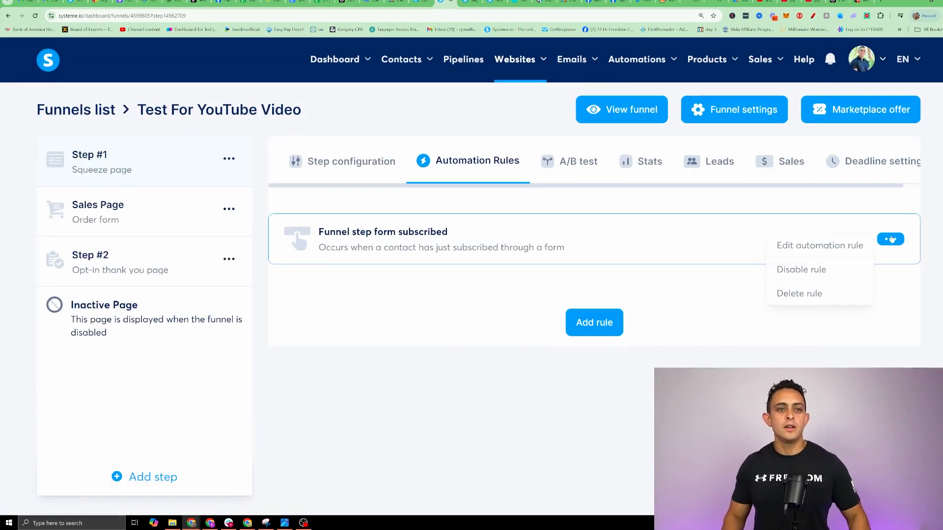
left_click(890, 239)
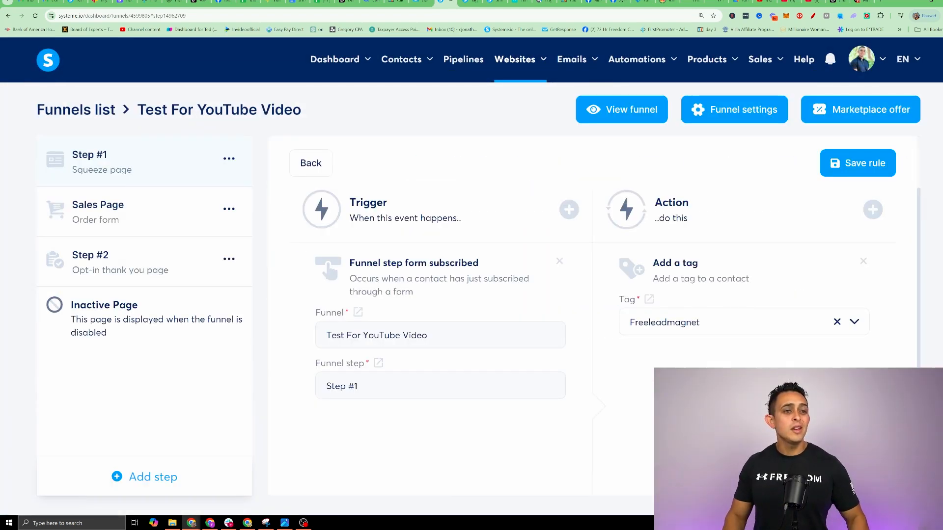
left_click(873, 209)
left_click(358, 314)
scroll(491, 319, "down", 2)
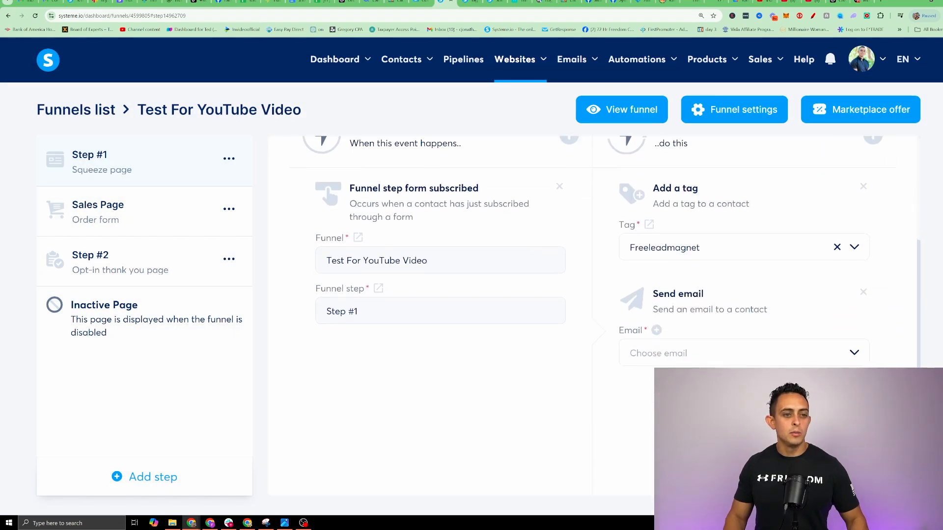
Browse the existing emails offered for the Send email action without choosing one
left_click(721, 352)
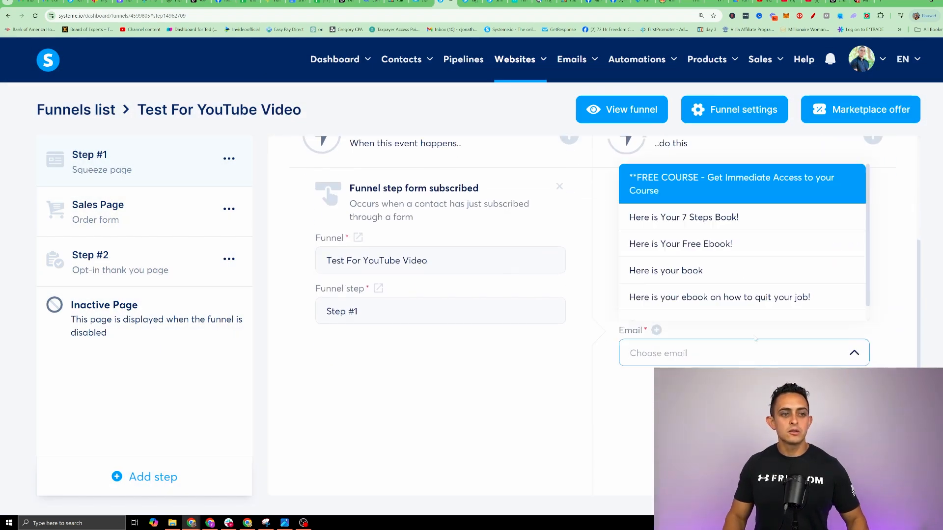
scroll(736, 236, "down", 1)
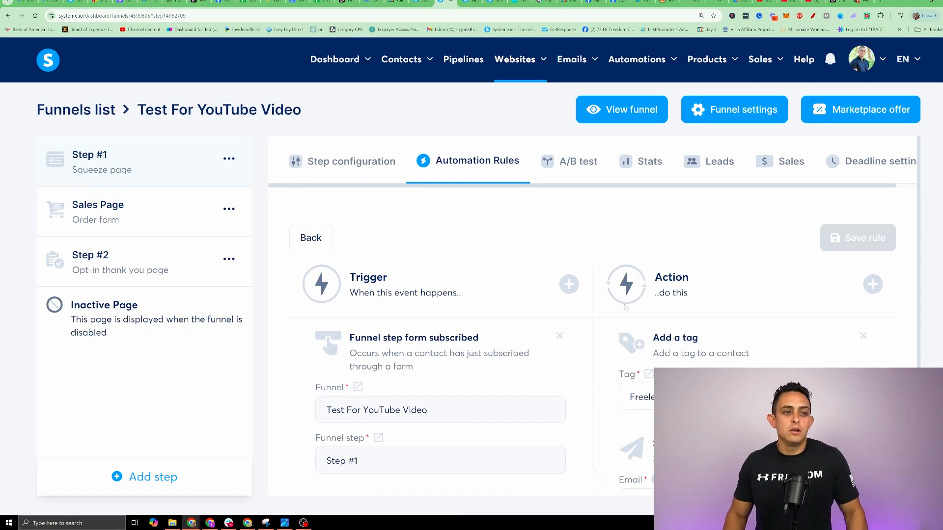
scroll(575, 274, "down", 1)
scroll(575, 273, "up", 1)
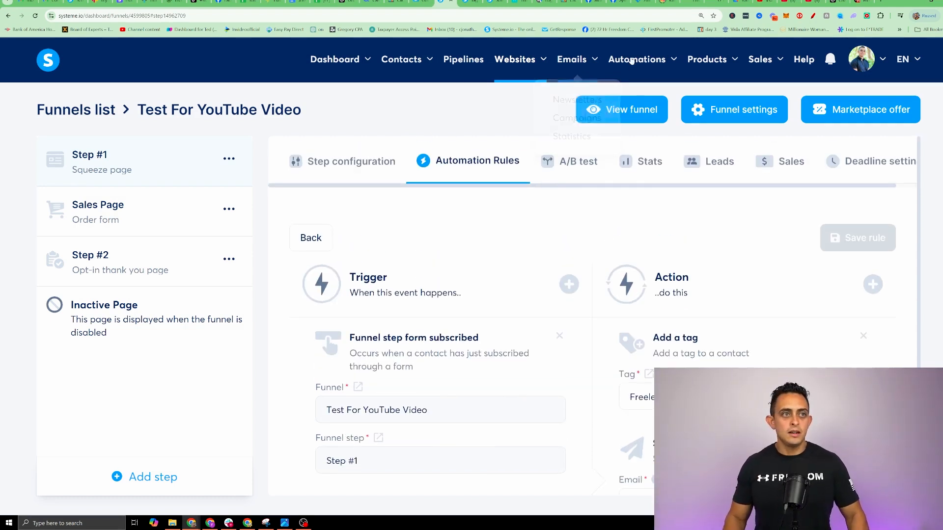
mouse_move(631, 72)
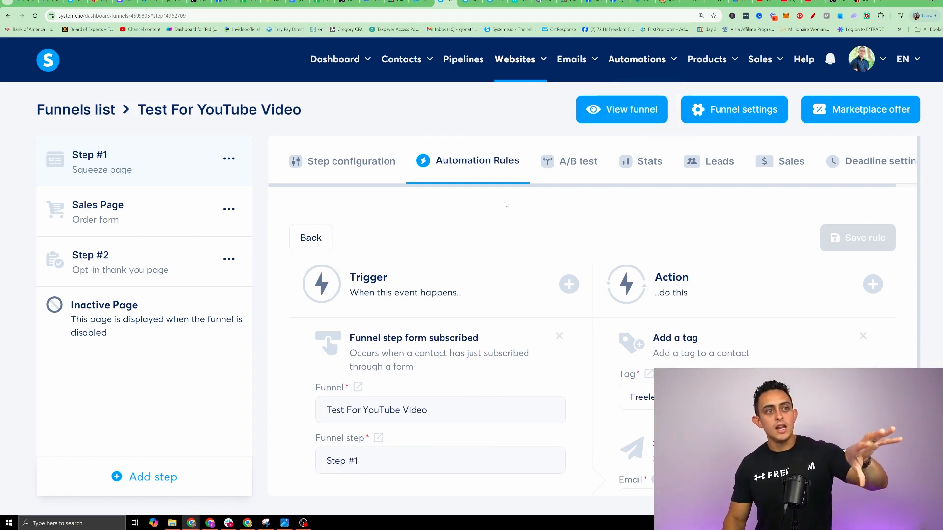
scroll(509, 207, "down", 1)
scroll(515, 214, "up", 1)
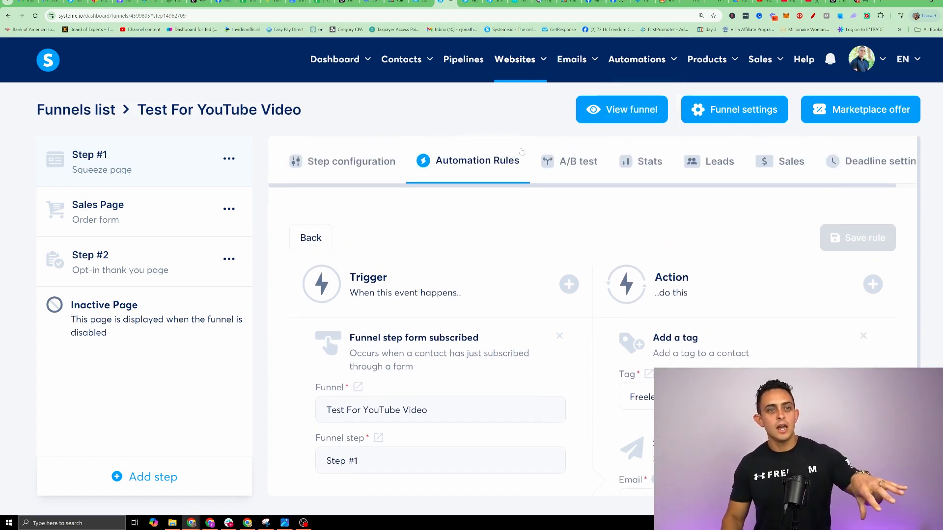
Select the Sales Page order form step, circle it in red as a temporary annotation, and open its automation rules
left_click(108, 223)
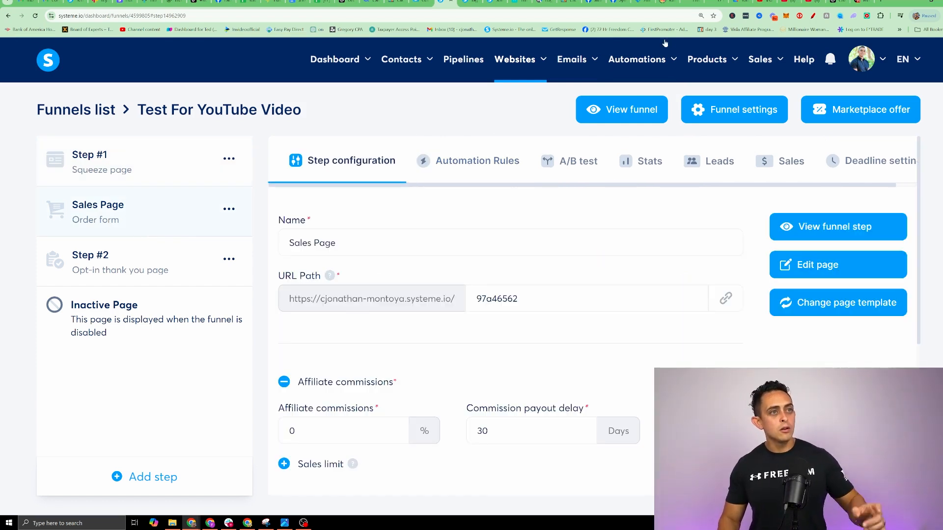
left_click_drag(105, 192, 72, 189)
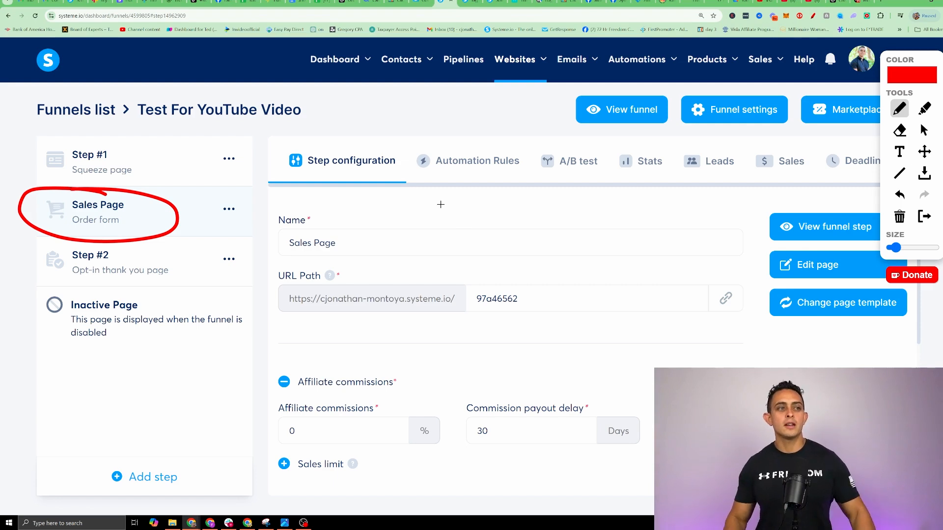
key("Escape")
left_click(477, 171)
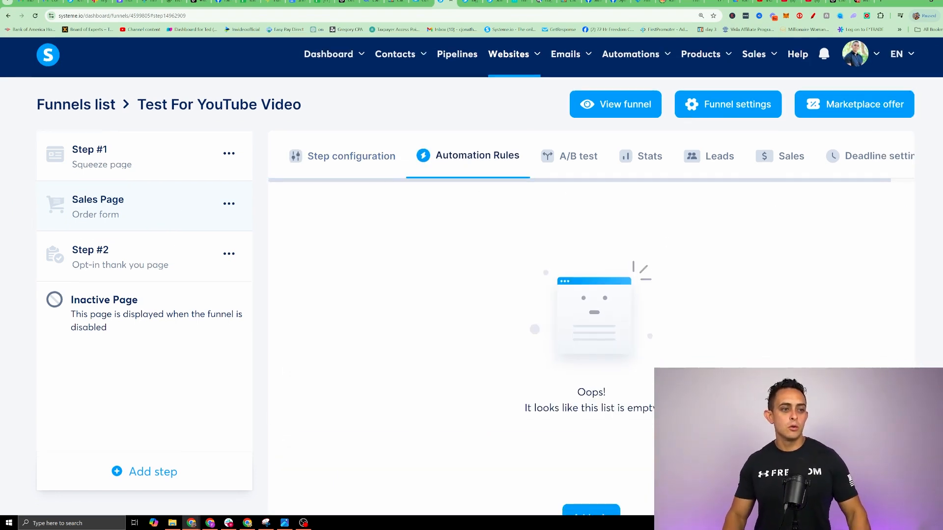
Start a new automation rule for the Sales Page step with the New sale trigger
scroll(595, 477, "down", 1)
left_click(595, 477)
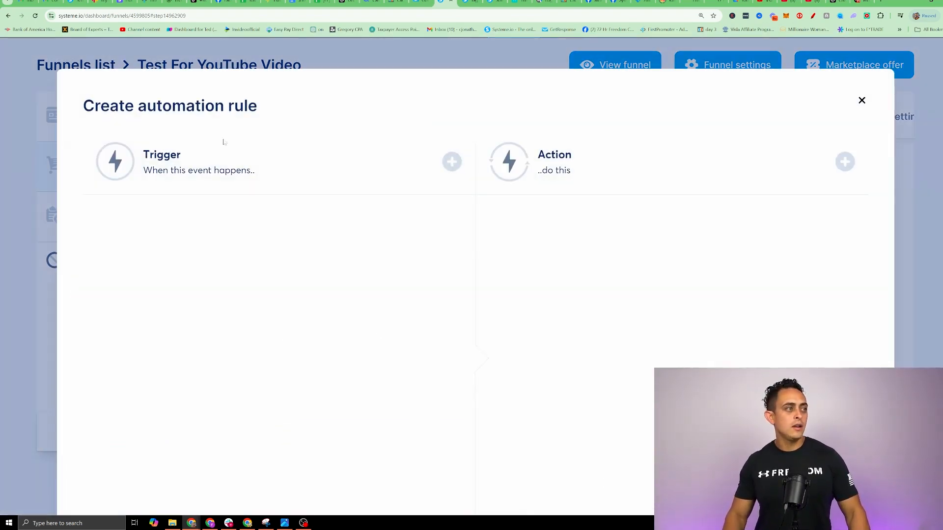
left_click(452, 163)
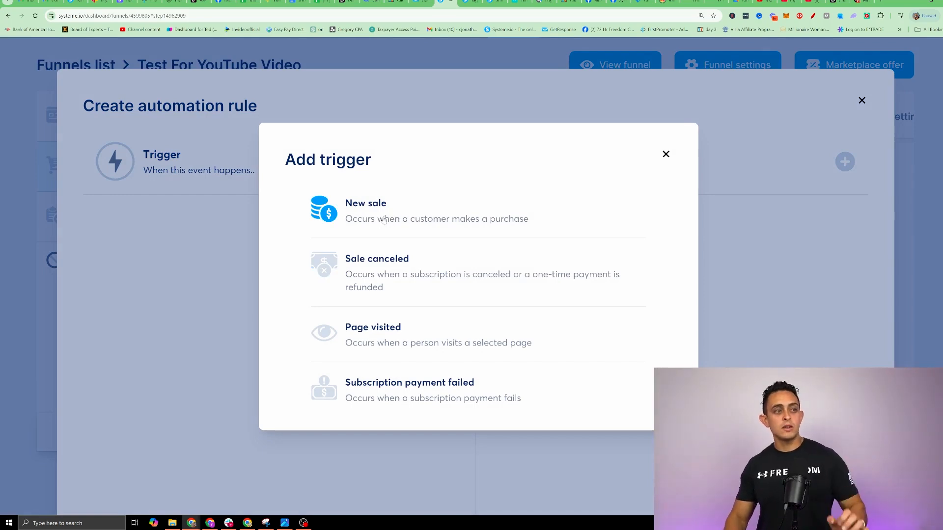
left_click(383, 219)
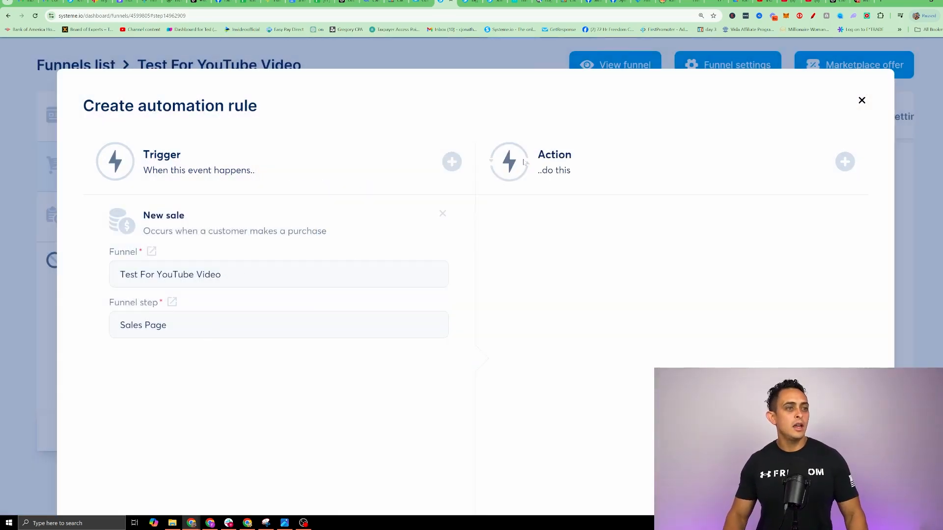
Add an Enroll in course action for Freedom Accelerator Free White Label Course to the Sales Page new sale rule
left_click(845, 163)
scroll(479, 274, "down", 4)
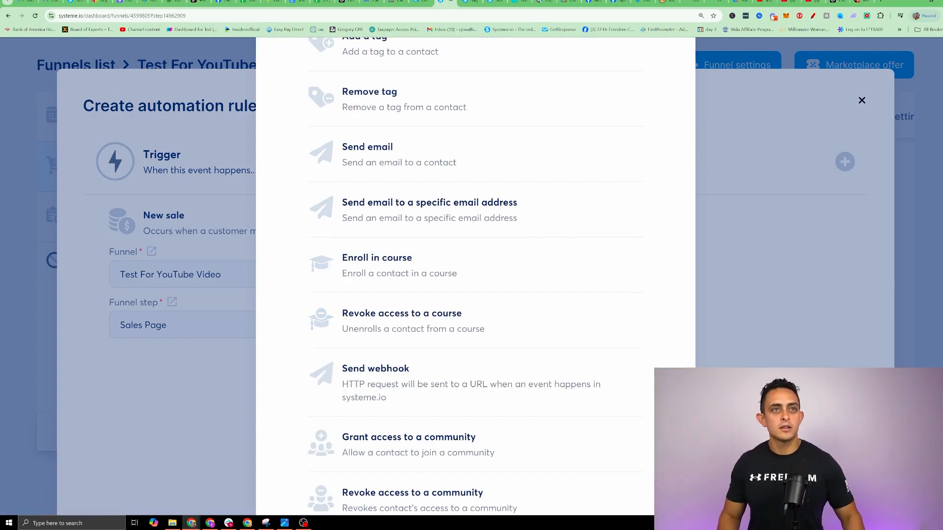
left_click(812, 16)
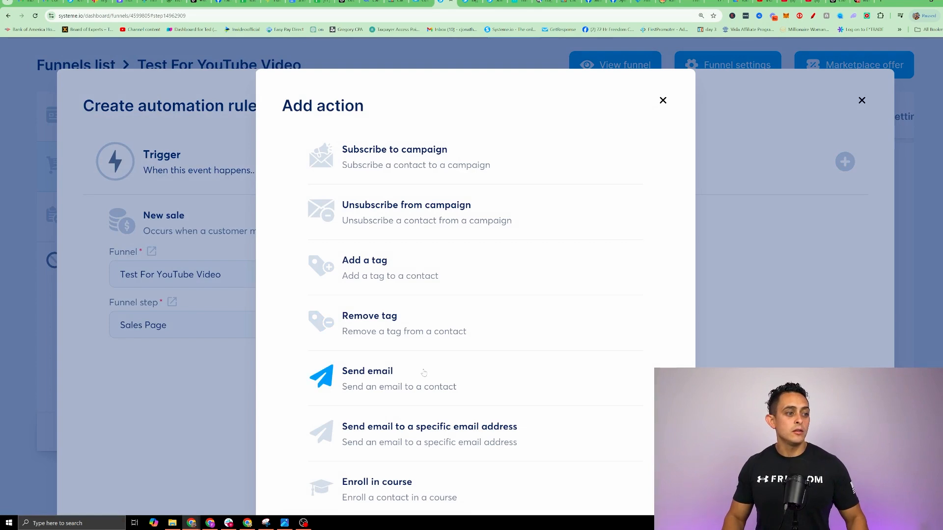
scroll(423, 373, "down", 2)
left_click(423, 374)
left_click(671, 274)
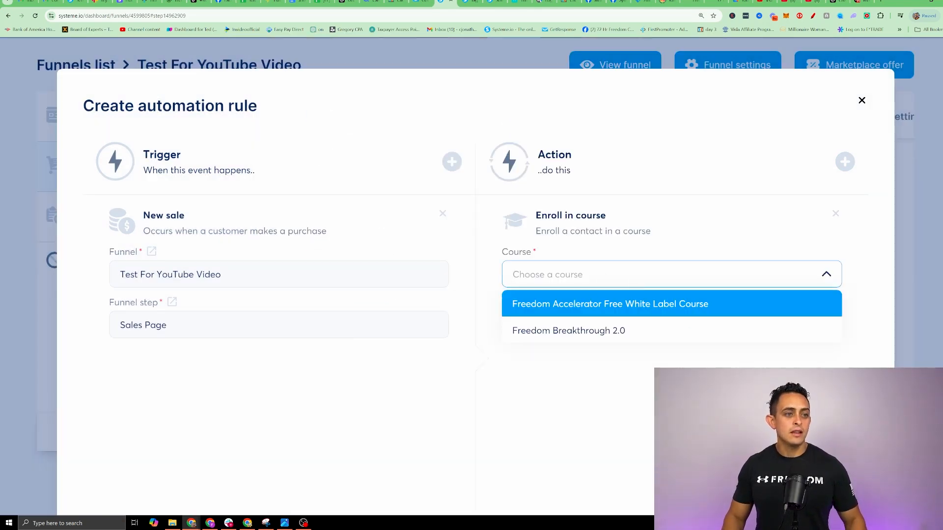
left_click(610, 304)
scroll(493, 432, "down", 2)
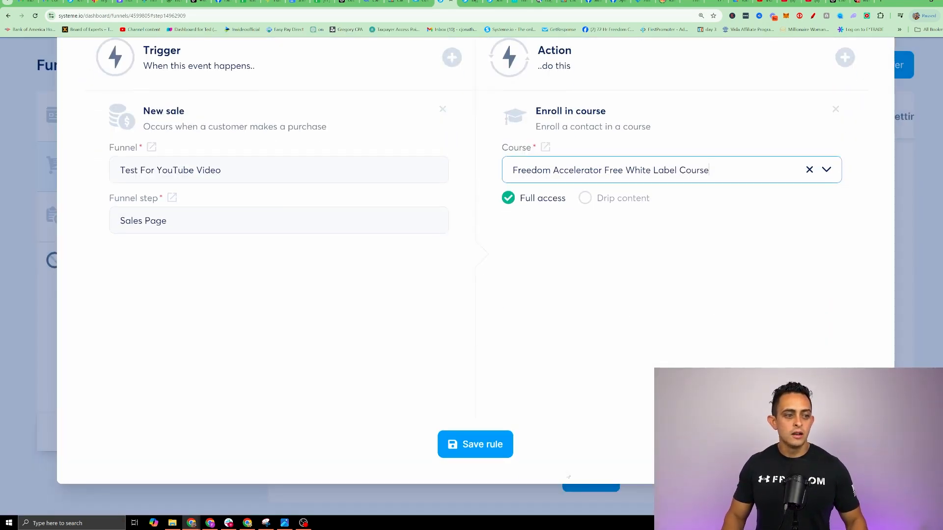
scroll(592, 462, "up", 2)
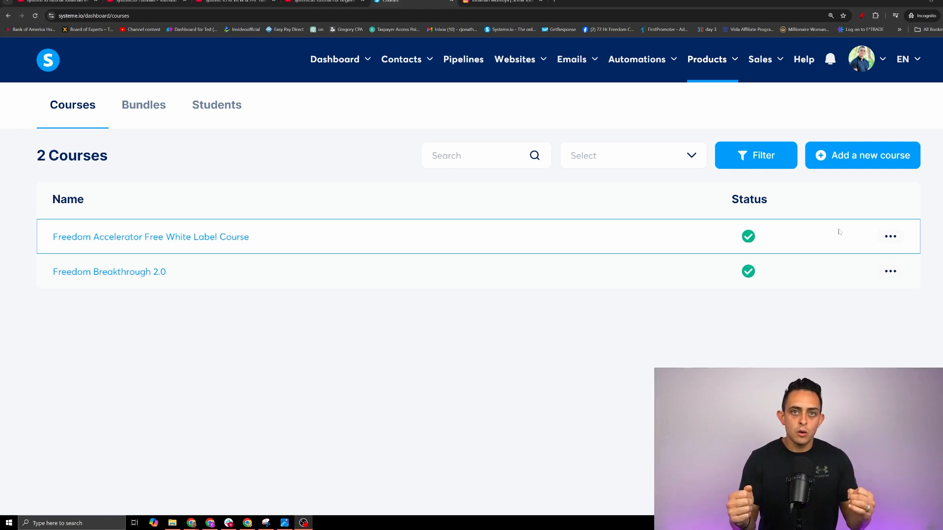
Go to the Courses list and start a new course named Course Test on the existing domain
mouse_move(707, 59)
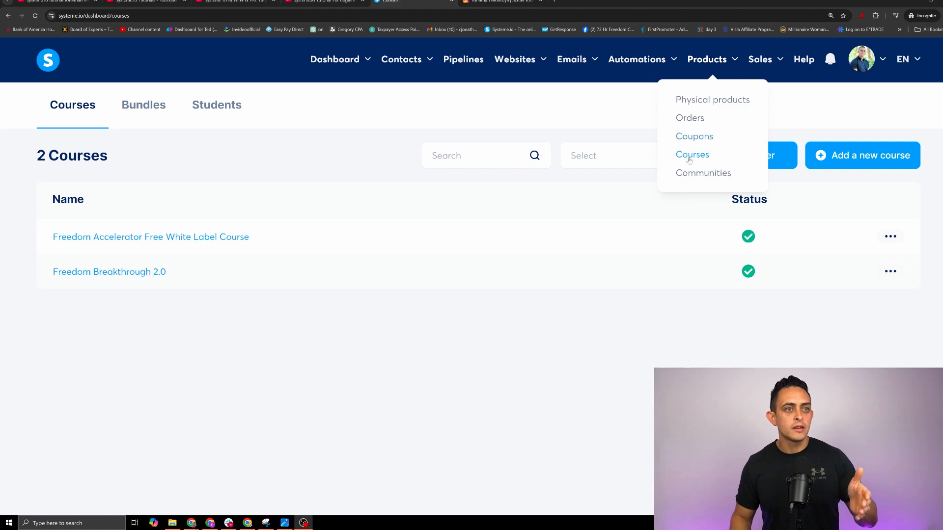
left_click(689, 160)
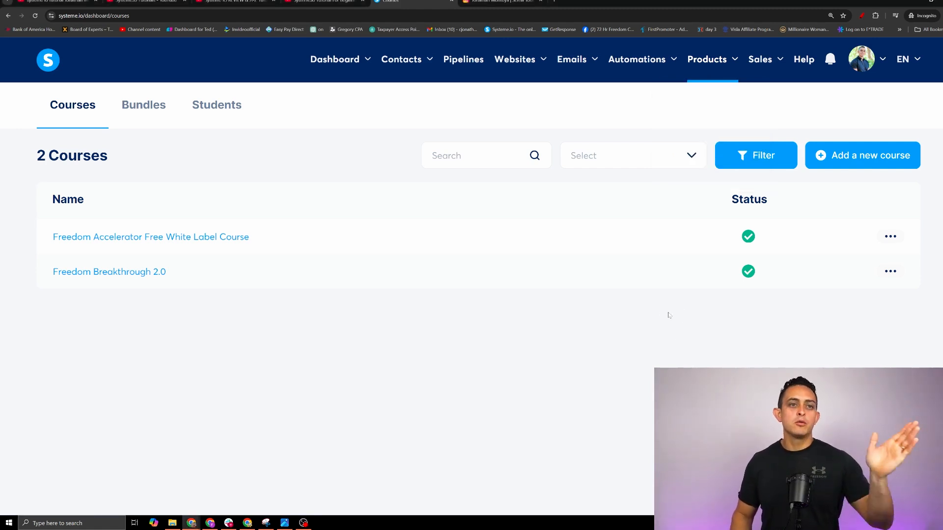
left_click(829, 156)
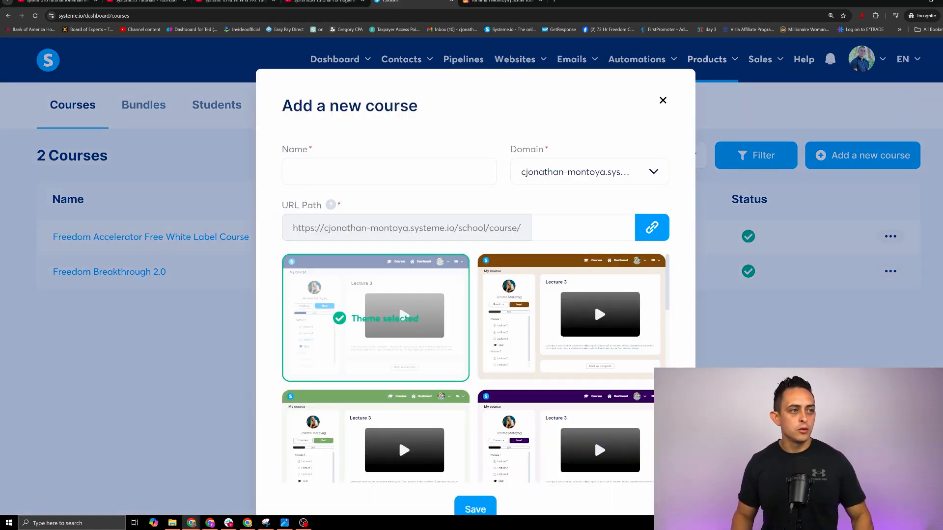
left_click(378, 171)
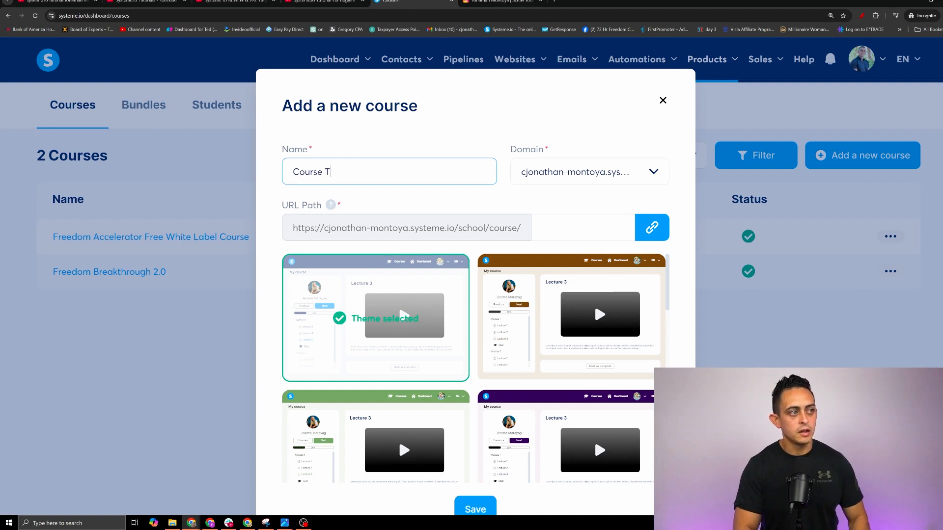
left_click(575, 171)
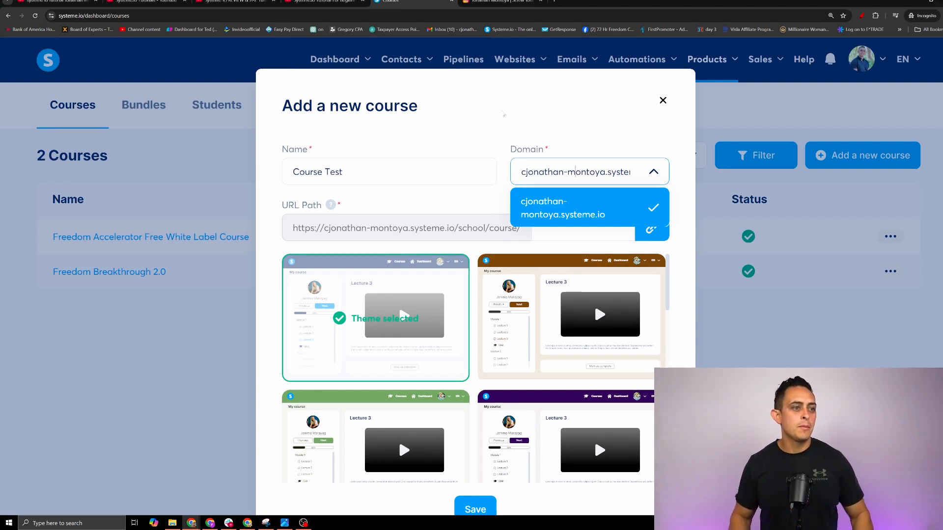
left_click(503, 115)
Browse the course themes and select the light purple one for Course Test
scroll(500, 295, "down", 4)
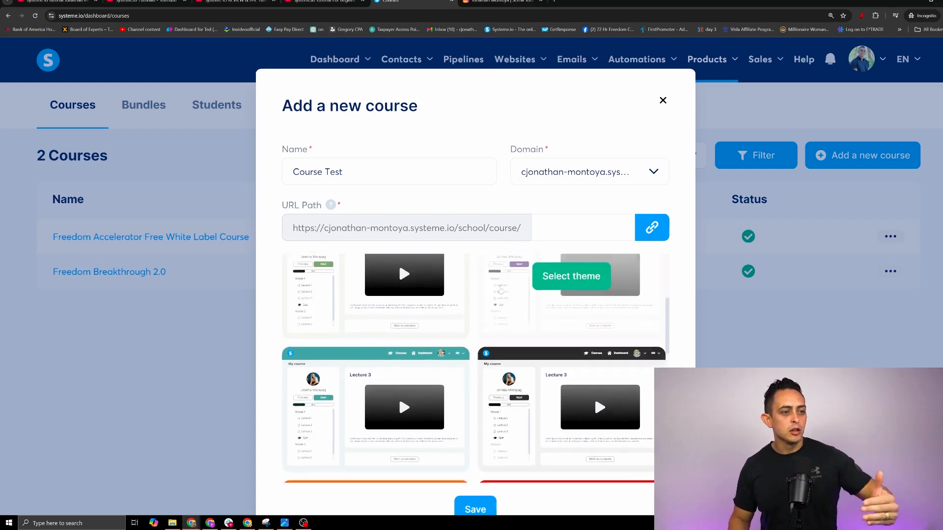
scroll(500, 290, "down", 5)
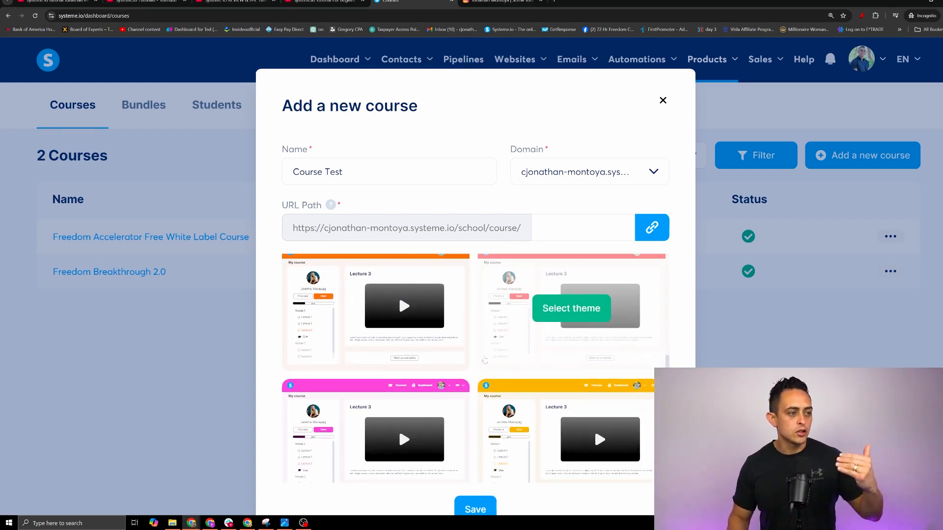
scroll(393, 383, "down", 4)
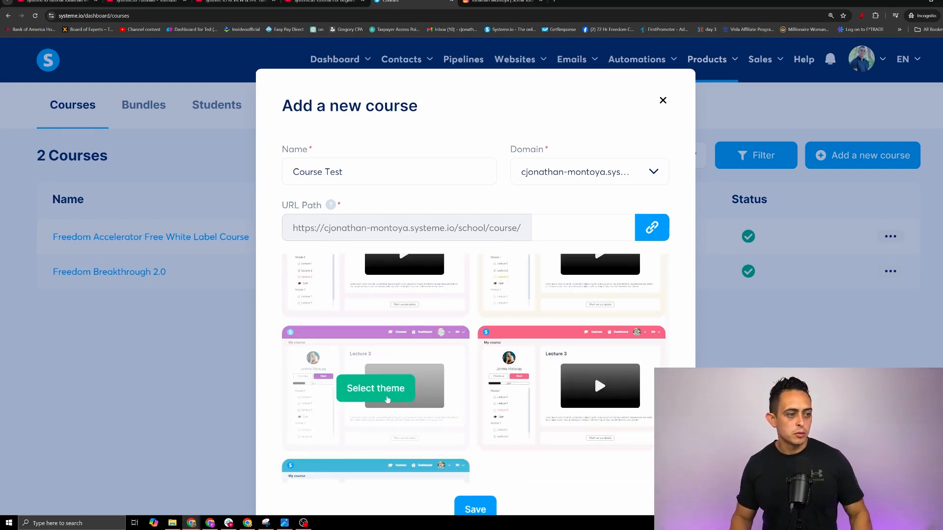
scroll(387, 400, "down", 1)
left_click(382, 352)
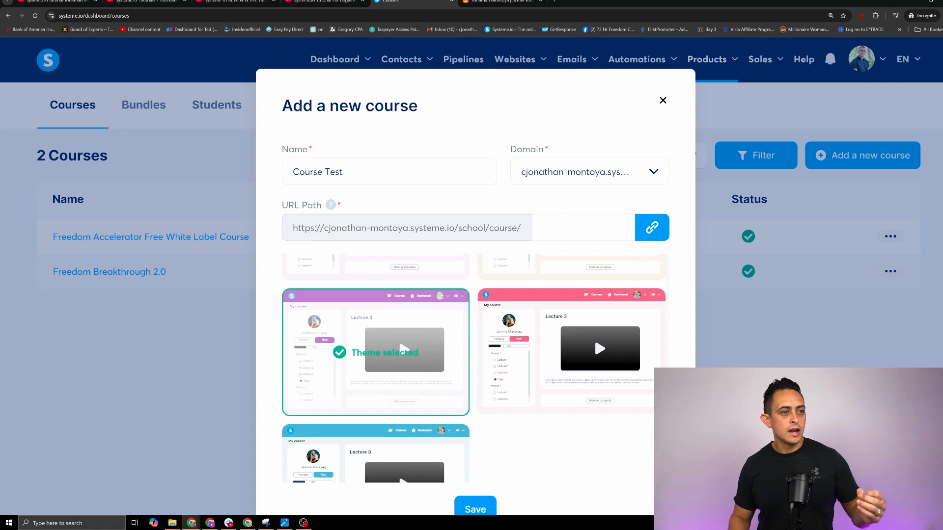
Set the new course's URL path to test and save the course
left_click(475, 509)
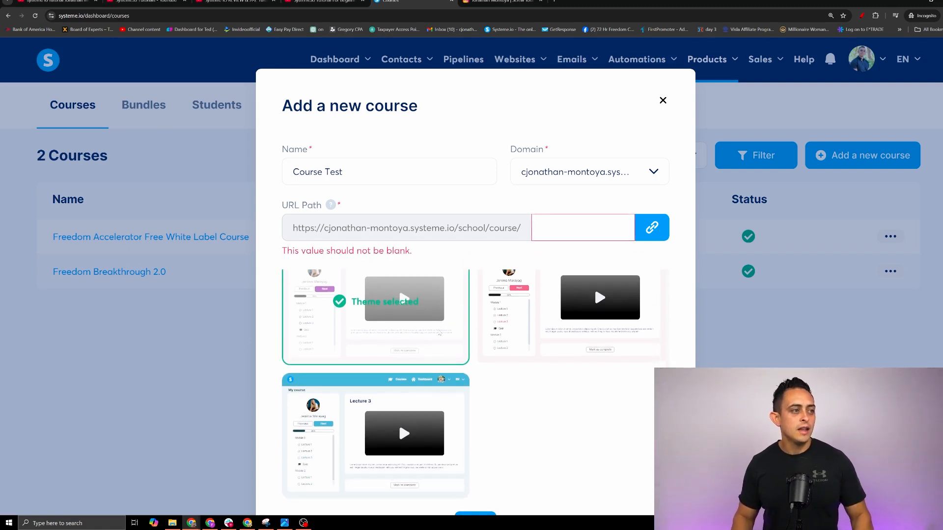
left_click(576, 228)
type("test")
left_click_drag(282, 206, 324, 208)
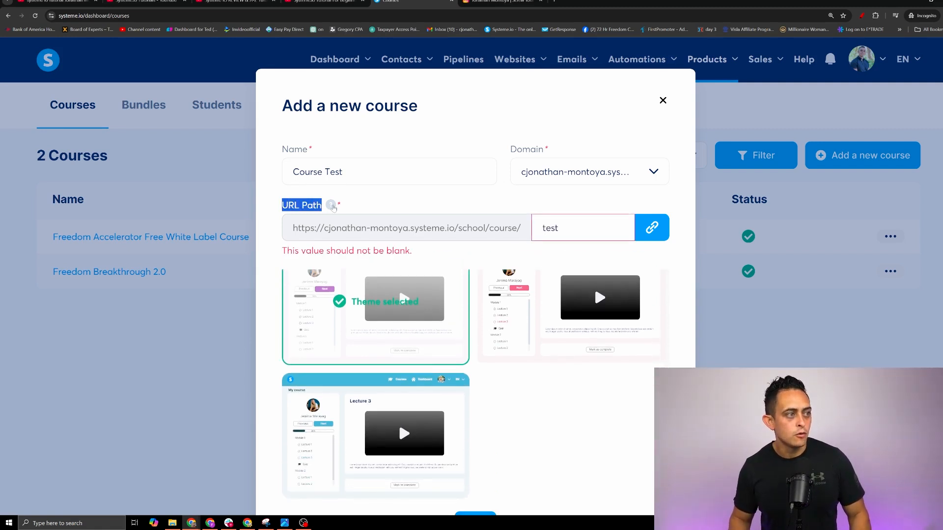
left_click_drag(562, 228, 445, 243)
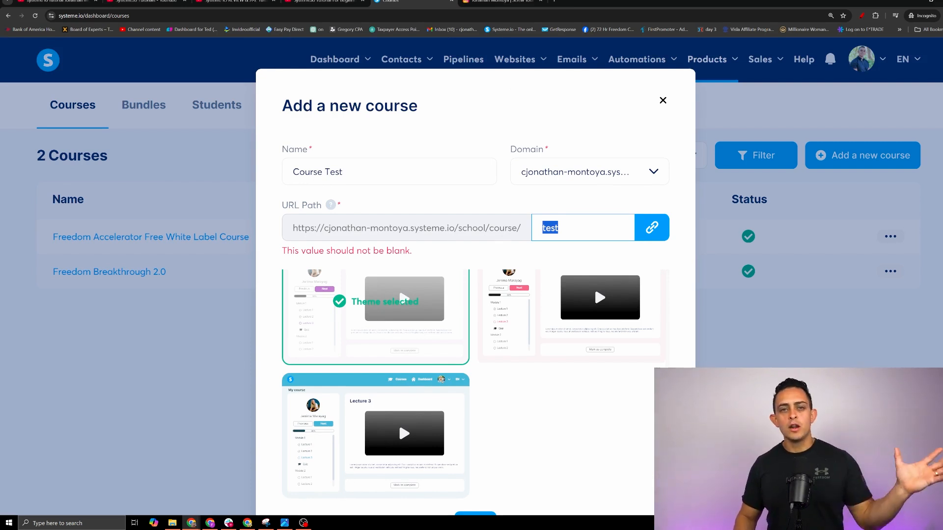
scroll(397, 418, "down", 3)
left_click(471, 454)
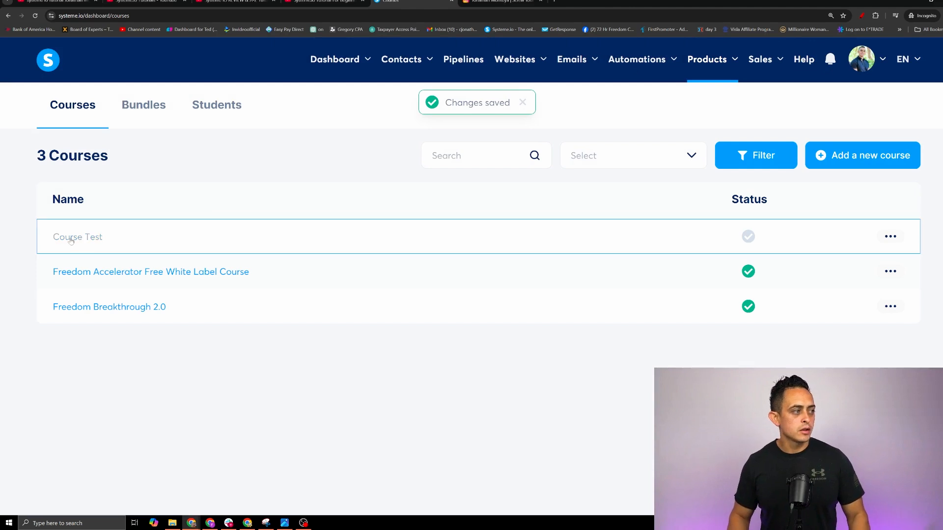
Open Course Test and create a module named "Module #1 - How To Quit Your Job"
left_click(72, 240)
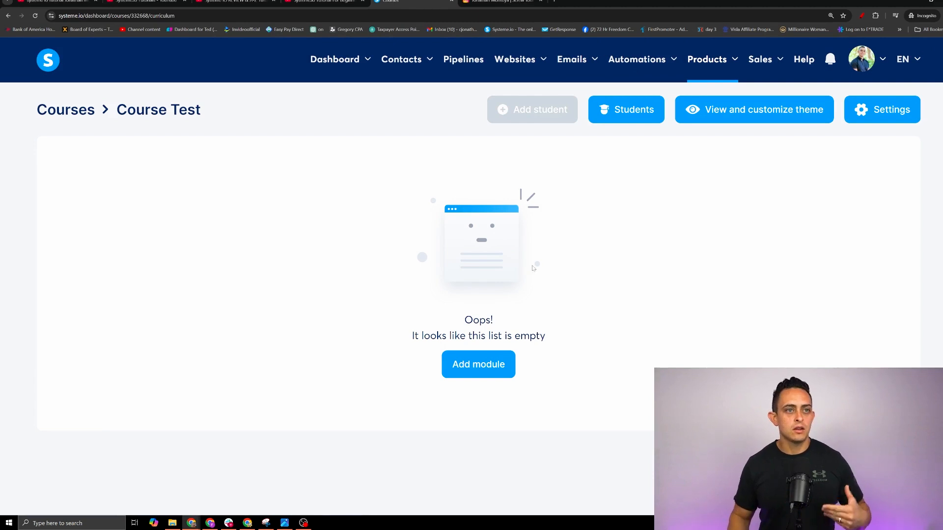
left_click(506, 368)
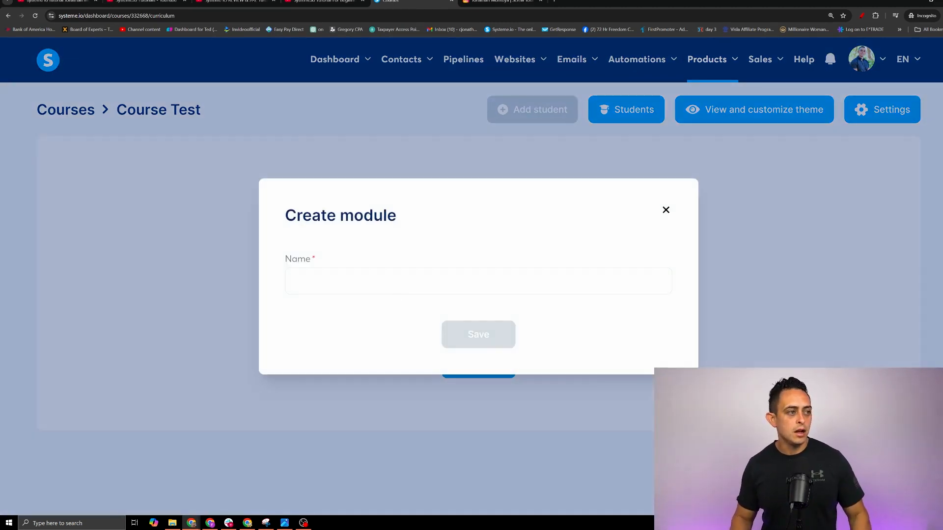
type("Modu")
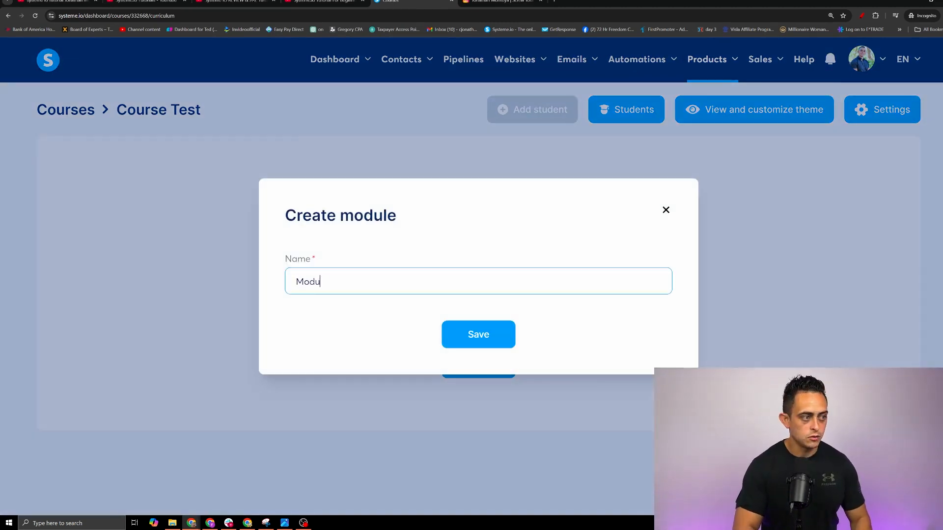
type("le #1 - How To Quit Your Job")
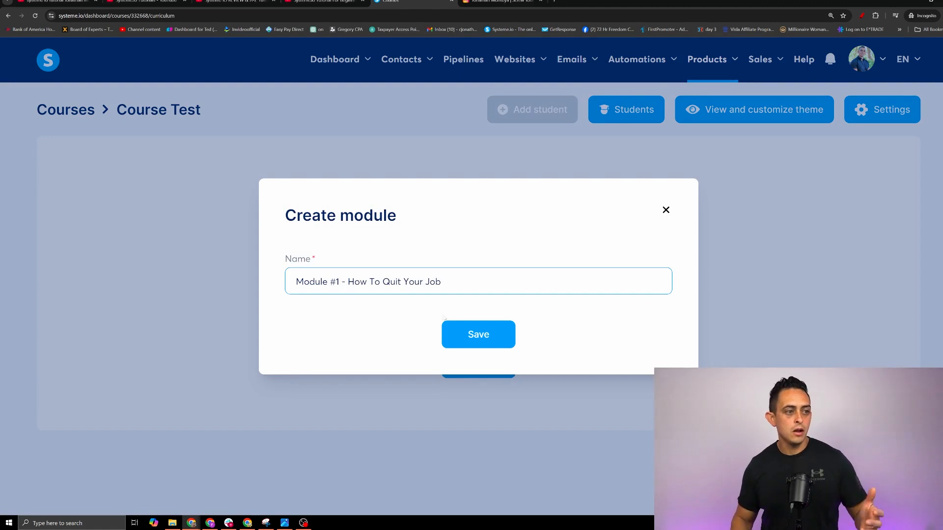
left_click(479, 334)
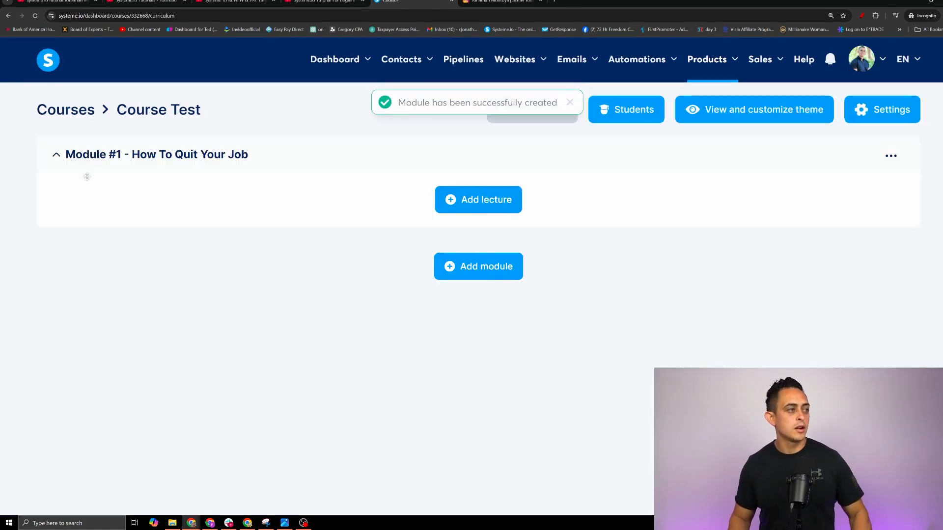
Sketch a temporary red diagram of a box marked M with arrows leading through two smaller boxes, and clear it
left_click(862, 16)
left_click_drag(127, 298, 120, 313)
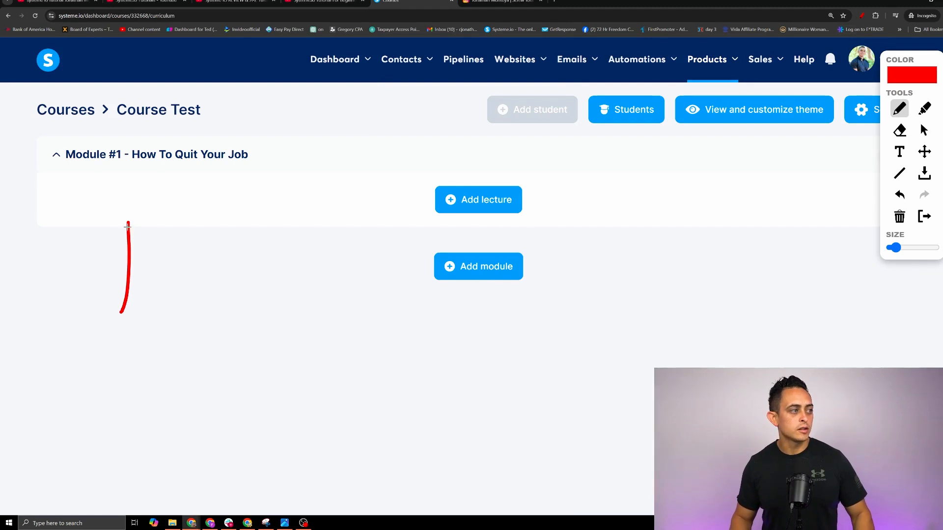
mouse_move(131, 218)
left_mouse_down()
mouse_move(316, 214)
mouse_move(134, 311)
mouse_move(97, 314)
left_mouse_up()
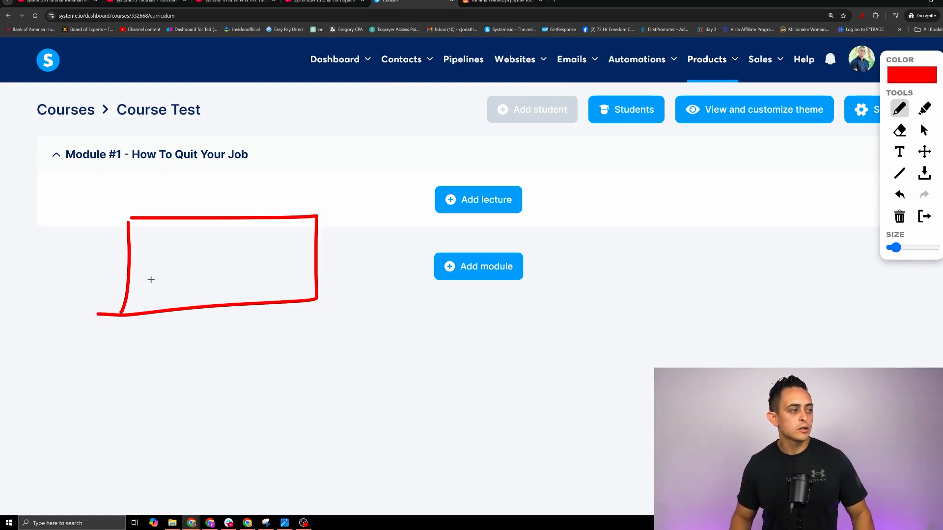
mouse_move(150, 279)
left_mouse_down()
mouse_move(196, 247)
mouse_move(199, 273)
left_mouse_up()
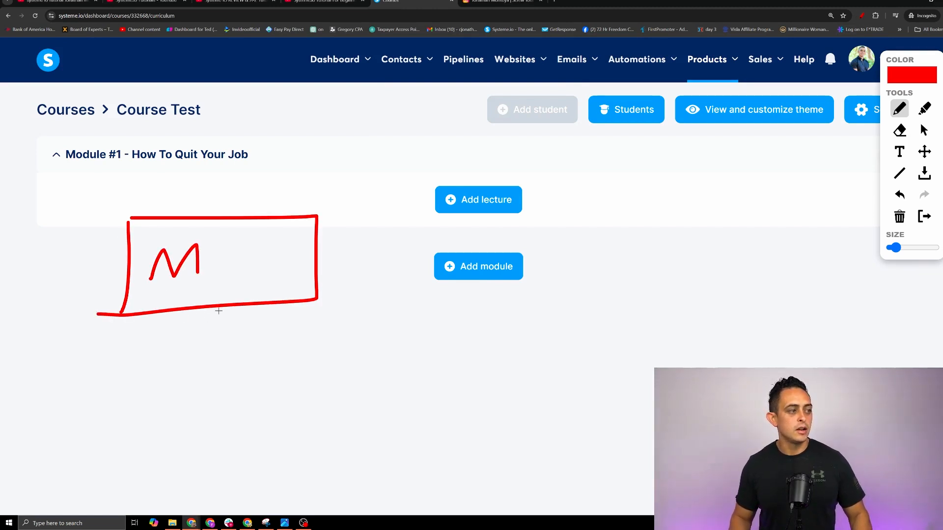
mouse_move(219, 311)
left_mouse_down()
mouse_move(219, 346)
mouse_move(240, 335)
left_mouse_up()
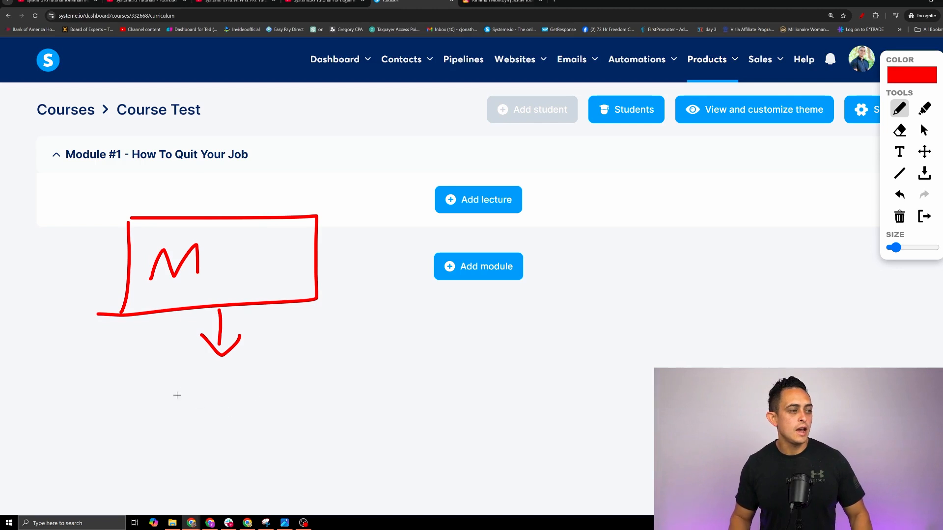
mouse_move(175, 379)
left_mouse_down()
mouse_move(176, 424)
mouse_move(256, 427)
mouse_move(167, 423)
left_mouse_up()
mouse_move(271, 404)
left_mouse_down()
mouse_move(299, 402)
mouse_move(307, 420)
left_mouse_up()
left_click_drag(381, 368, 378, 428)
mouse_move(381, 365)
left_mouse_down()
mouse_move(452, 431)
mouse_move(377, 432)
left_mouse_up()
left_click_drag(465, 394, 504, 392)
mouse_move(479, 378)
left_mouse_down()
mouse_move(496, 380)
mouse_move(501, 423)
left_mouse_up()
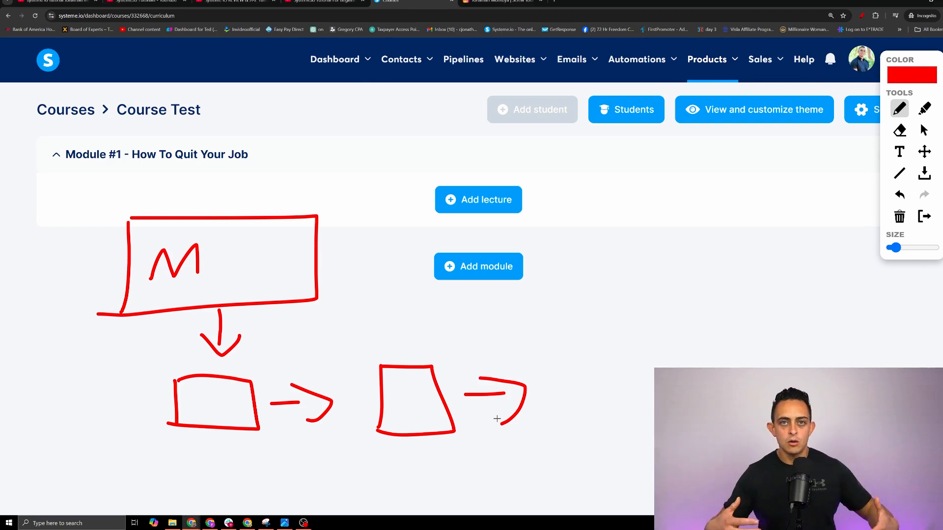
left_click(861, 16)
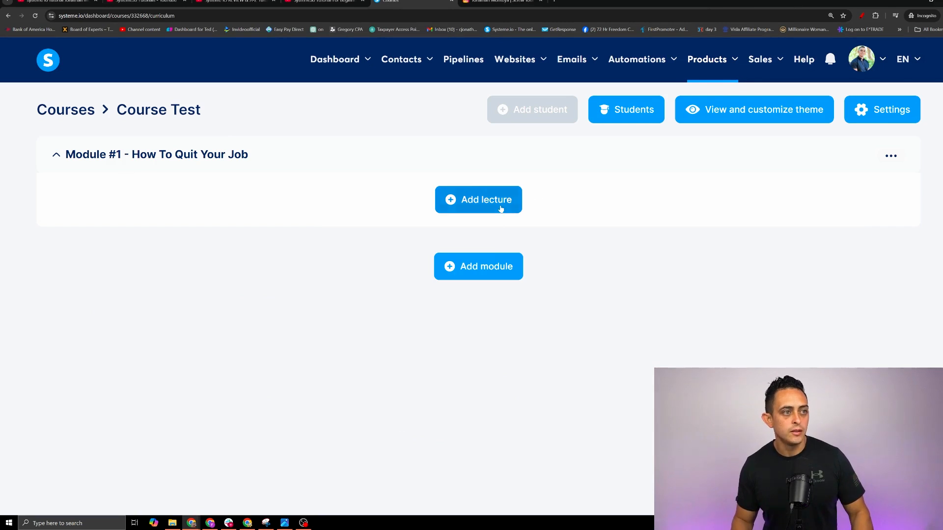
Start a new lecture in Module #1 named "Video #1 - testewt" and enable comments for it
left_click(499, 207)
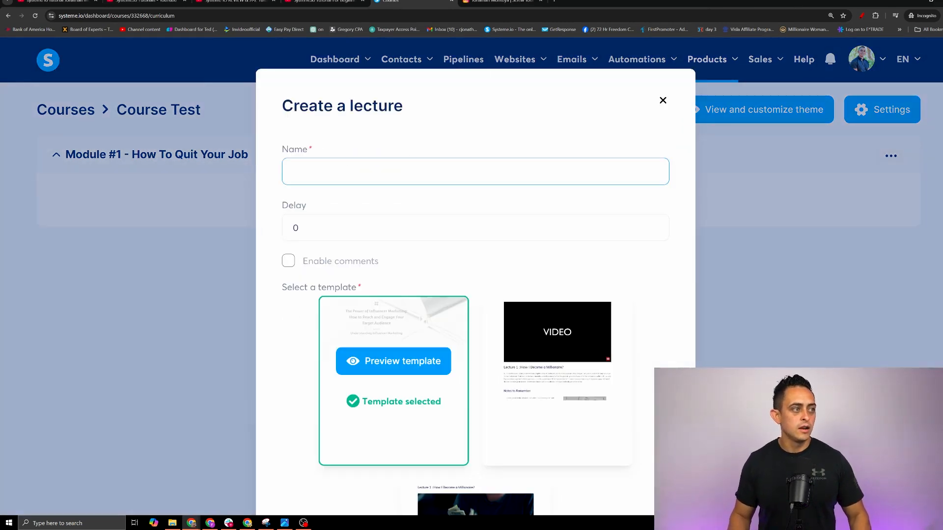
type("Video #1")
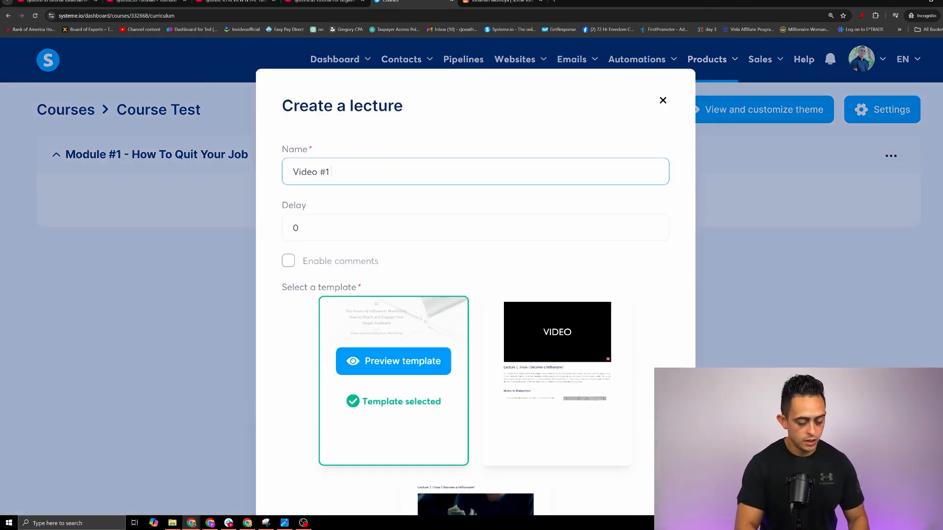
type(" - ")
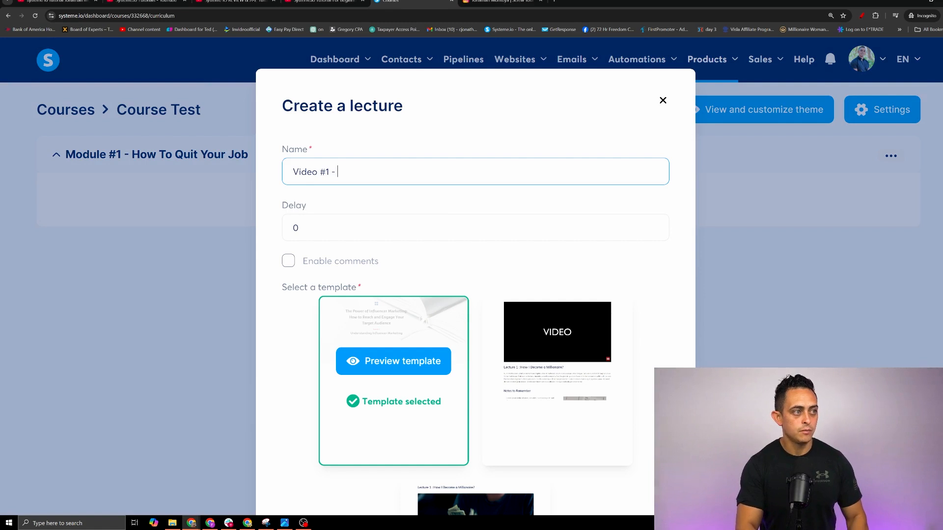
type("testewt")
scroll(182, 179, "down", 2)
scroll(183, 179, "up", 1)
key("Tab")
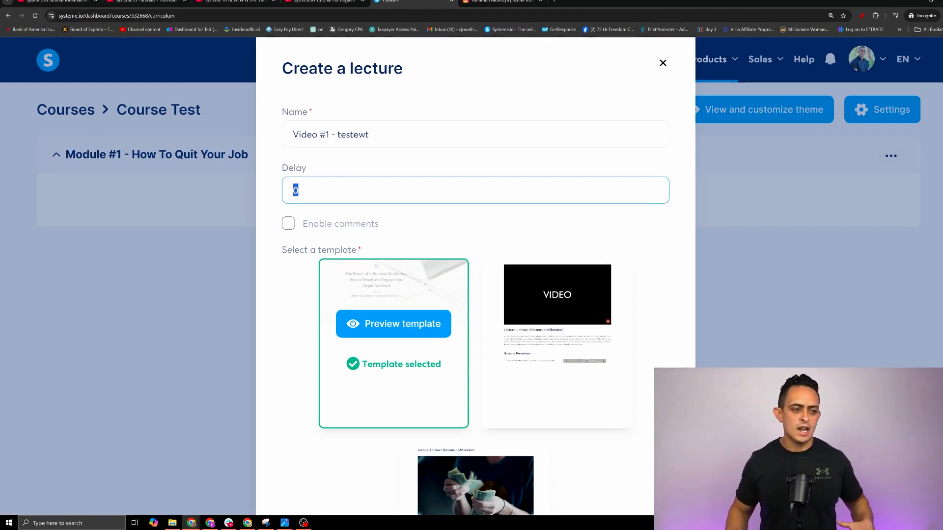
left_click(357, 225)
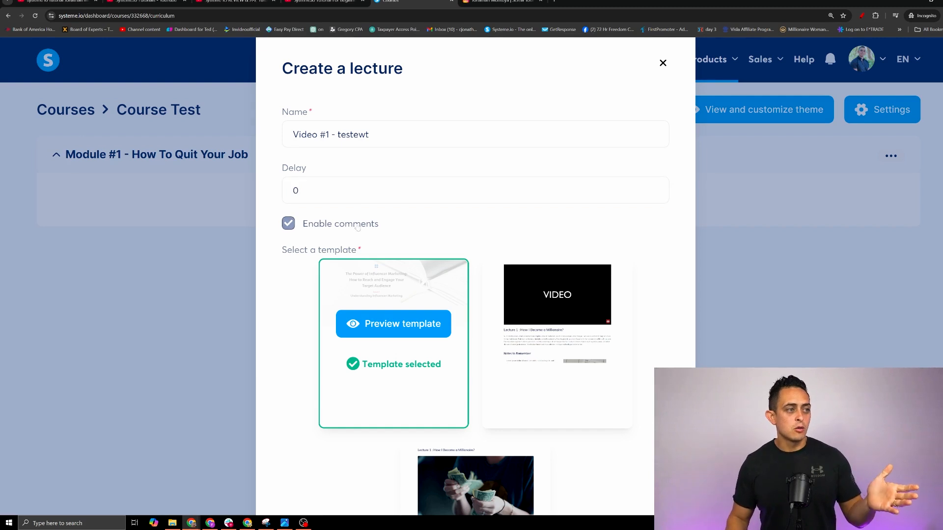
Choose the video template for the new lecture and save the lecture
scroll(533, 243, "down", 2)
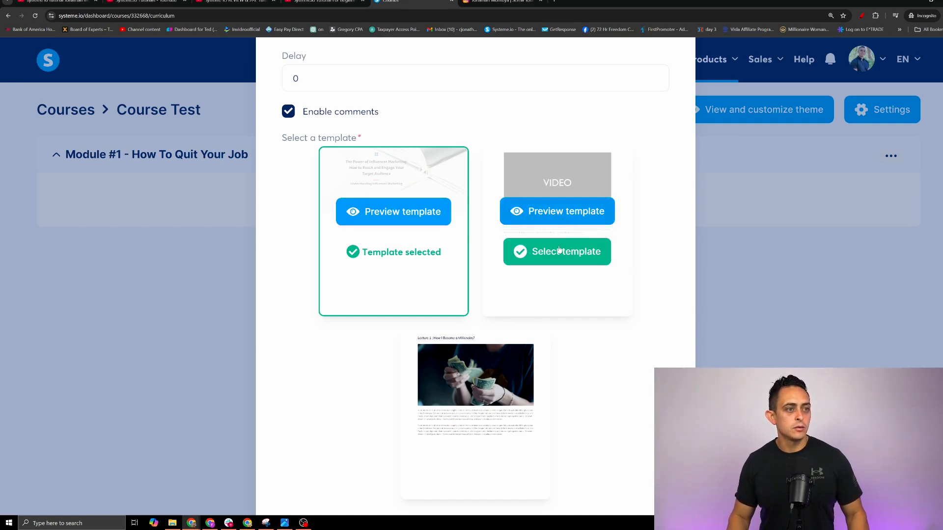
left_click(557, 254)
scroll(540, 343, "down", 3)
left_click(506, 443)
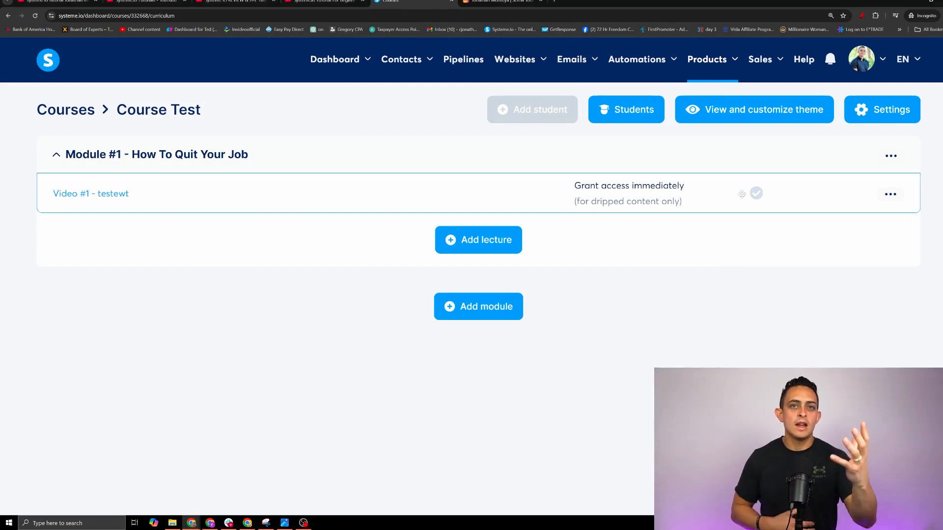
Create a second lecture in Module #1 named "video 2" using the video template
left_click(478, 239)
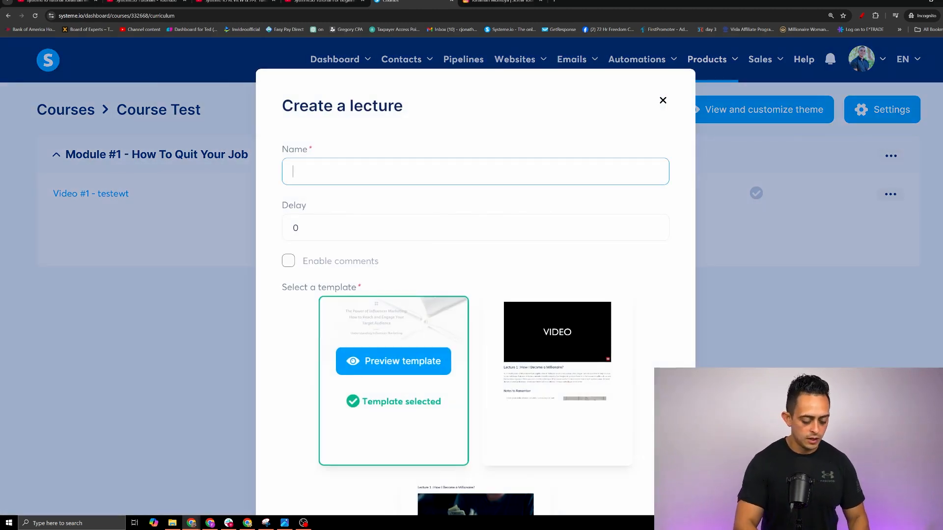
scroll(575, 98, "down", 5)
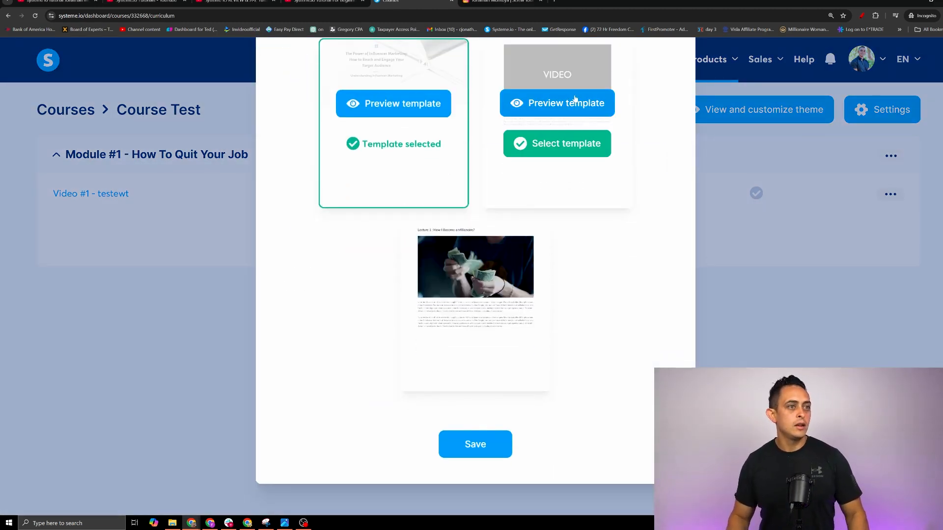
left_click(565, 144)
left_click(475, 443)
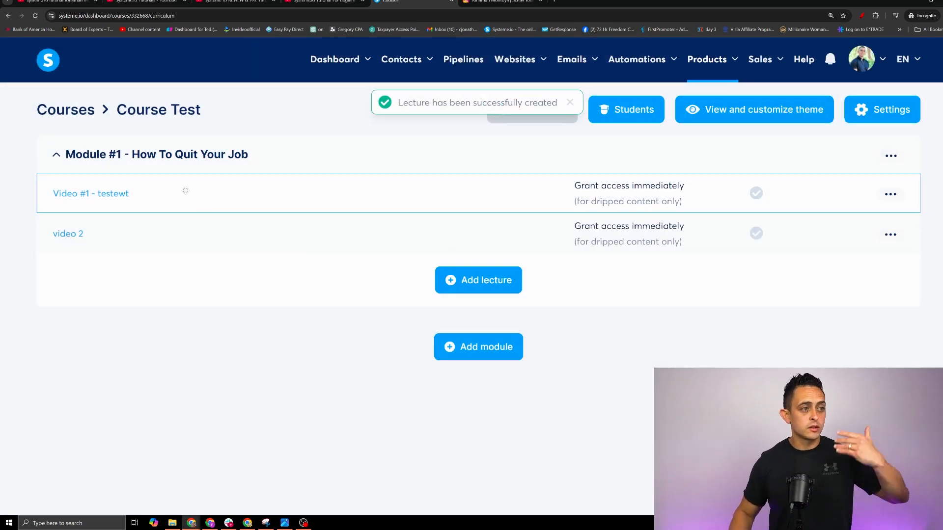
Open the Video #1 - testewt lecture for editing and look over its page layout
left_click(890, 194)
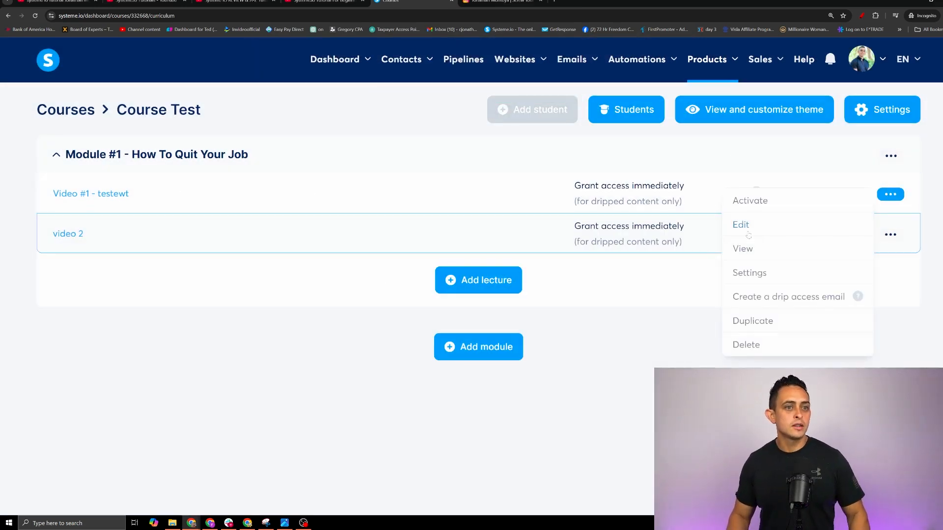
left_click_drag(48, 188, 914, 214)
left_click(890, 194)
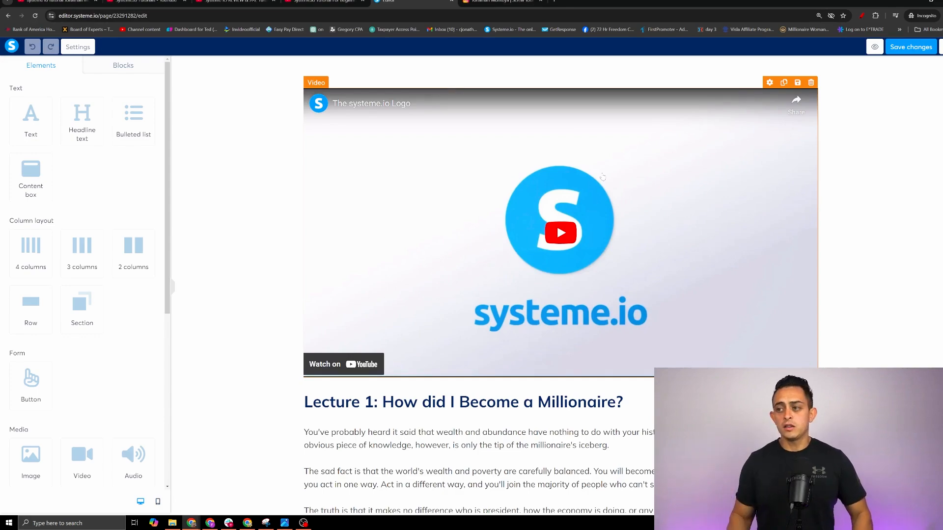
scroll(826, 248, "down", 7)
scroll(827, 249, "up", 7)
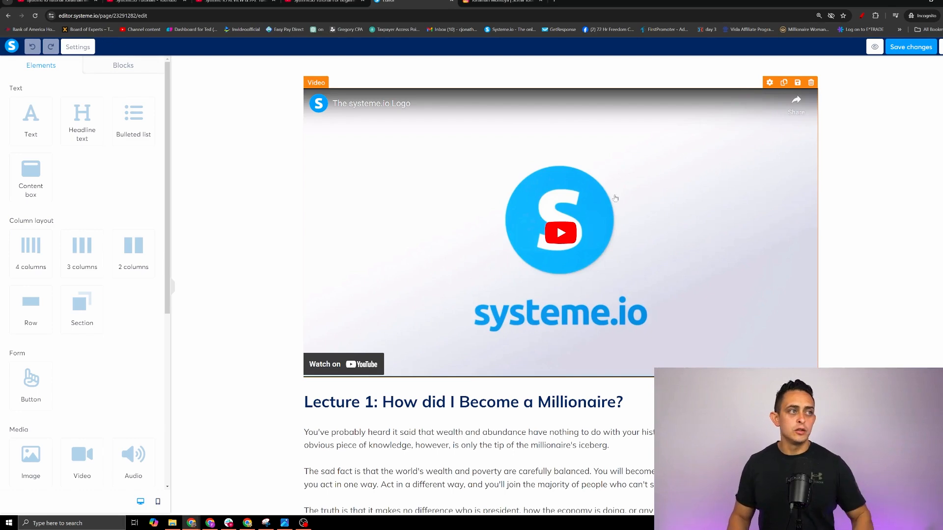
Copy the share link of the Systeme IO REVIEW & A-Z Tutorial video on YouTube and set it as the lecture video's URL
left_click(230, 2)
scroll(402, 53, "up", 1)
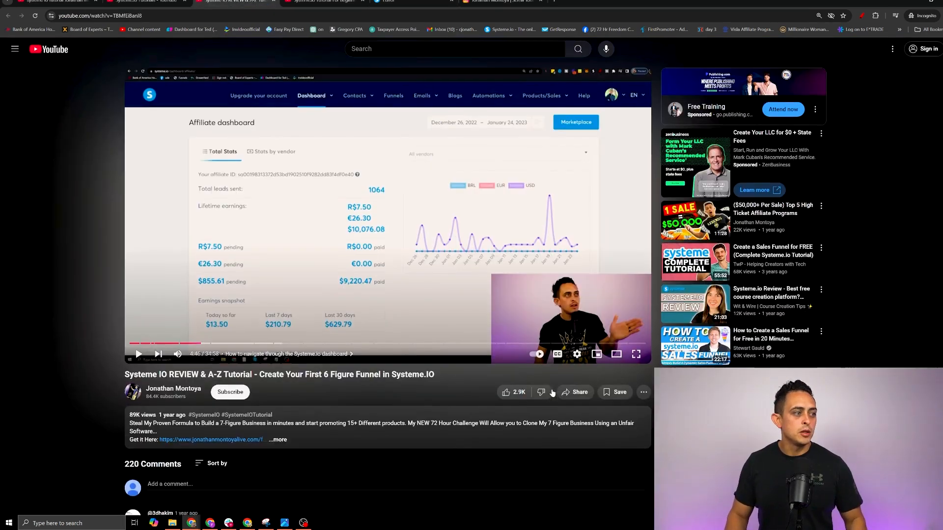
left_click(585, 322)
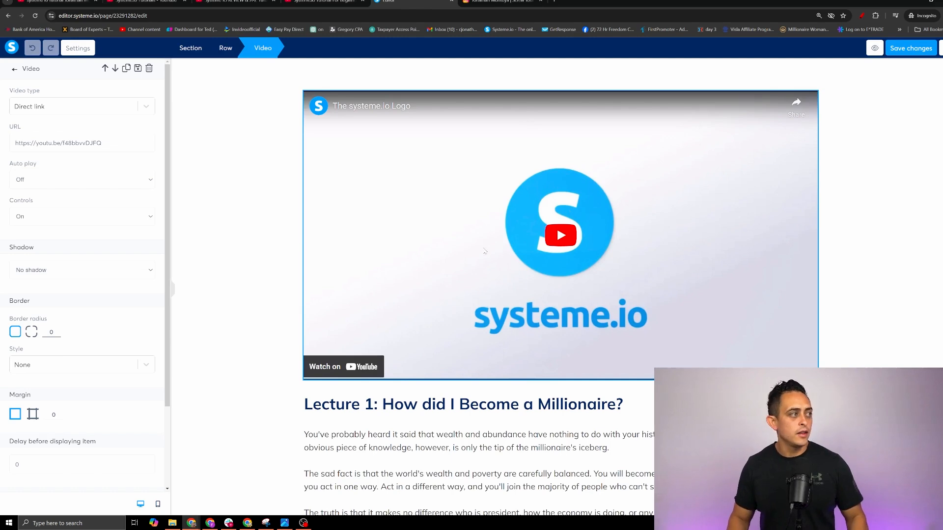
triple_click(58, 143)
type("https://youtu.be/TBMfEiBanl8?si=-MkdHhJ3ZJ2bcrSg")
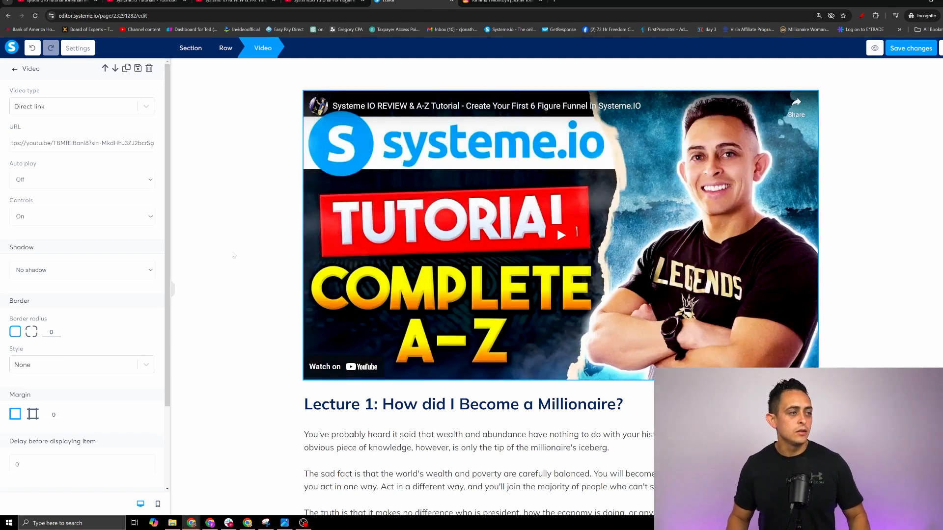
left_click(255, 239)
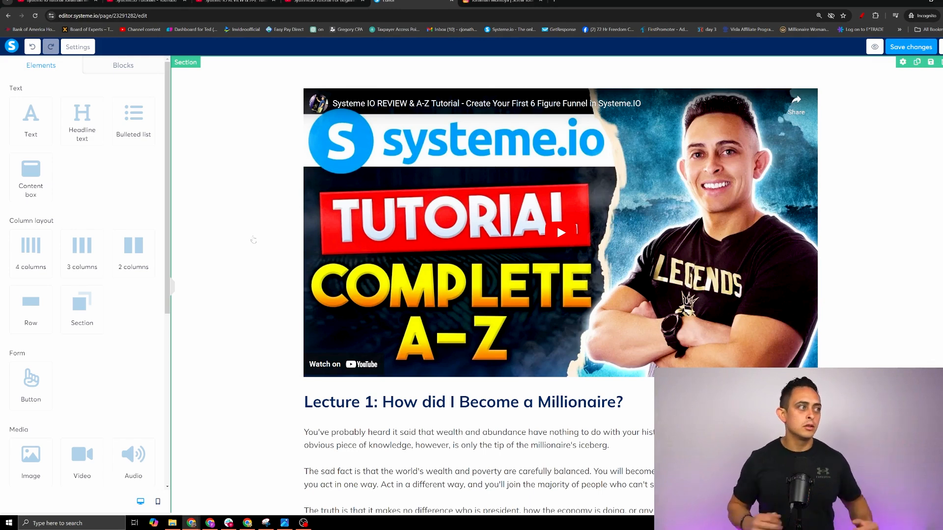
Try the Upload file video type on the lecture video and switch it back to Direct link
left_click(375, 145)
left_click(64, 106)
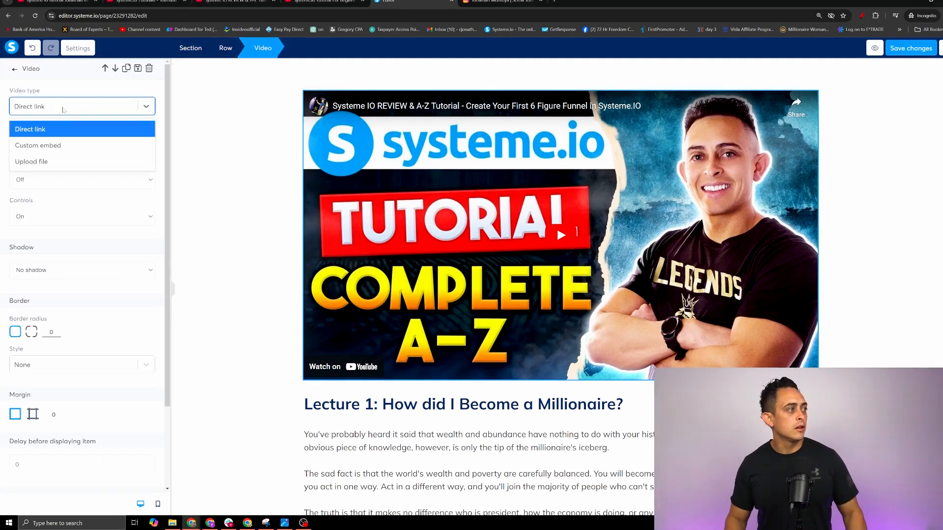
left_click(66, 161)
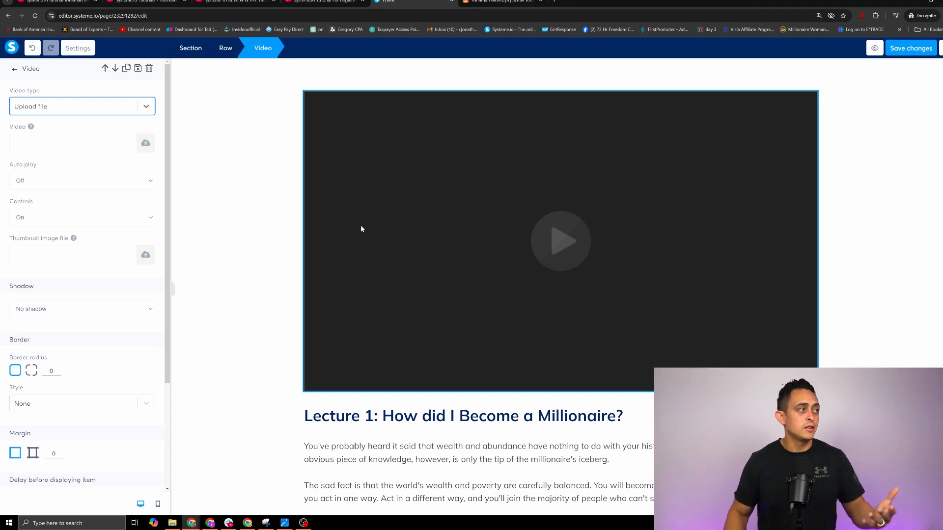
left_click_drag(11, 129, 19, 180)
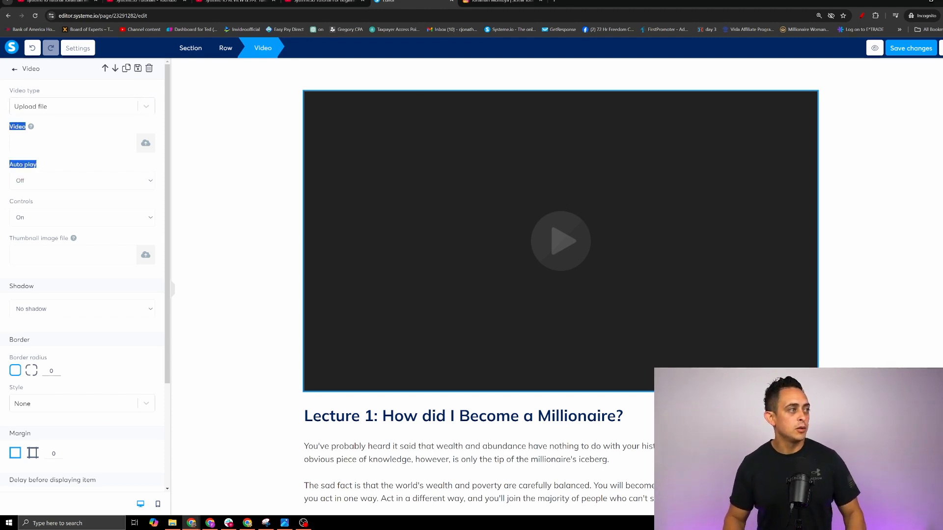
left_click(78, 102)
left_click(90, 128)
left_click(90, 142)
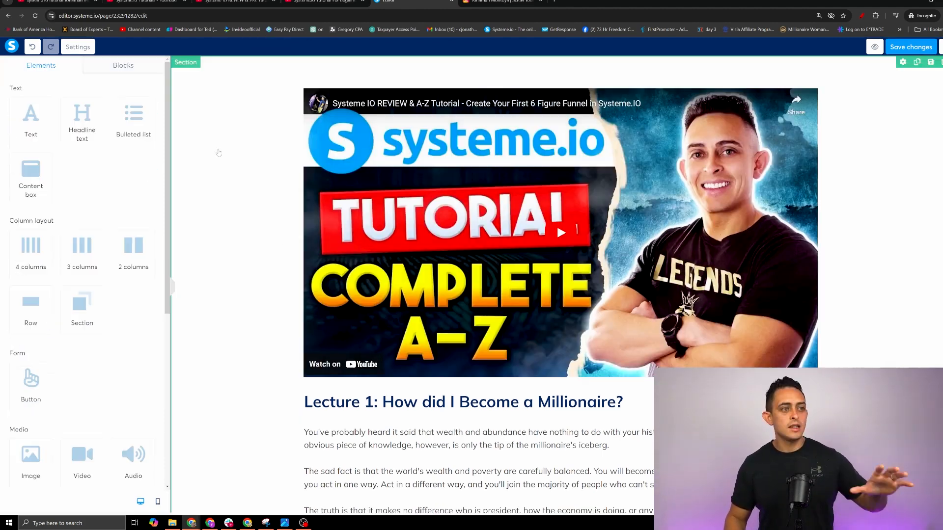
Cut all the body text under the Lecture 1 heading and undo the cut
scroll(559, 212, "down", 5)
scroll(356, 209, "up", 2)
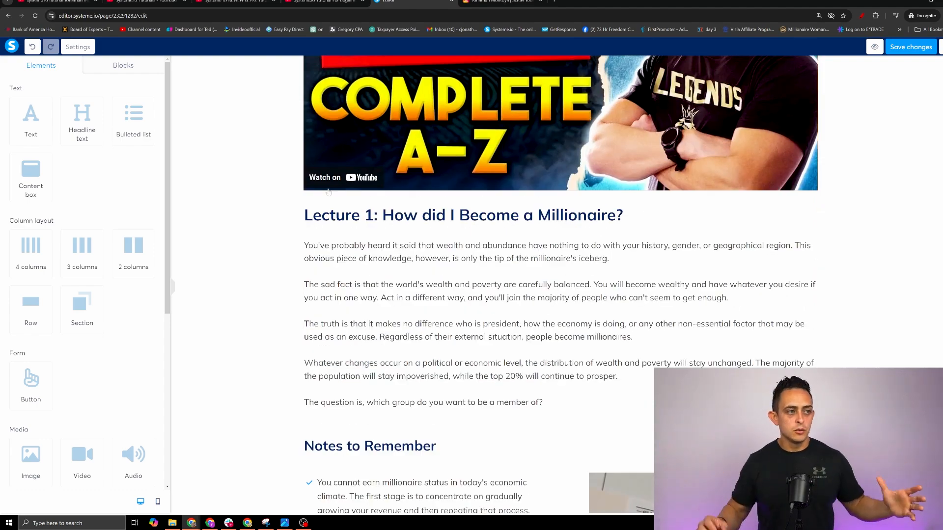
scroll(515, 326, "down", 5)
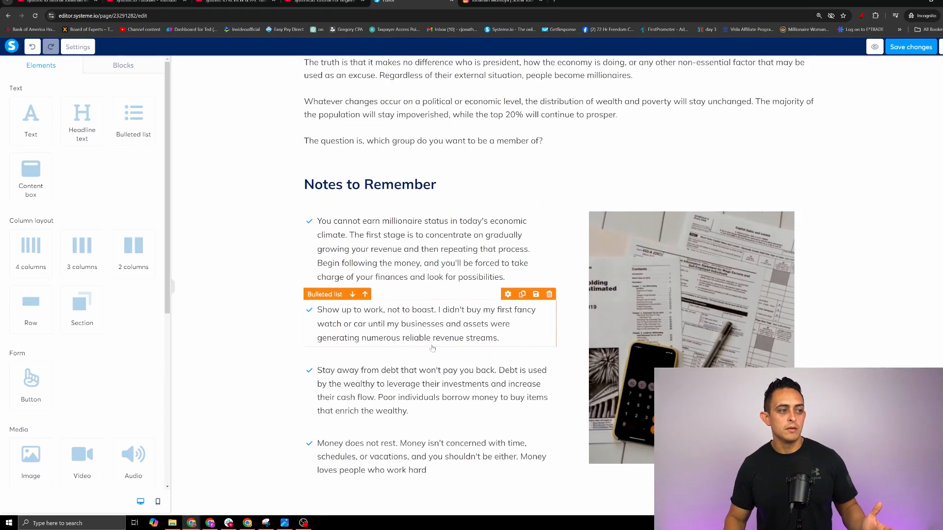
scroll(557, 390, "up", 6)
left_click(436, 308)
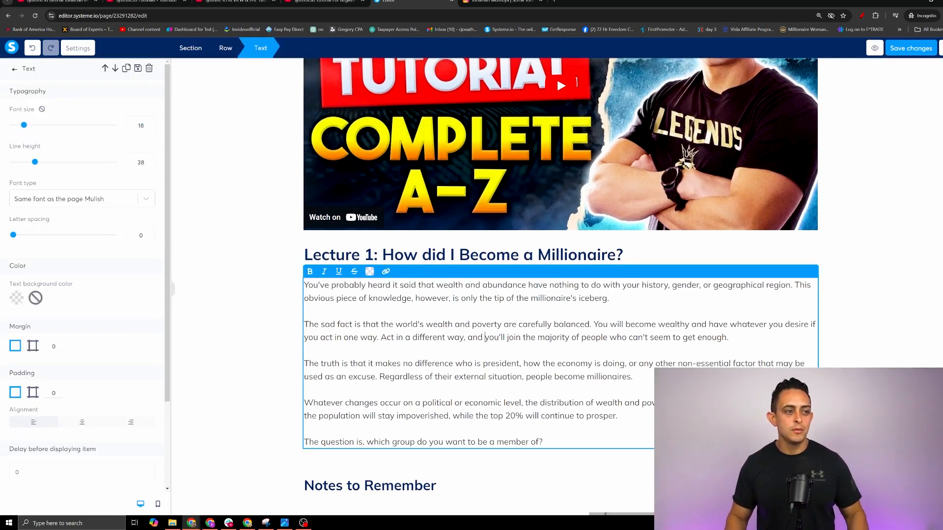
key("ctrl+a")
key("ctrl+x")
key("ctrl+z")
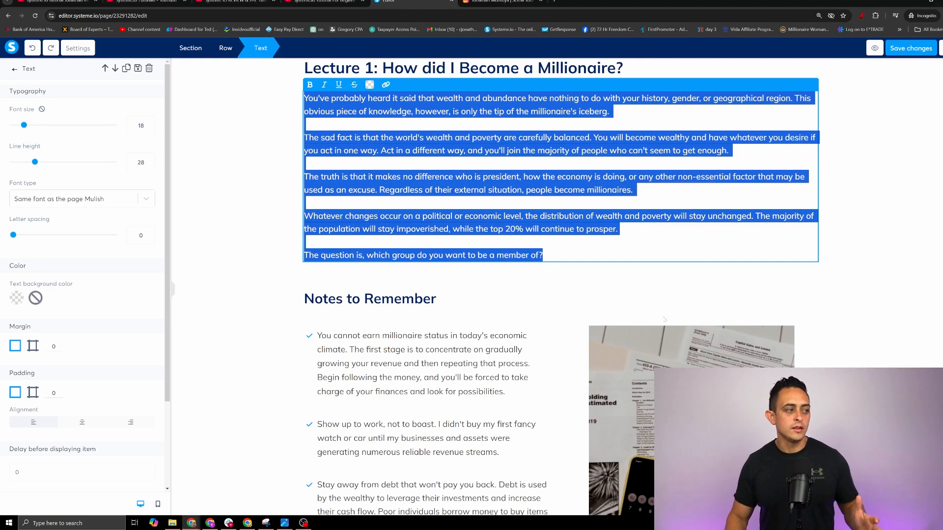
left_click(664, 320)
Add a button element to the lecture page between the video and the Lecture 1 heading
scroll(446, 354, "down", 1)
scroll(442, 356, "up", 4)
scroll(72, 361, "down", 5)
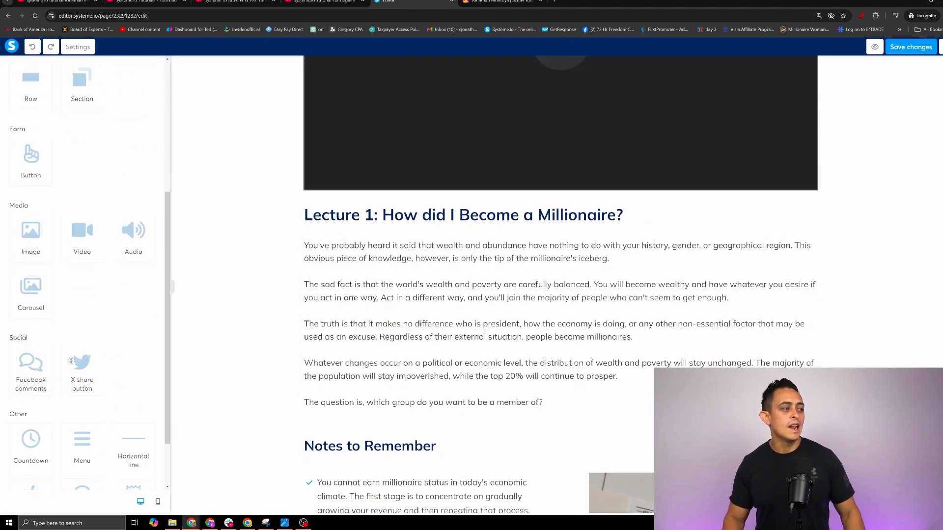
scroll(71, 361, "down", 2)
scroll(13, 203, "up", 3)
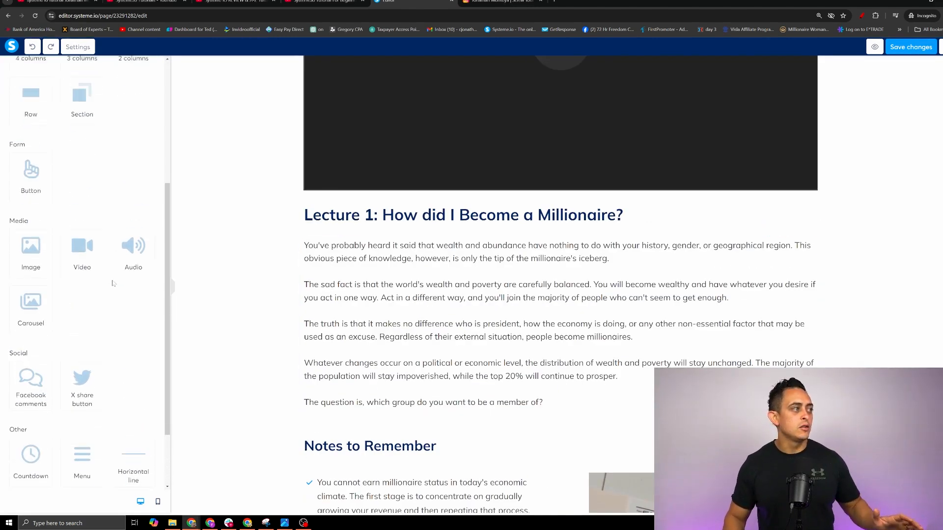
left_click_drag(42, 206, 478, 212)
left_click_drag(529, 113, 515, 297)
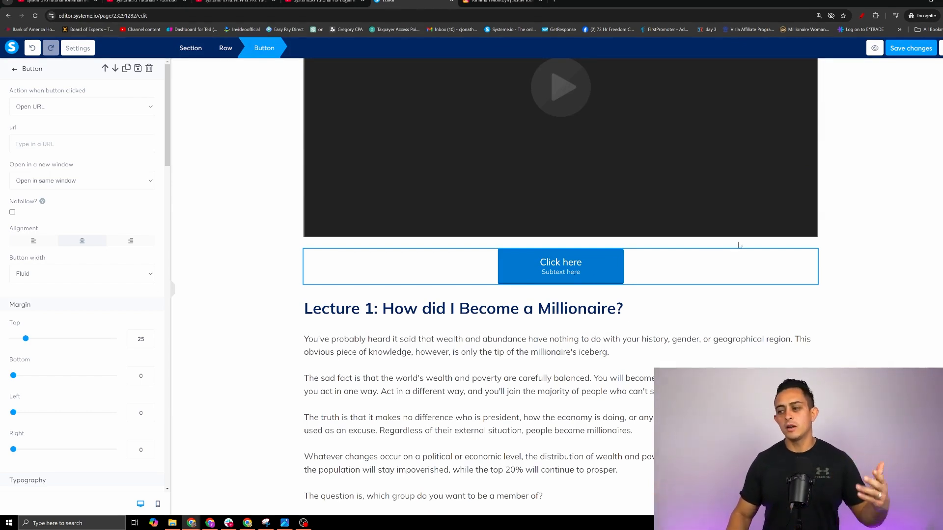
Save the lecture page, return to the Course Test curriculum and expand Module #1
left_click(908, 49)
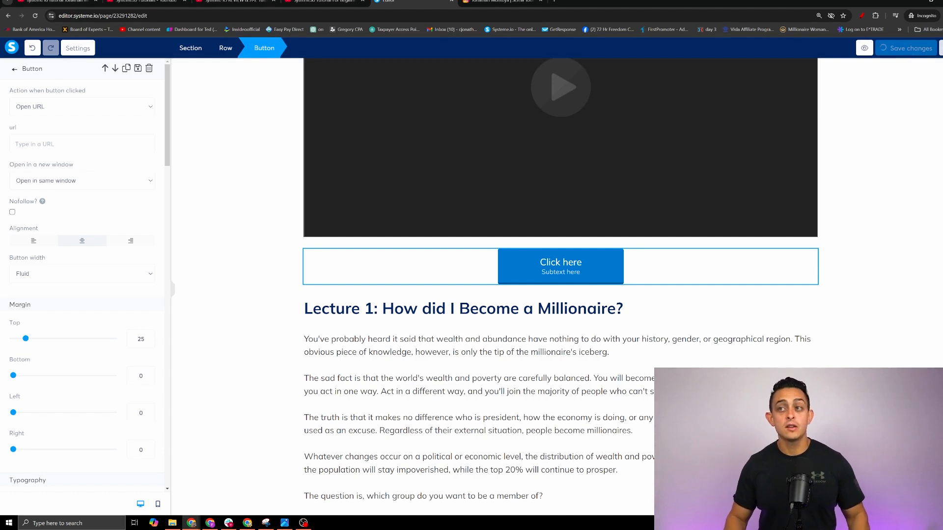
left_click(940, 48)
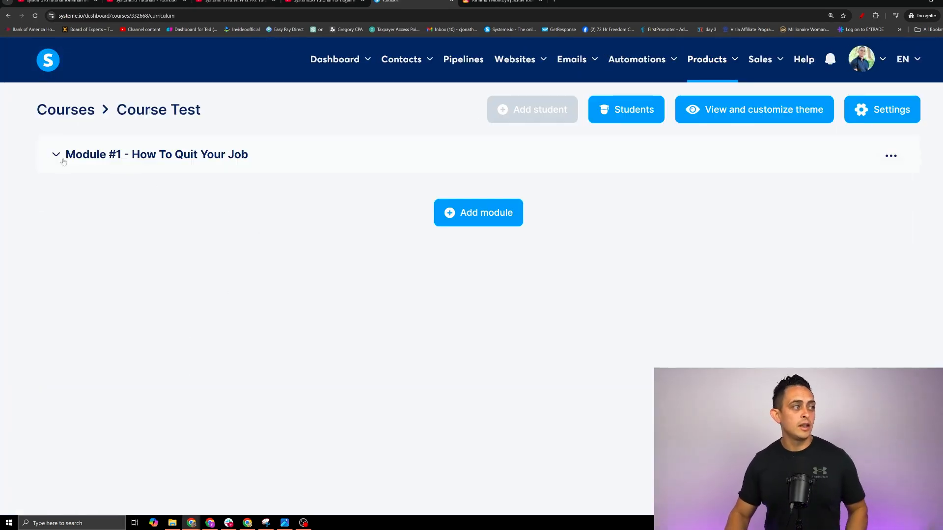
left_click(55, 155)
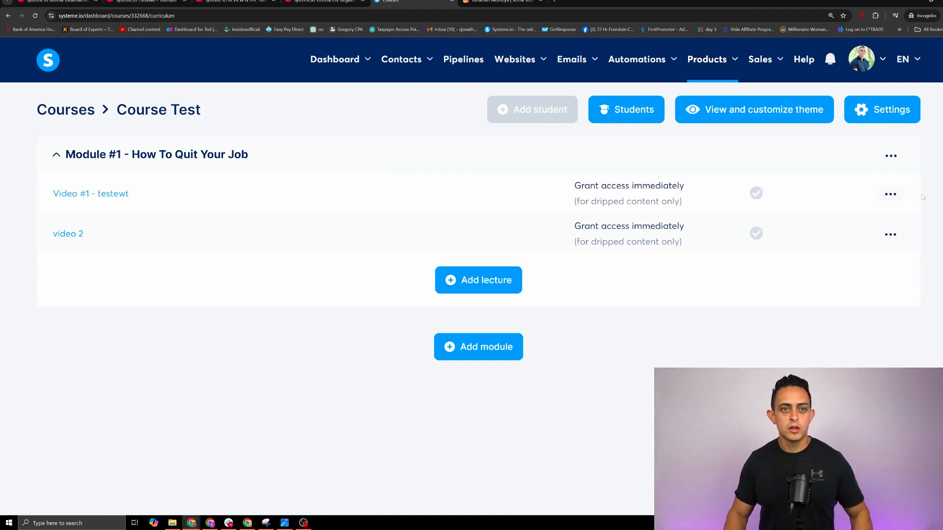
Activate the Video #1 - testewt lecture and confirm the action
left_click(890, 194)
left_click(751, 200)
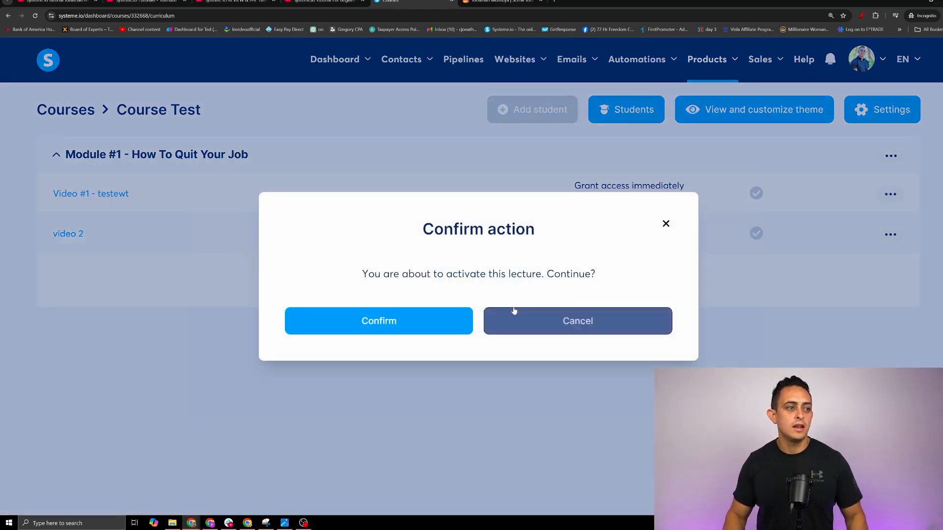
left_click(394, 321)
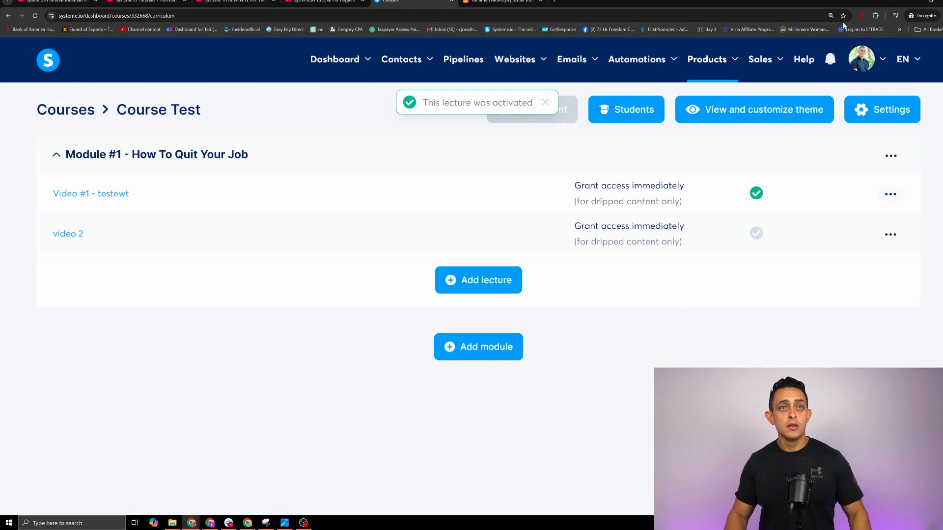
Circle the Video #1 lecture's status check mark in red, and close the drawing tool
left_click(862, 16)
left_click_drag(760, 171, 750, 169)
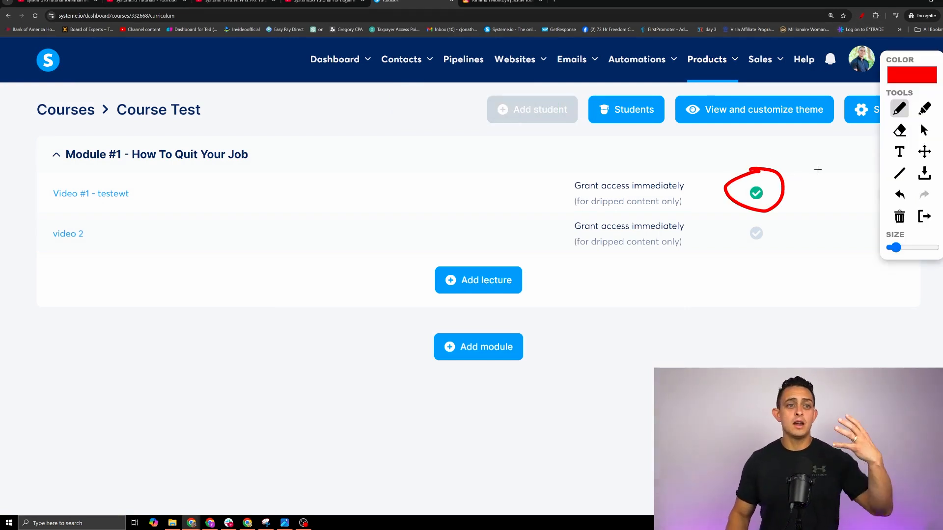
left_click(924, 216)
Activate the video 2 lecture in Module #1
left_click(890, 234)
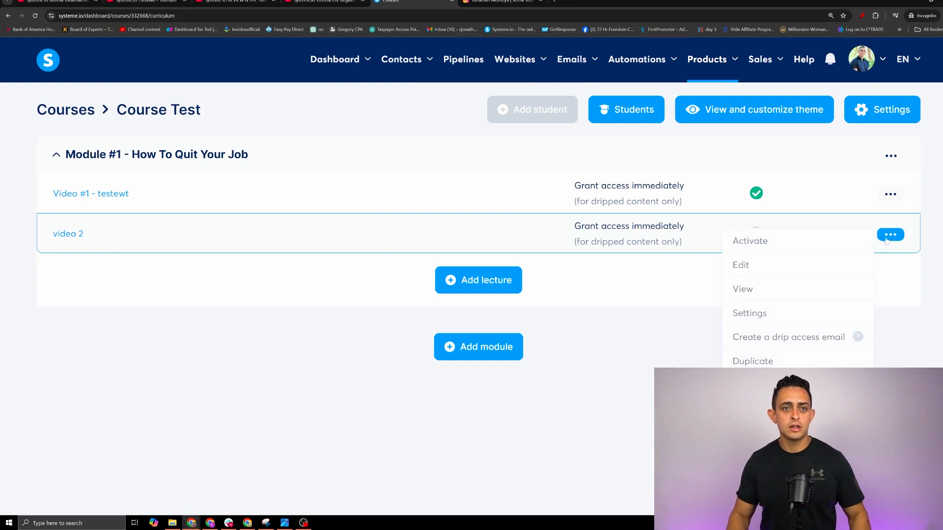
left_click(804, 250)
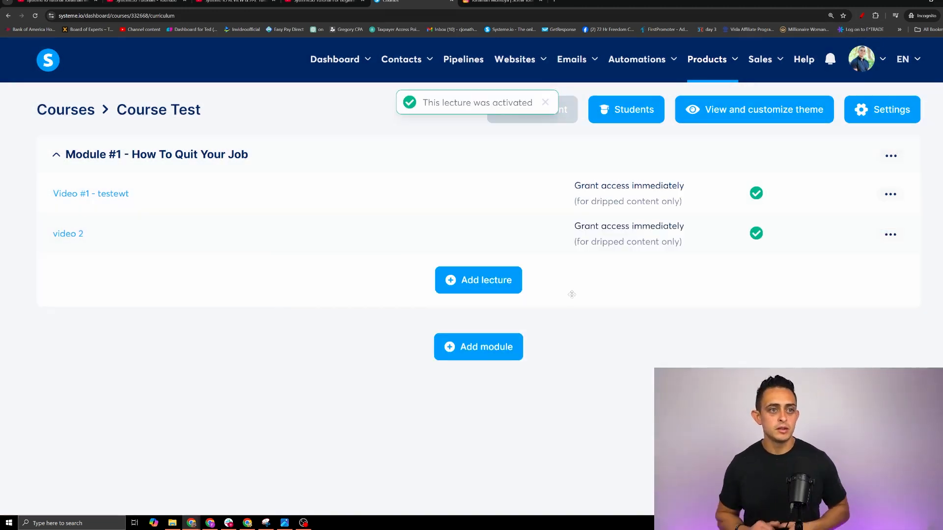
Open the Course Test settings, enter the instructor's full name, and place the cursor in the empty course description
left_click(882, 109)
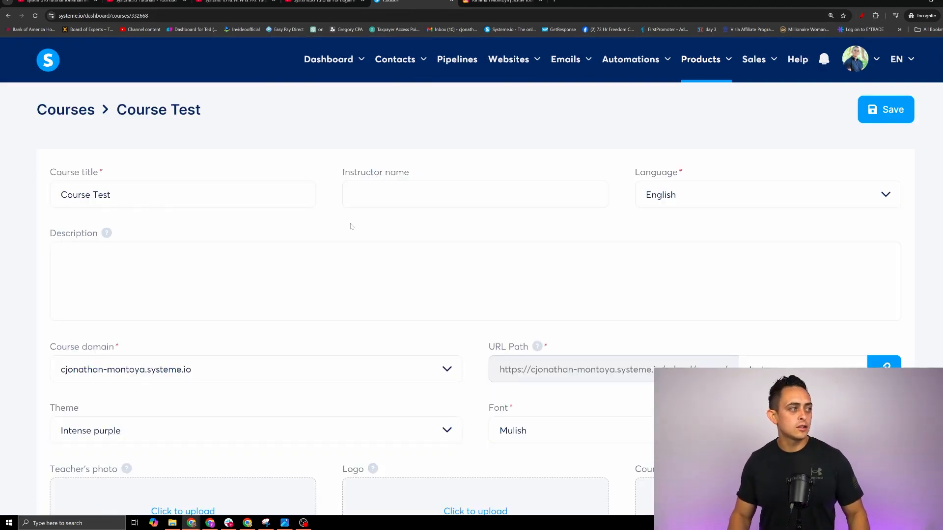
left_click(484, 204)
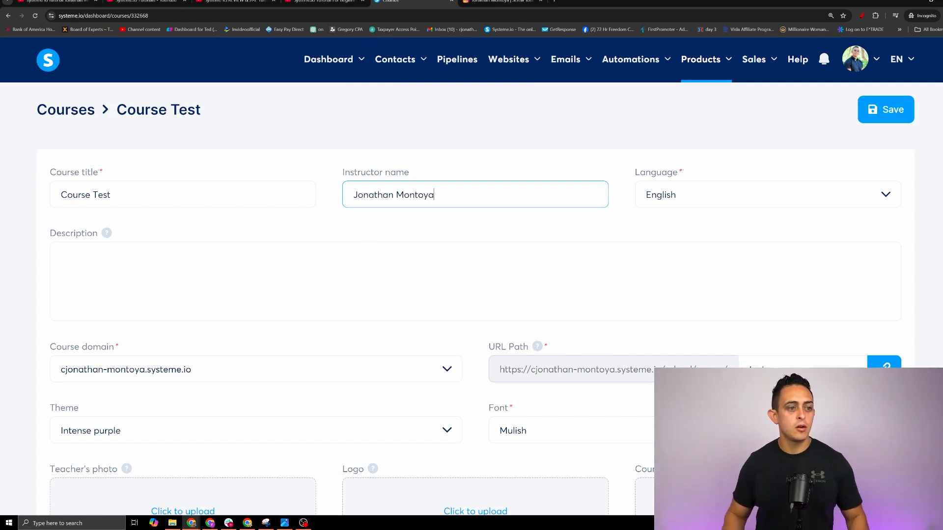
scroll(190, 210, "down", 3)
left_click(189, 194)
scroll(189, 194, "up", 2)
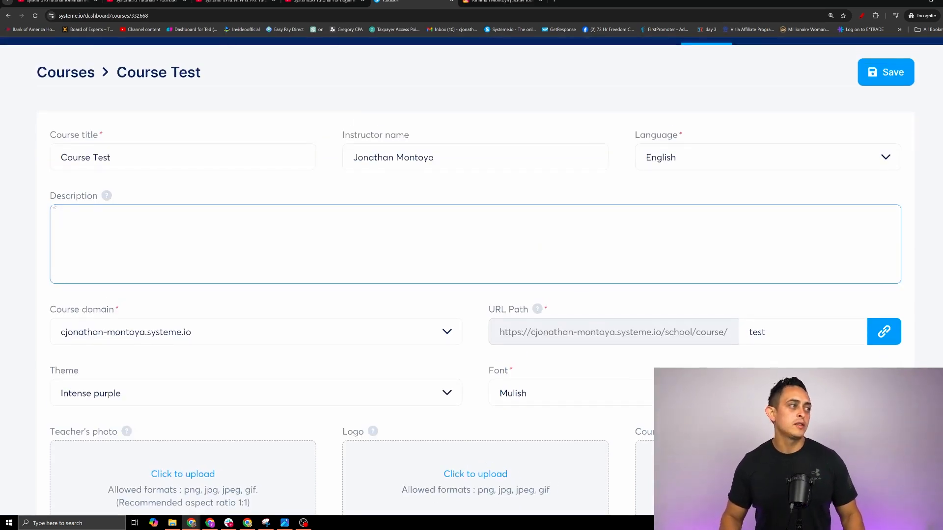
left_click_drag(50, 198, 94, 201)
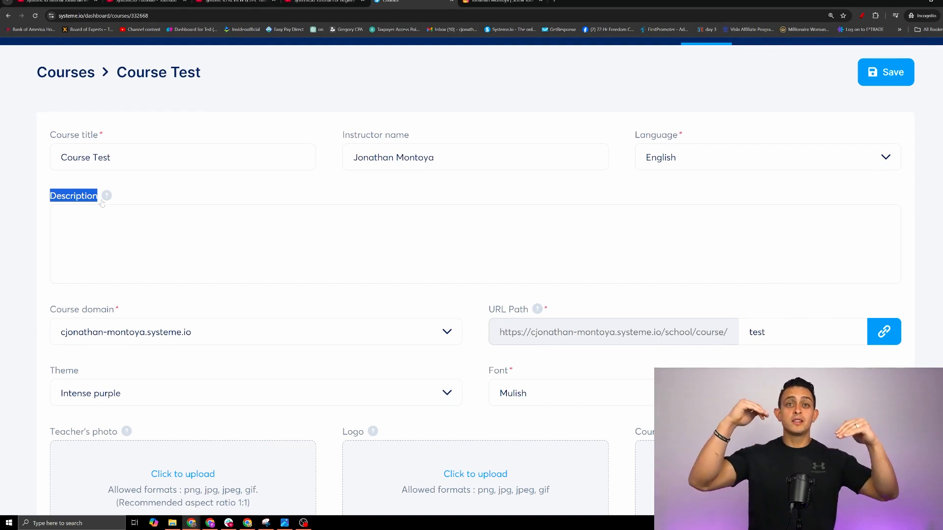
left_click(189, 236)
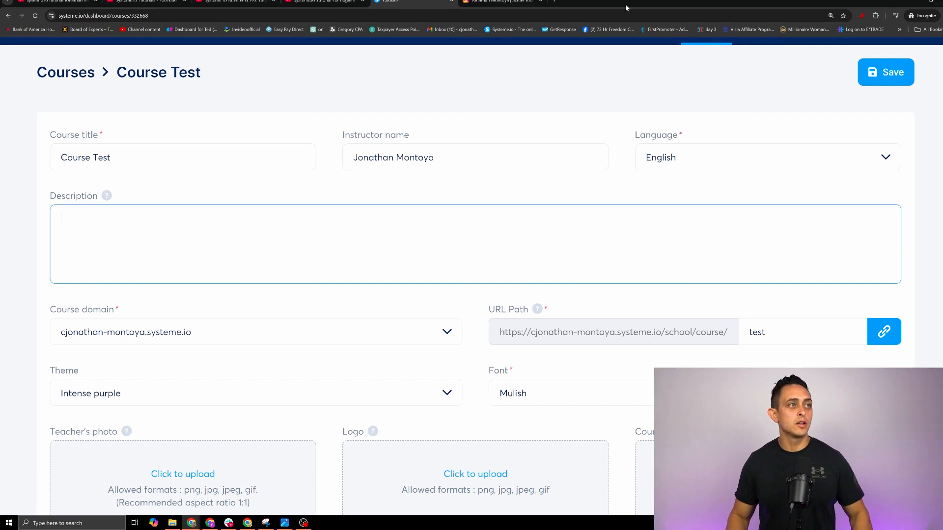
scroll(304, 138, "up", 1)
Open the Systeme.io Marketplace in a separate browser tab and switch to it
mouse_move(329, 59)
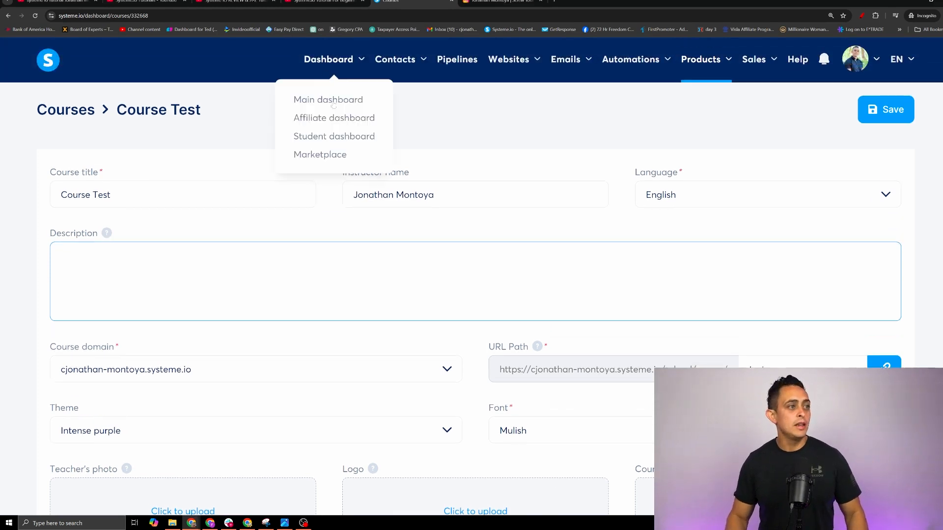
right_click(317, 155)
left_click(336, 167)
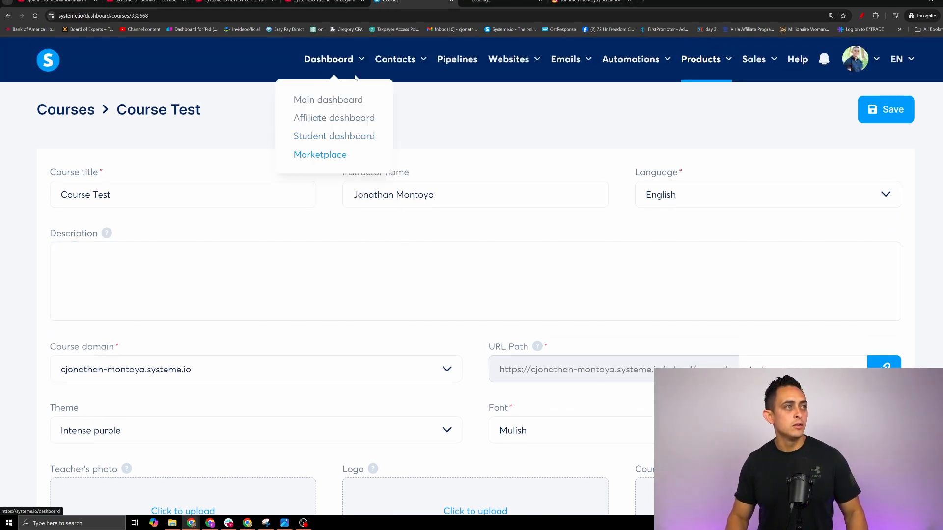
left_click(501, 1)
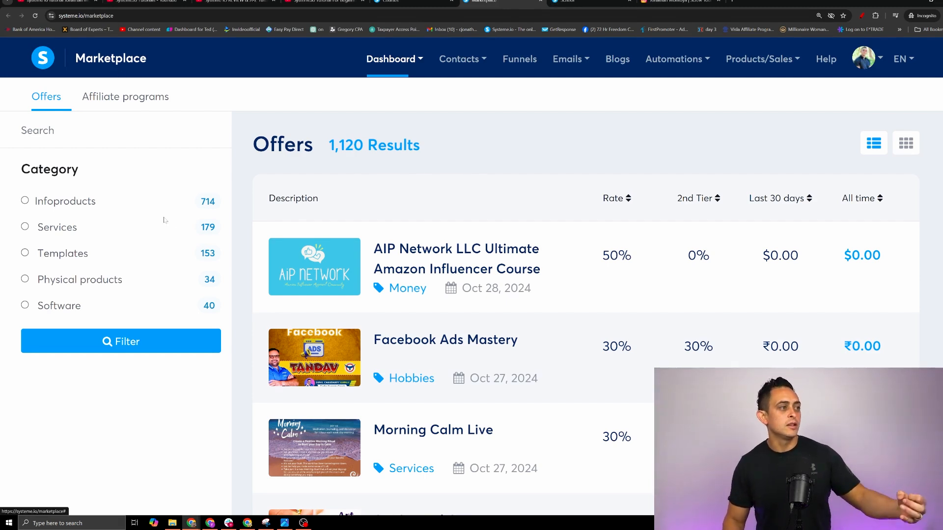
Circle the Infoproducts category's offer count in red, close the drawing tool, and browse the marketplace offers
scroll(172, 212, "down", 1)
scroll(177, 209, "up", 1)
left_click(862, 17)
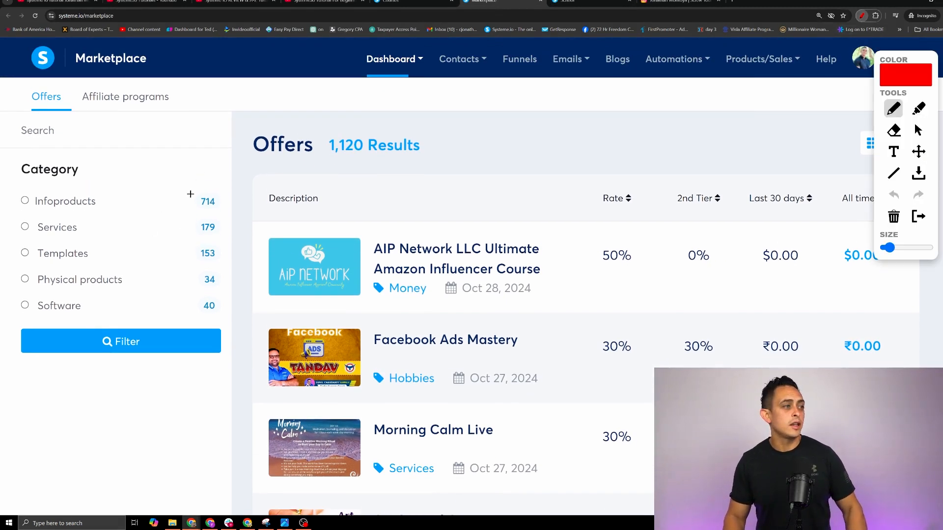
left_click_drag(184, 197, 173, 193)
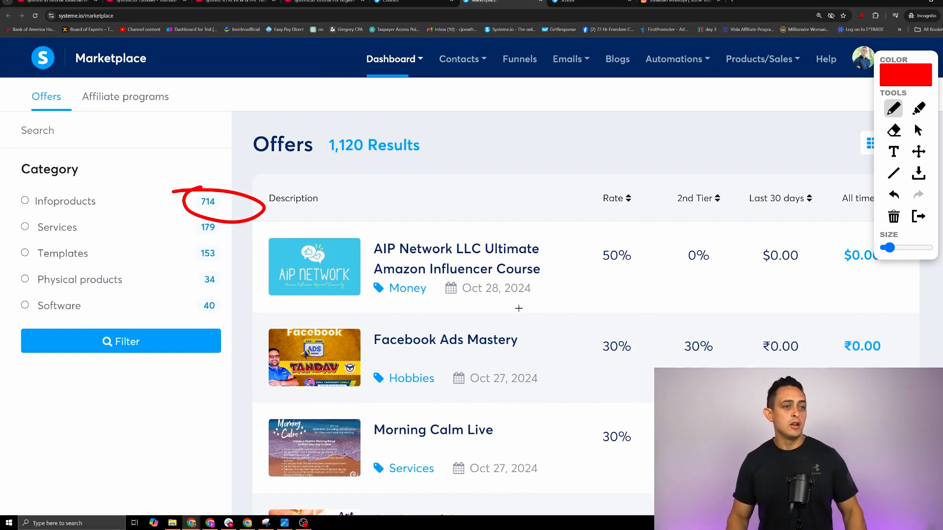
key("Escape")
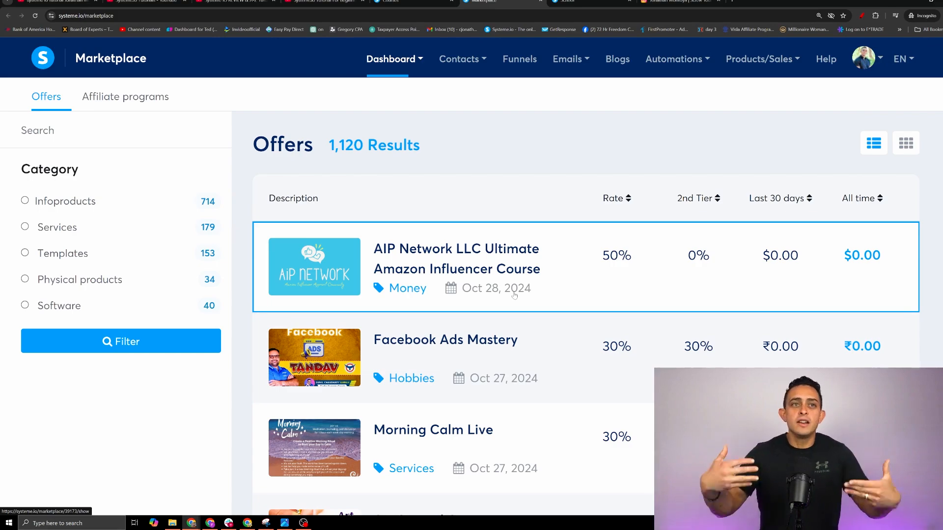
scroll(478, 288, "down", 12)
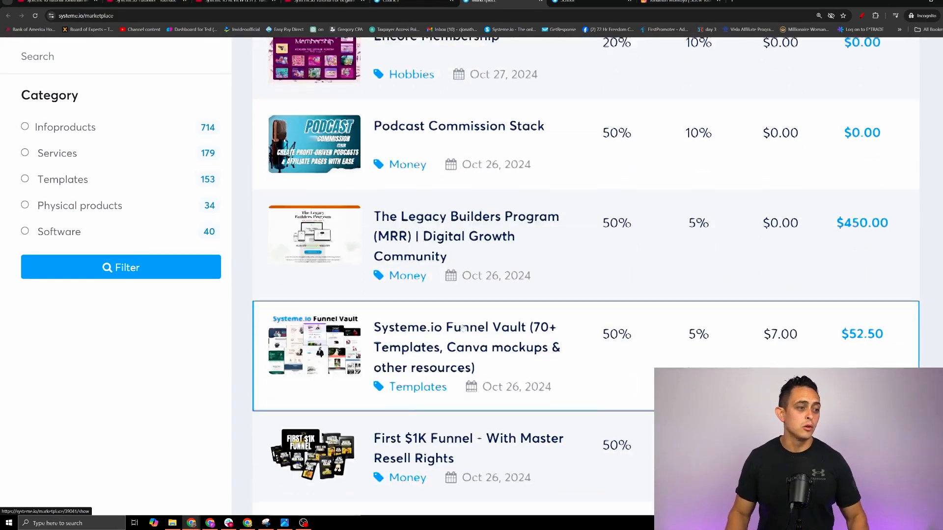
scroll(313, 74, "up", 12)
Mark the $10,000 with email marketing course in red on the School enrollments page, and return to the Course Test settings
key("ctrl+Tab")
scroll(818, 308, "down", 6)
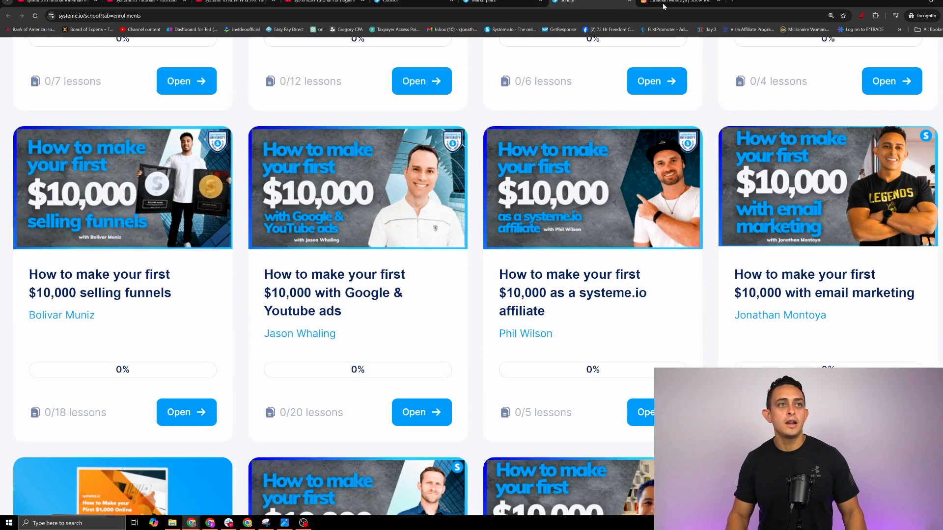
left_click(862, 16)
mouse_move(853, 224)
left_mouse_down()
mouse_move(701, 273)
mouse_move(887, 261)
mouse_move(743, 229)
left_mouse_up()
left_click(917, 216)
left_click(413, 2)
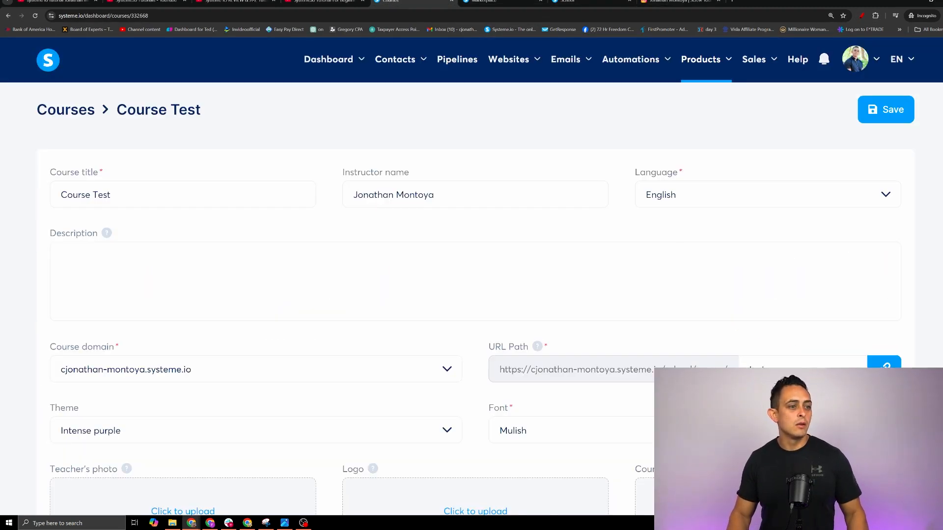
Review the description, teacher's photo, logo and course cover fields in the Course Test settings
scroll(315, 196, "down", 1)
double_click(73, 195)
left_click(176, 239)
scroll(176, 239, "down", 3)
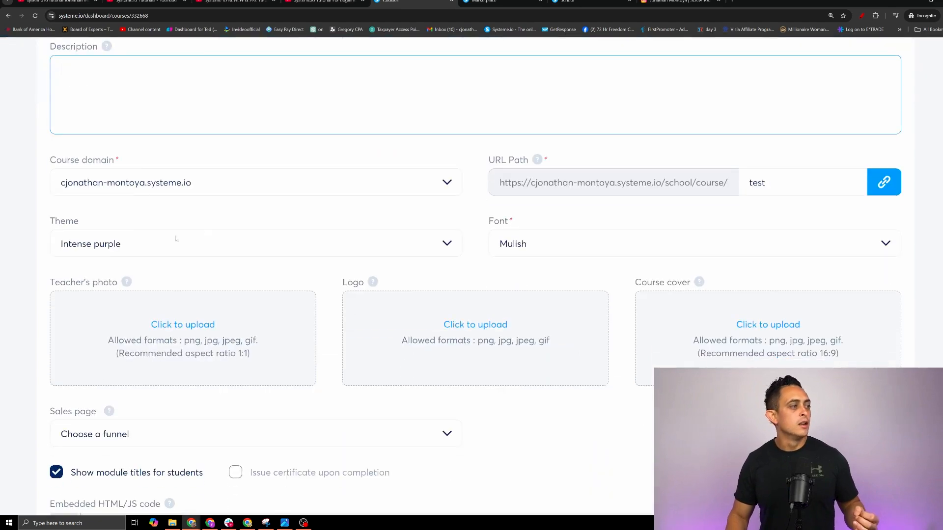
scroll(215, 202, "down", 1)
scroll(214, 201, "down", 1)
left_click_drag(50, 207, 136, 224)
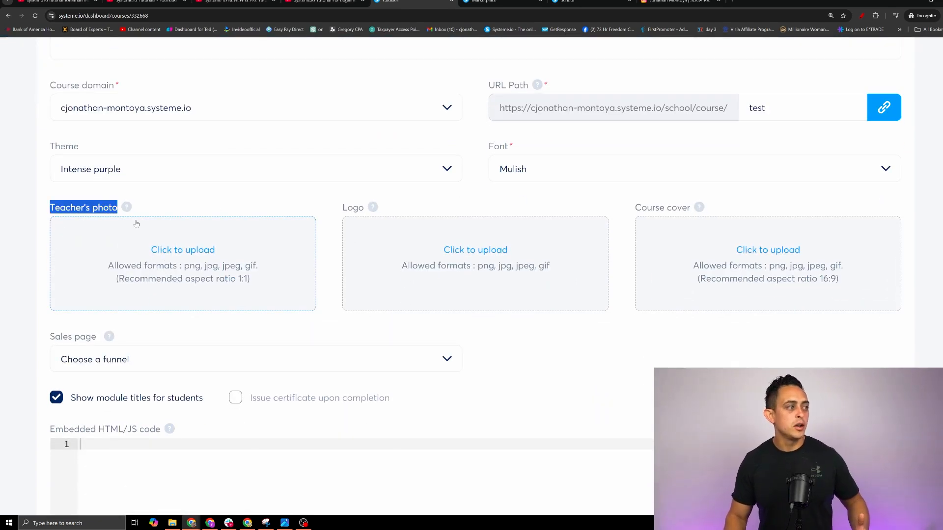
left_click_drag(324, 205, 395, 205)
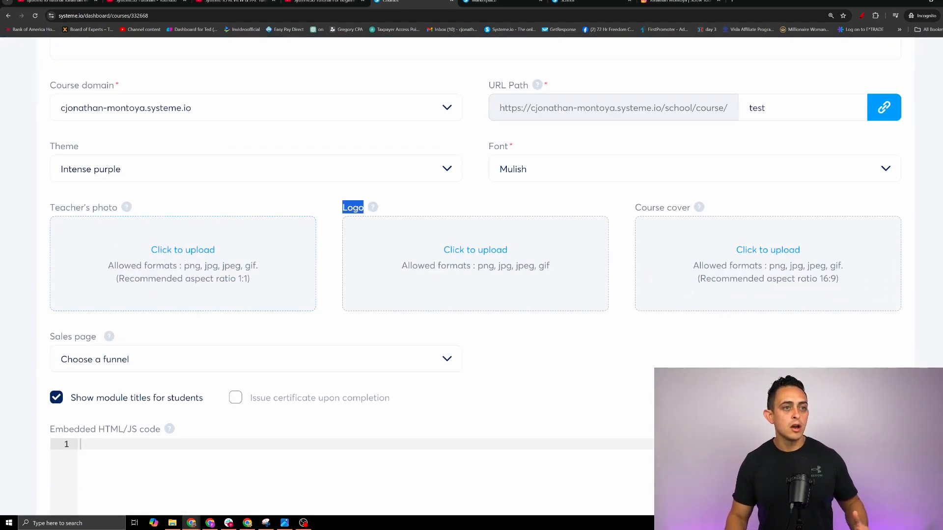
left_click_drag(620, 206, 710, 209)
left_click(774, 340)
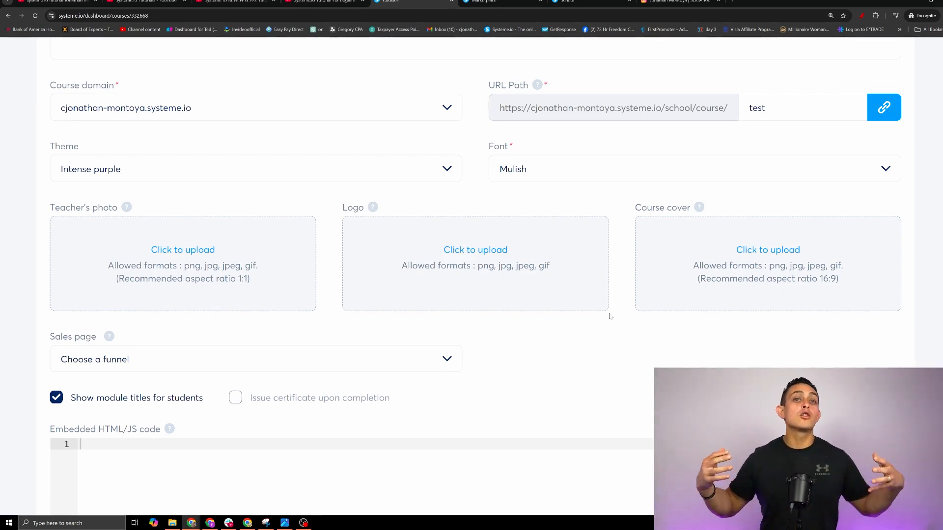
Link the course's sales page to the Test For YouTube Video funnel with the Sales Page step, and save the settings
scroll(610, 316, "down", 4)
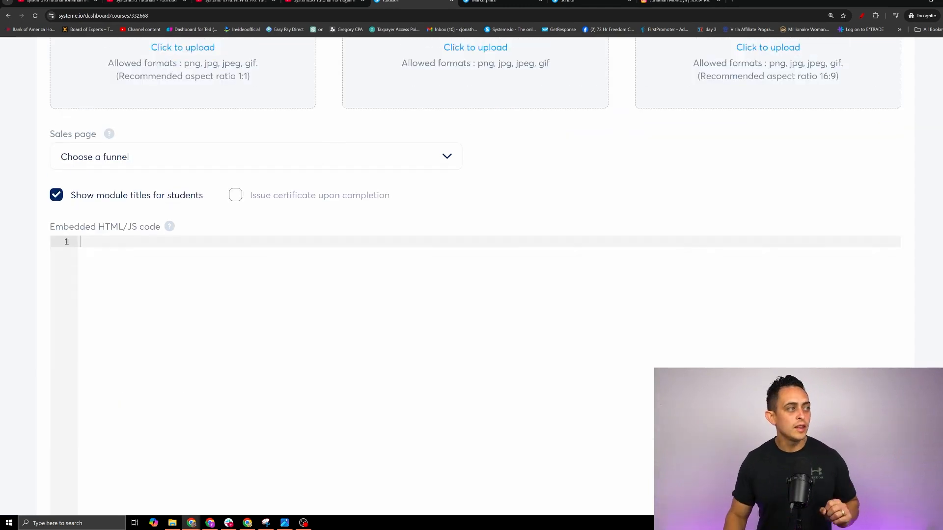
scroll(343, 246, "up", 1)
left_click_drag(48, 187, 180, 201)
left_click(150, 216)
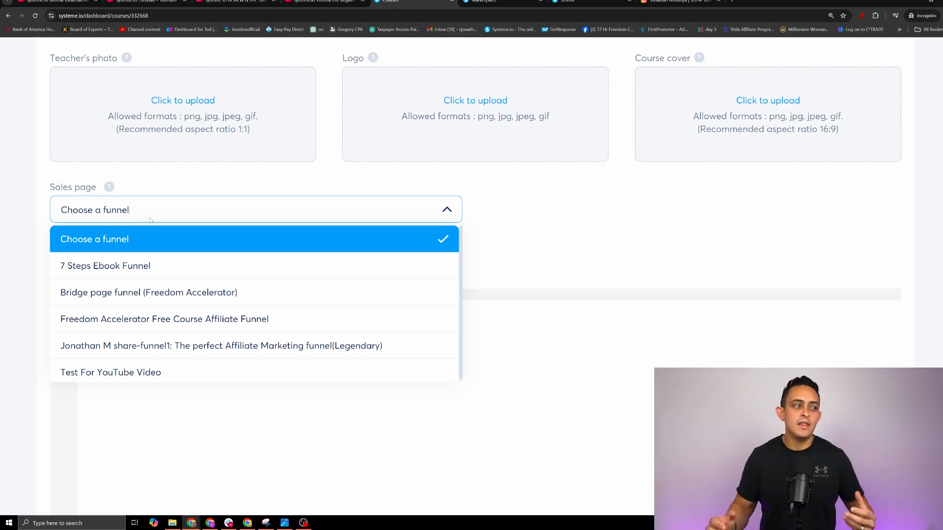
left_click(76, 371)
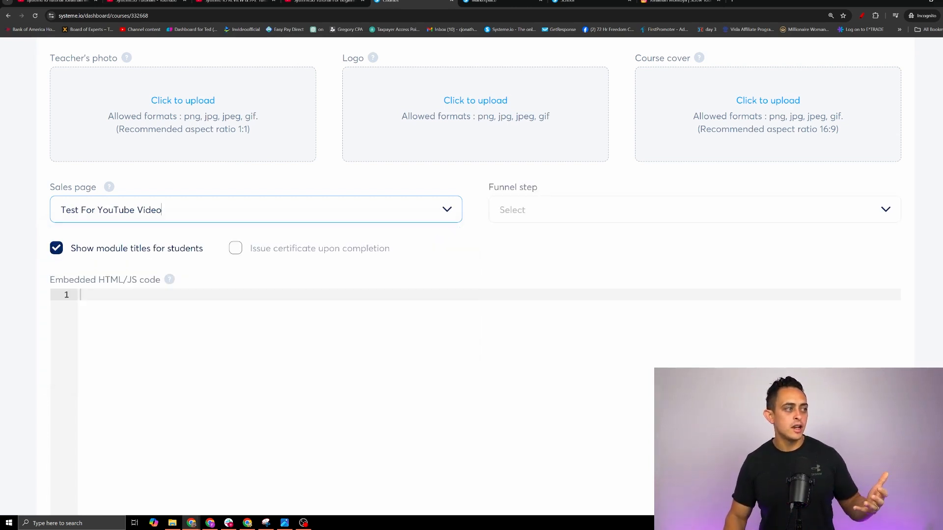
left_click(86, 209)
left_click(538, 223)
left_click(551, 212)
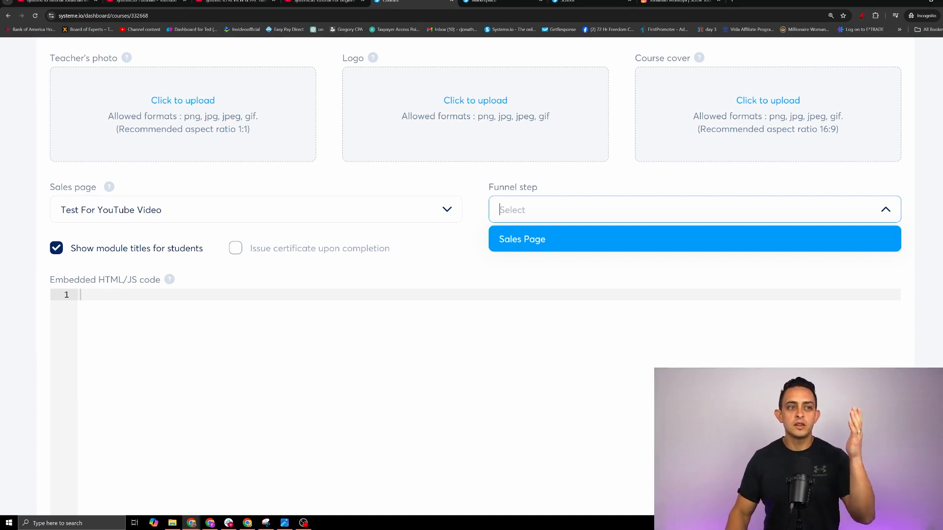
left_click(544, 239)
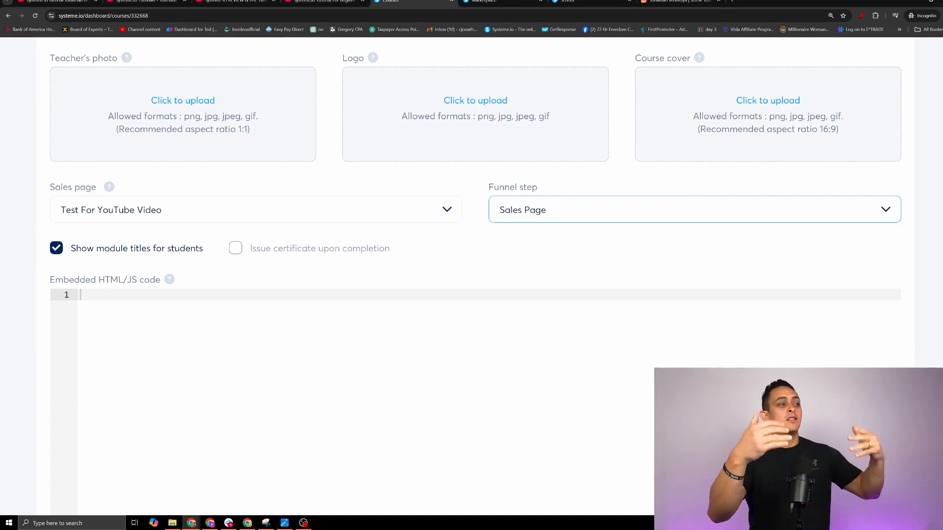
scroll(471, 275, "up", 10)
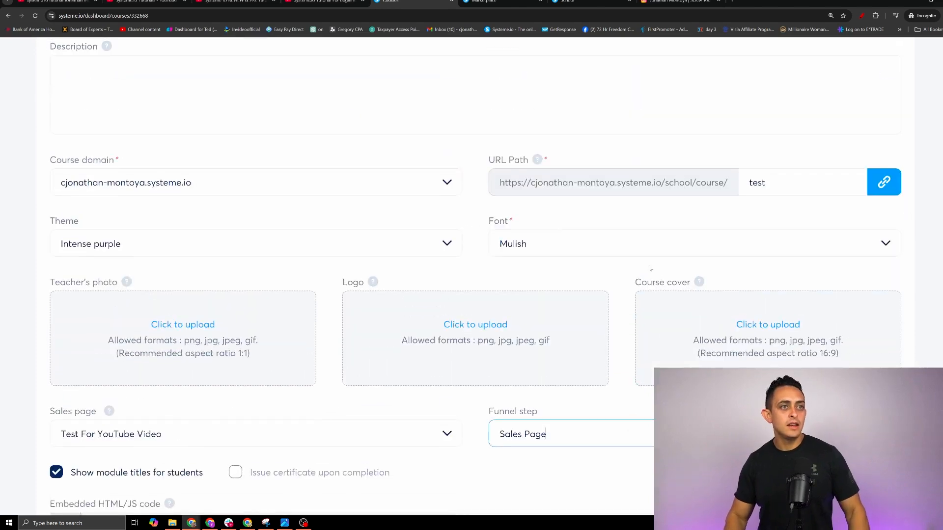
left_click(888, 117)
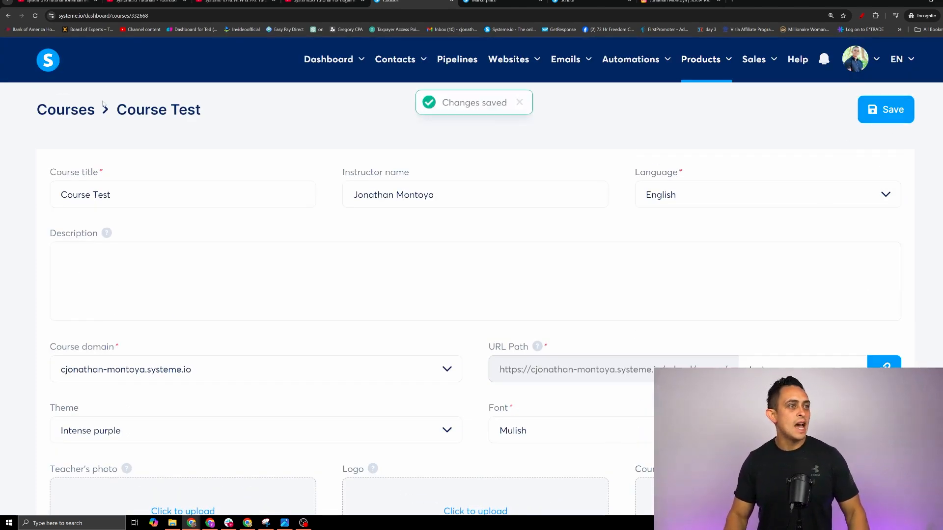
Return to the courses list, activate Course Test, and confirm the action
left_click(73, 110)
triple_click(114, 232)
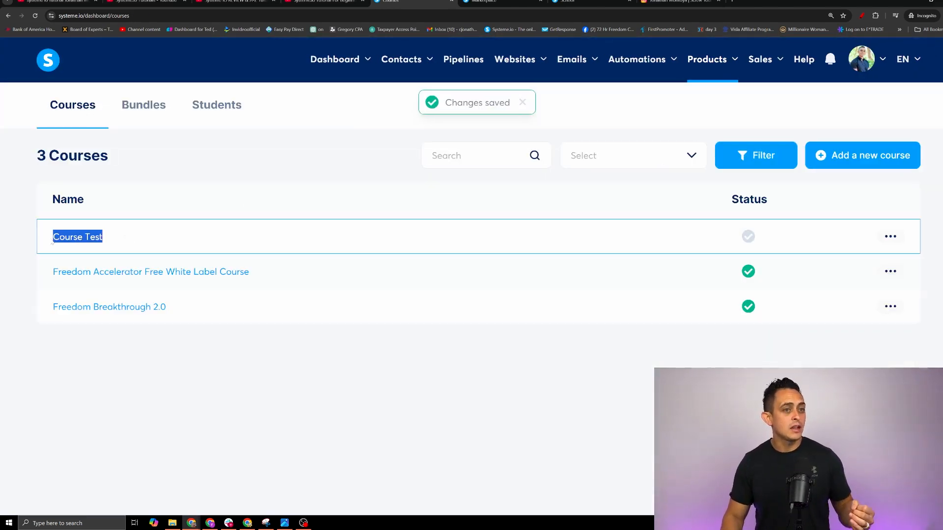
left_click(883, 238)
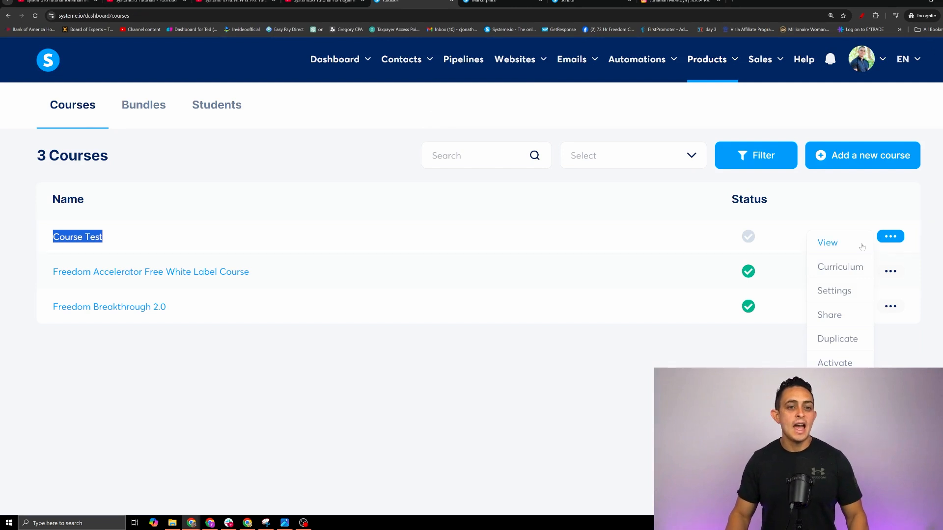
left_click(849, 362)
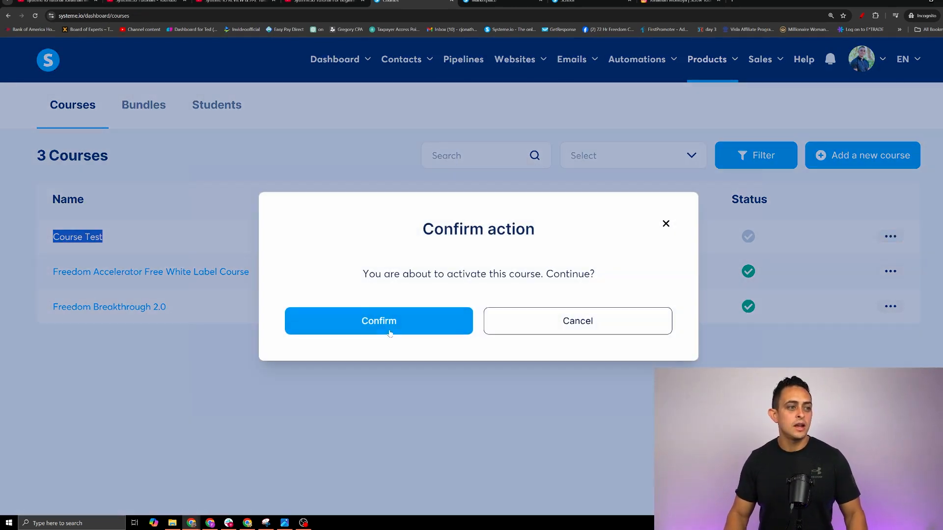
left_click(392, 330)
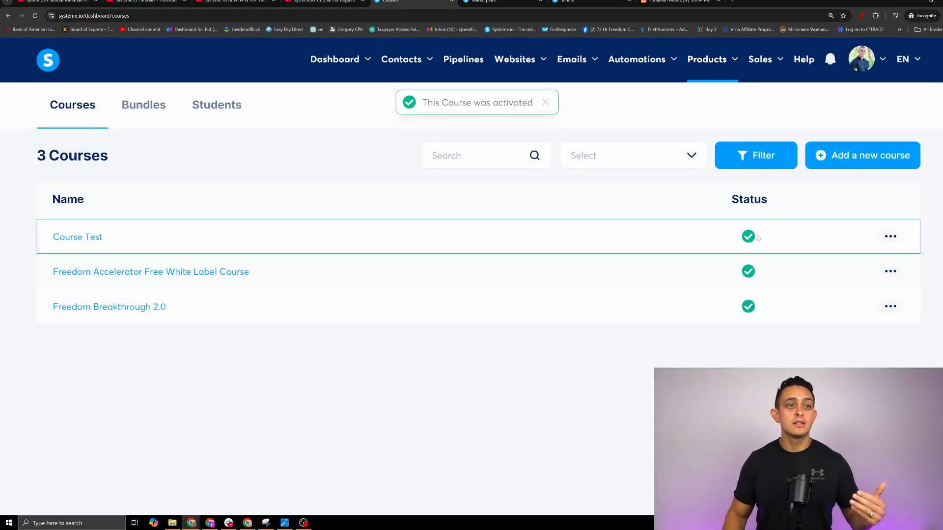
View Course Test as a student, examine its sidebar, lecture content and comment area, and close the preview
left_click(894, 239)
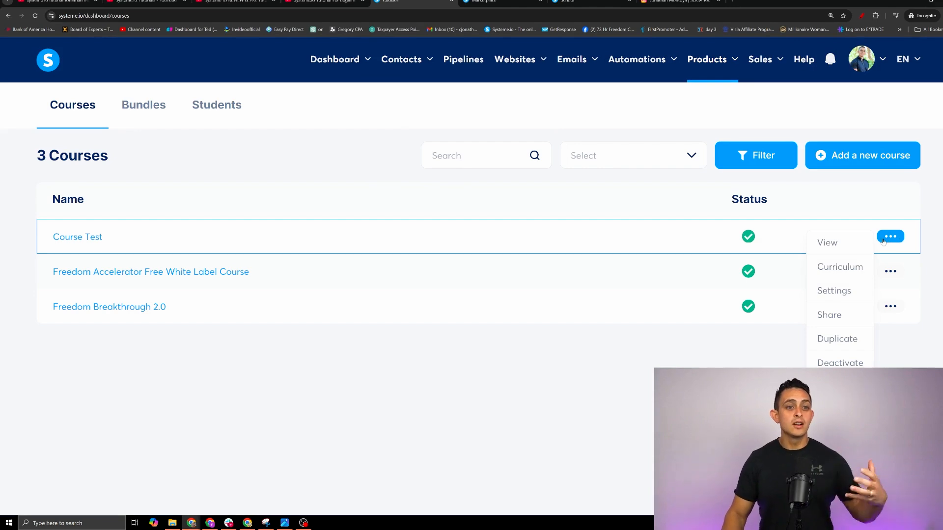
left_click(828, 242)
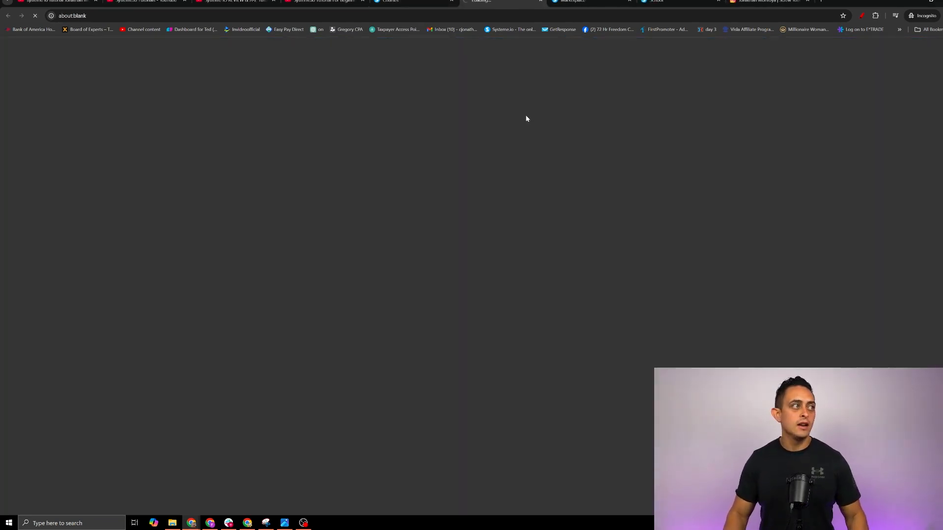
key("ctrl+plus")
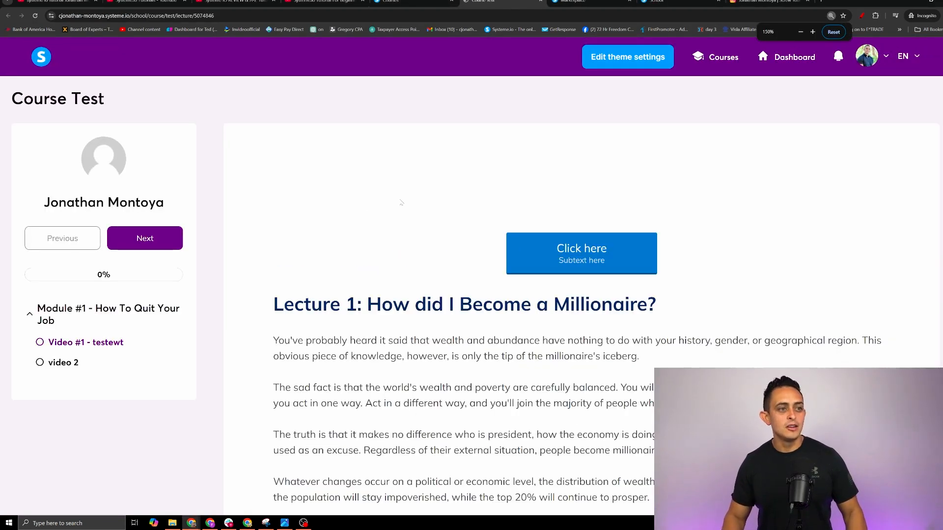
scroll(624, 224, "down", 4)
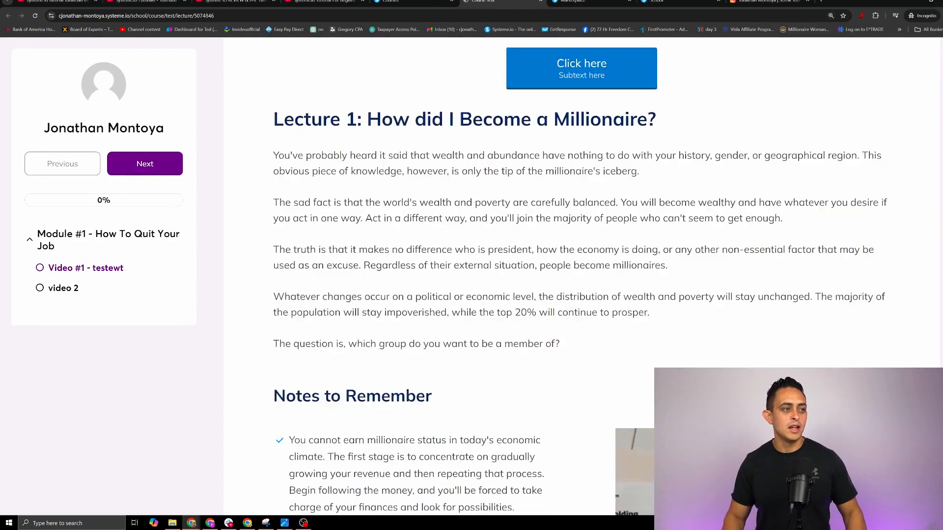
scroll(624, 225, "up", 4)
left_click_drag(44, 195, 190, 204)
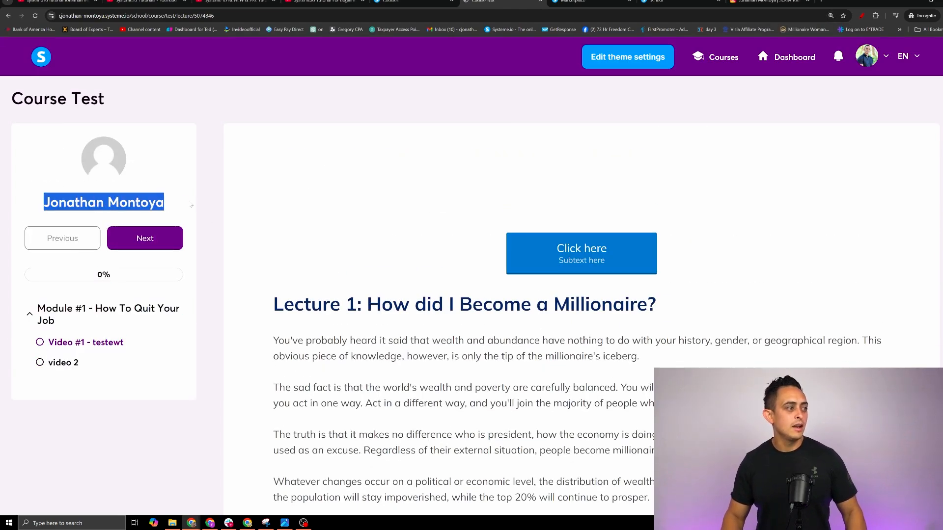
left_click_drag(108, 101, 10, 99)
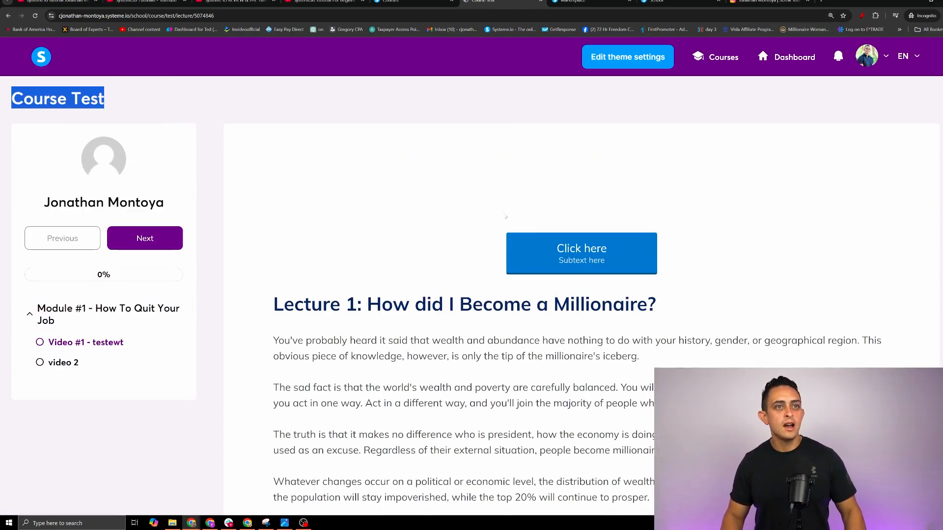
scroll(505, 216, "down", 15)
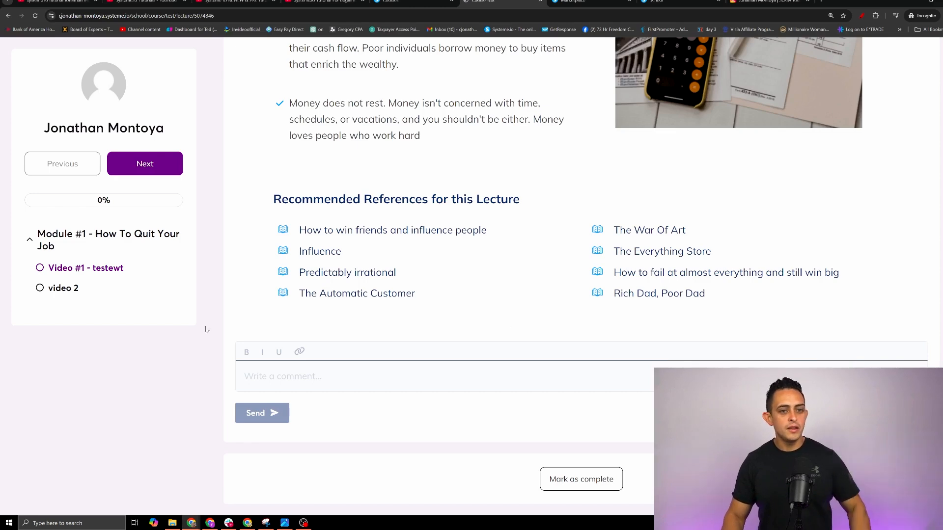
left_click_drag(189, 330, 416, 400)
left_click(423, 398)
scroll(526, 332, "up", 15)
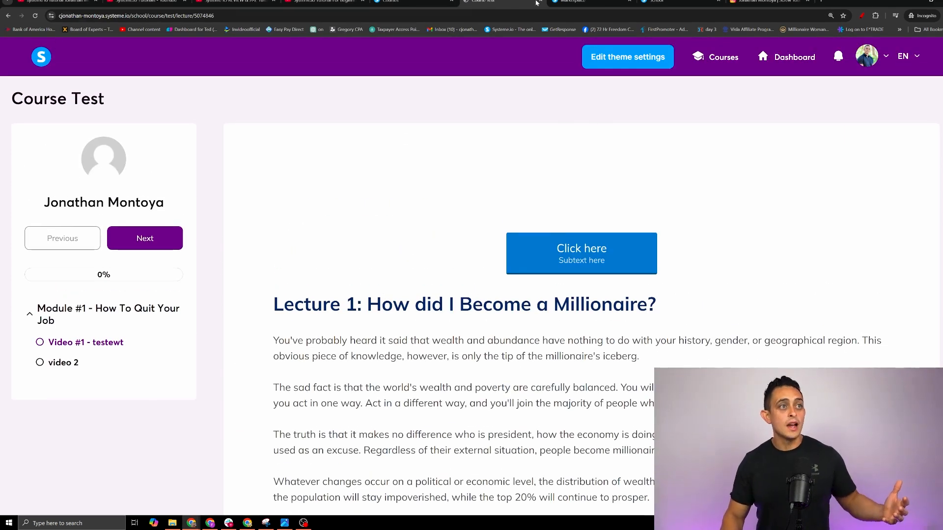
key("ctrl+w")
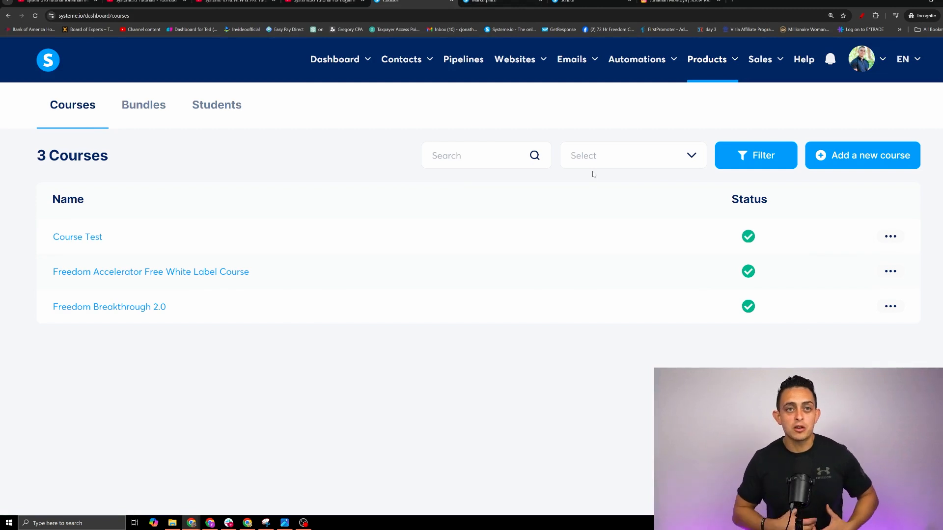